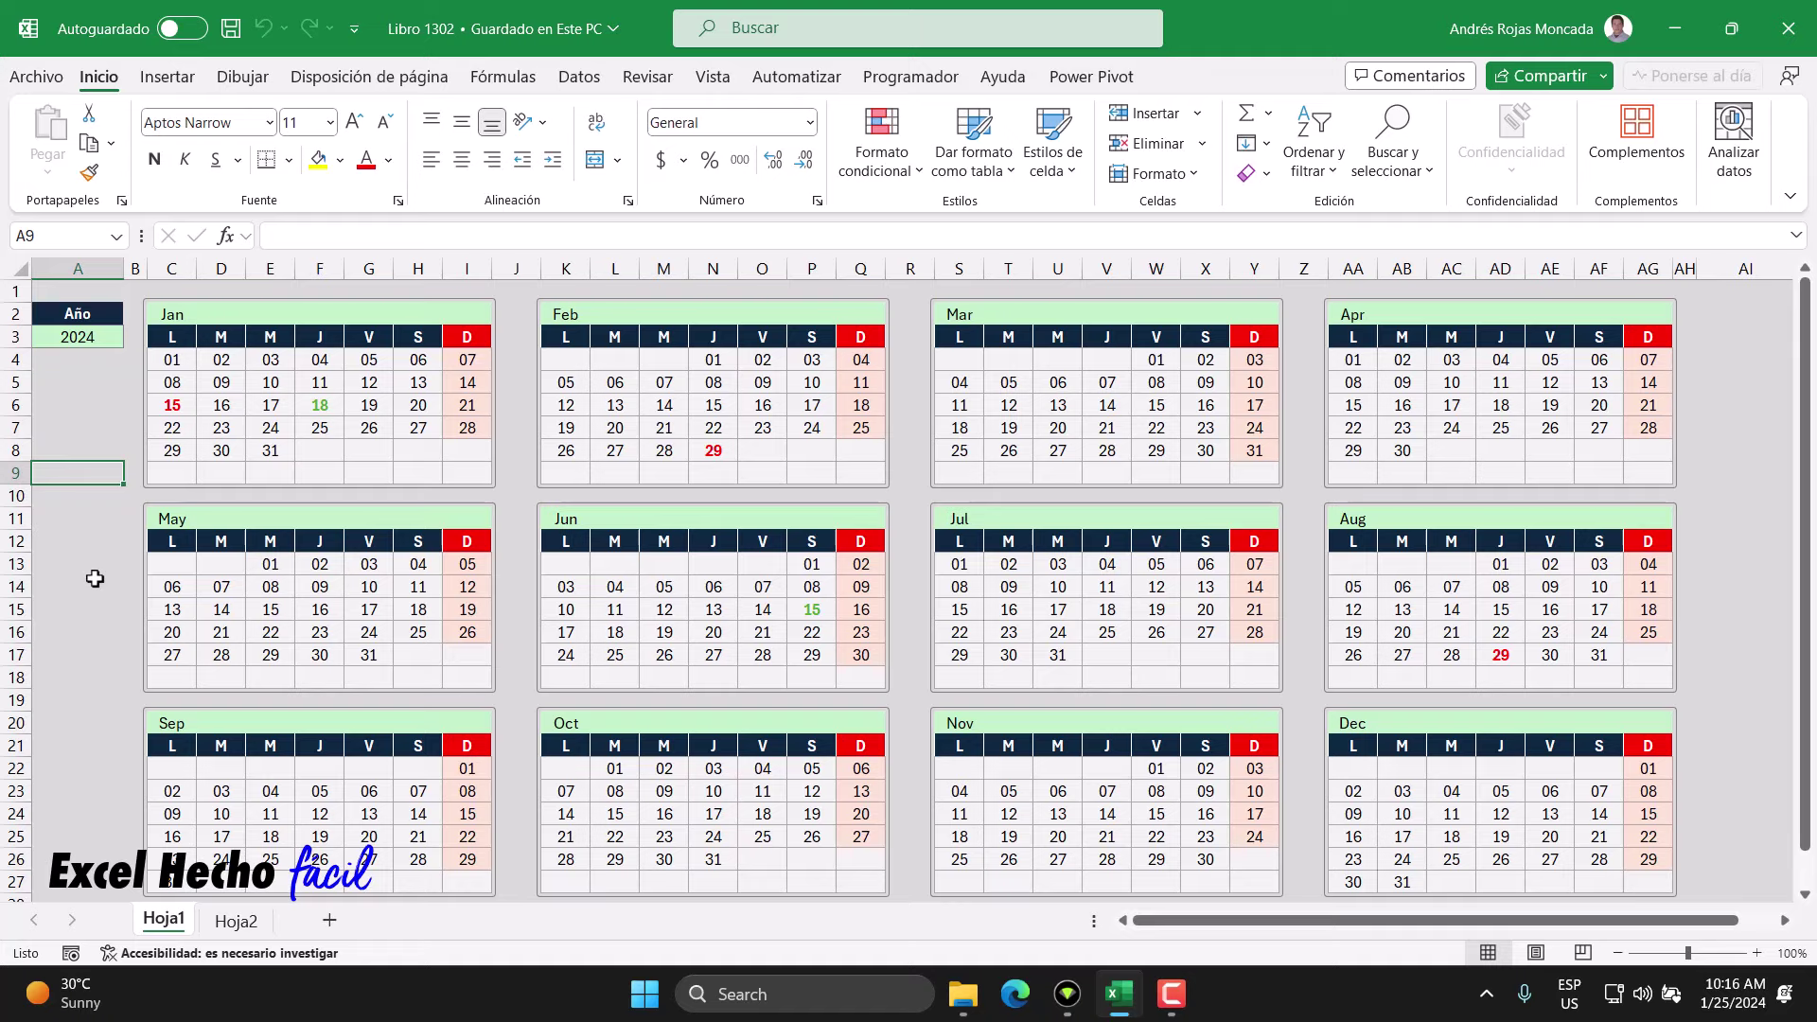
- Go to Hoja2, which holds the Fecha/Estado/Descripcion task table and the holiday list
click(235, 919)
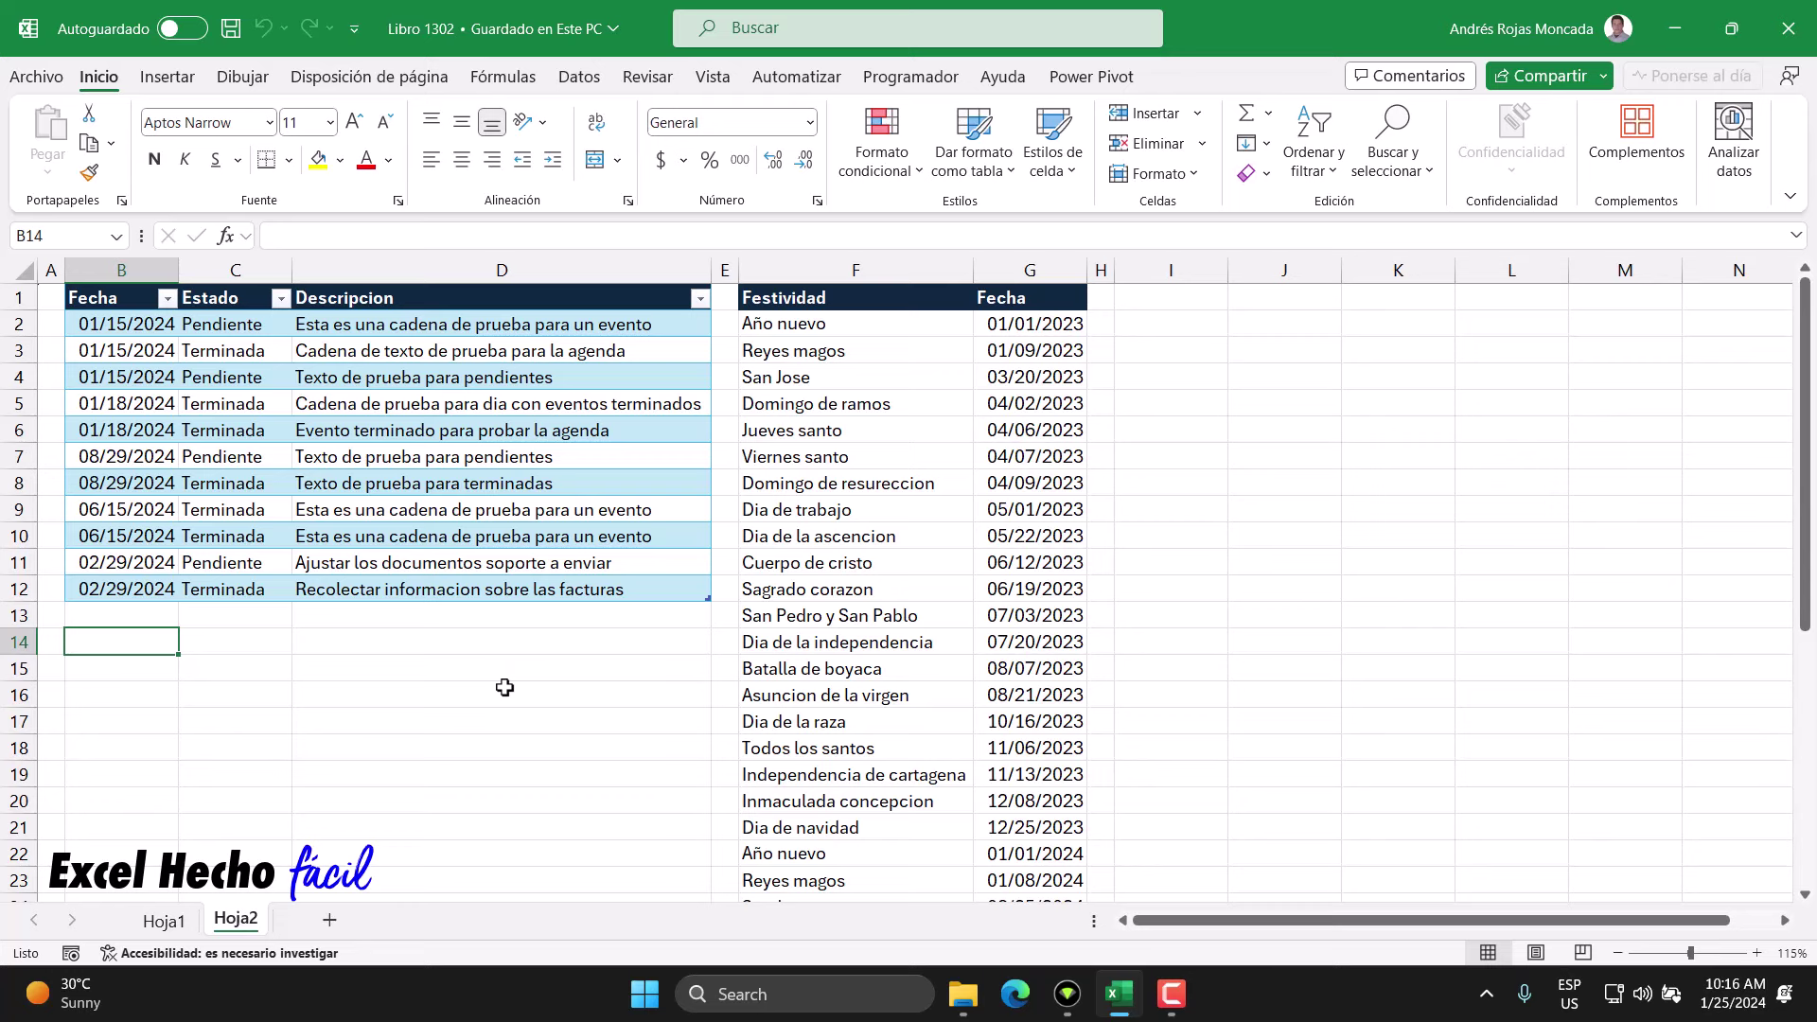
click(170, 923)
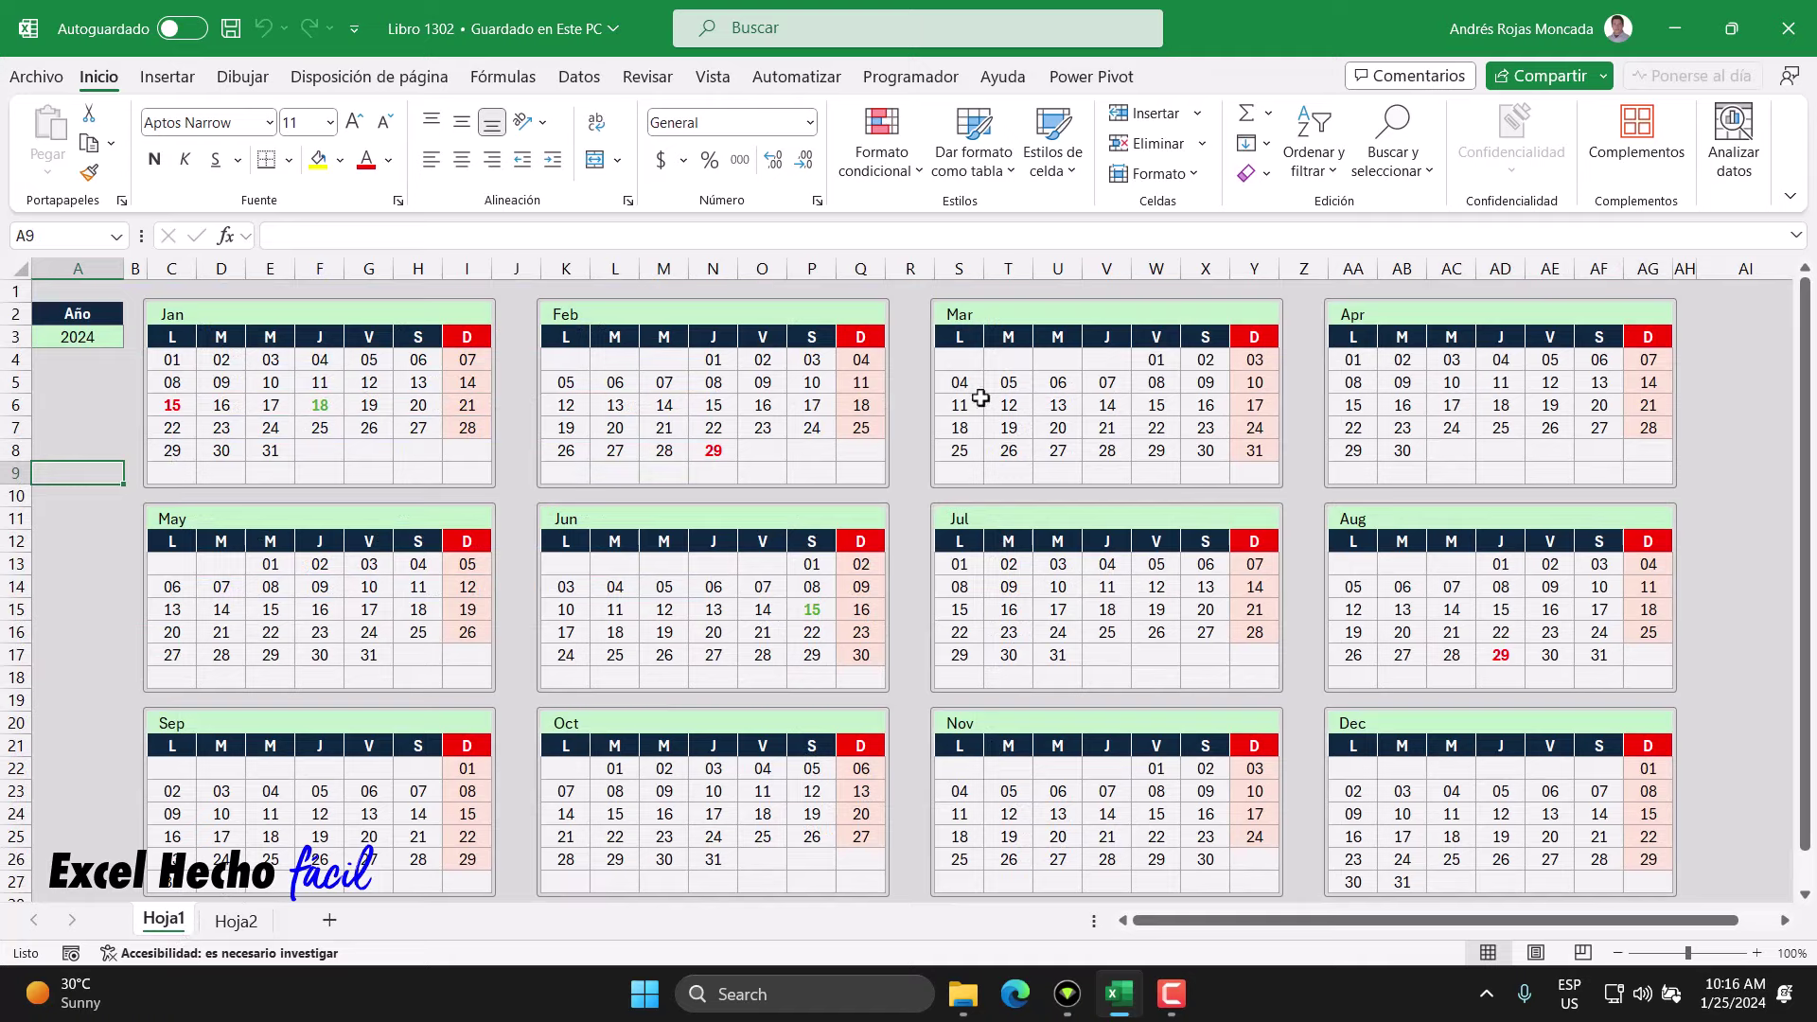
click(238, 920)
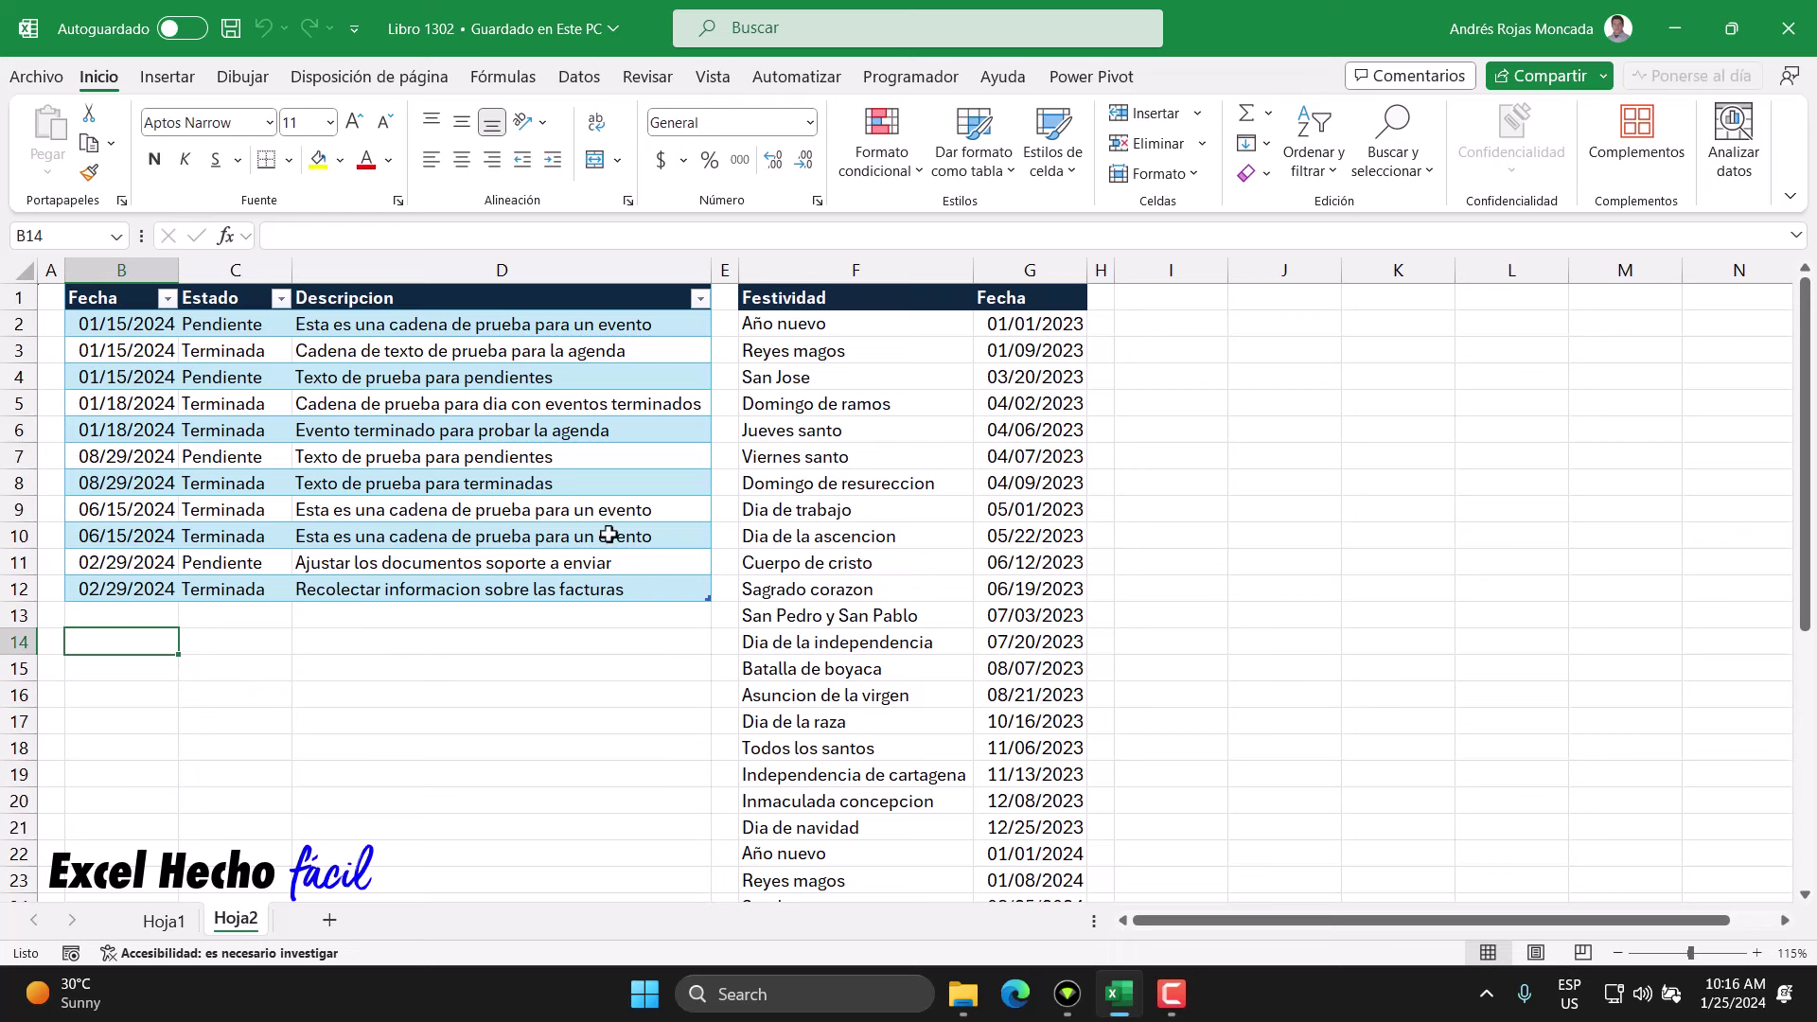
click(784, 301)
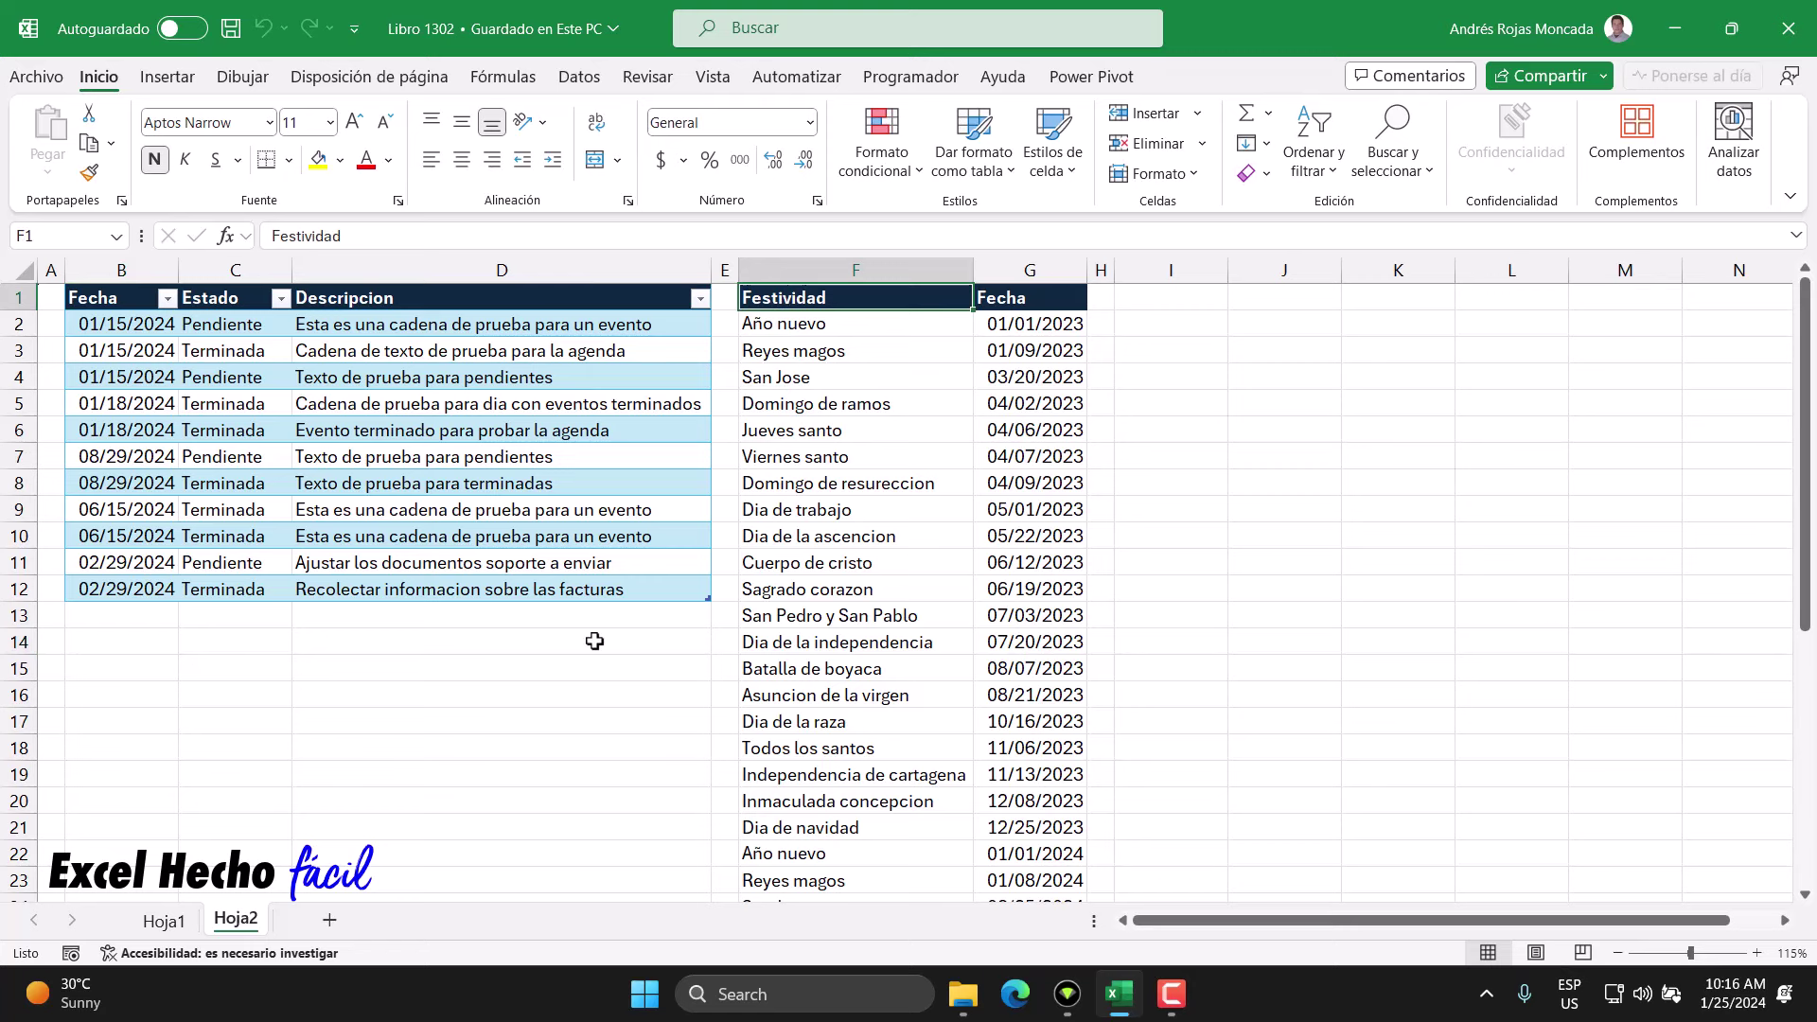
key(ctrl+Down)
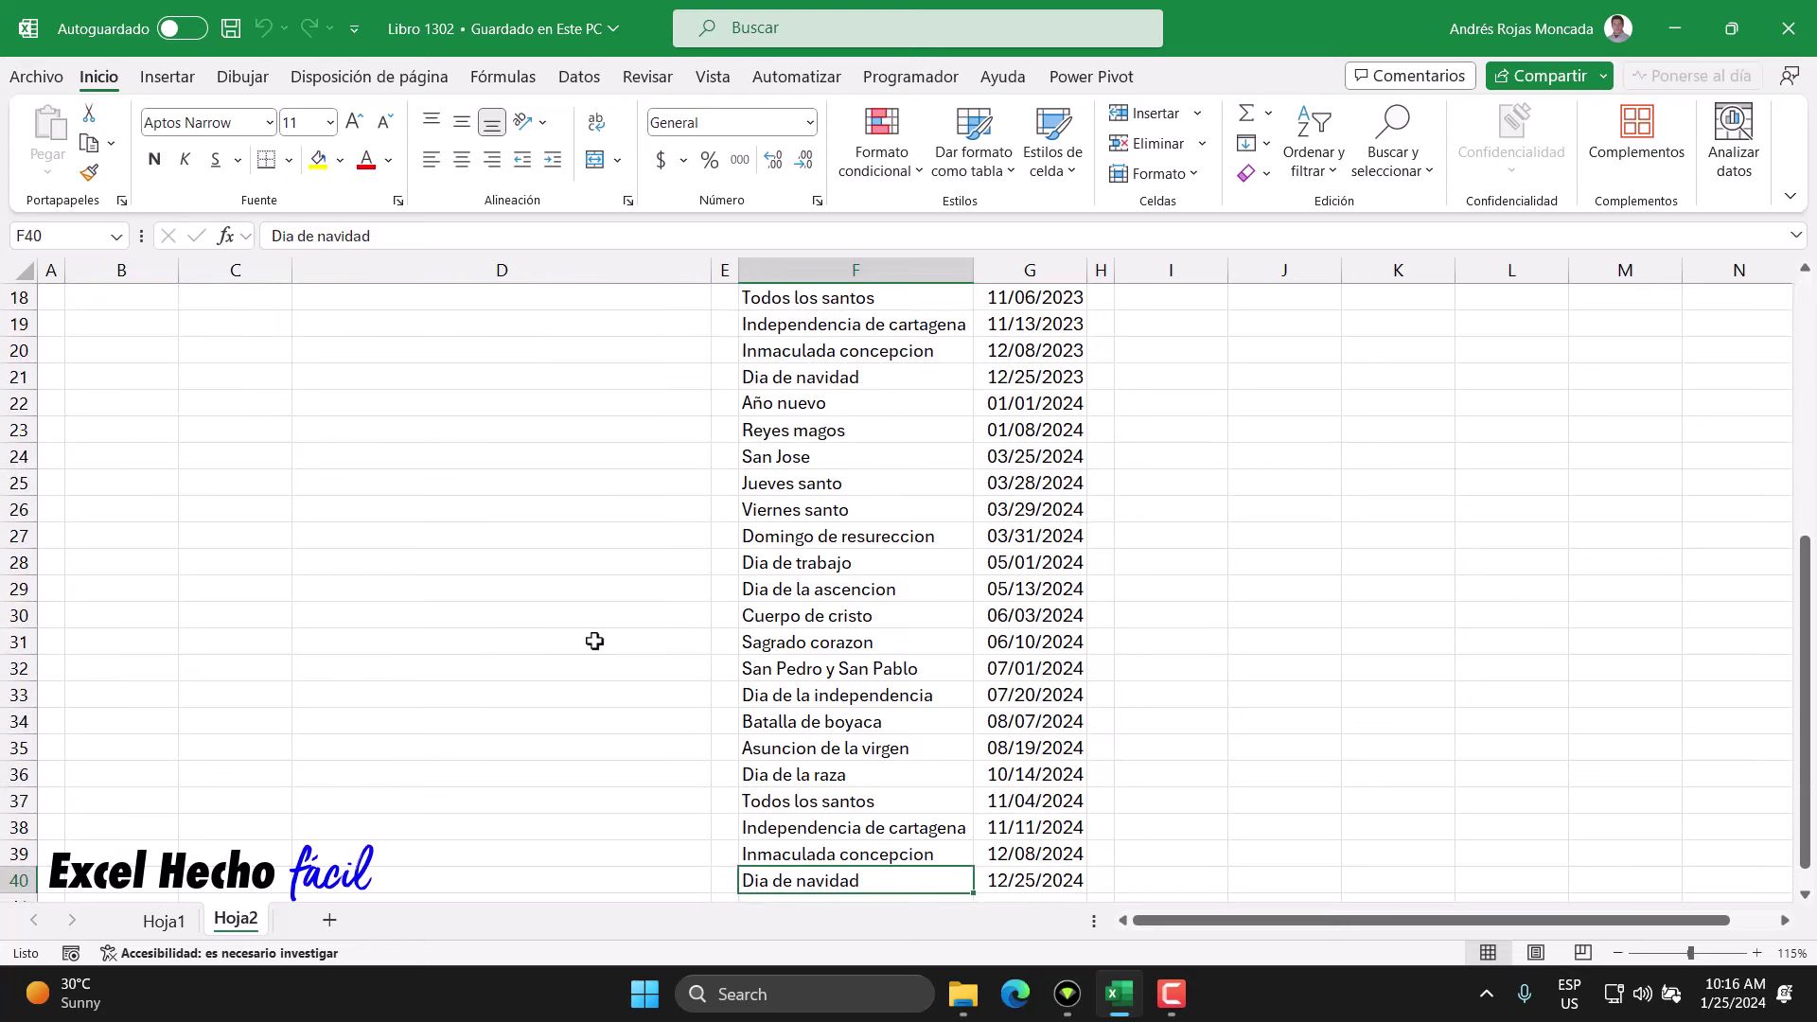
key(ctrl+Up)
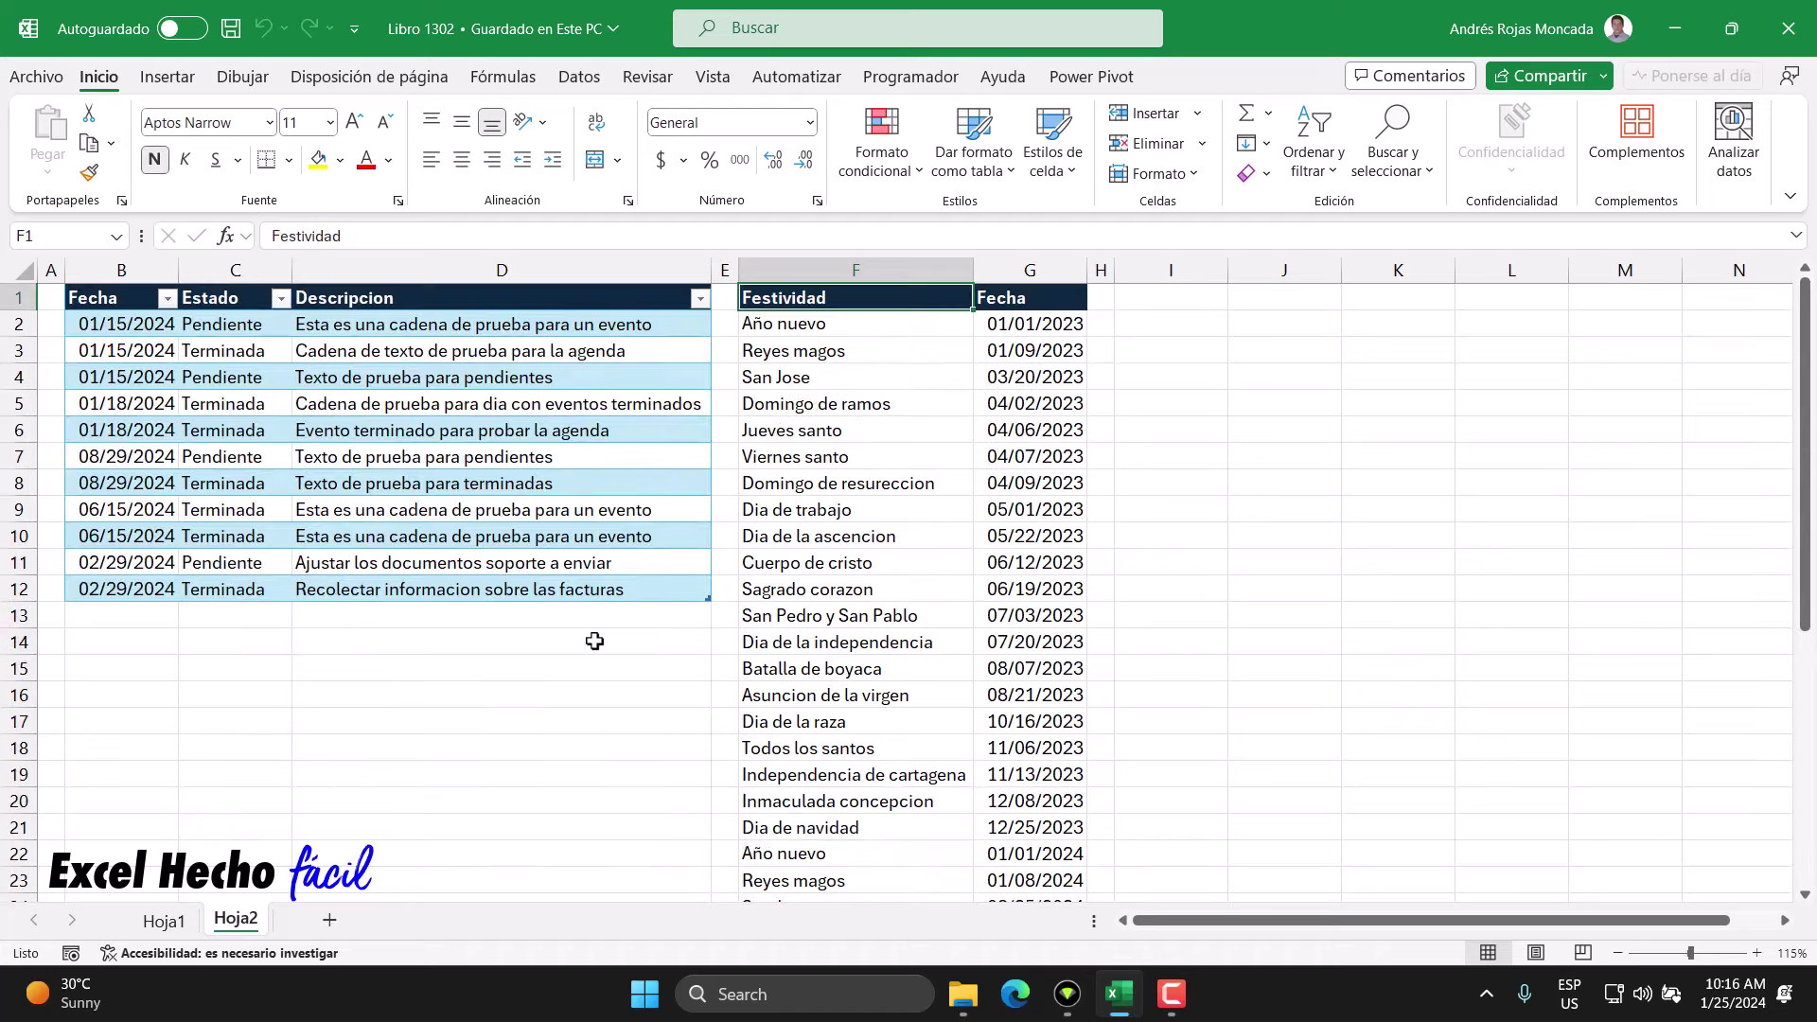
key(Right)
key(Down)
key(ctrl+Down)
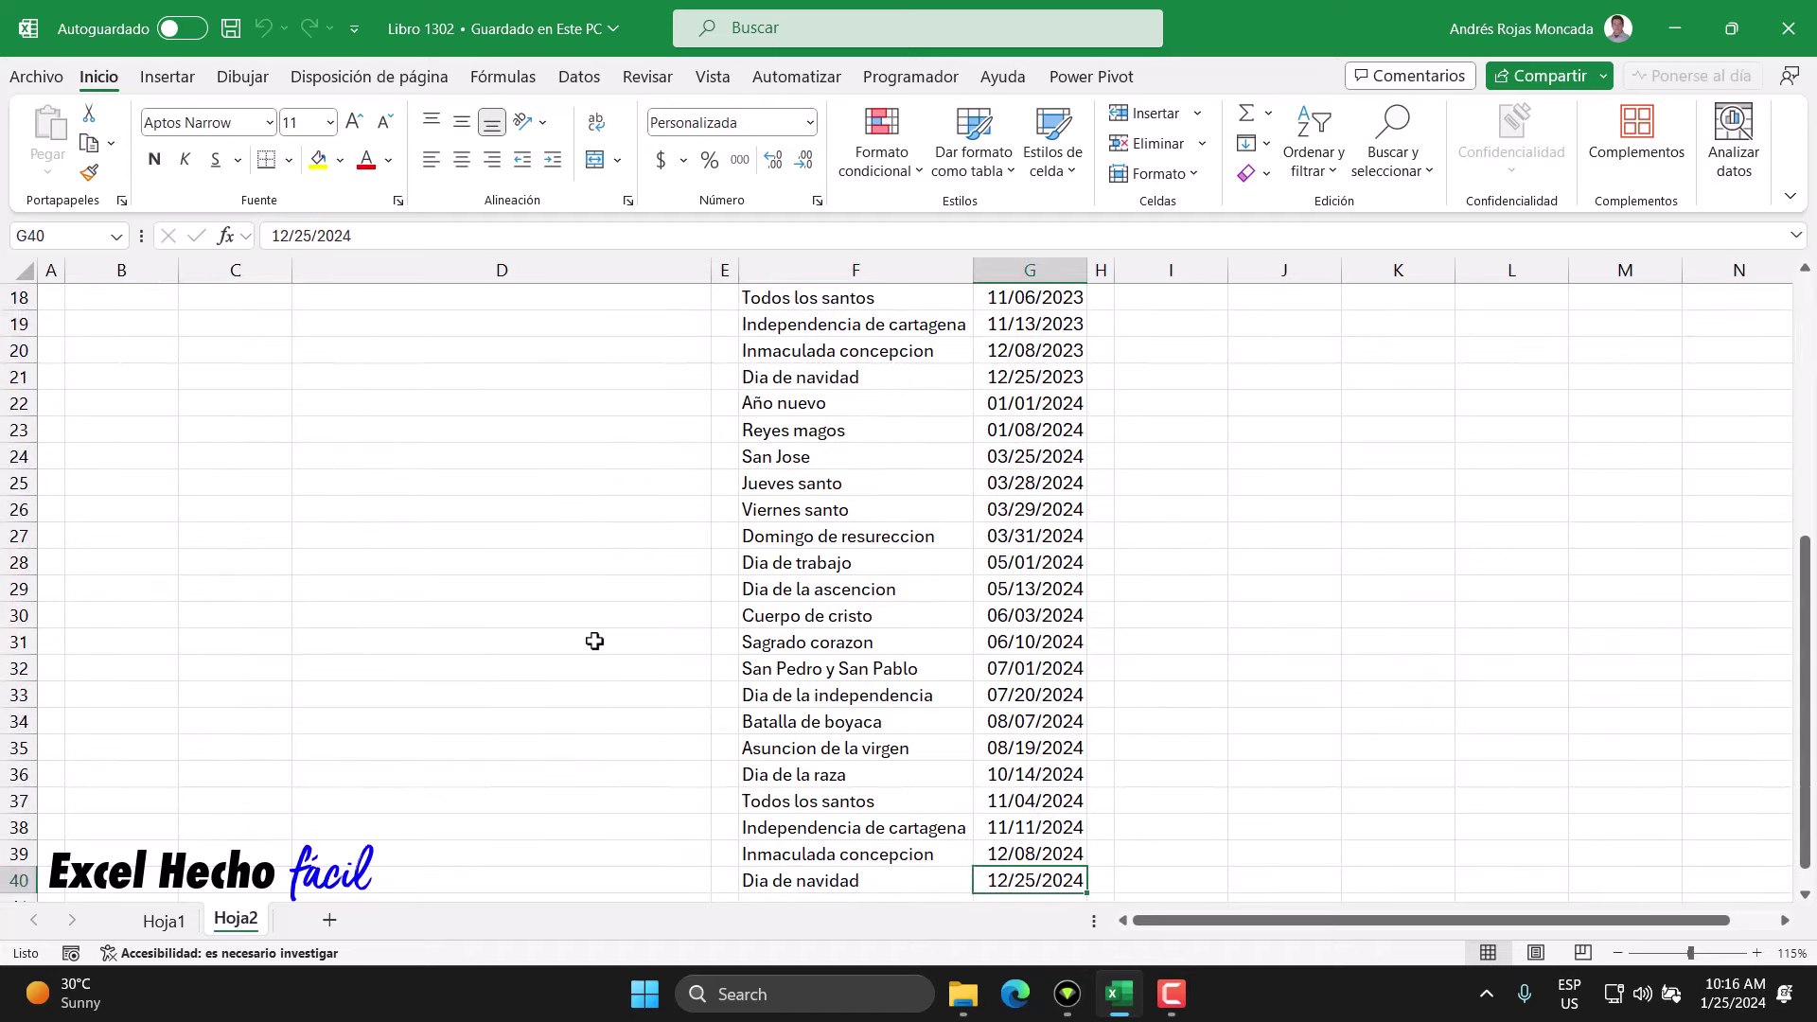
key(ctrl+Up)
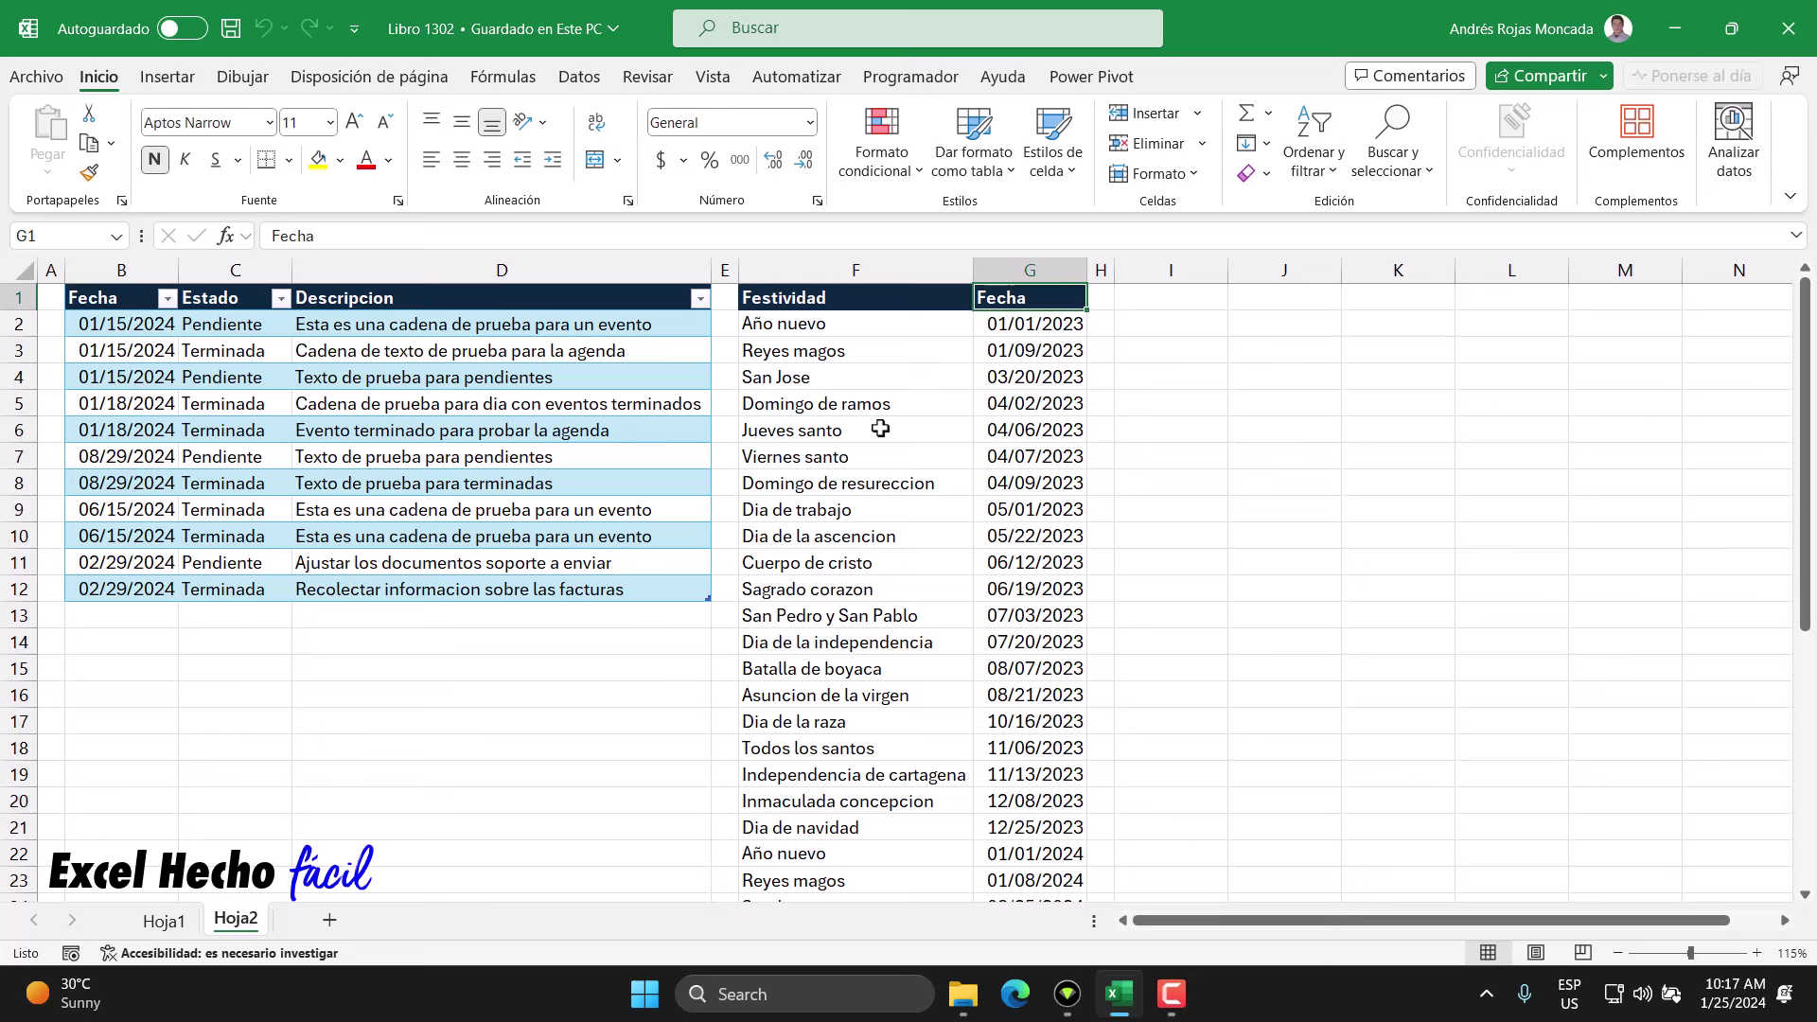
click(858, 299)
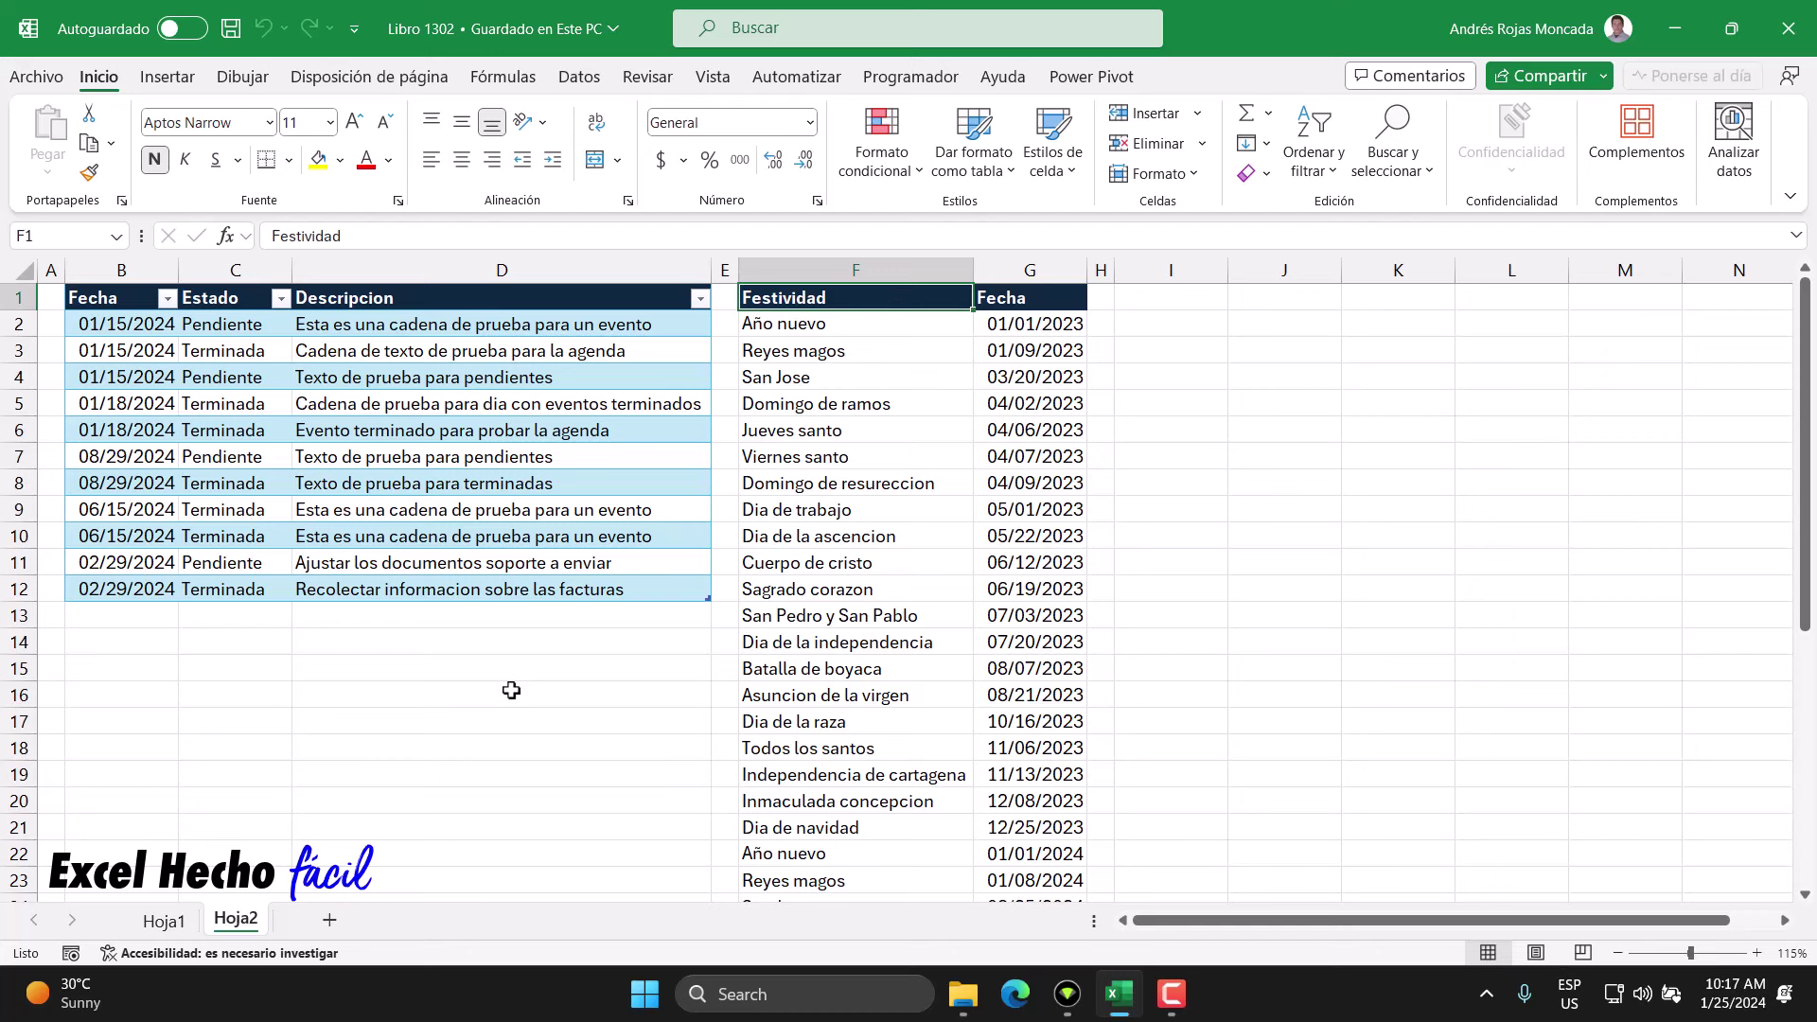
- Convert the Festividad/Fecha holiday list F1:G40 into a table with headers (Tabla2)
key(ctrl+a)
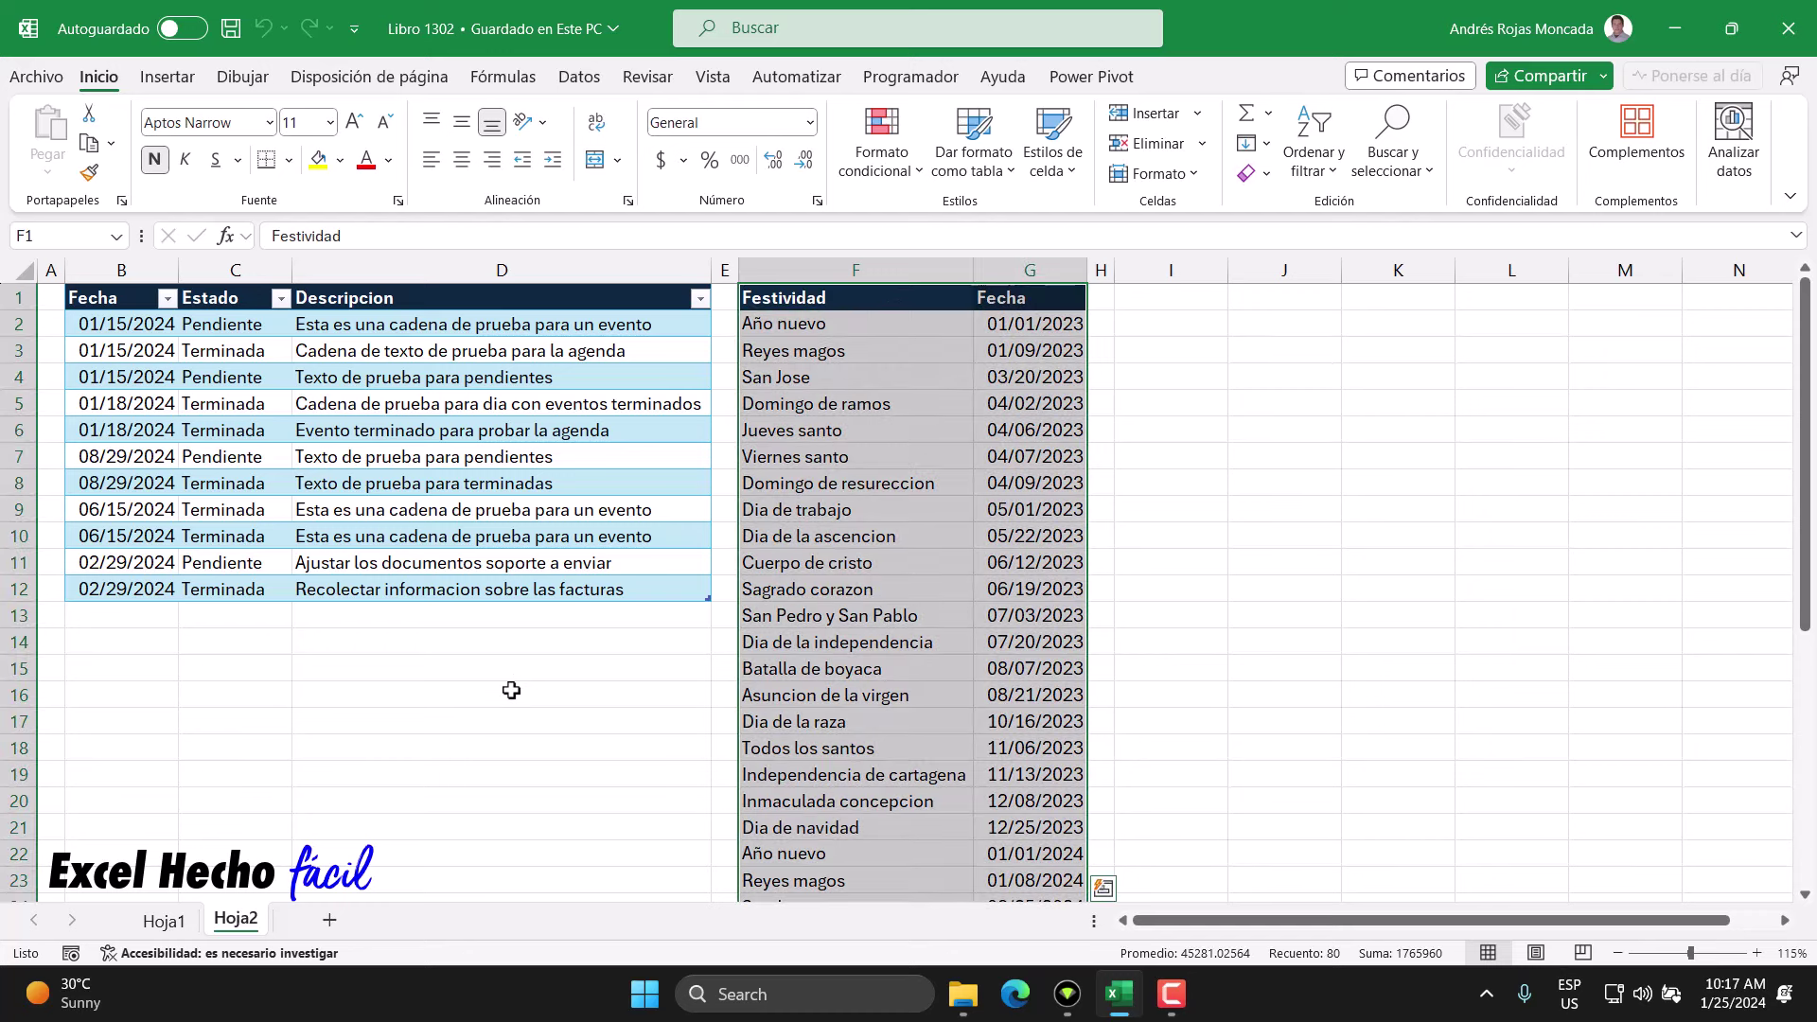
click(813, 299)
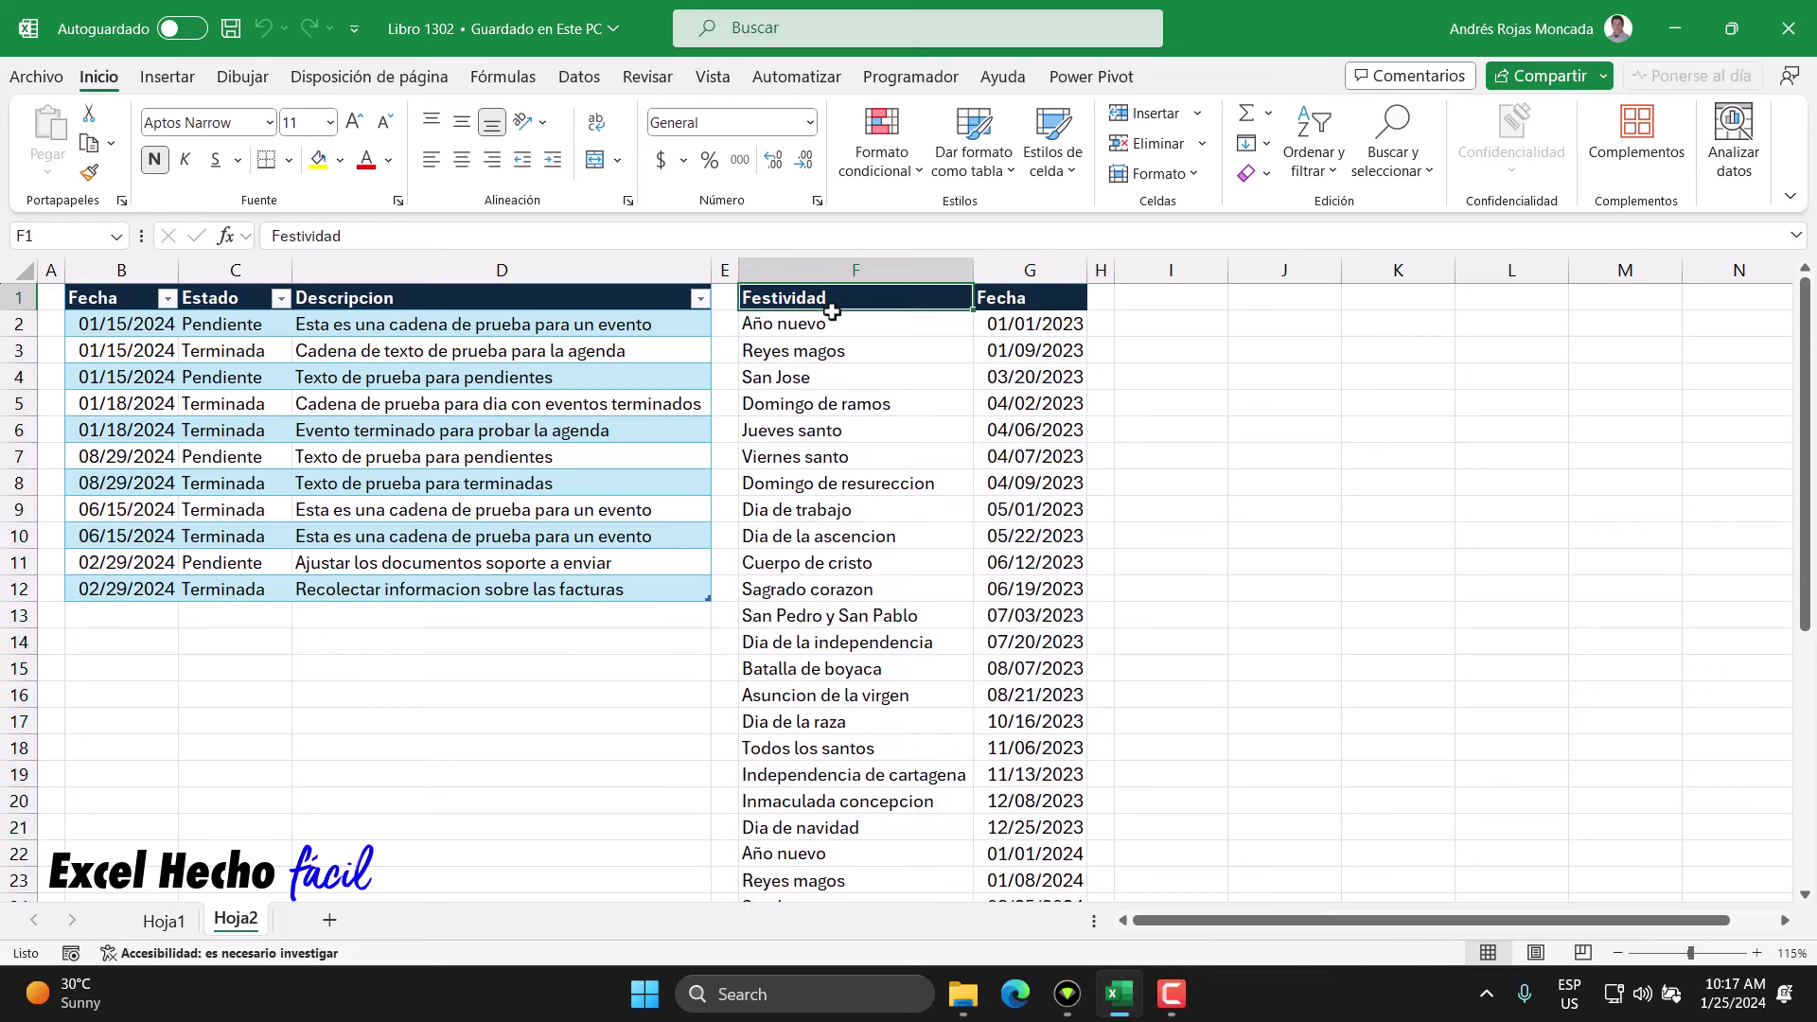
key(ctrl+t)
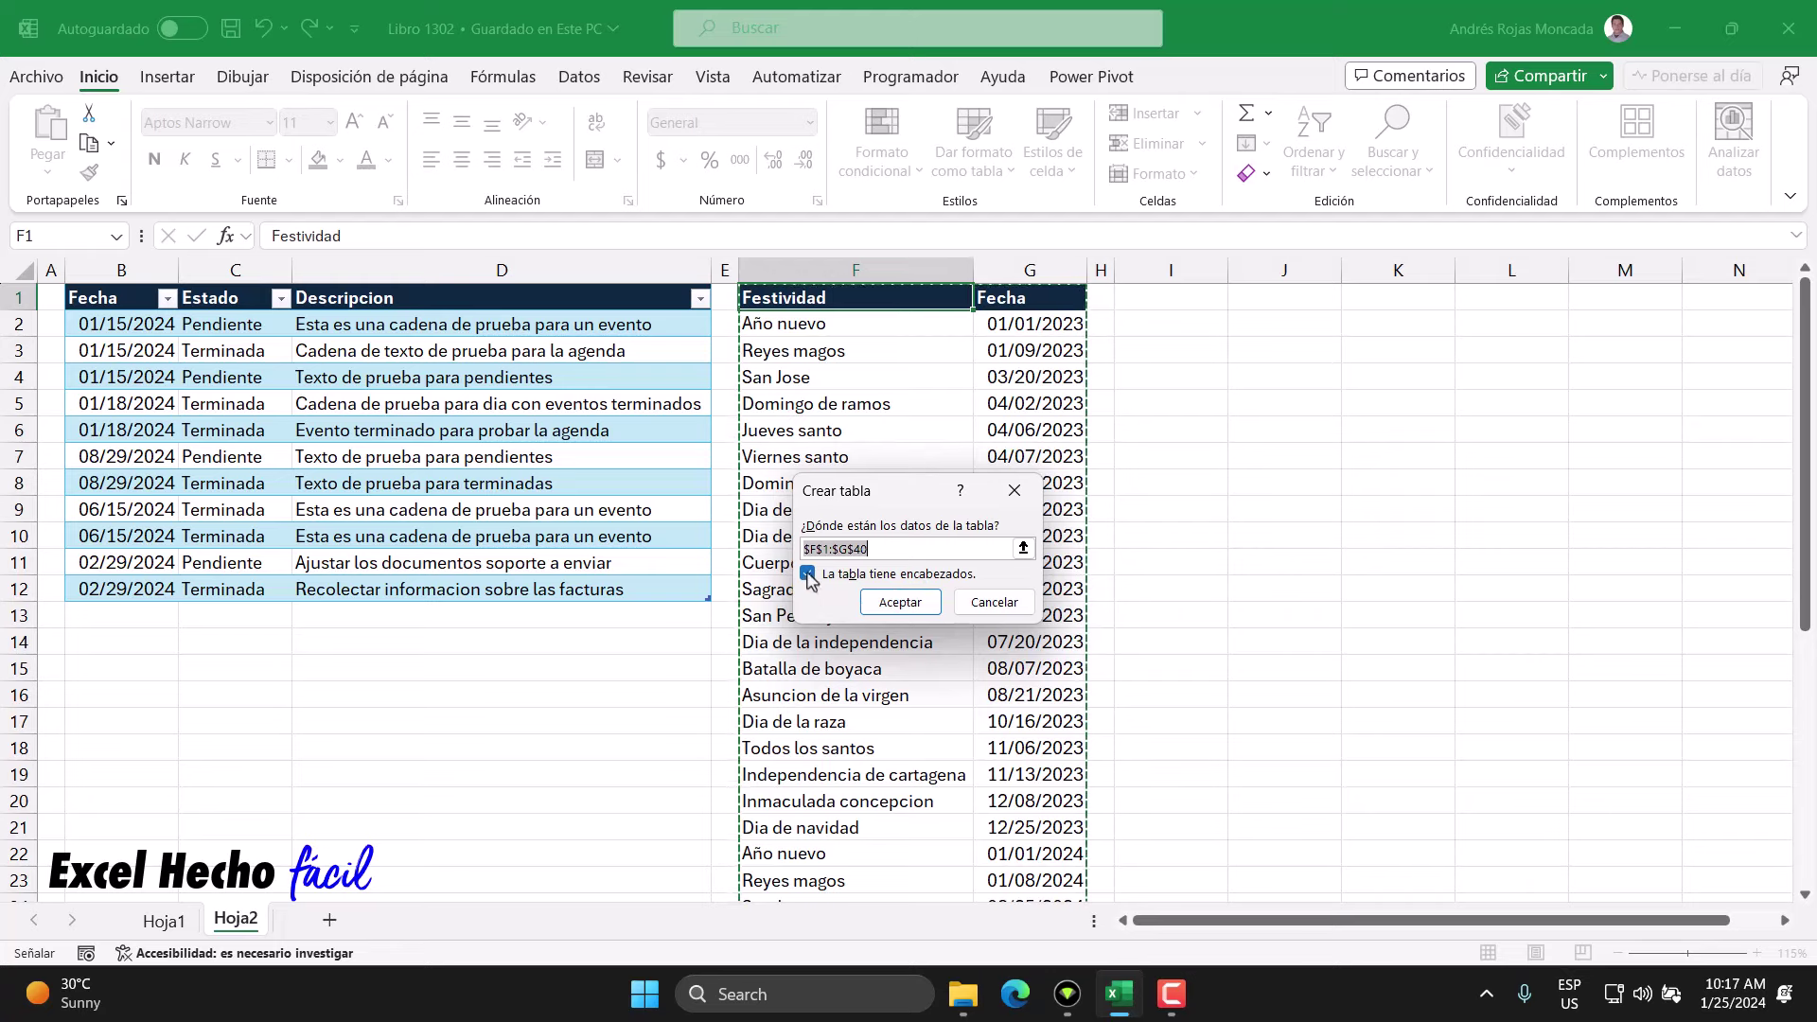
click(899, 602)
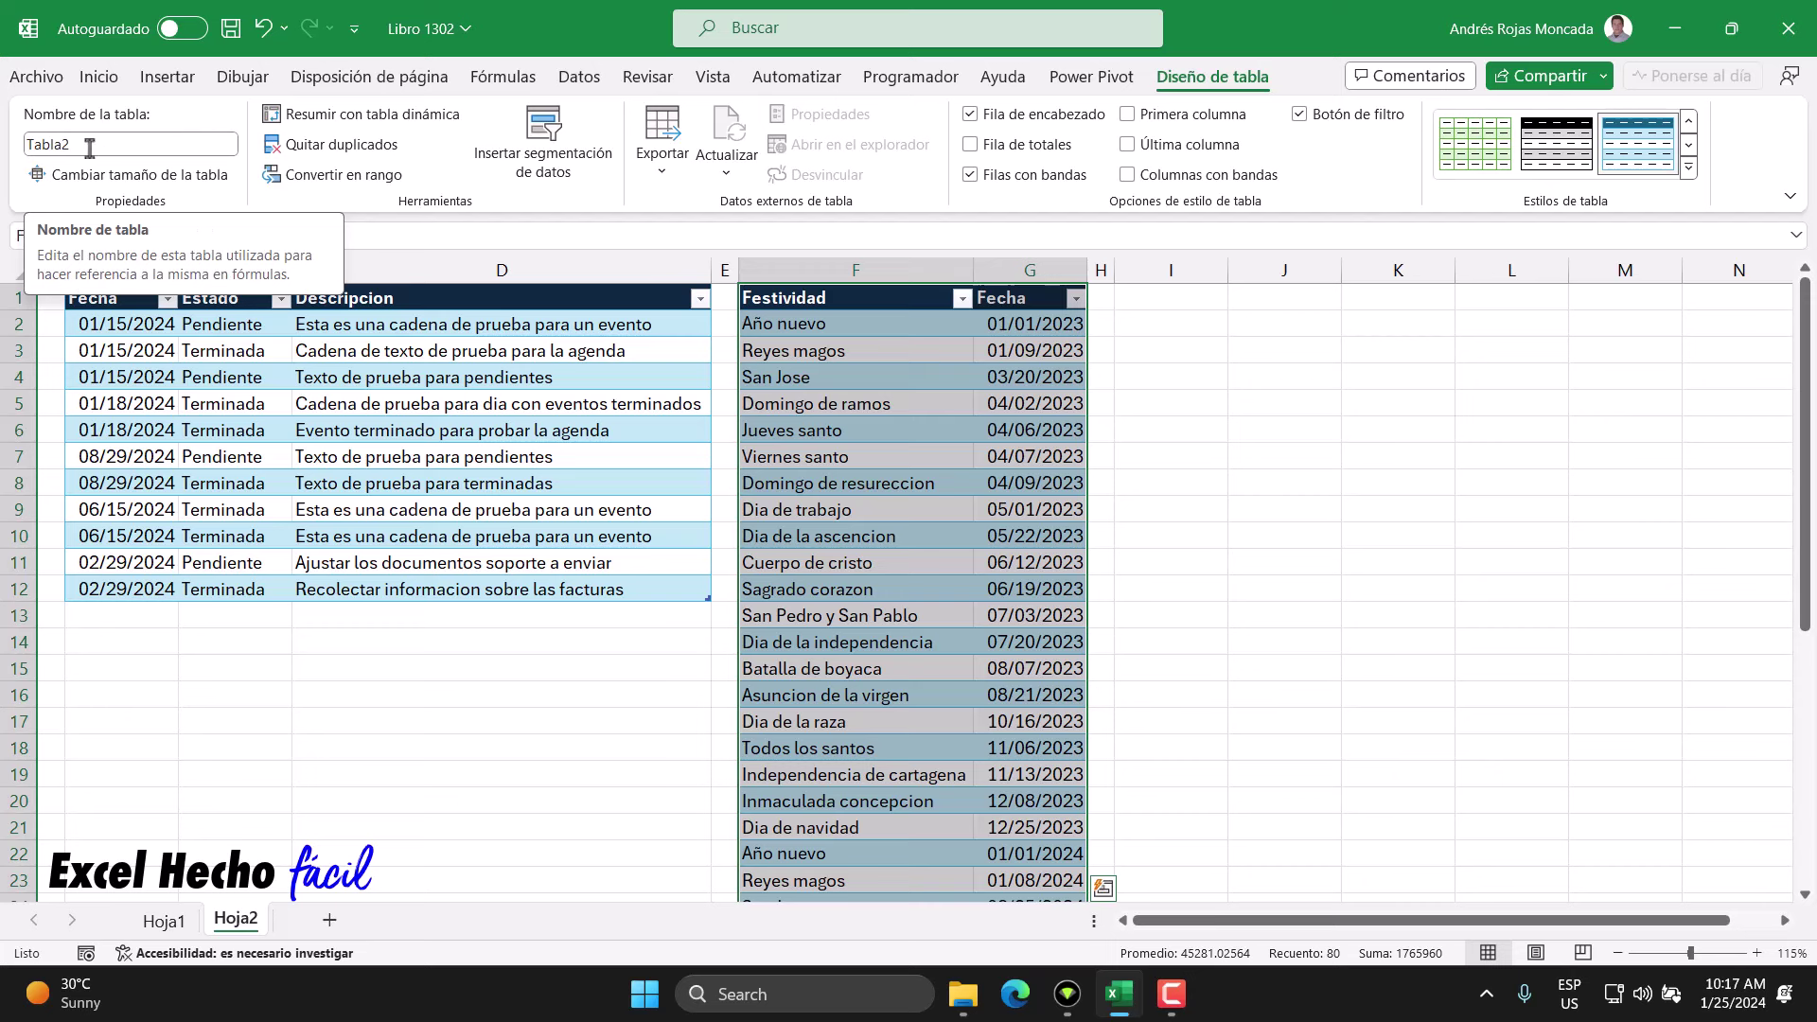
click(791, 298)
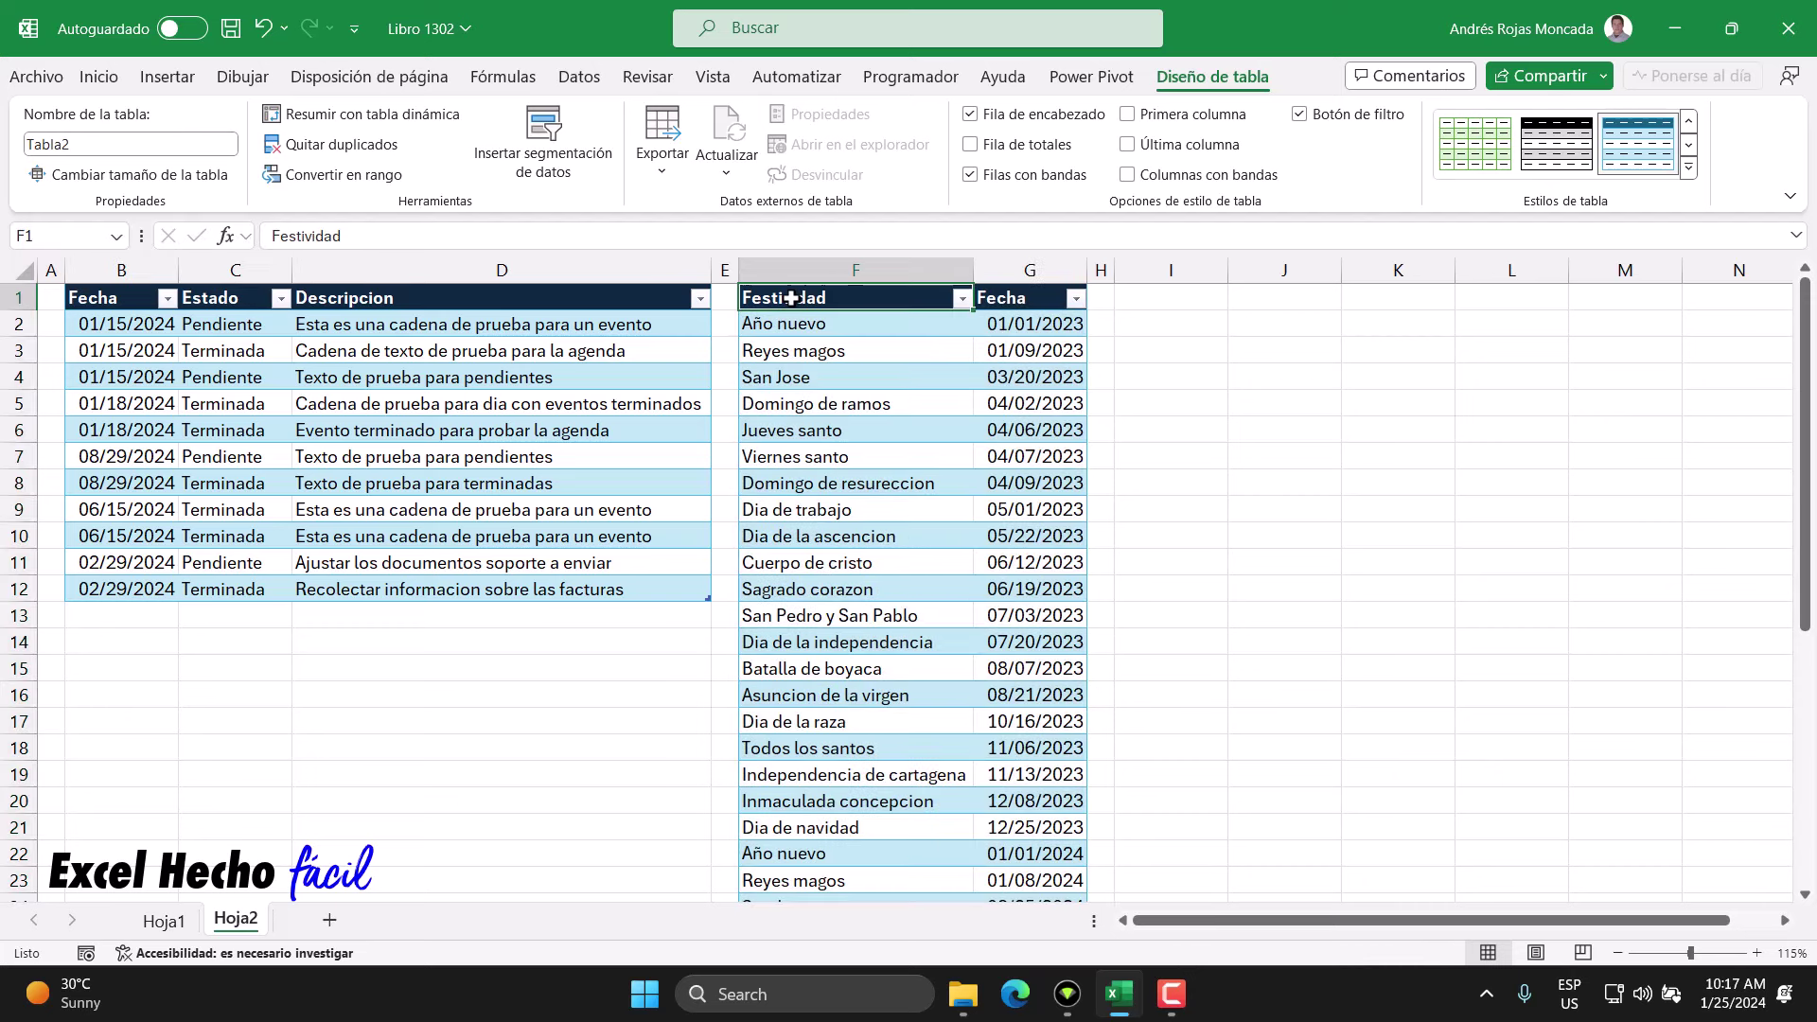
click(503, 76)
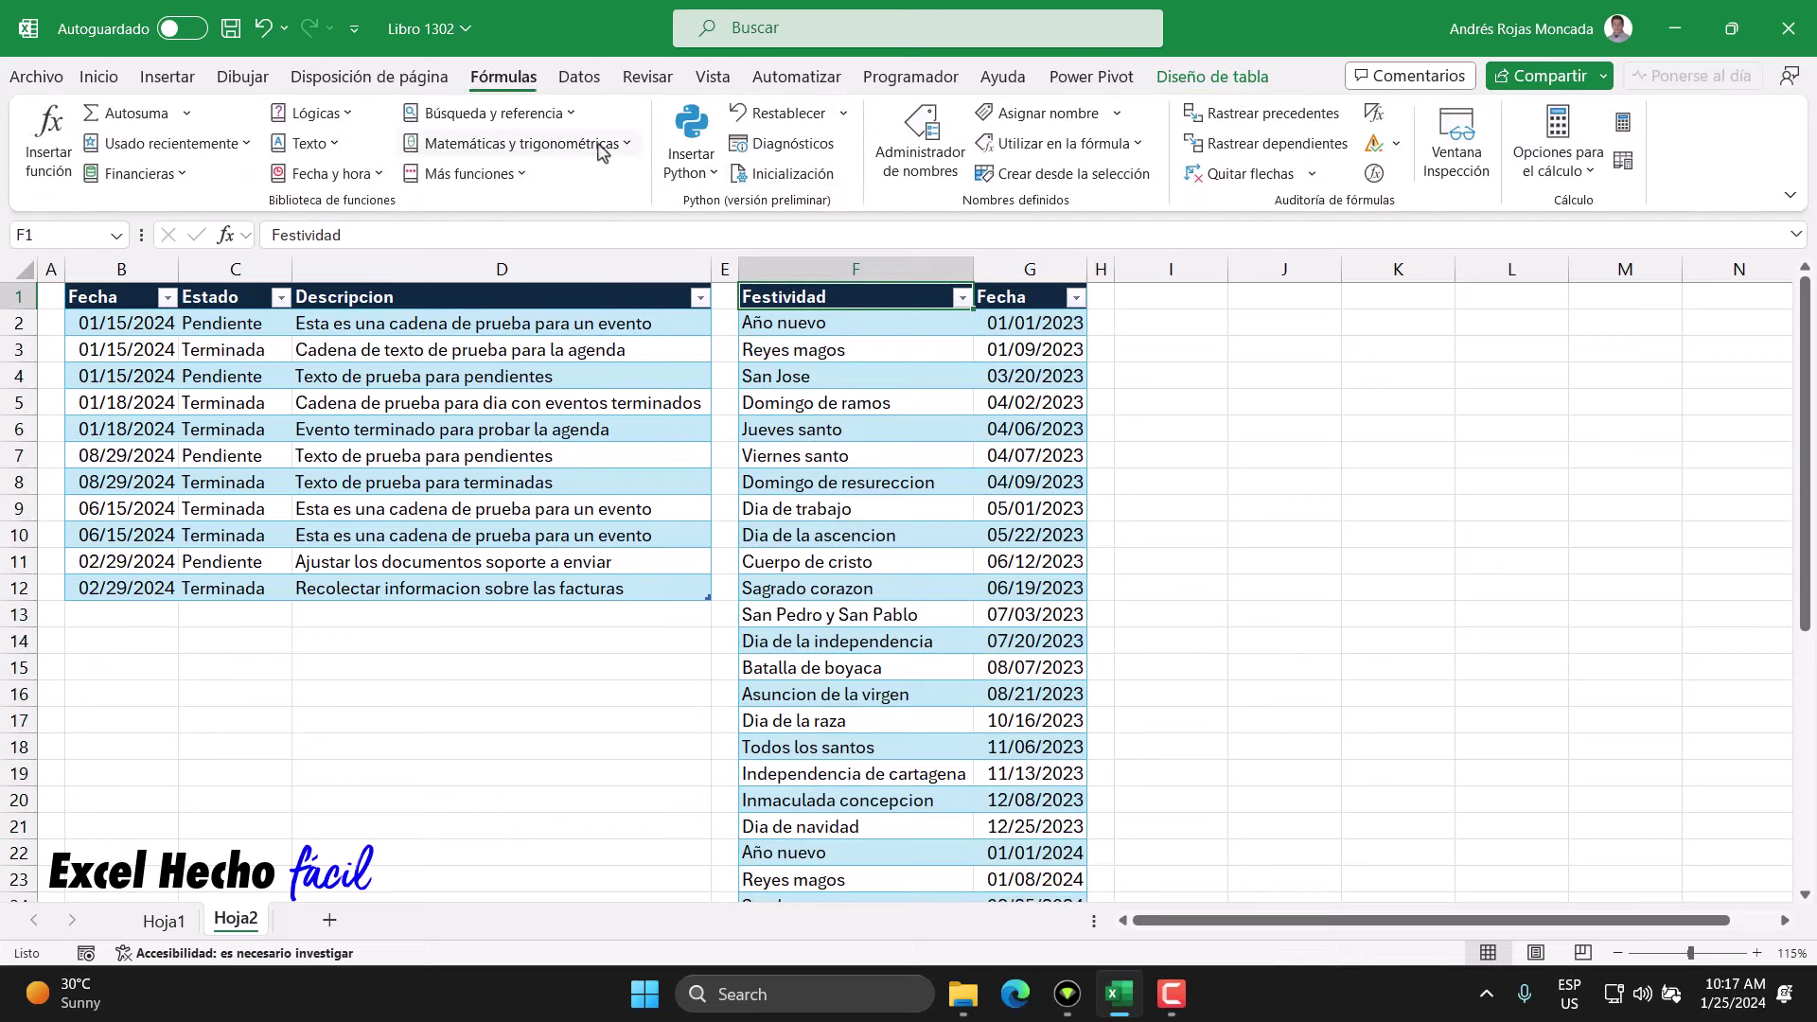
click(902, 165)
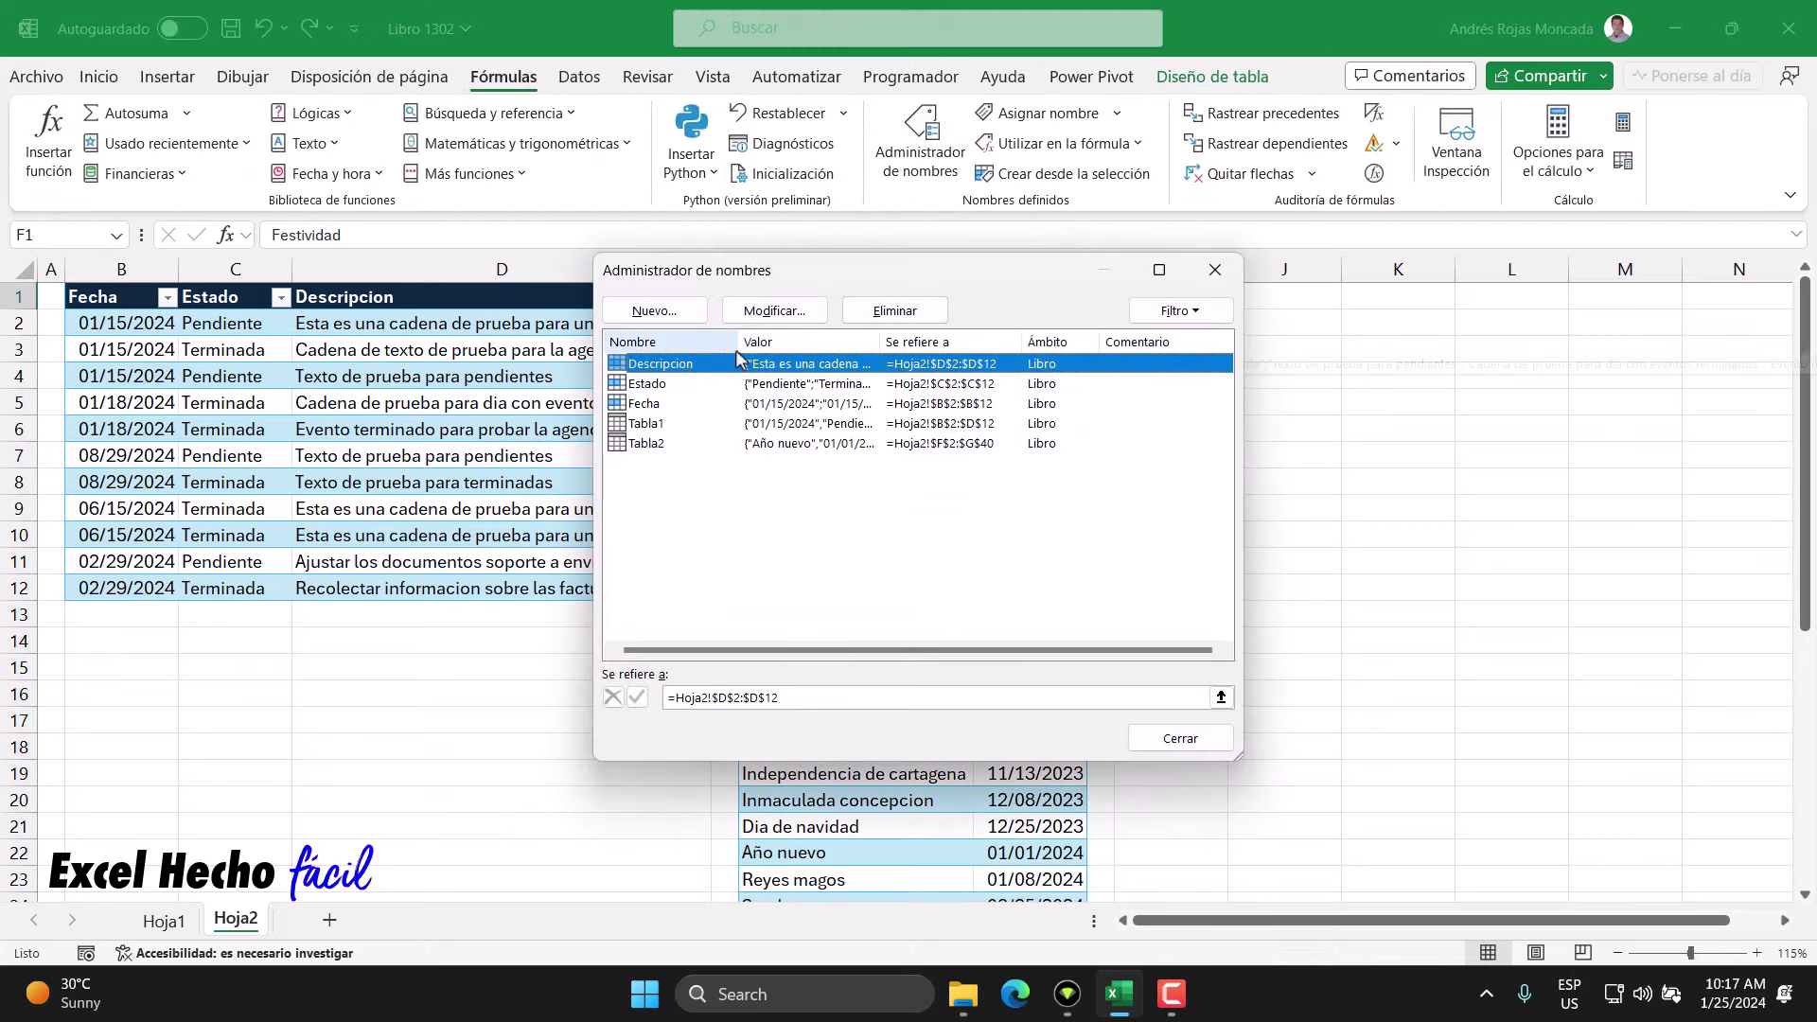
click(665, 444)
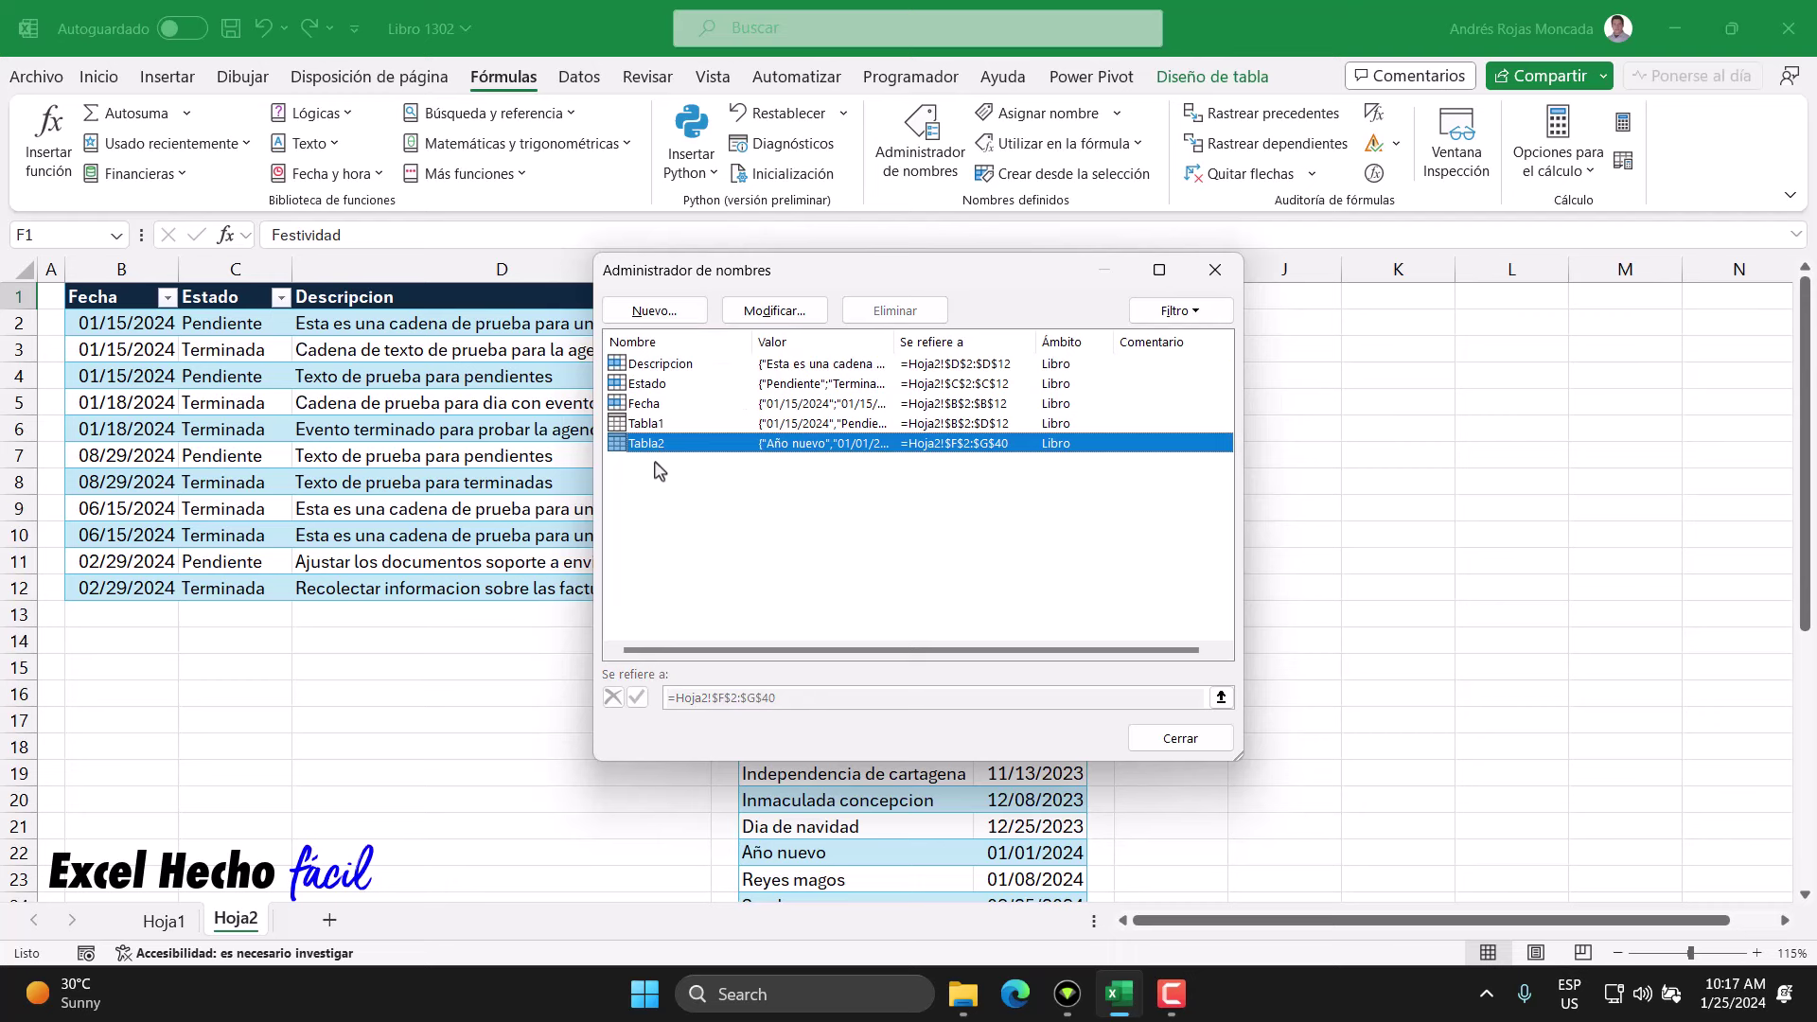
click(649, 426)
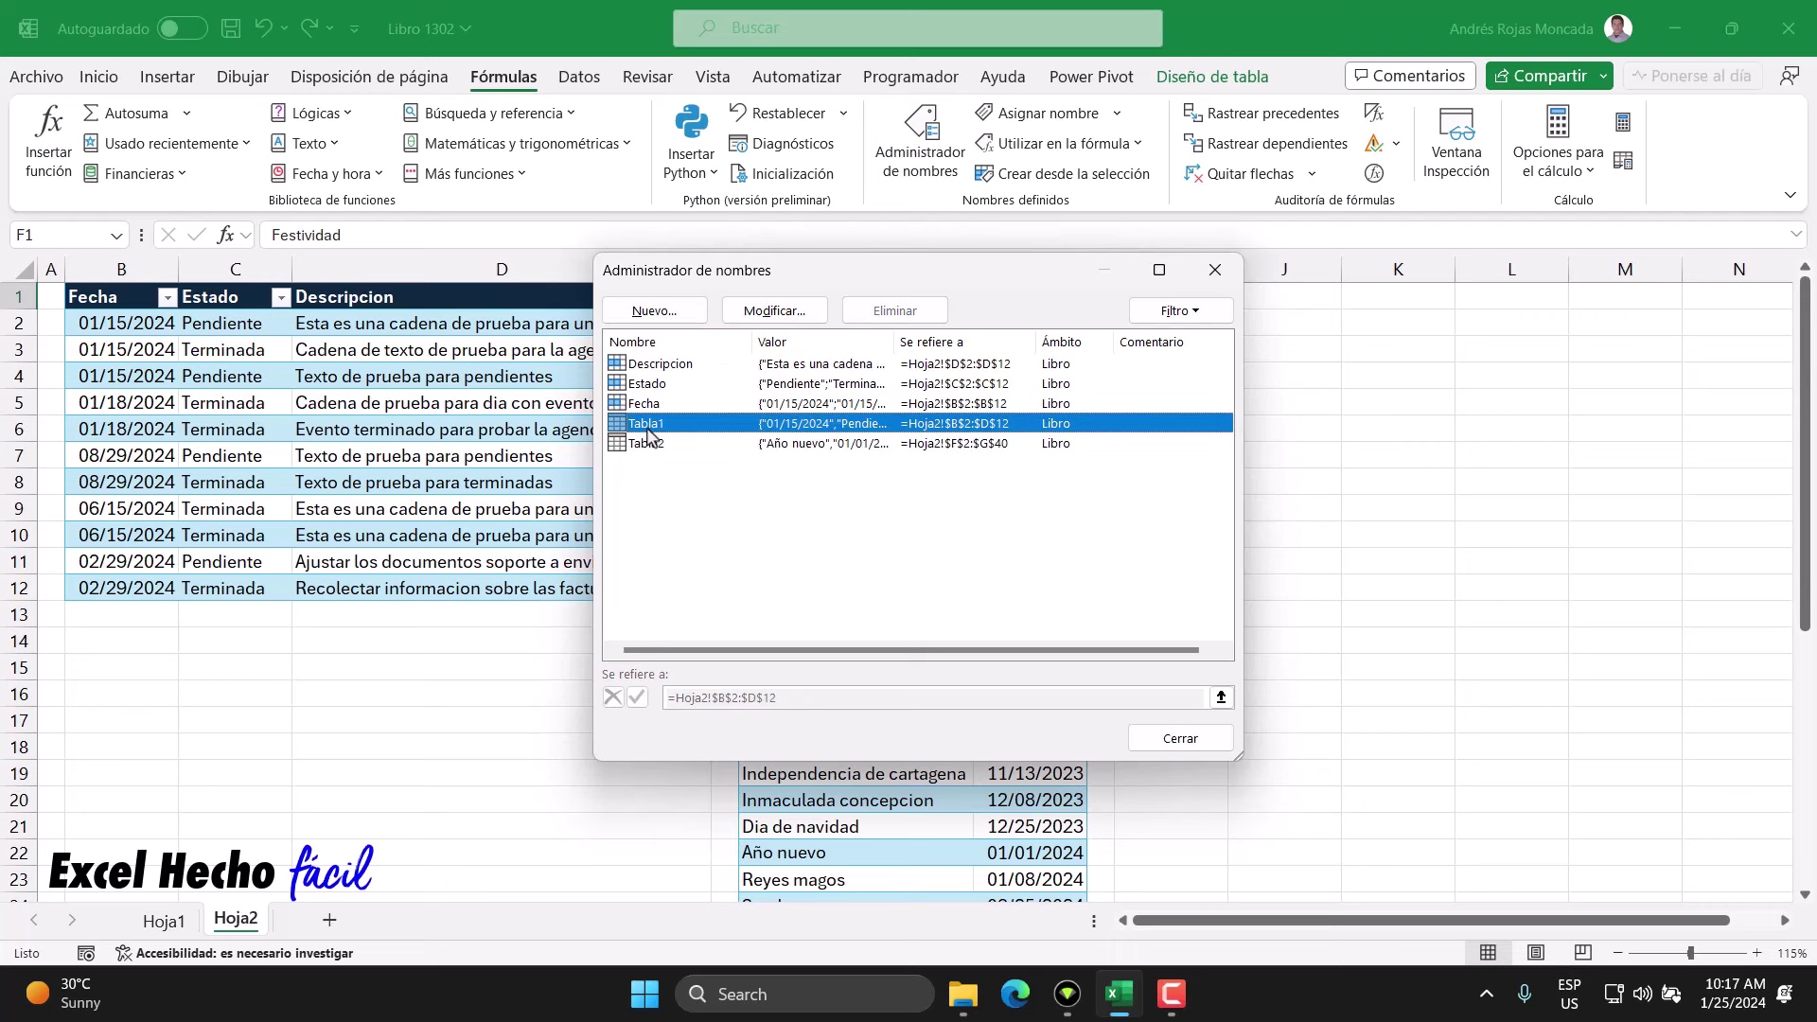
click(650, 405)
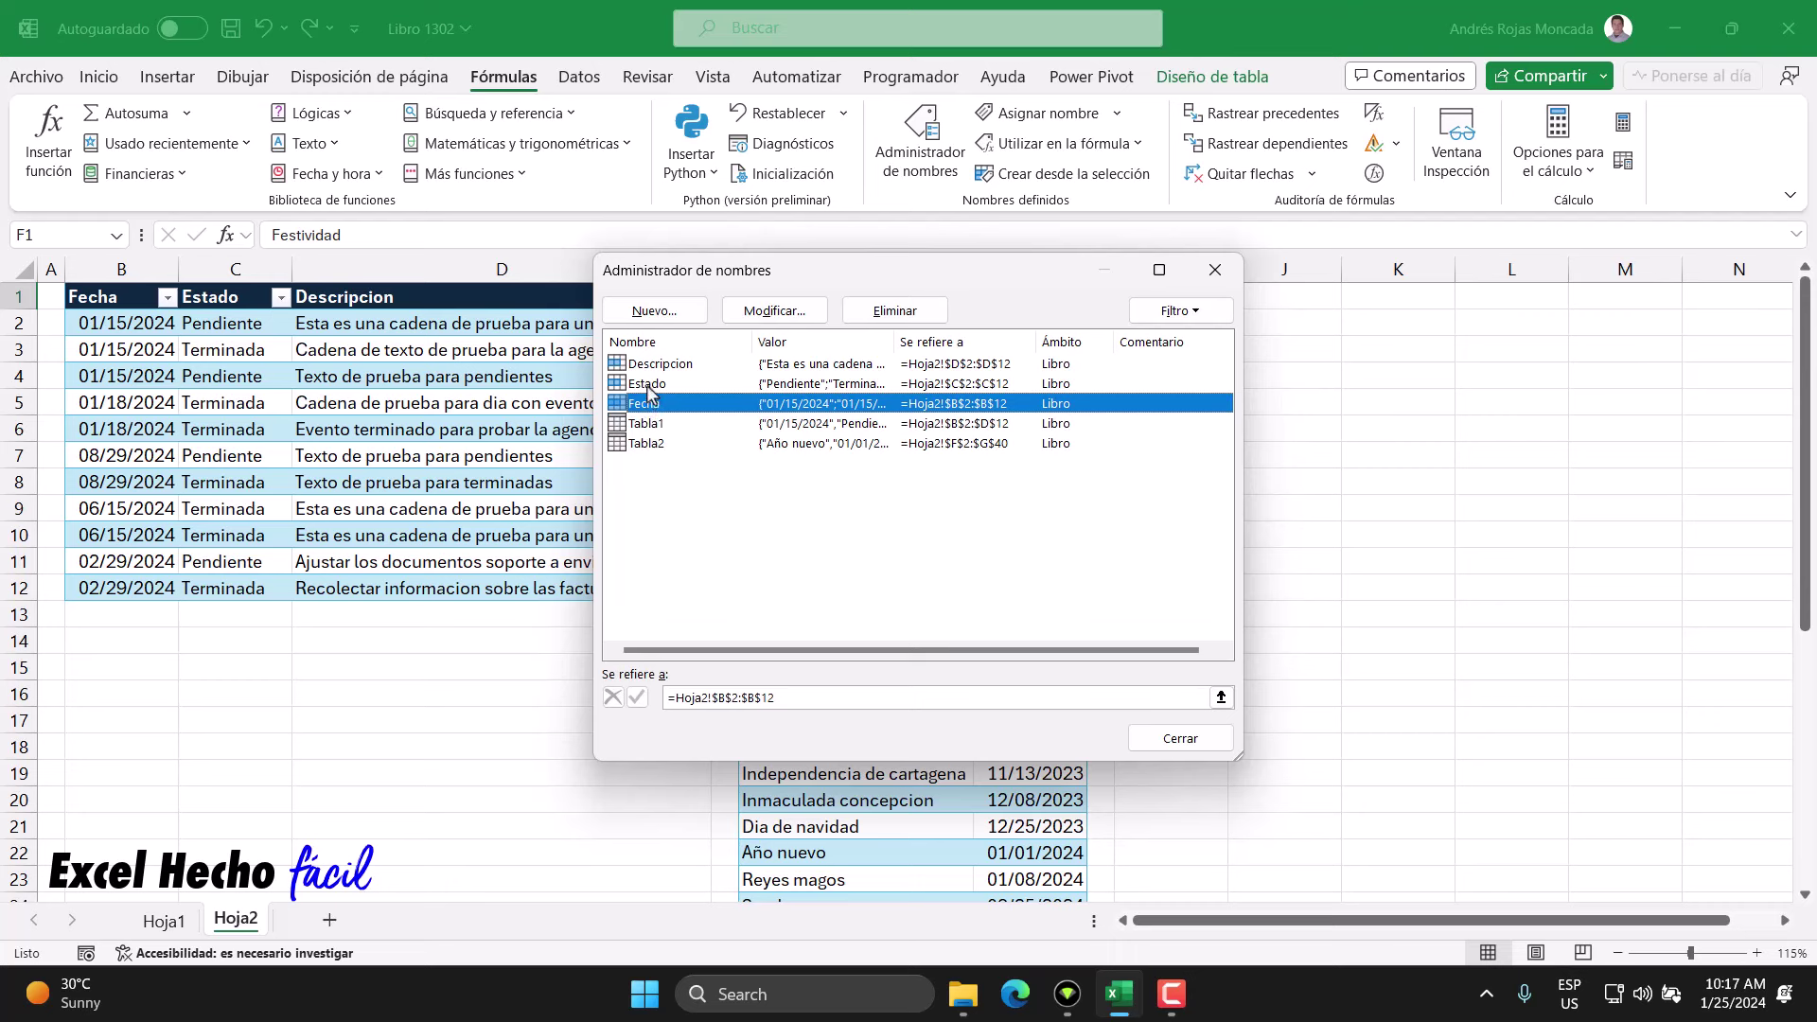
click(649, 387)
click(652, 370)
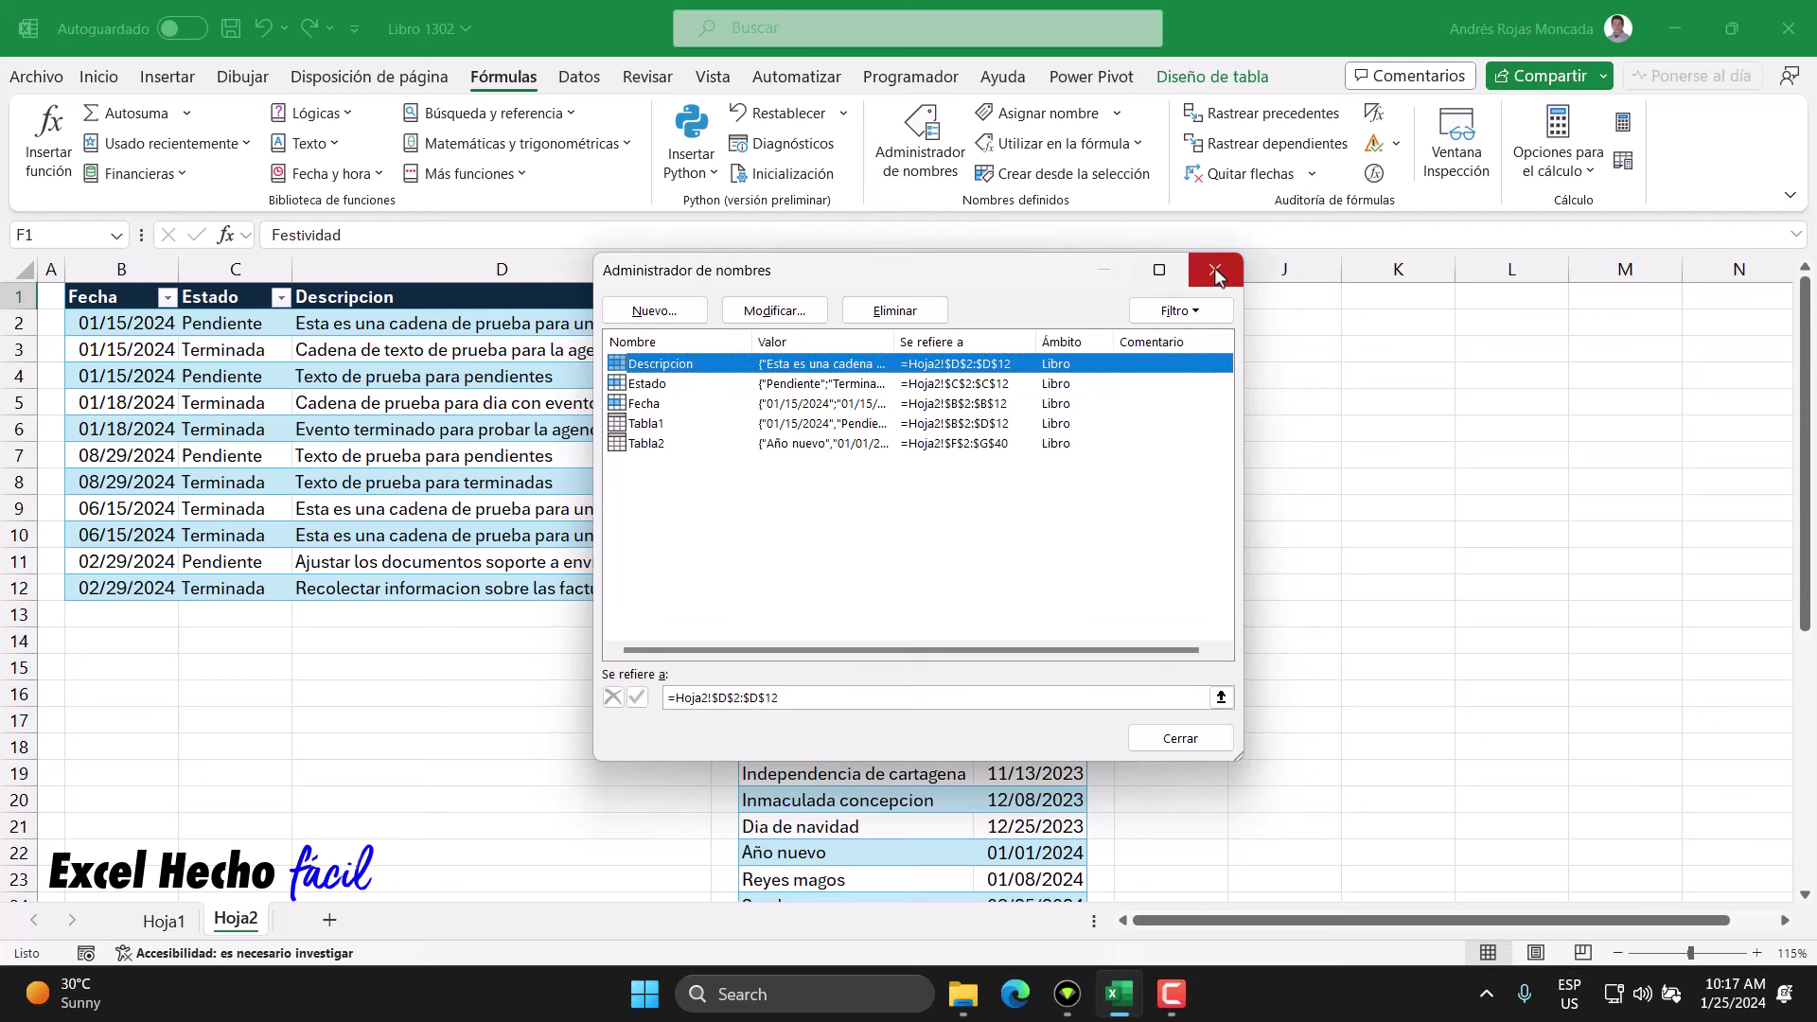
click(685, 404)
click(1215, 273)
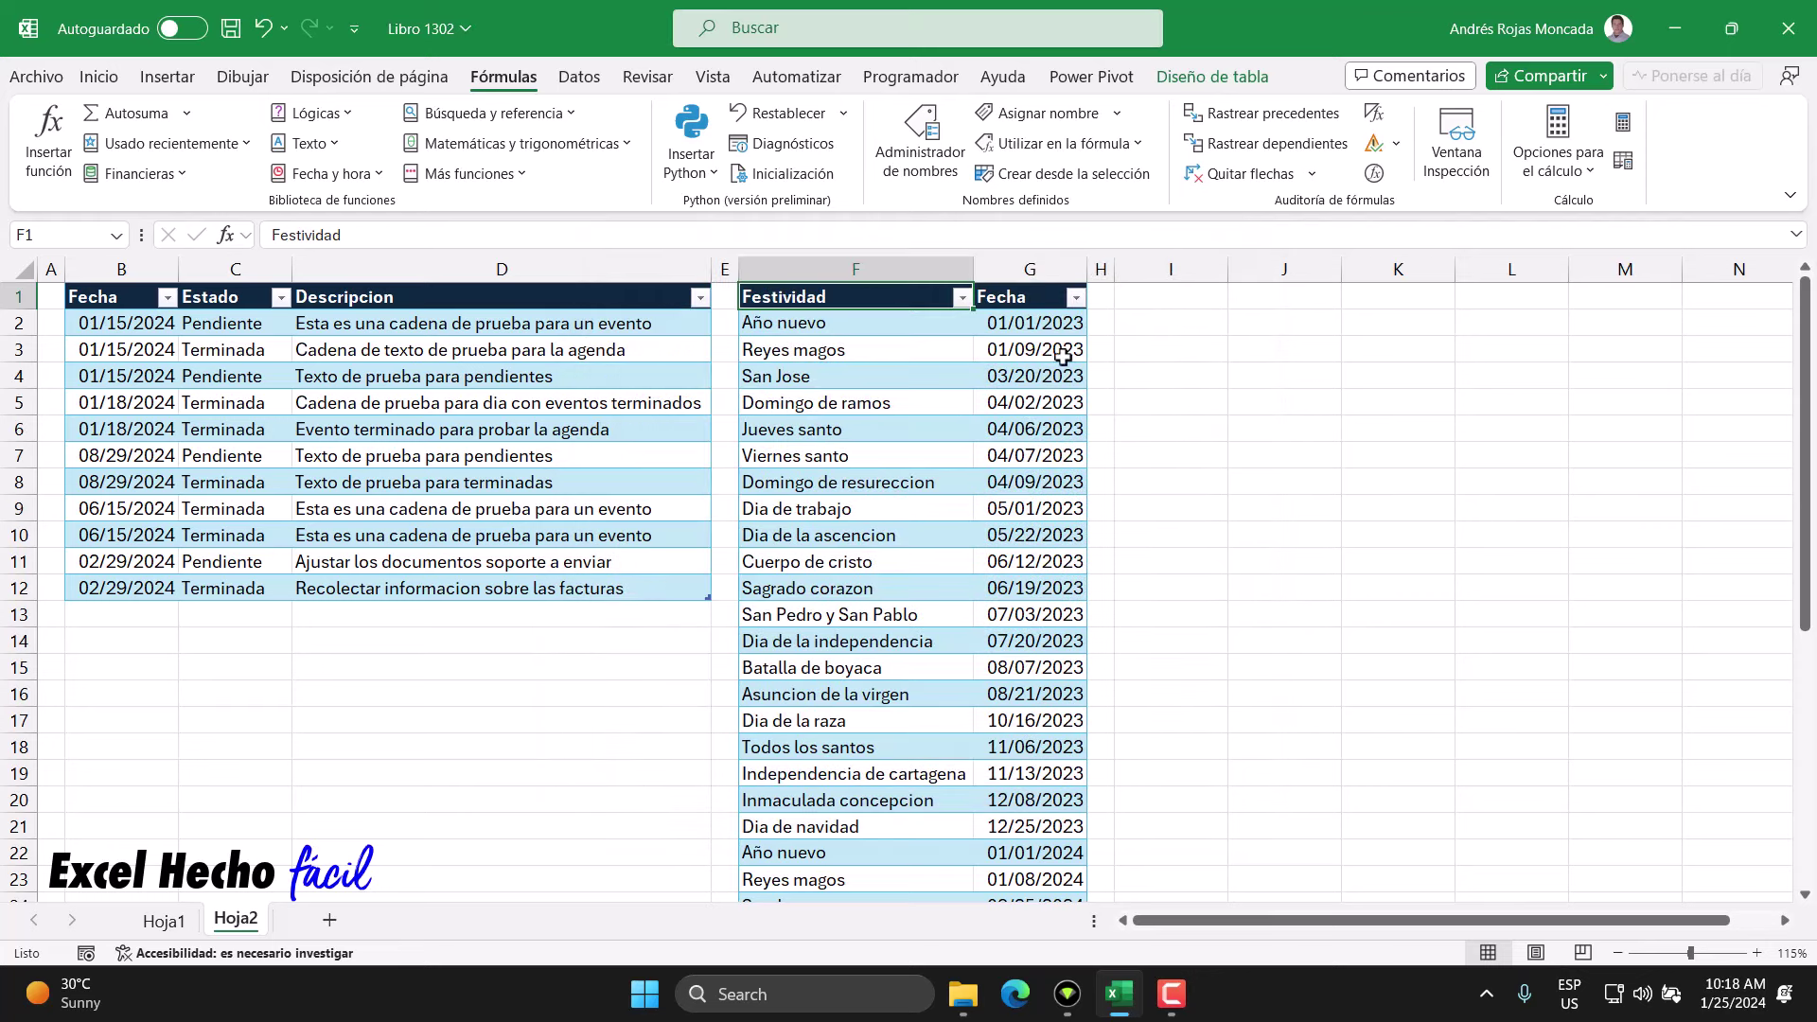
- Rename the holiday date header in G1 from Fecha to FechaFes
click(1036, 299)
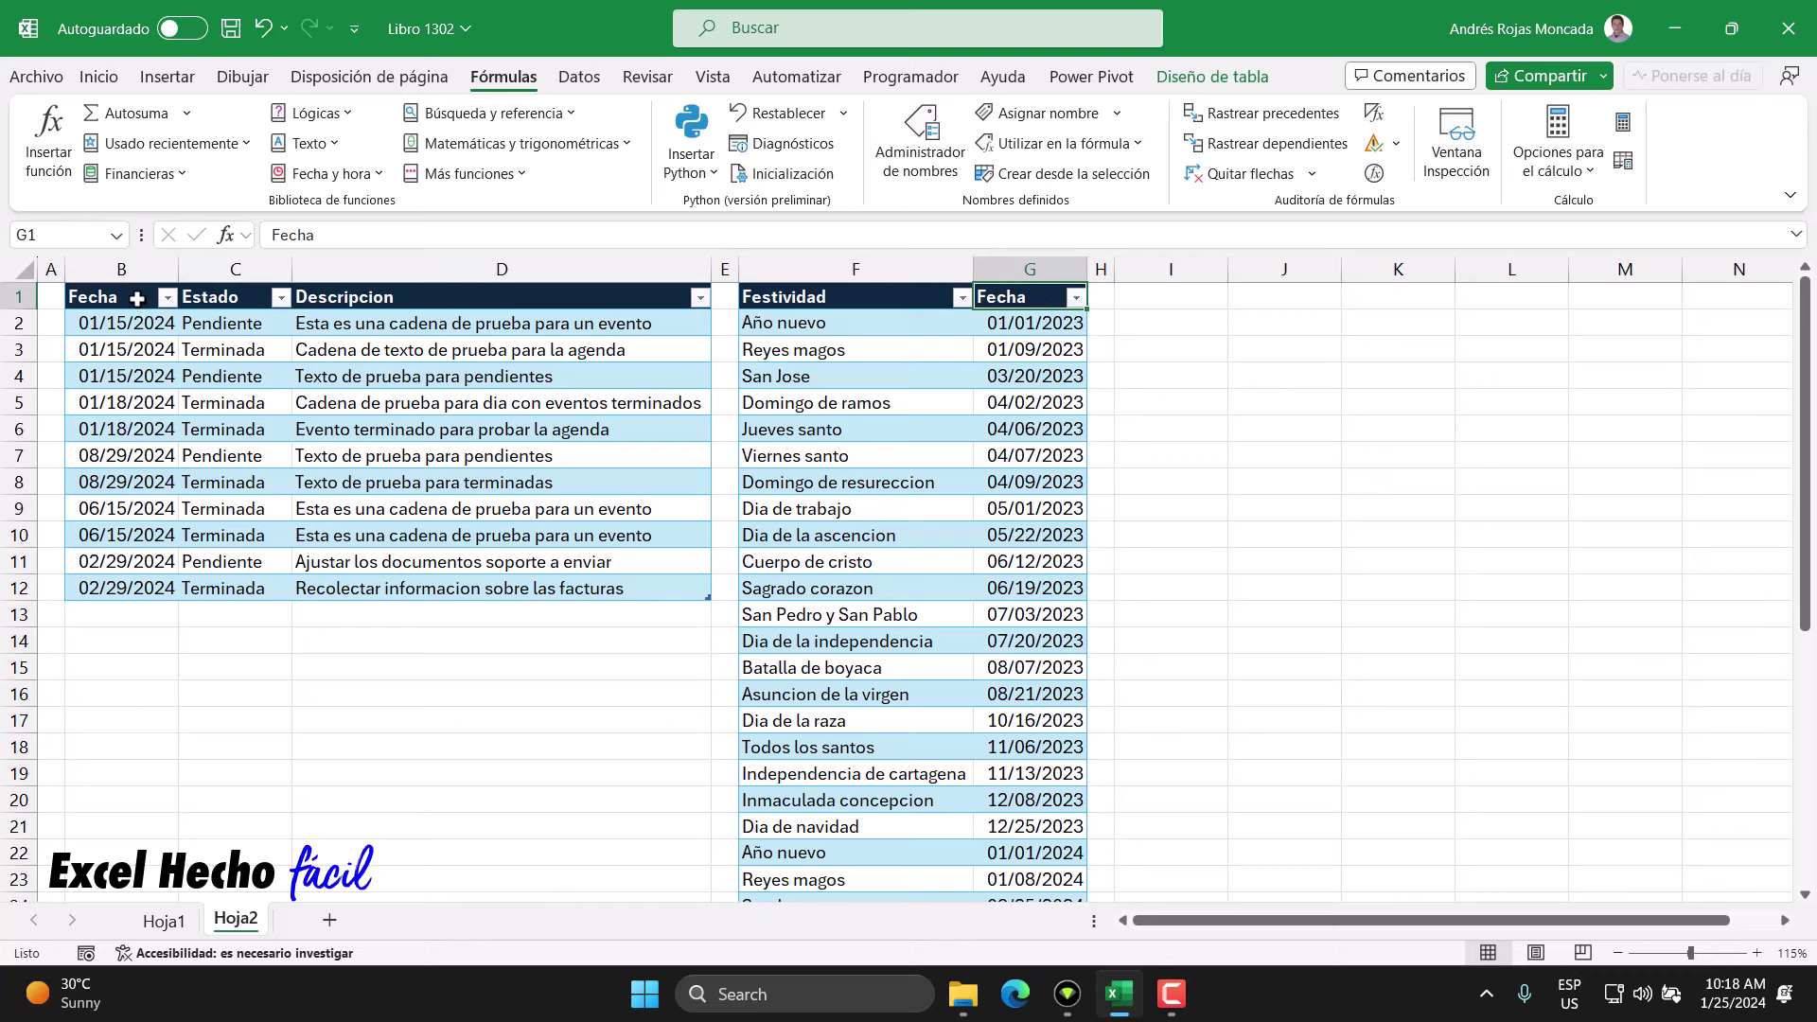
click(412, 234)
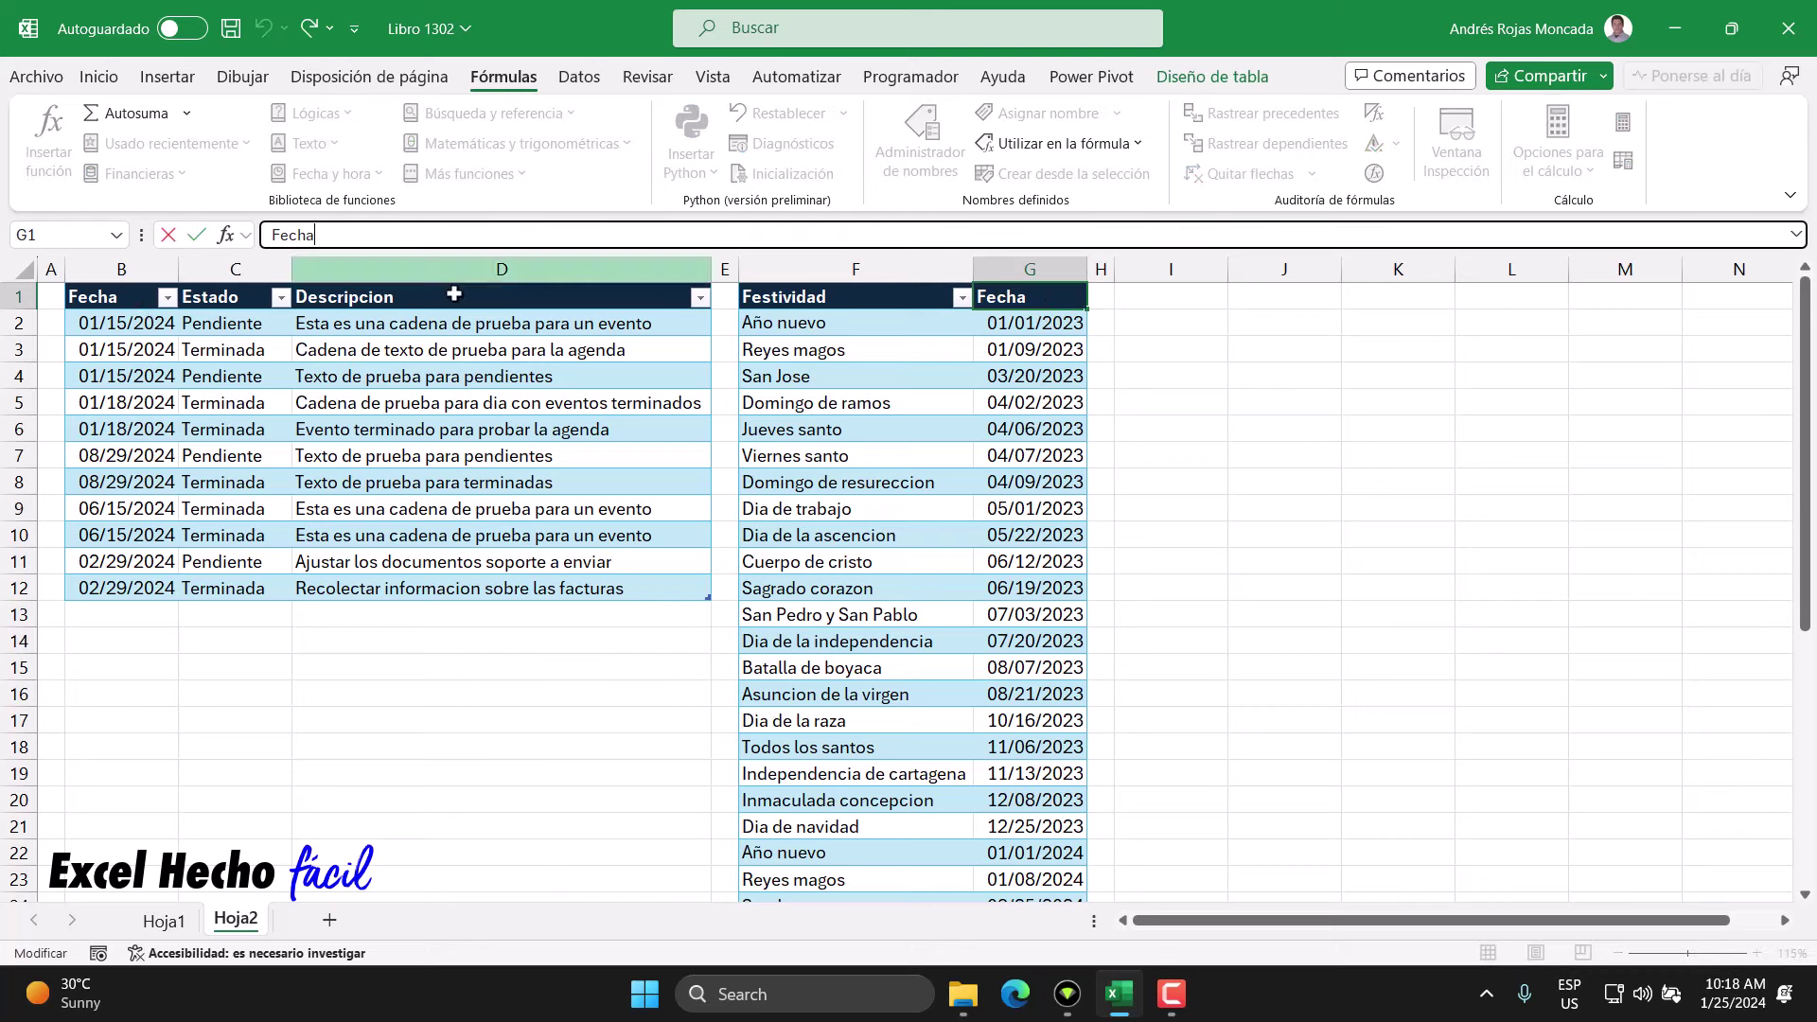
text(Fes)
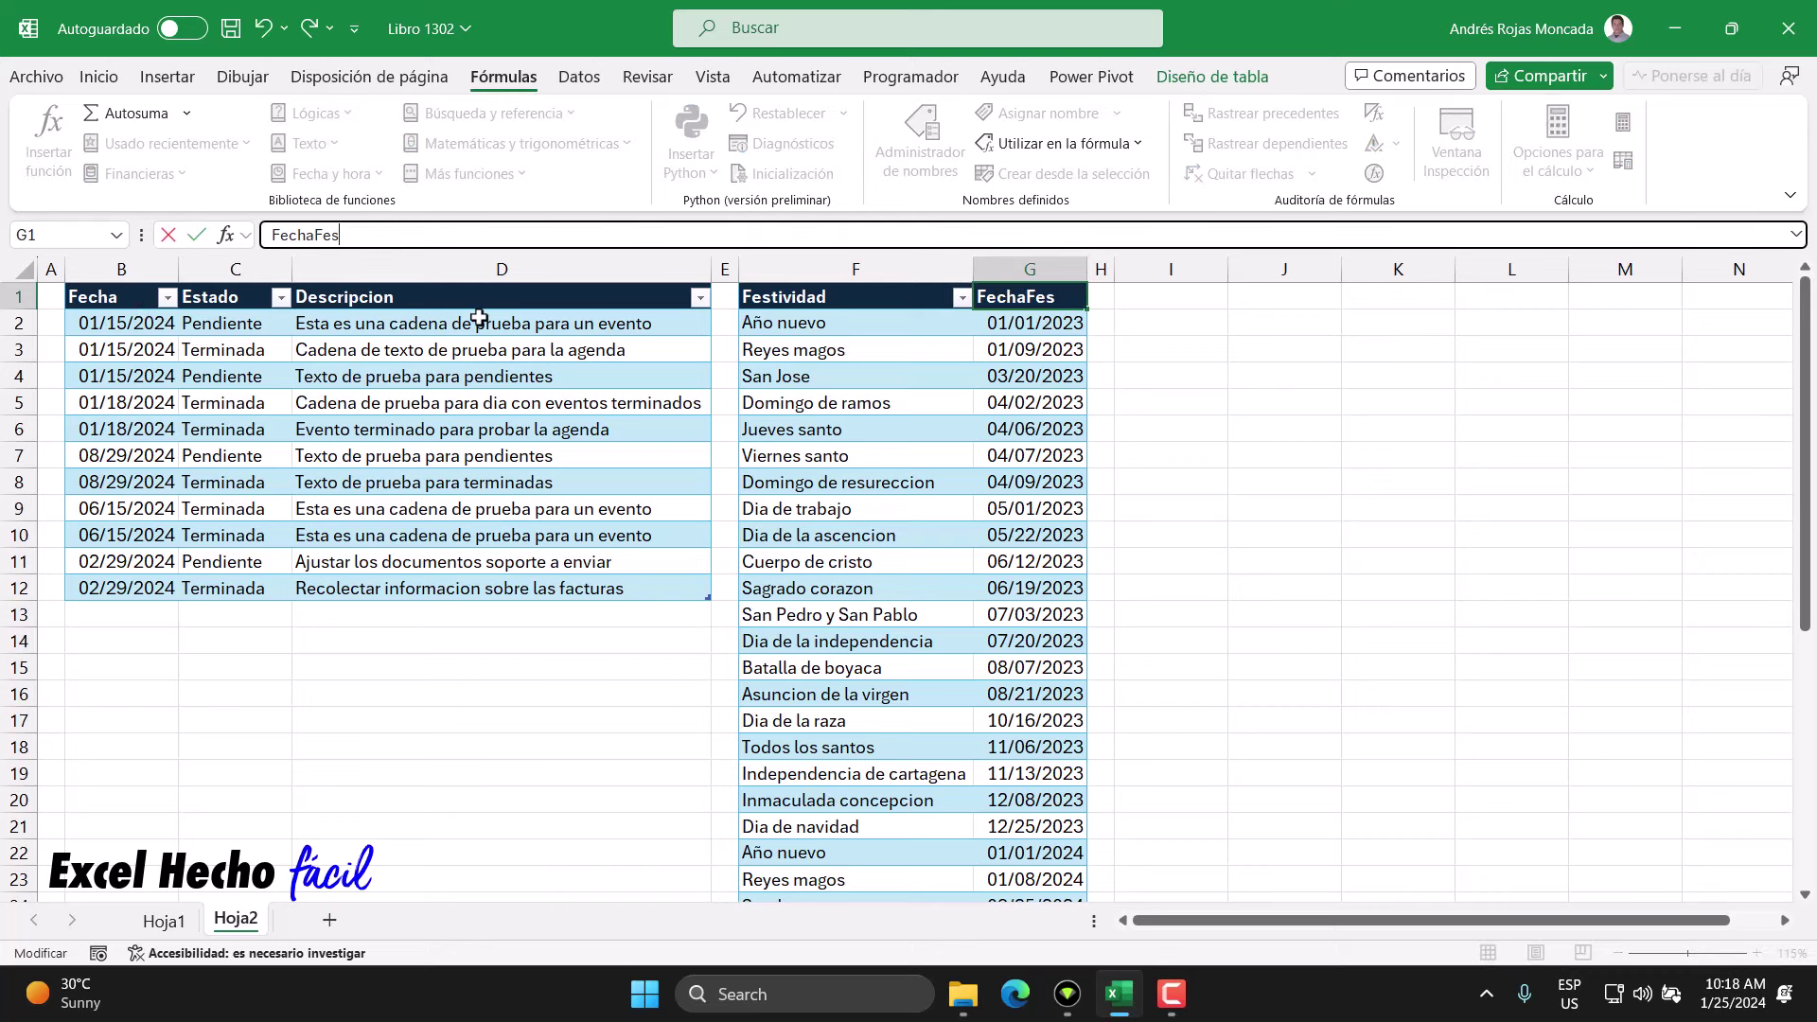
key(Return)
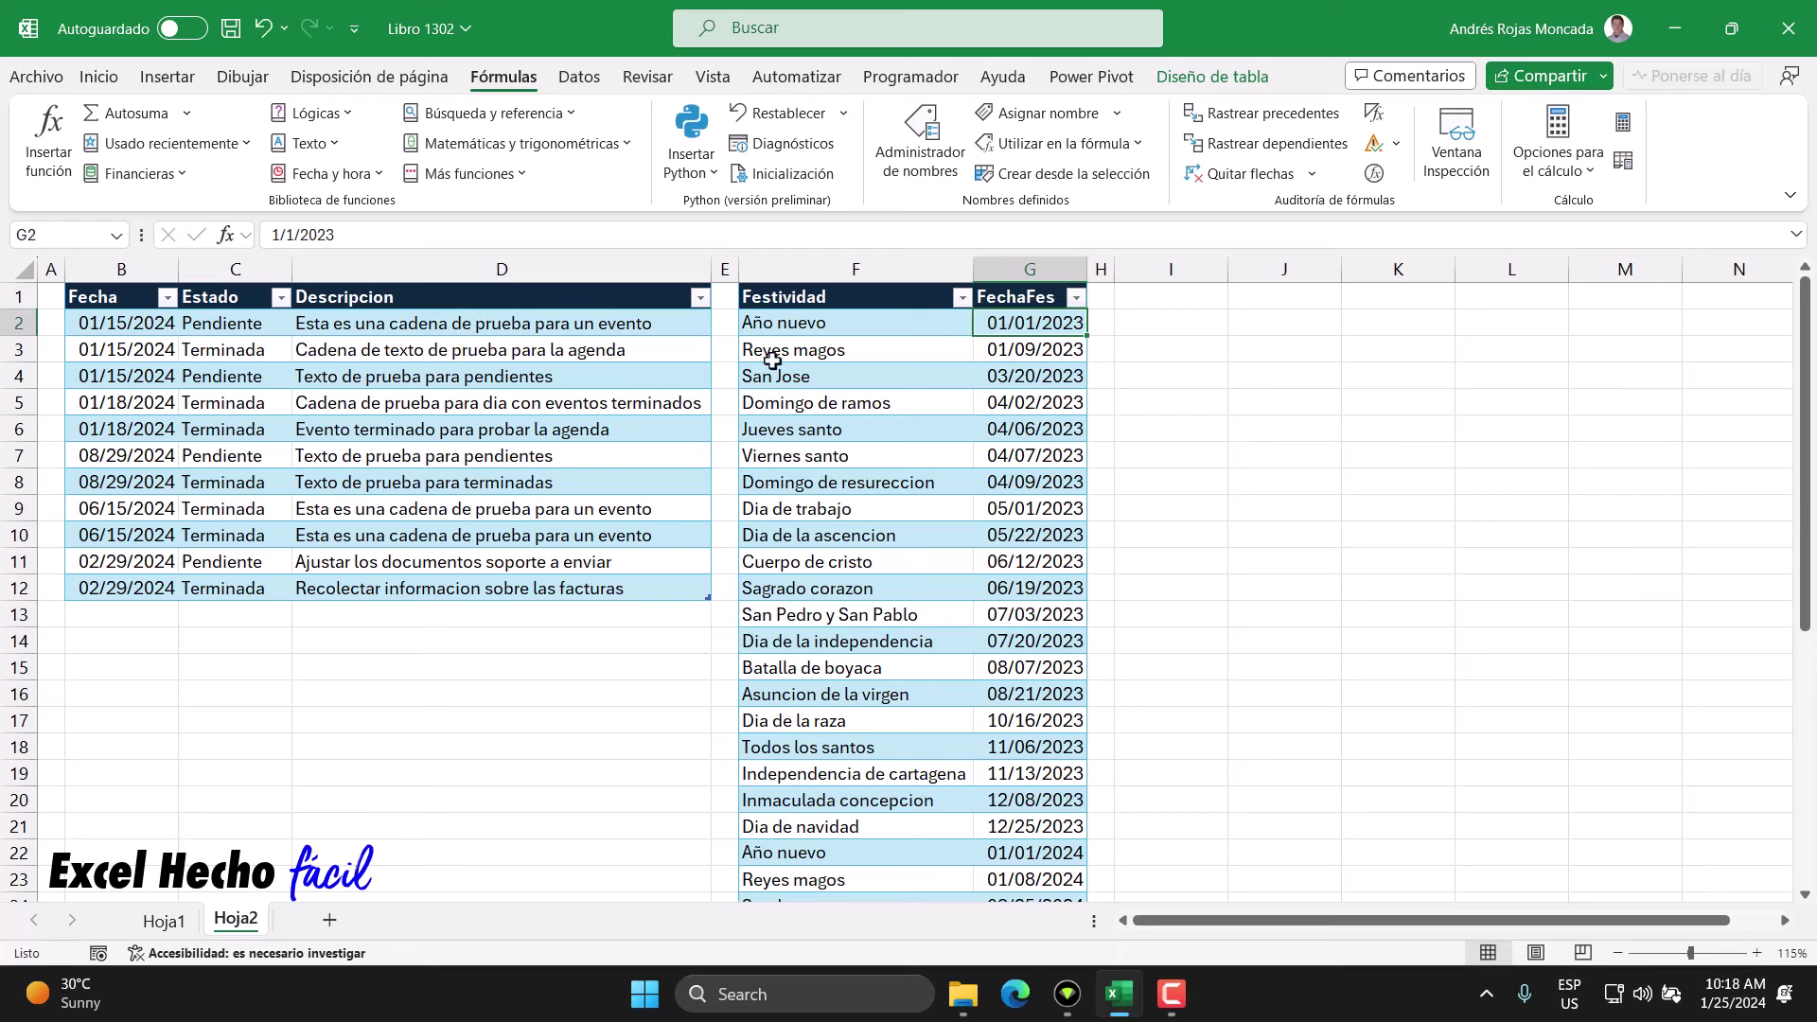
- Select the whole holiday table range F1:G40
click(804, 301)
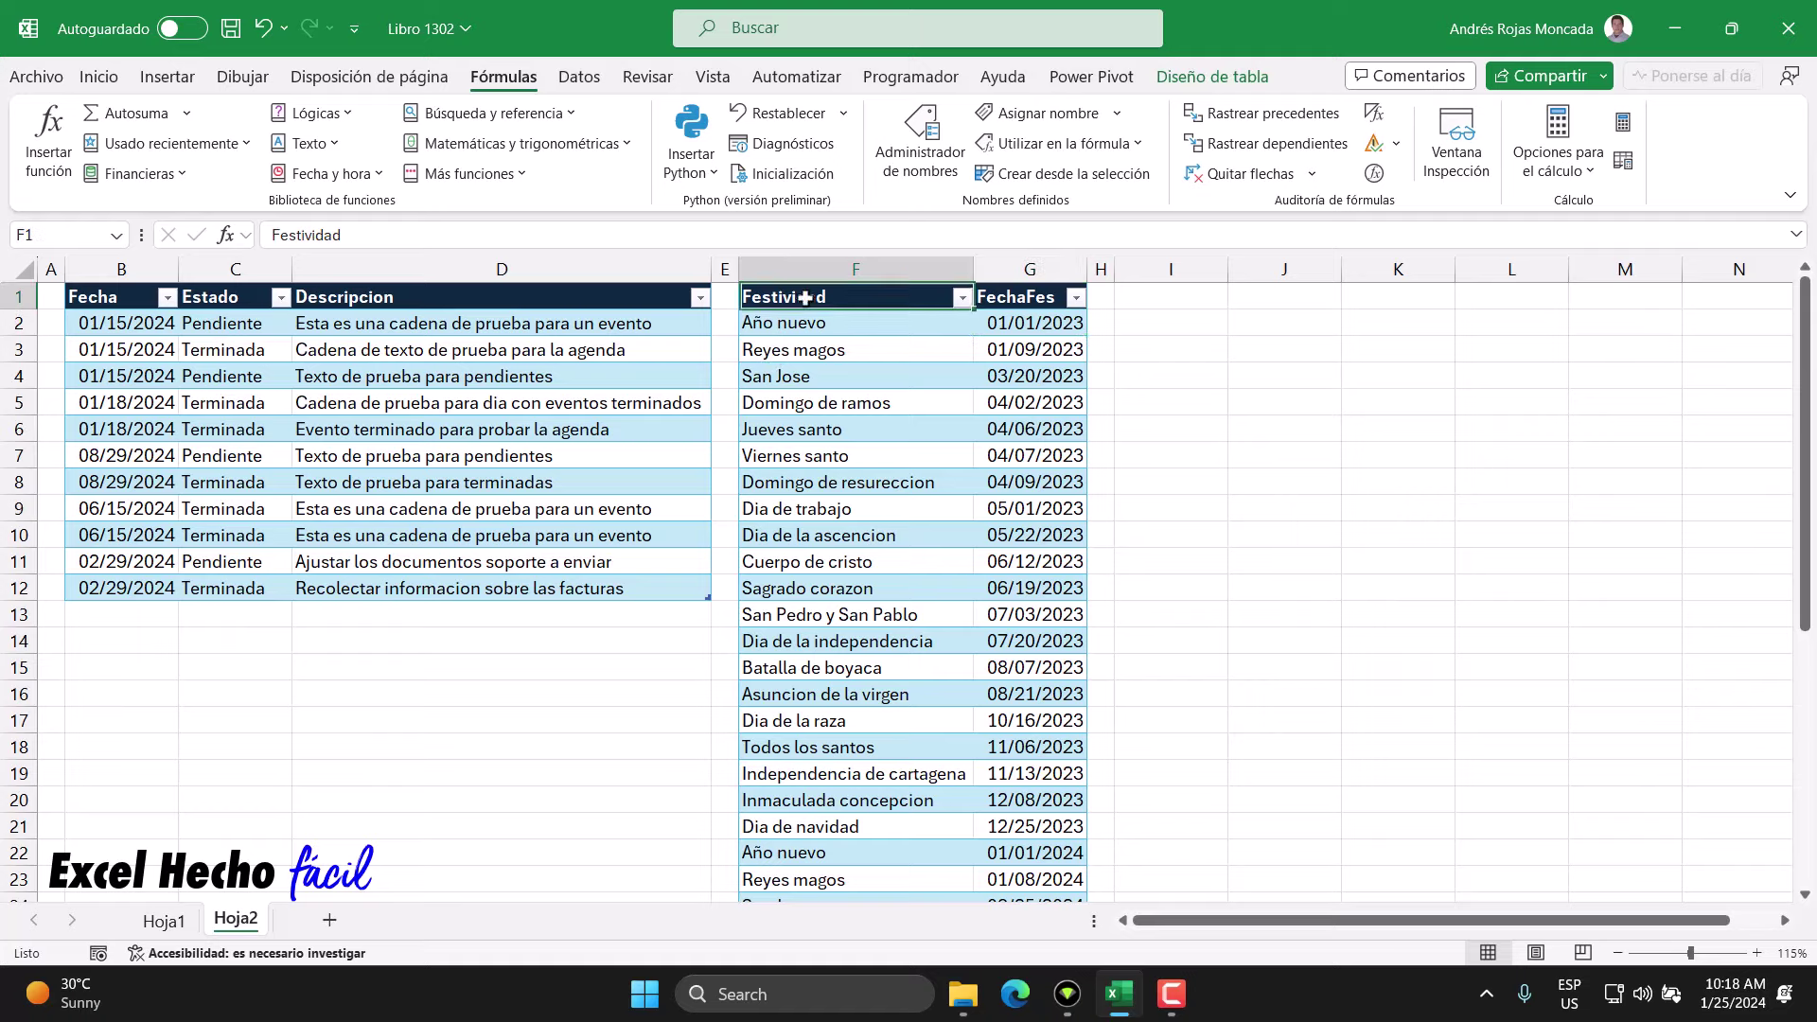
key(ctrl+shift+Right)
key(ctrl+shift+Down)
scroll(811, 376, up, 6)
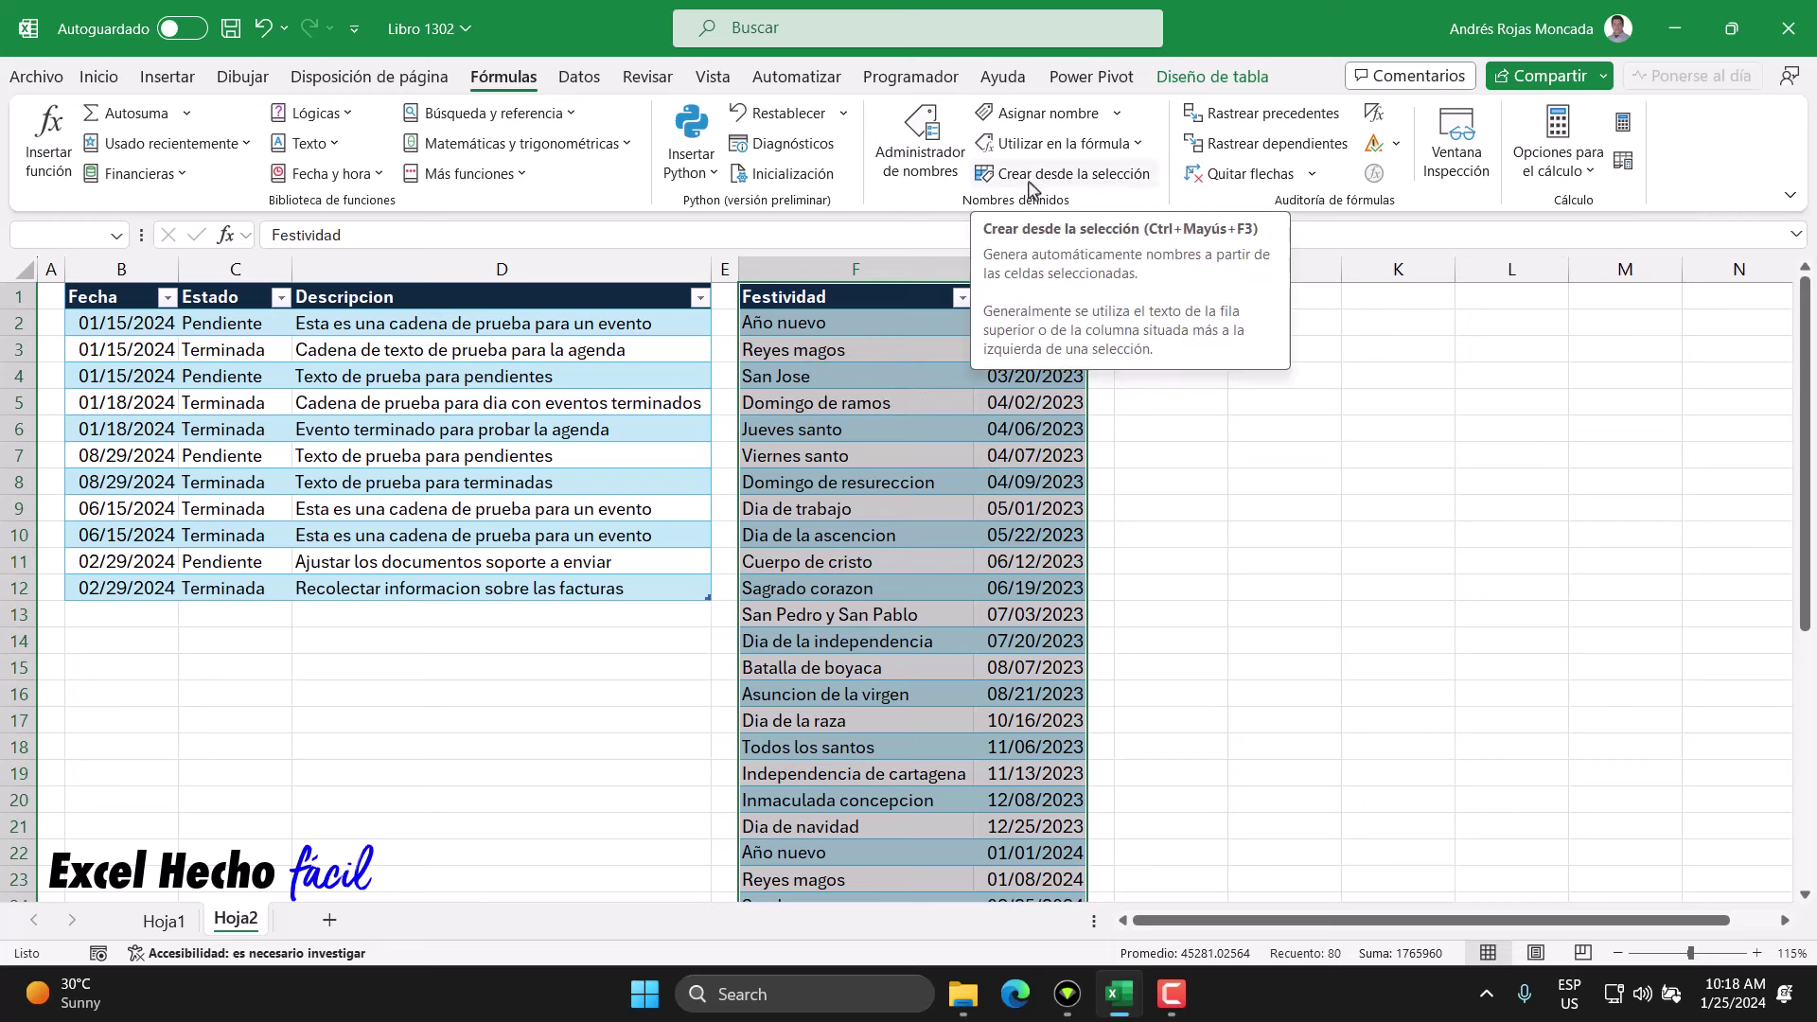
- Create the names Festividad and FechaFes from the top row only, not the left column
click(1031, 177)
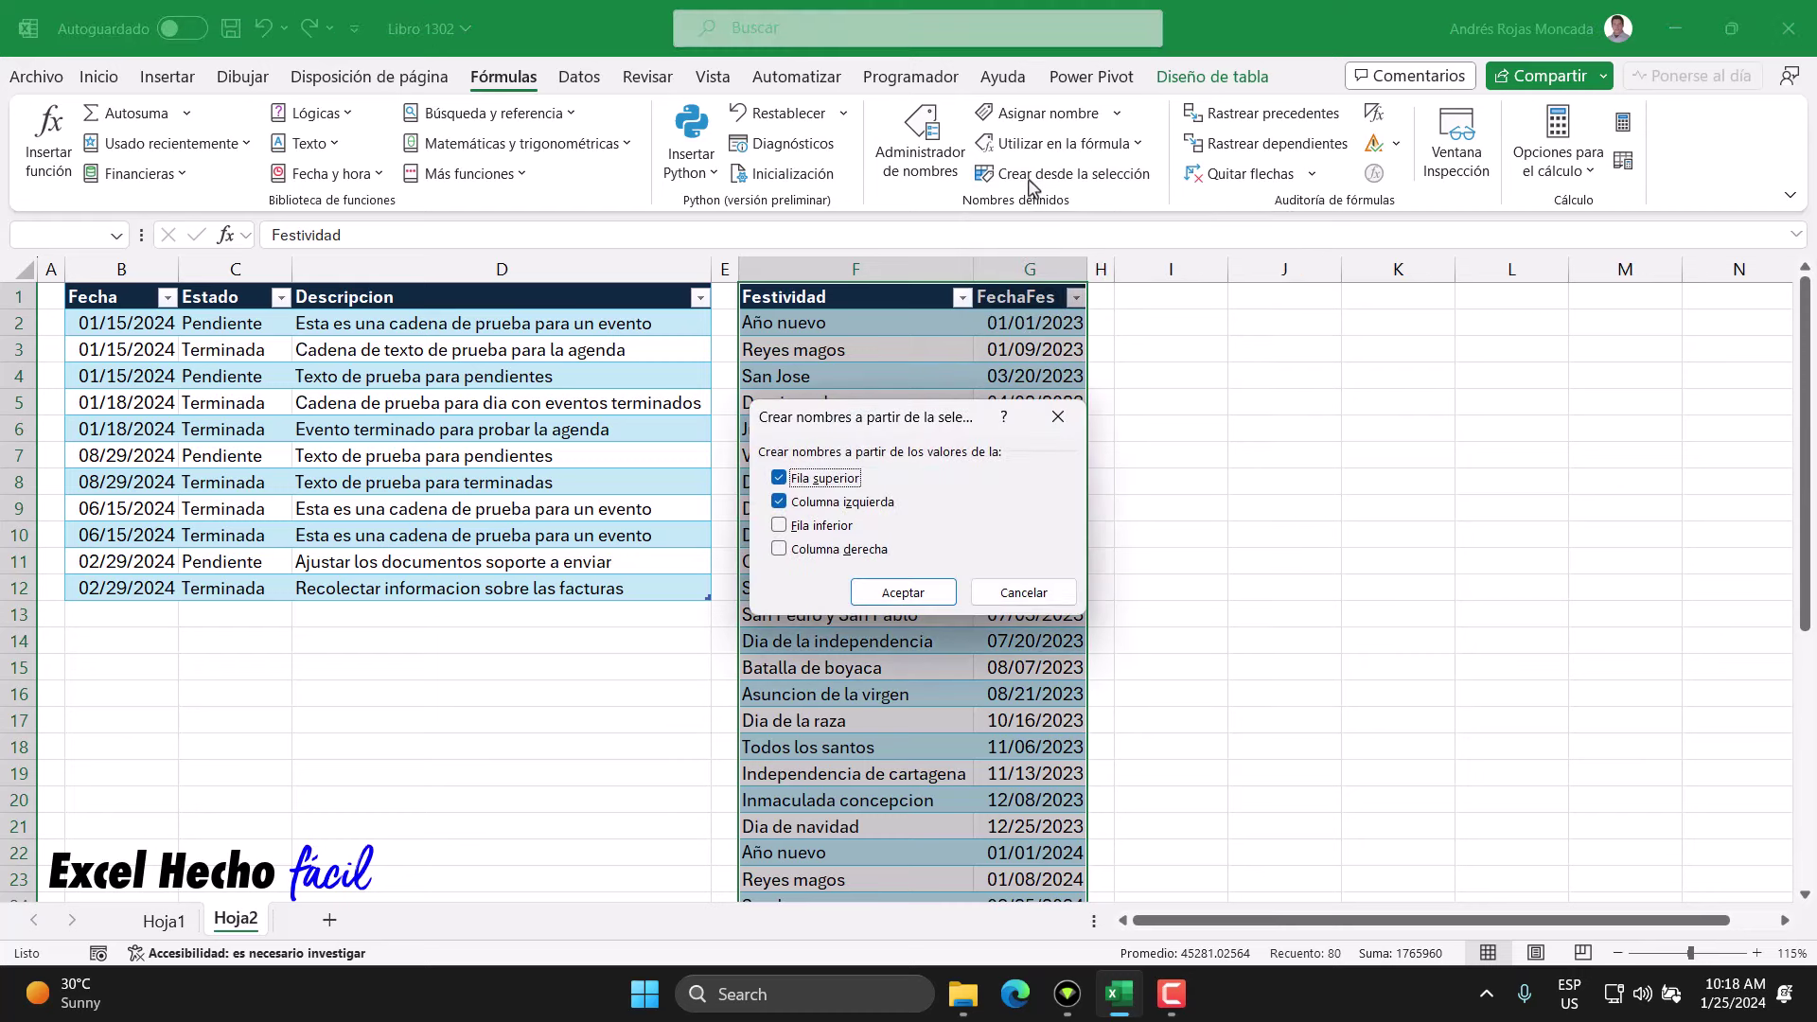
click(800, 501)
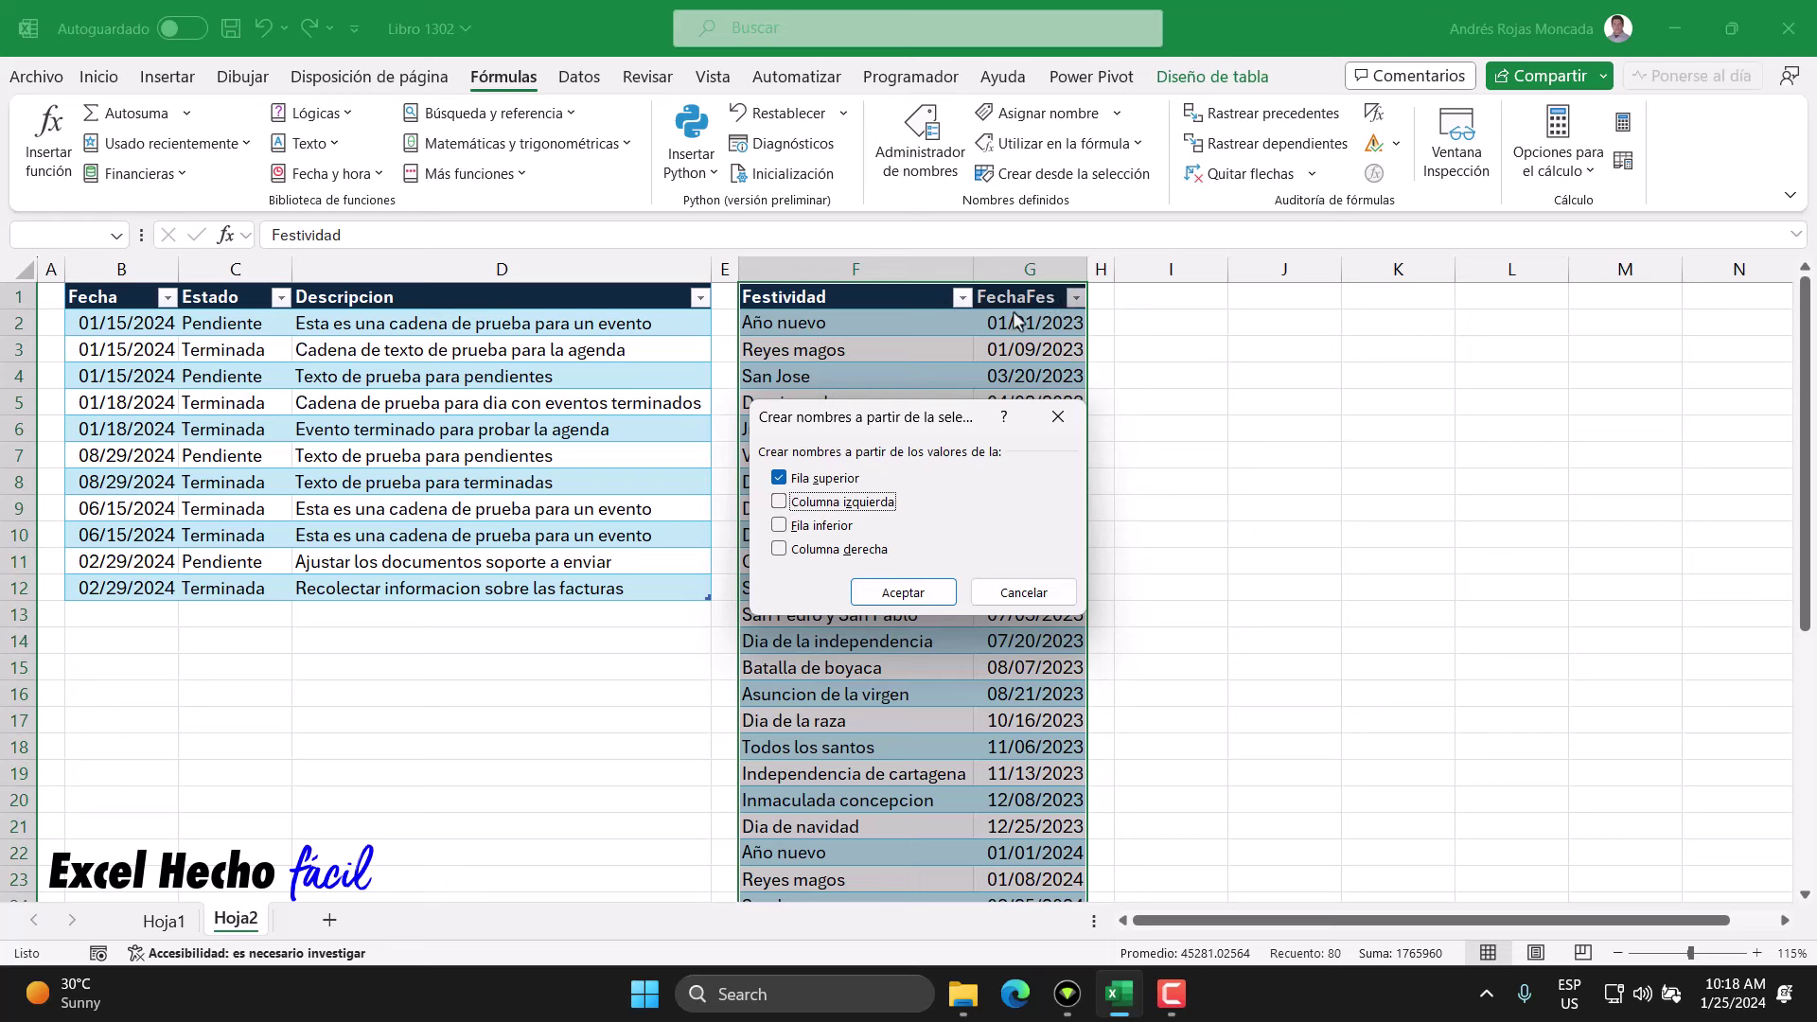
click(880, 593)
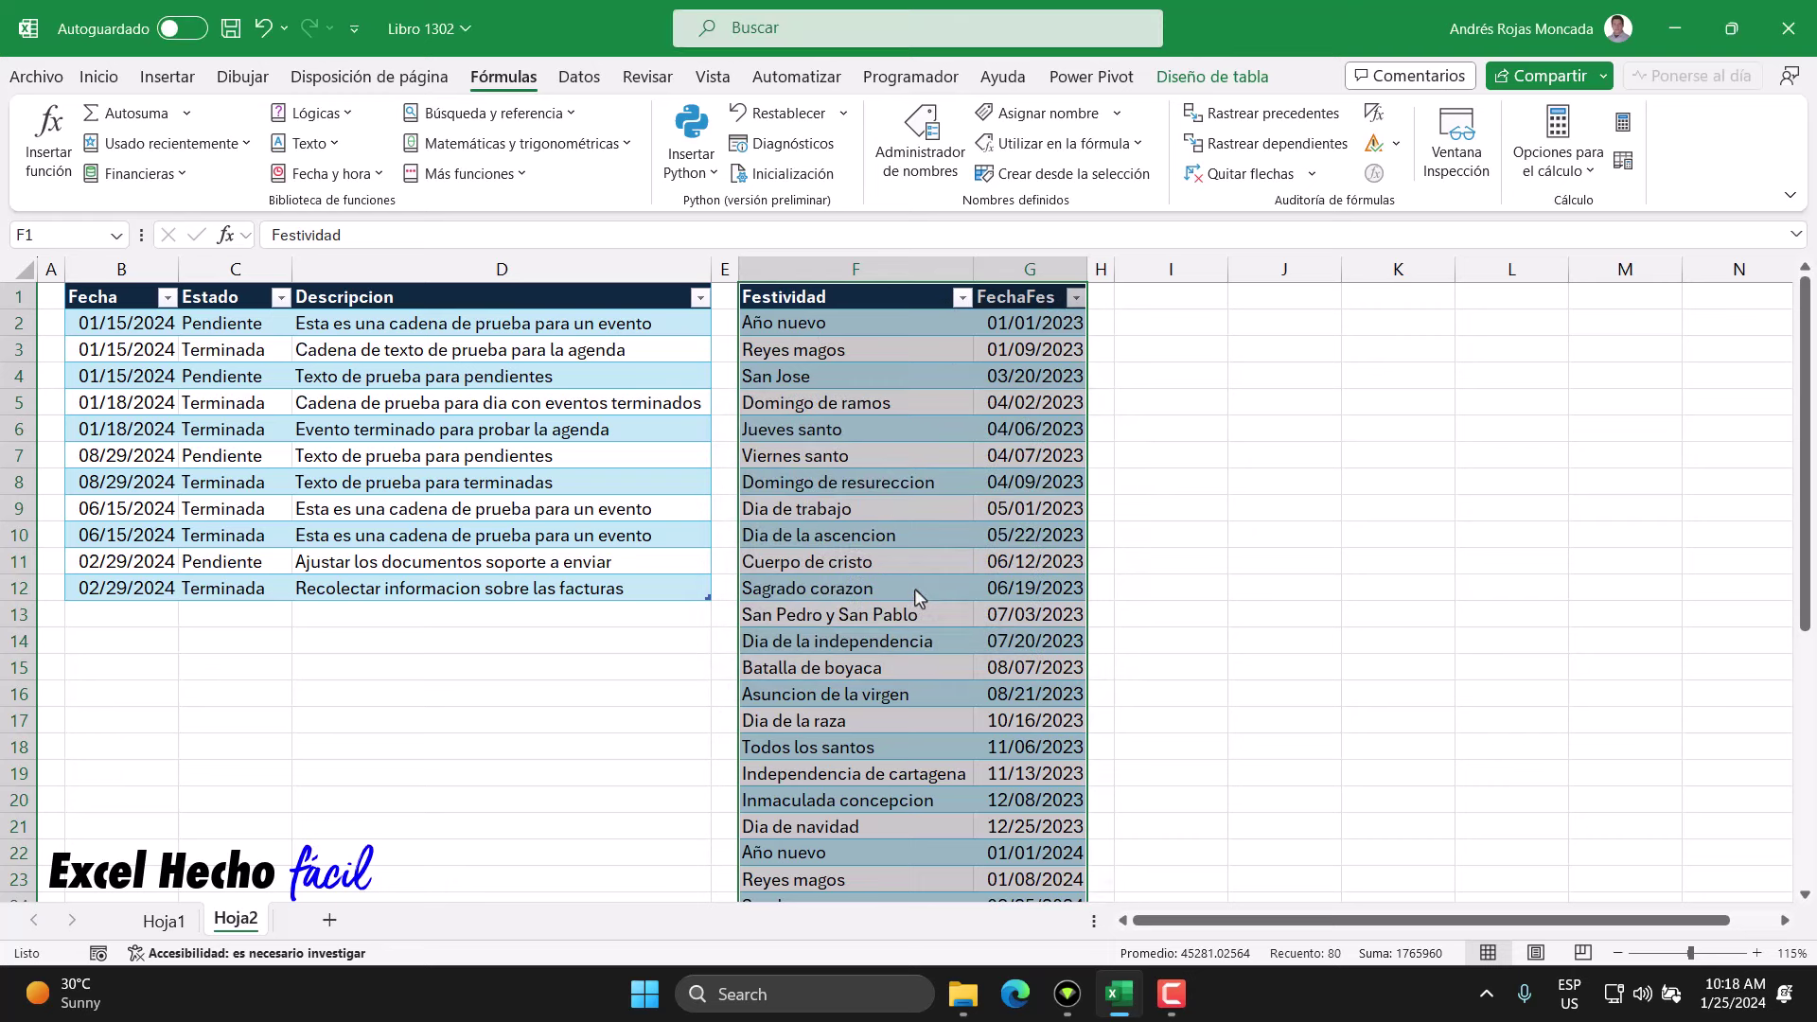
click(140, 651)
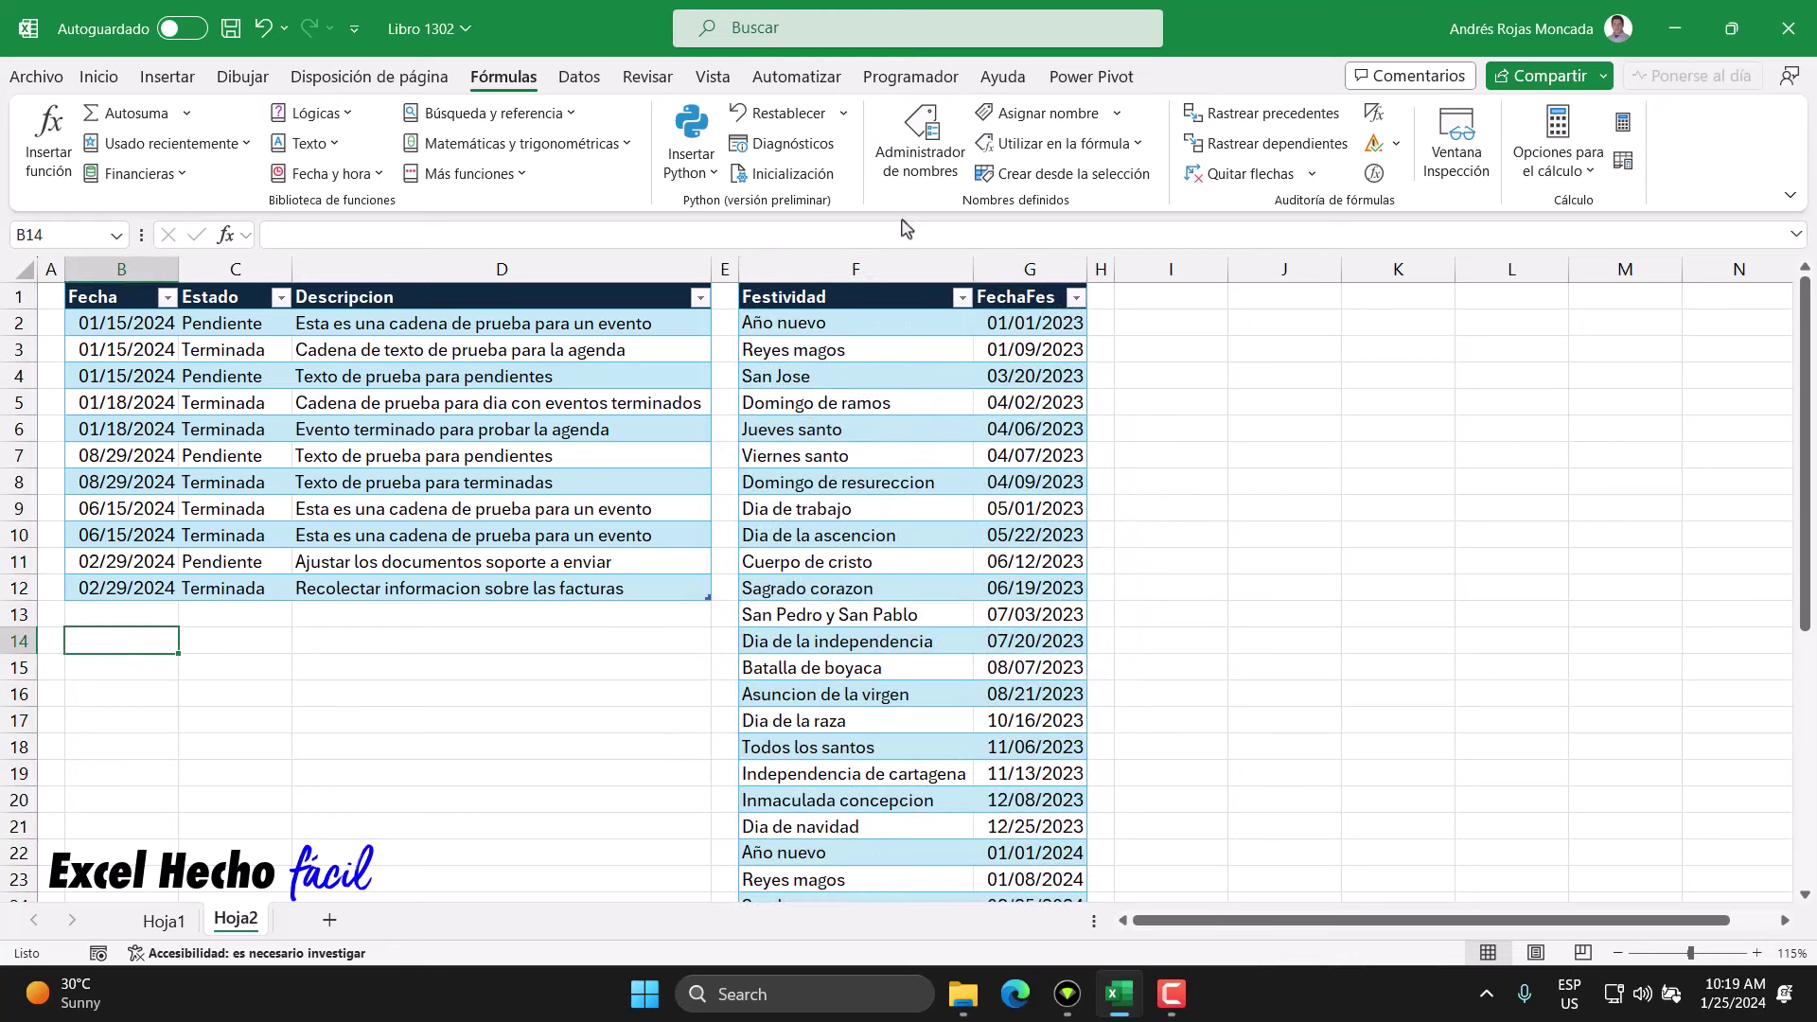
click(928, 178)
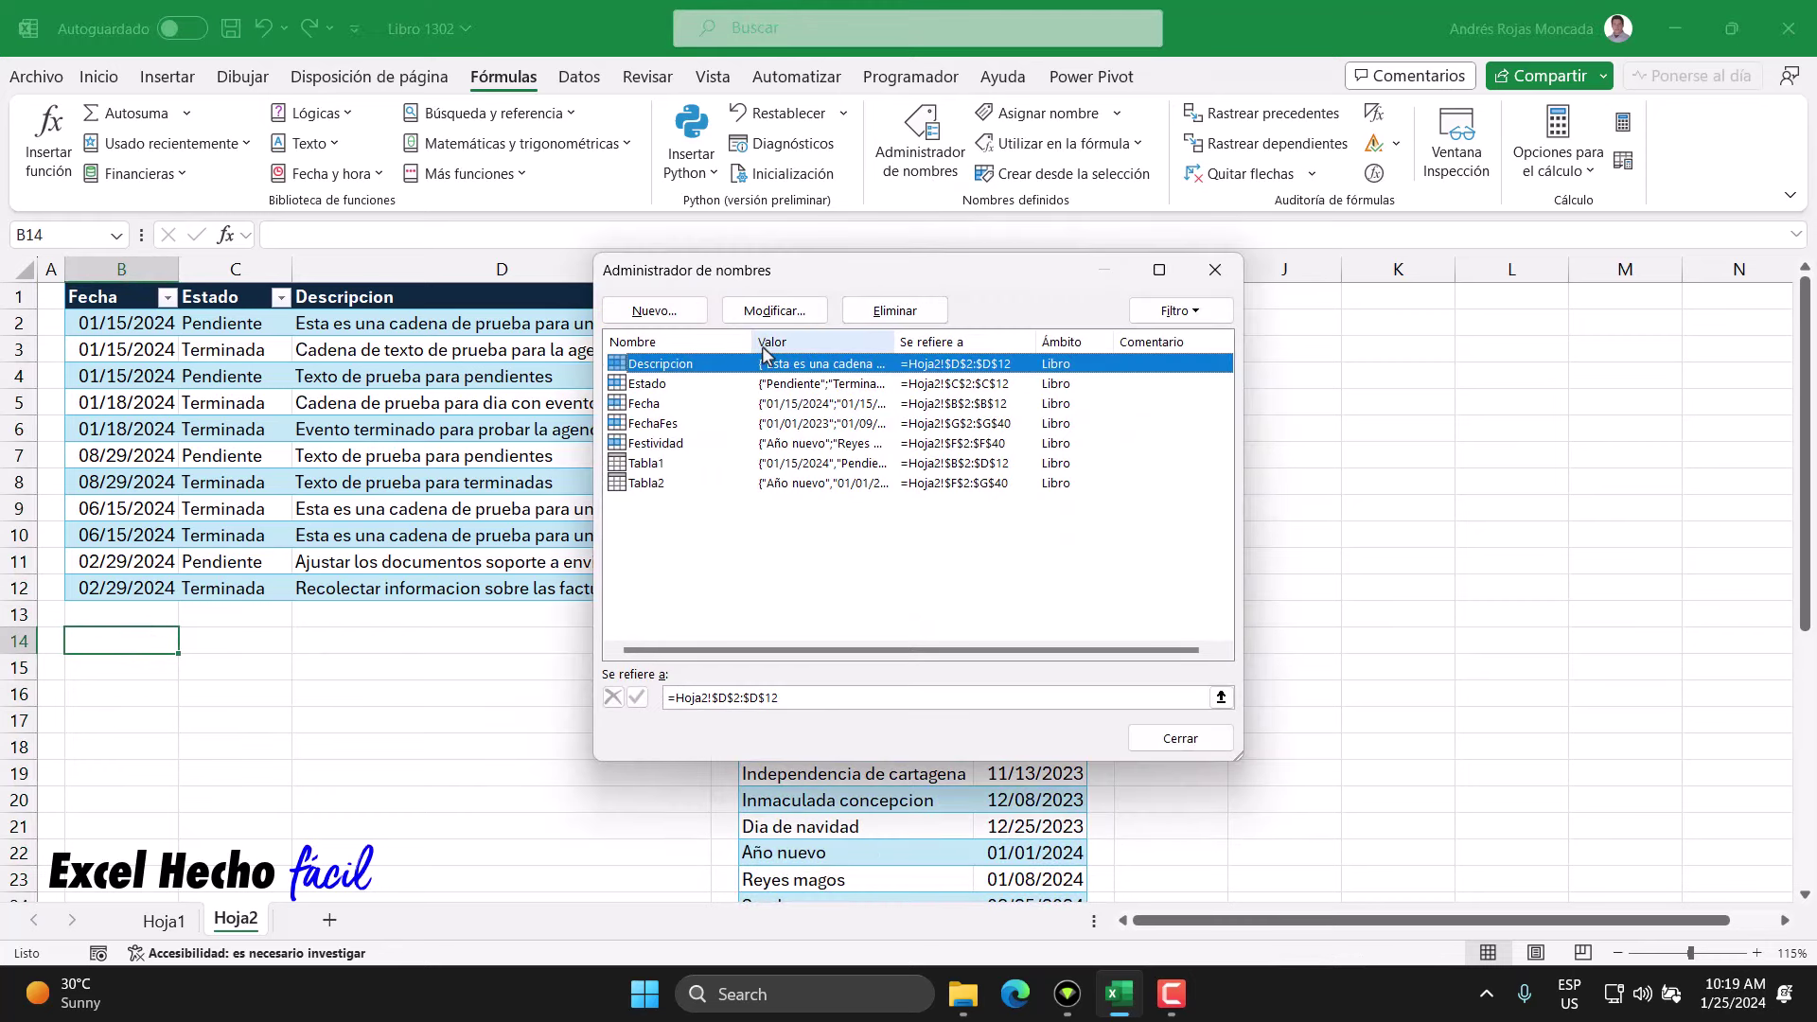
click(658, 425)
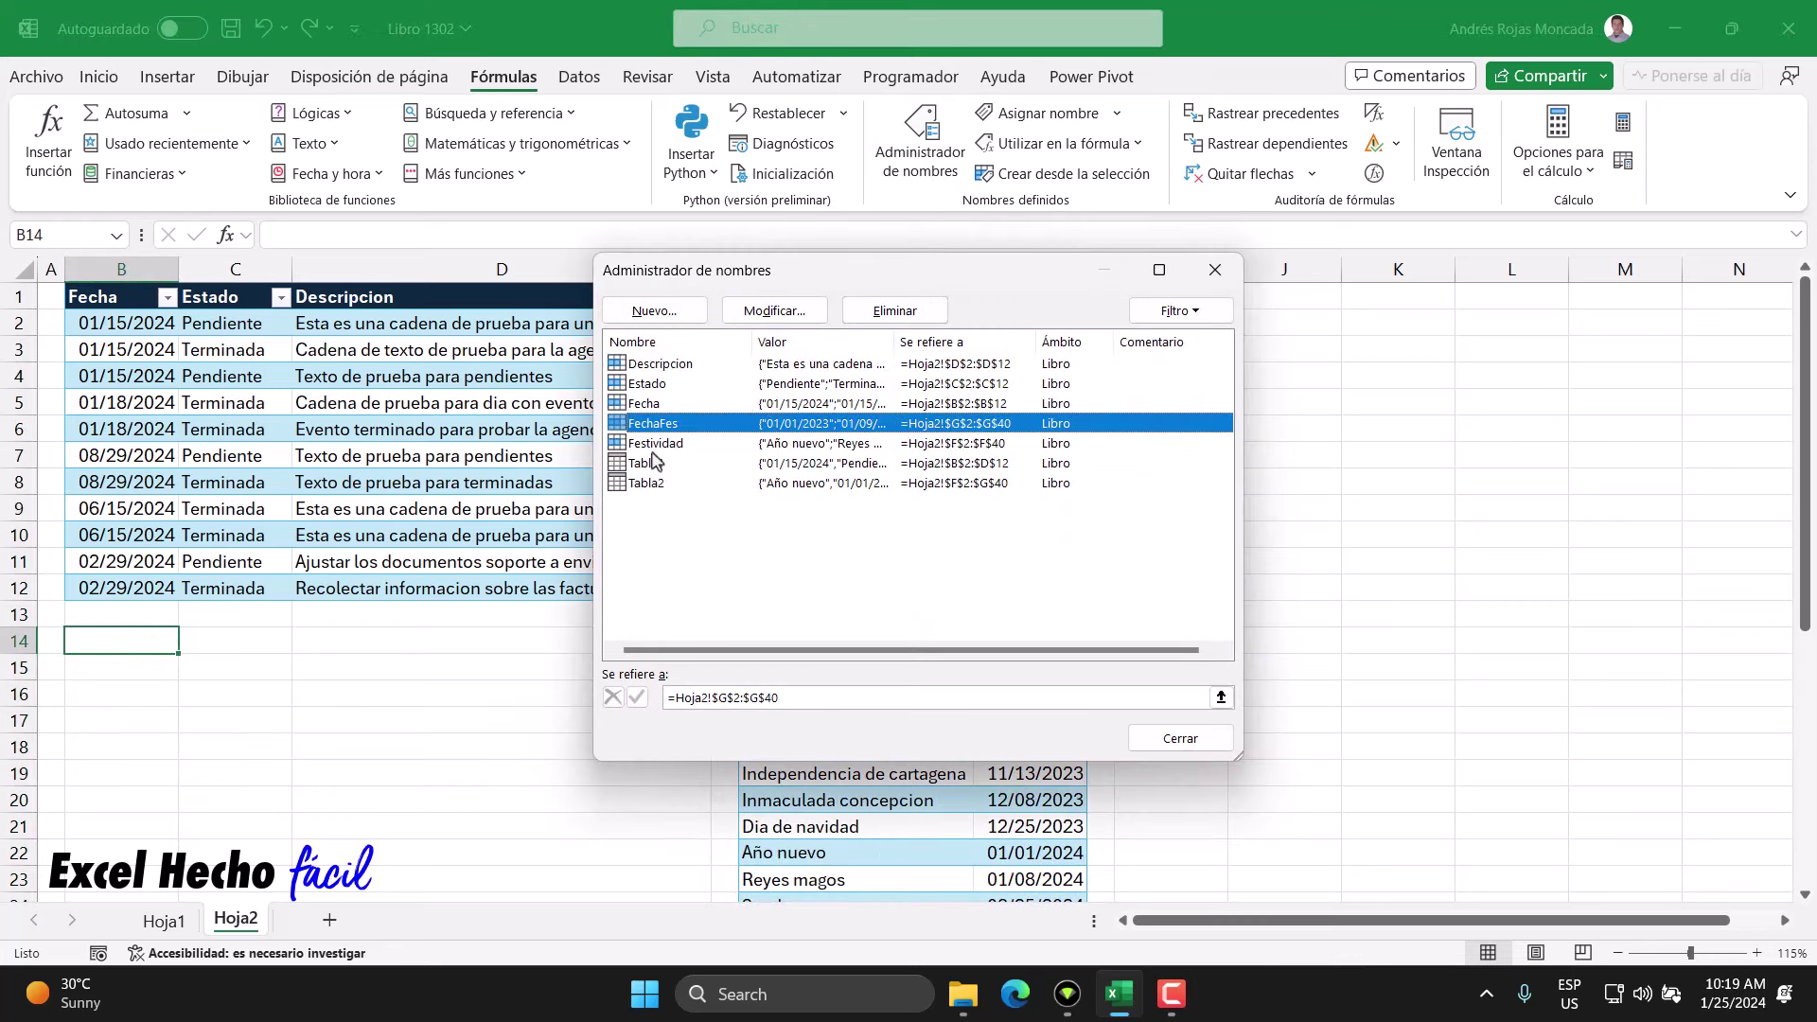
click(655, 444)
click(662, 424)
click(1215, 270)
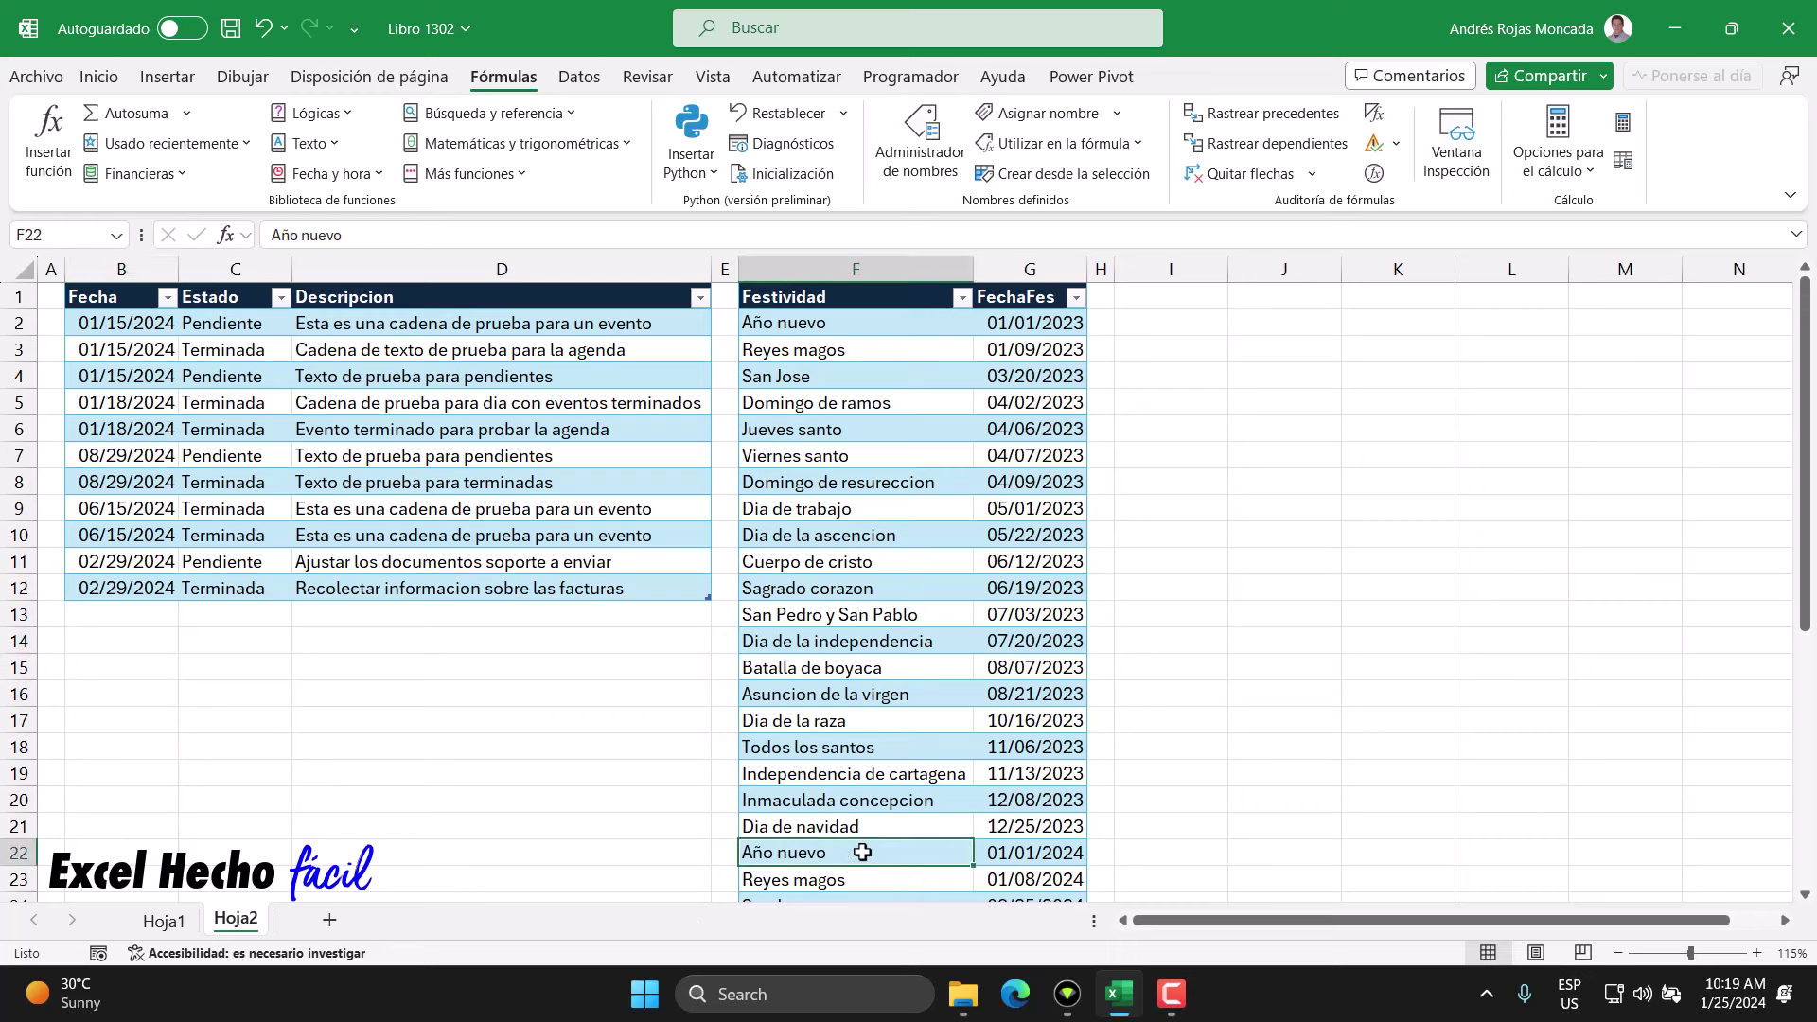
- Enter the test date 1/1/2024 in B15 and begin a formula in B17
drag(825, 852, 1031, 852)
click(164, 920)
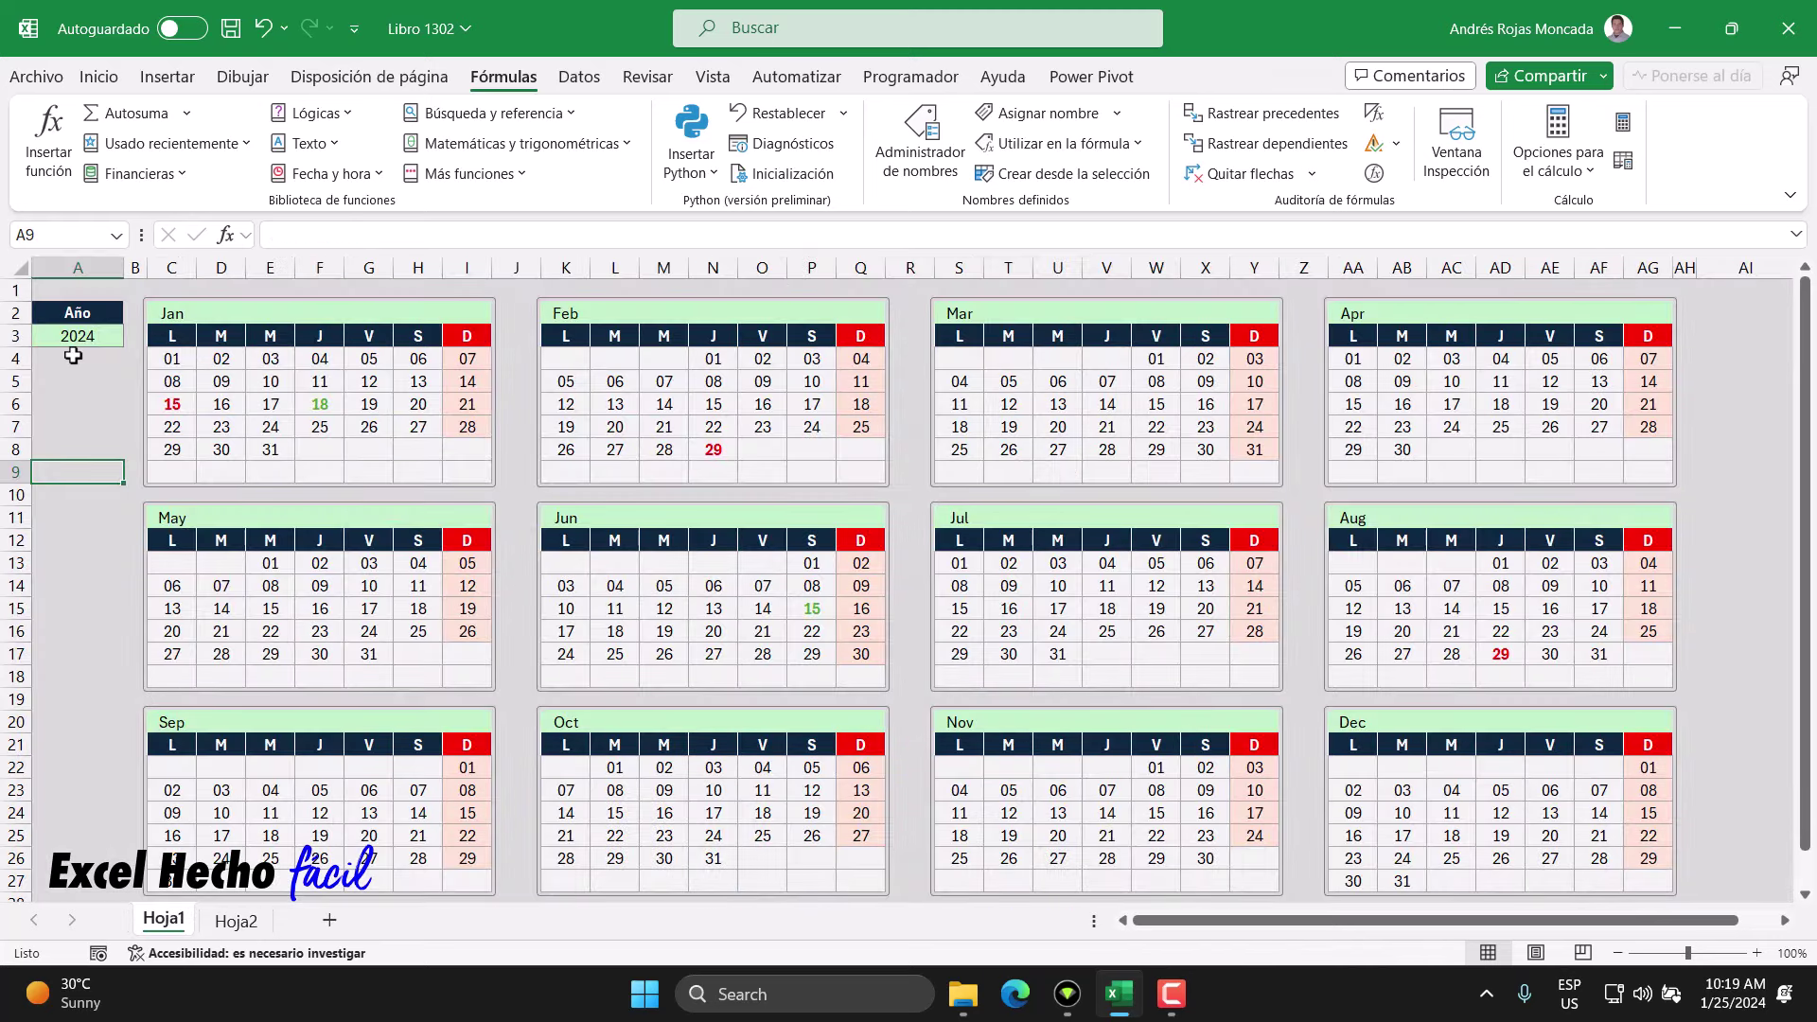
click(258, 917)
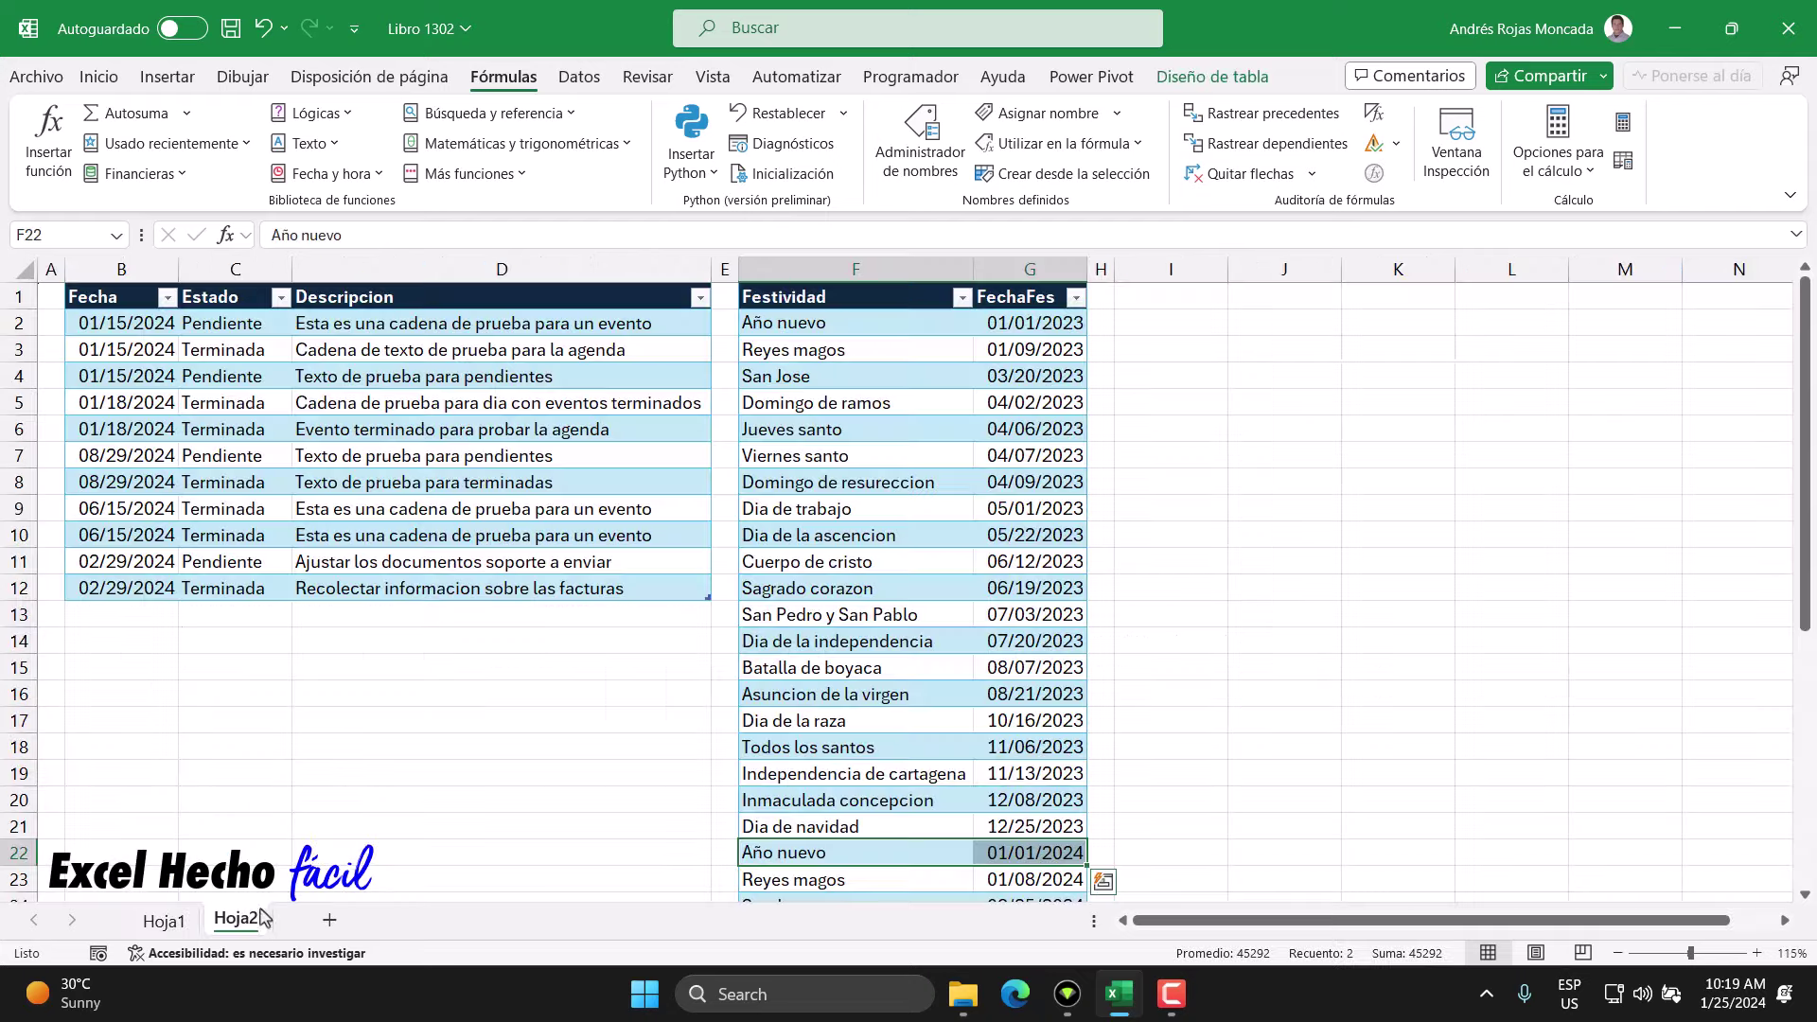
click(119, 670)
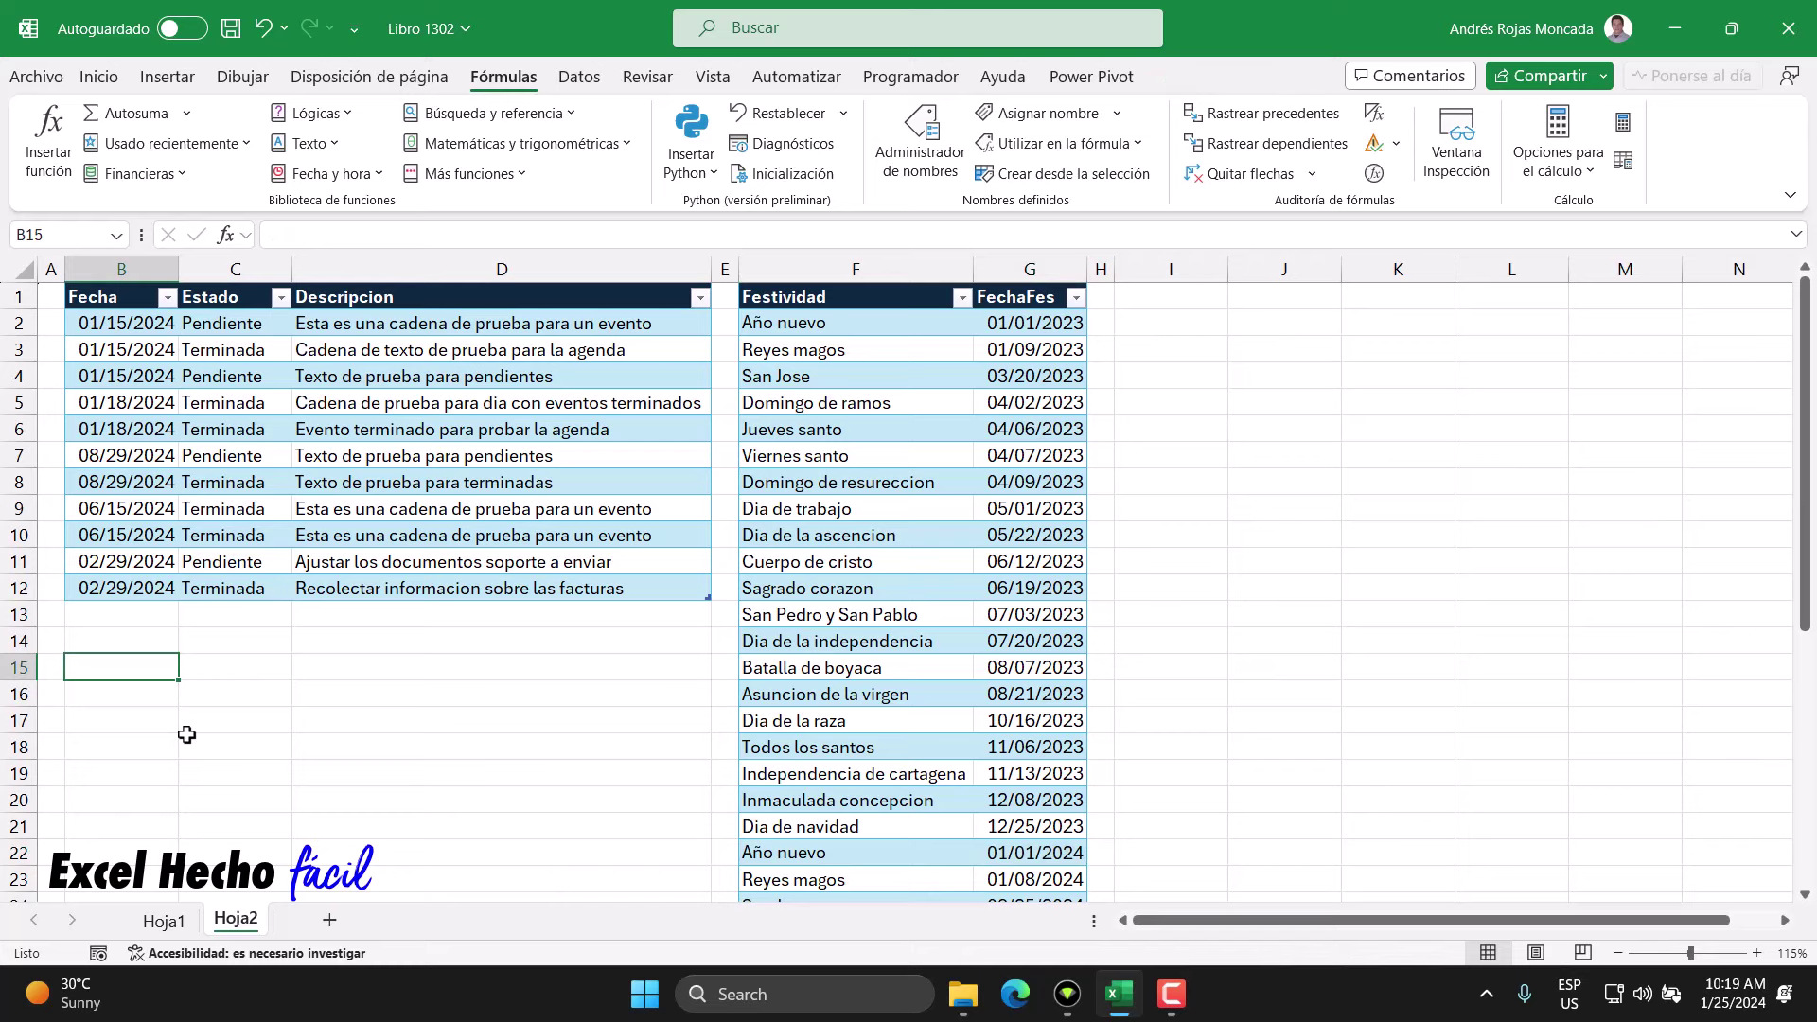
text(1/)
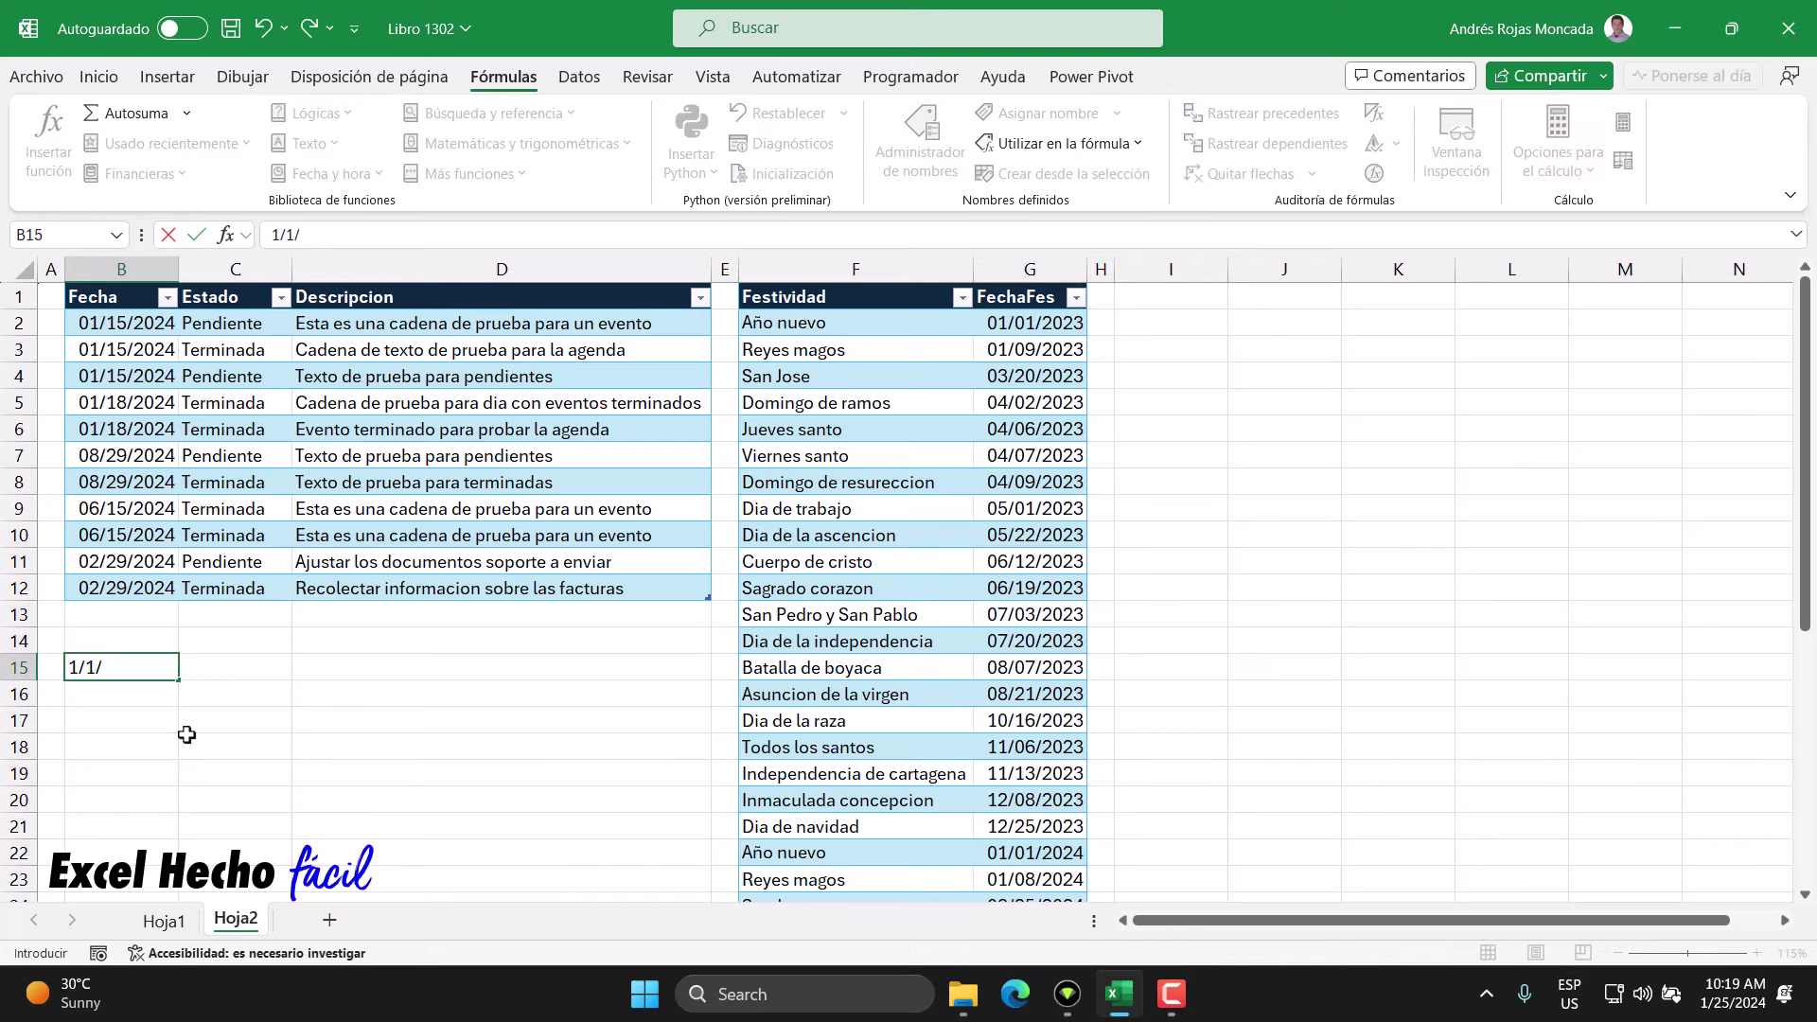
text(2024)
key(Return)
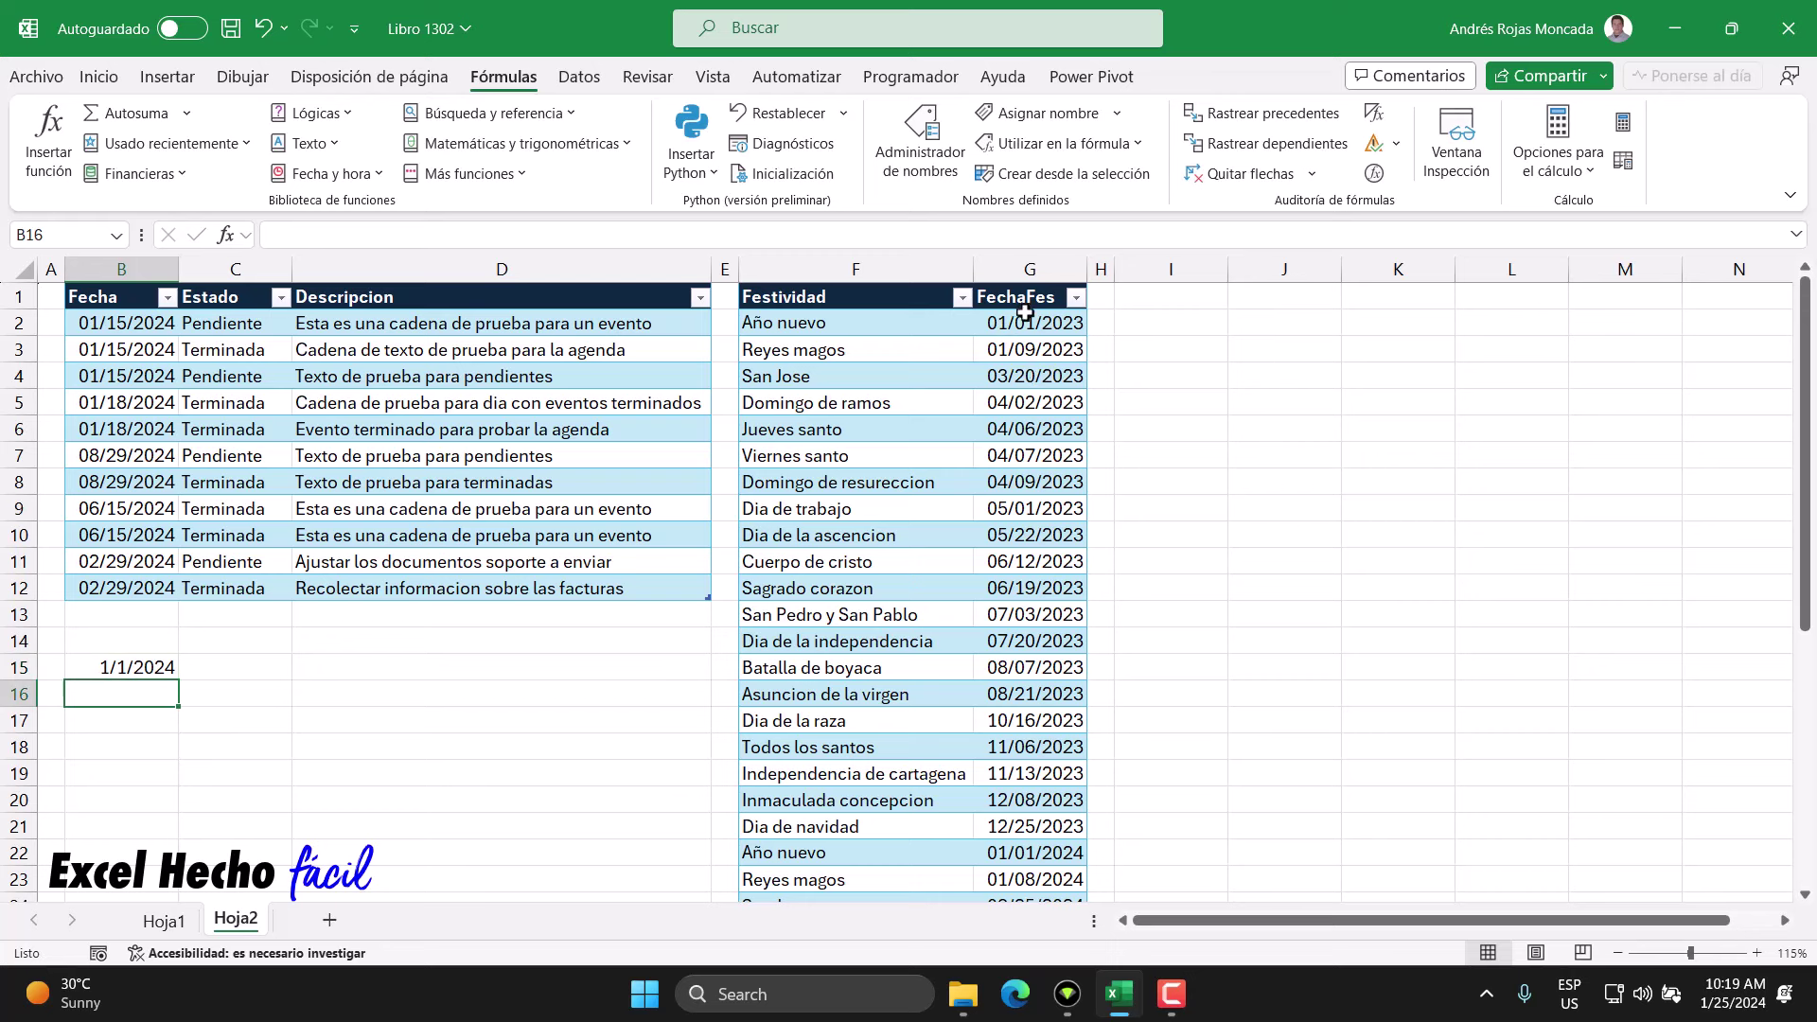
click(114, 724)
text(=)
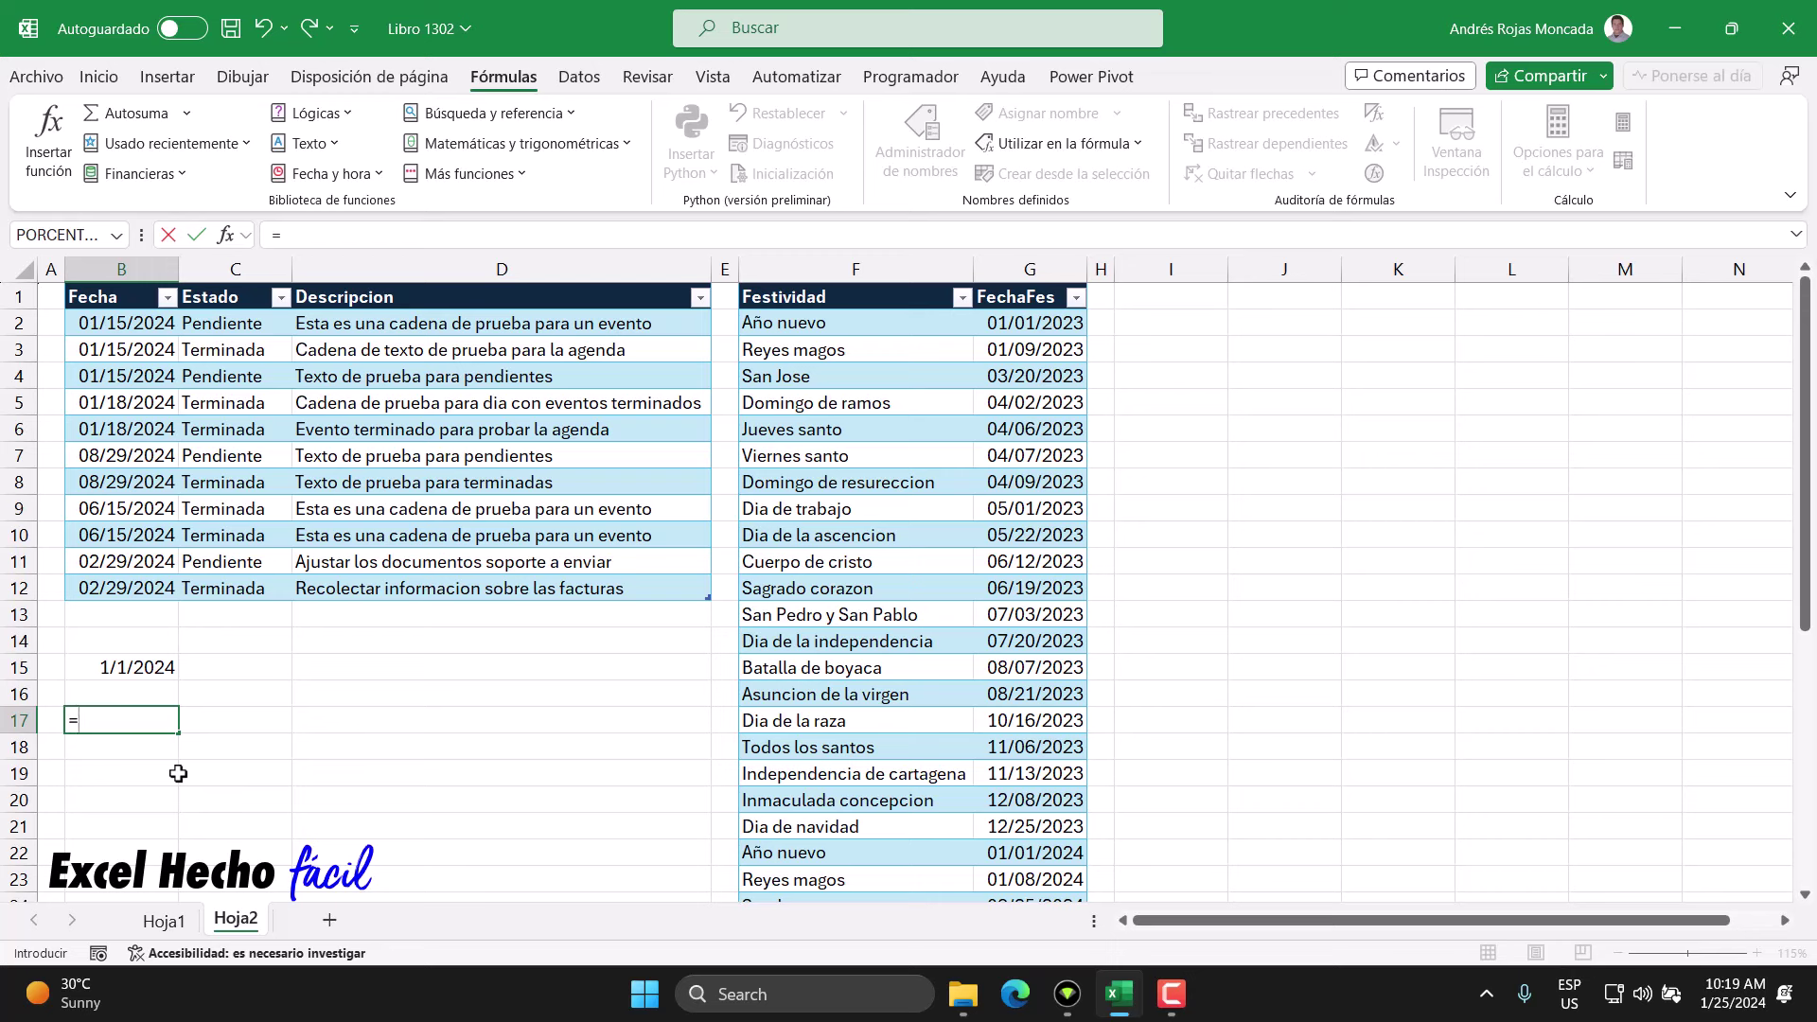
- Build =B15=FechaFes in B17, pasting the FechaFes name from the names list
click(137, 670)
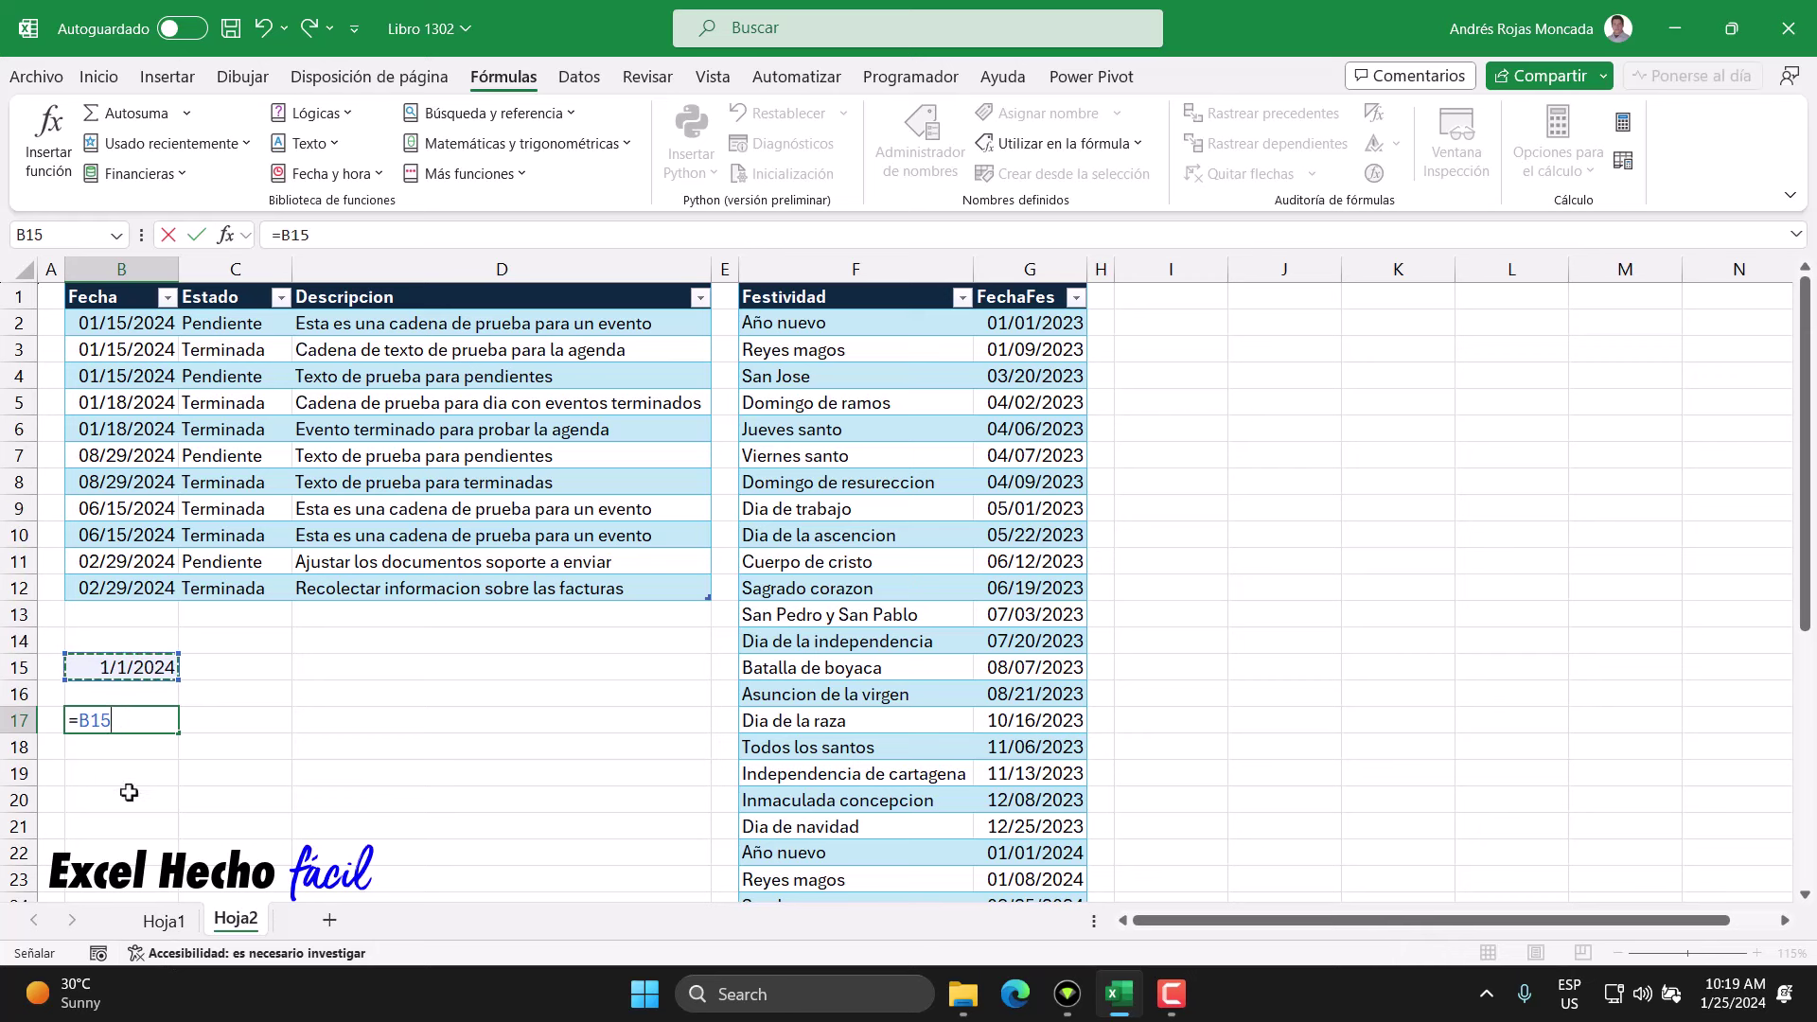
text(=)
key(F3)
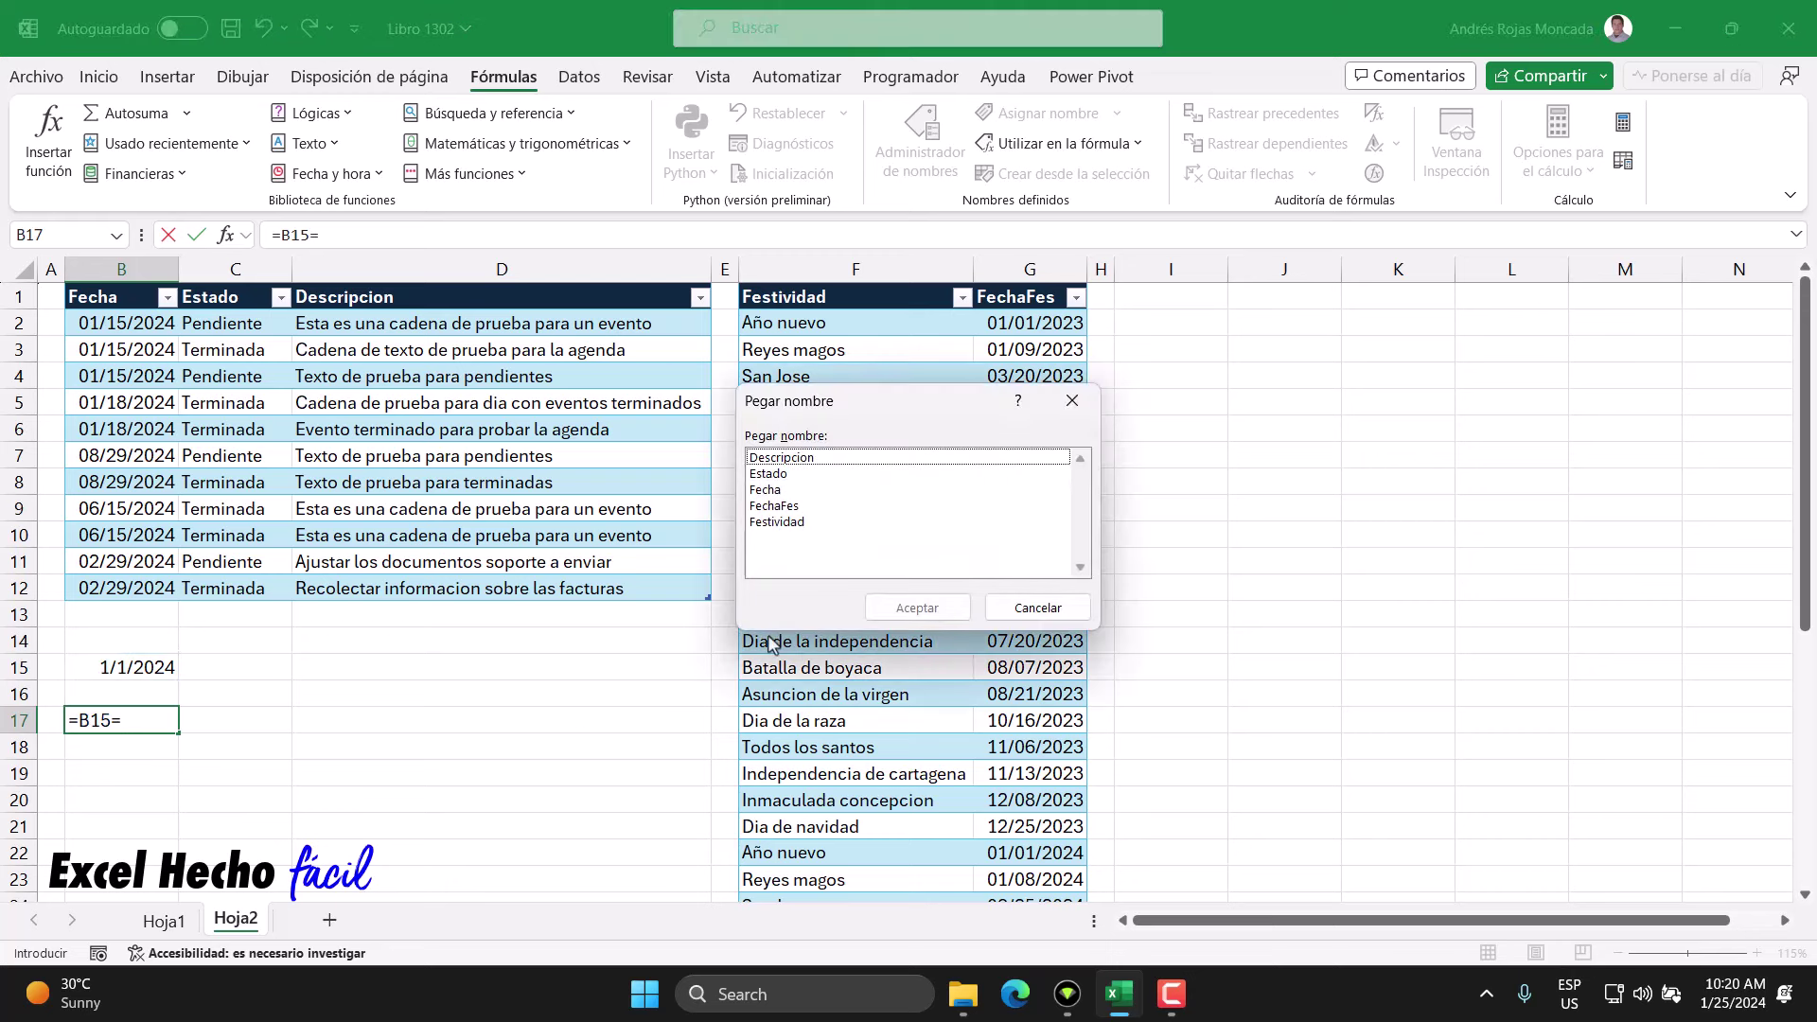
click(782, 507)
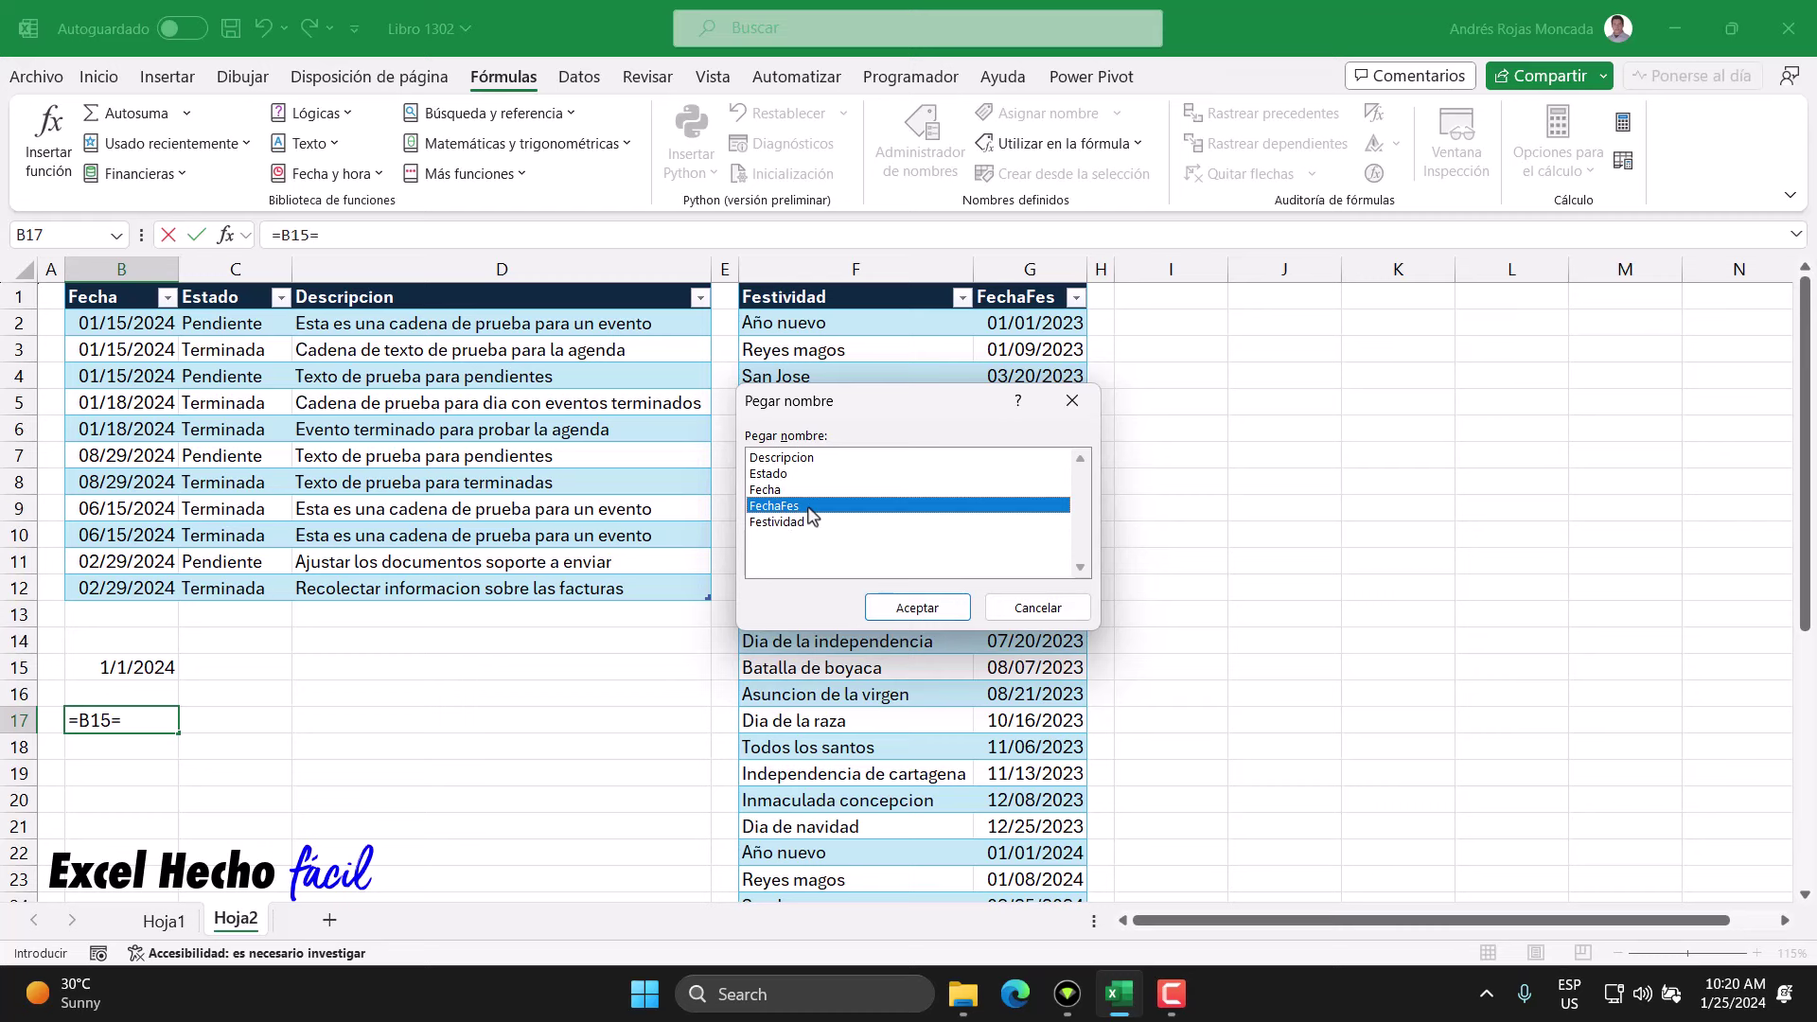
click(929, 611)
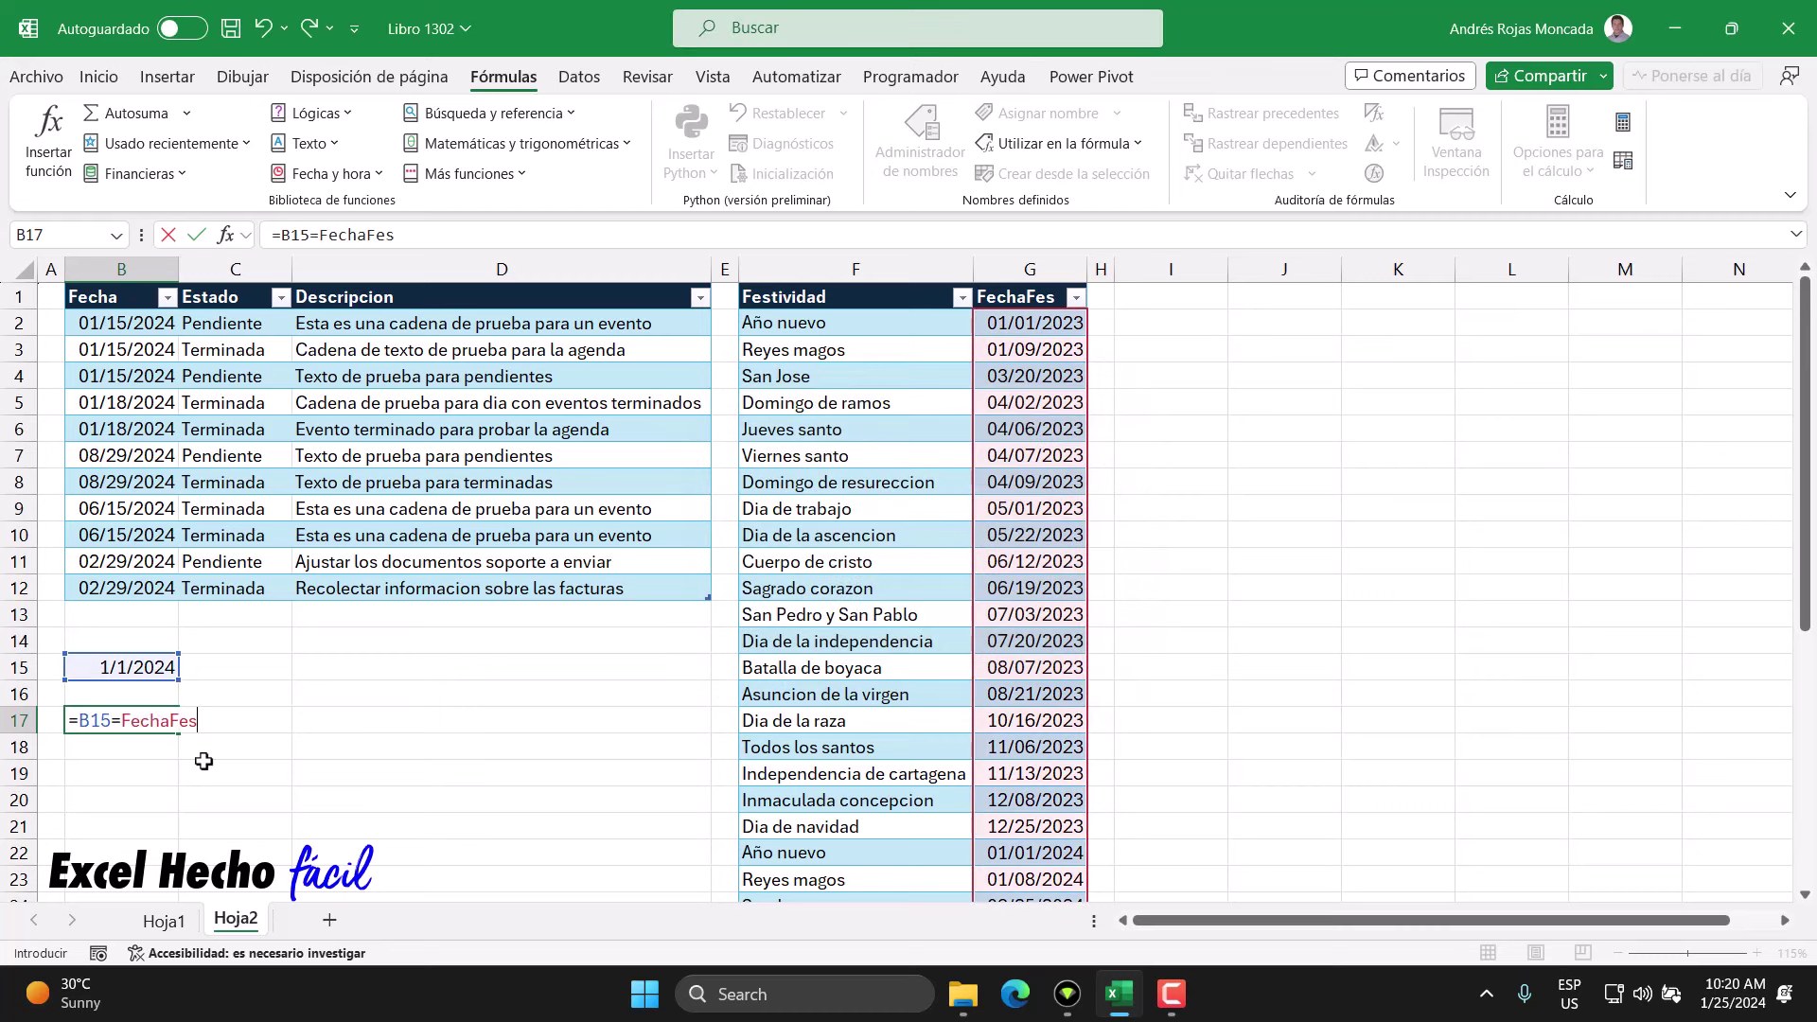
double_click(88, 721)
drag(199, 721, 120, 721)
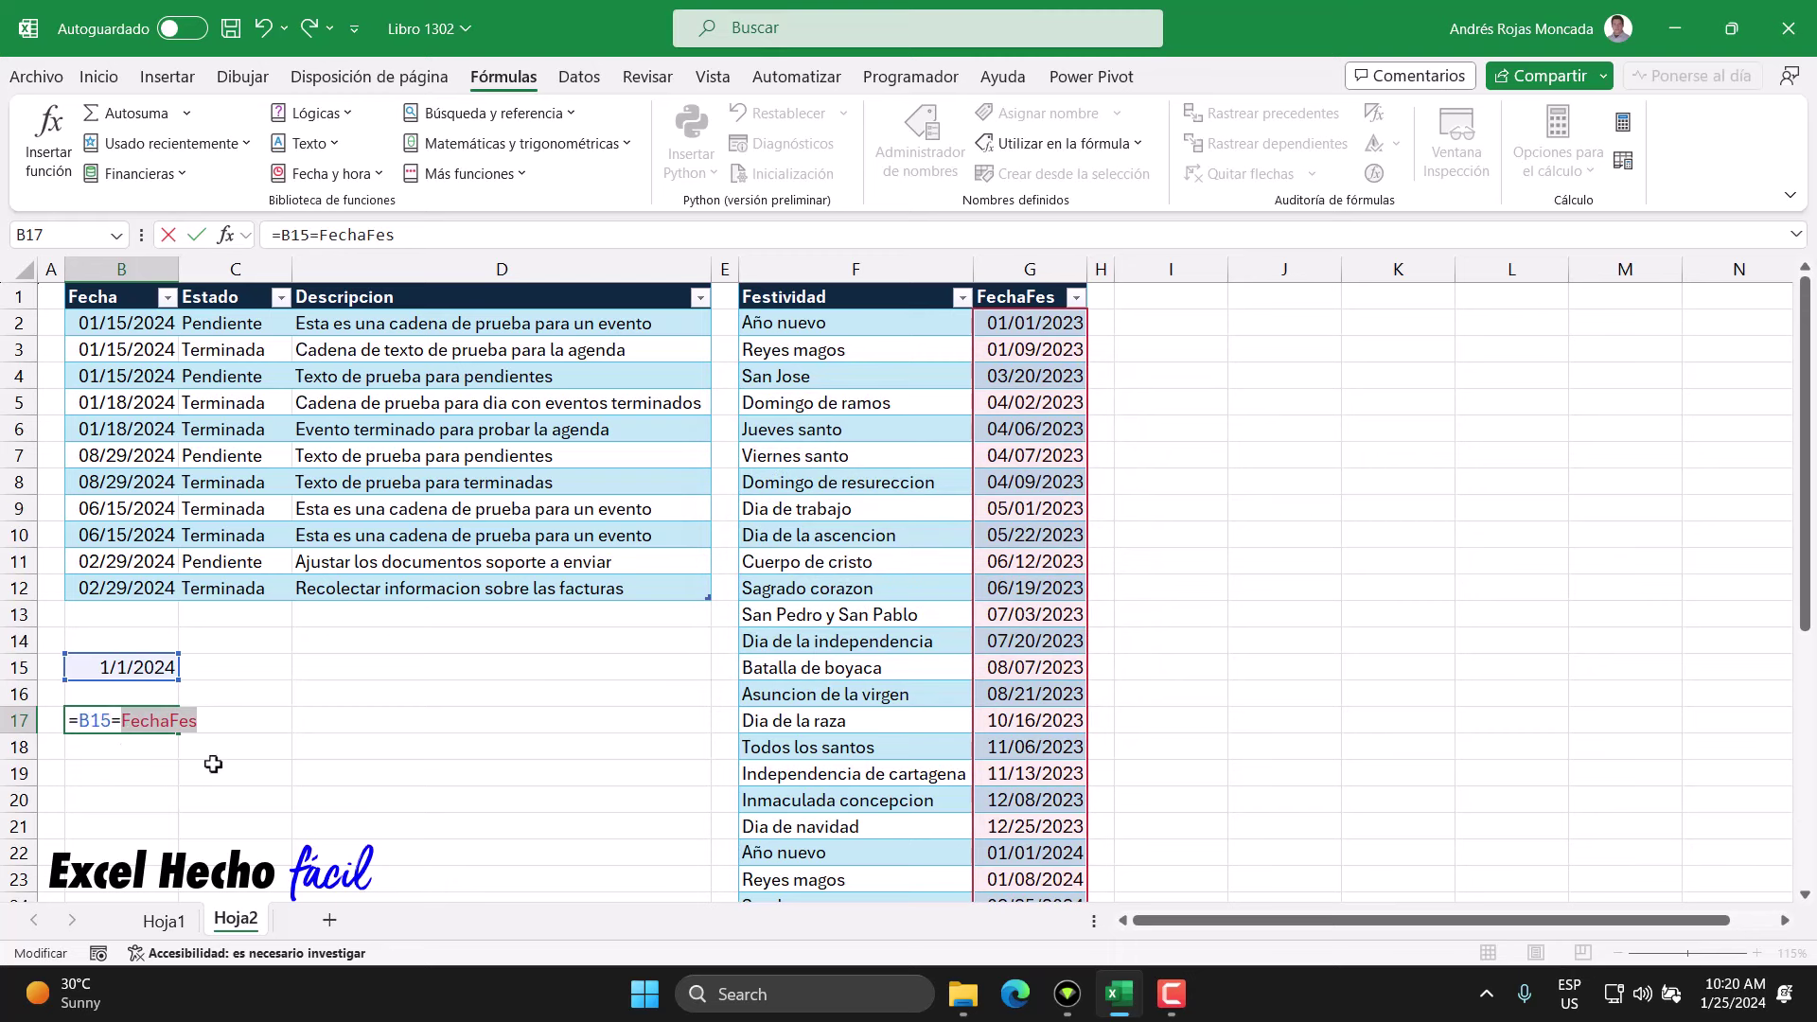
click(191, 740)
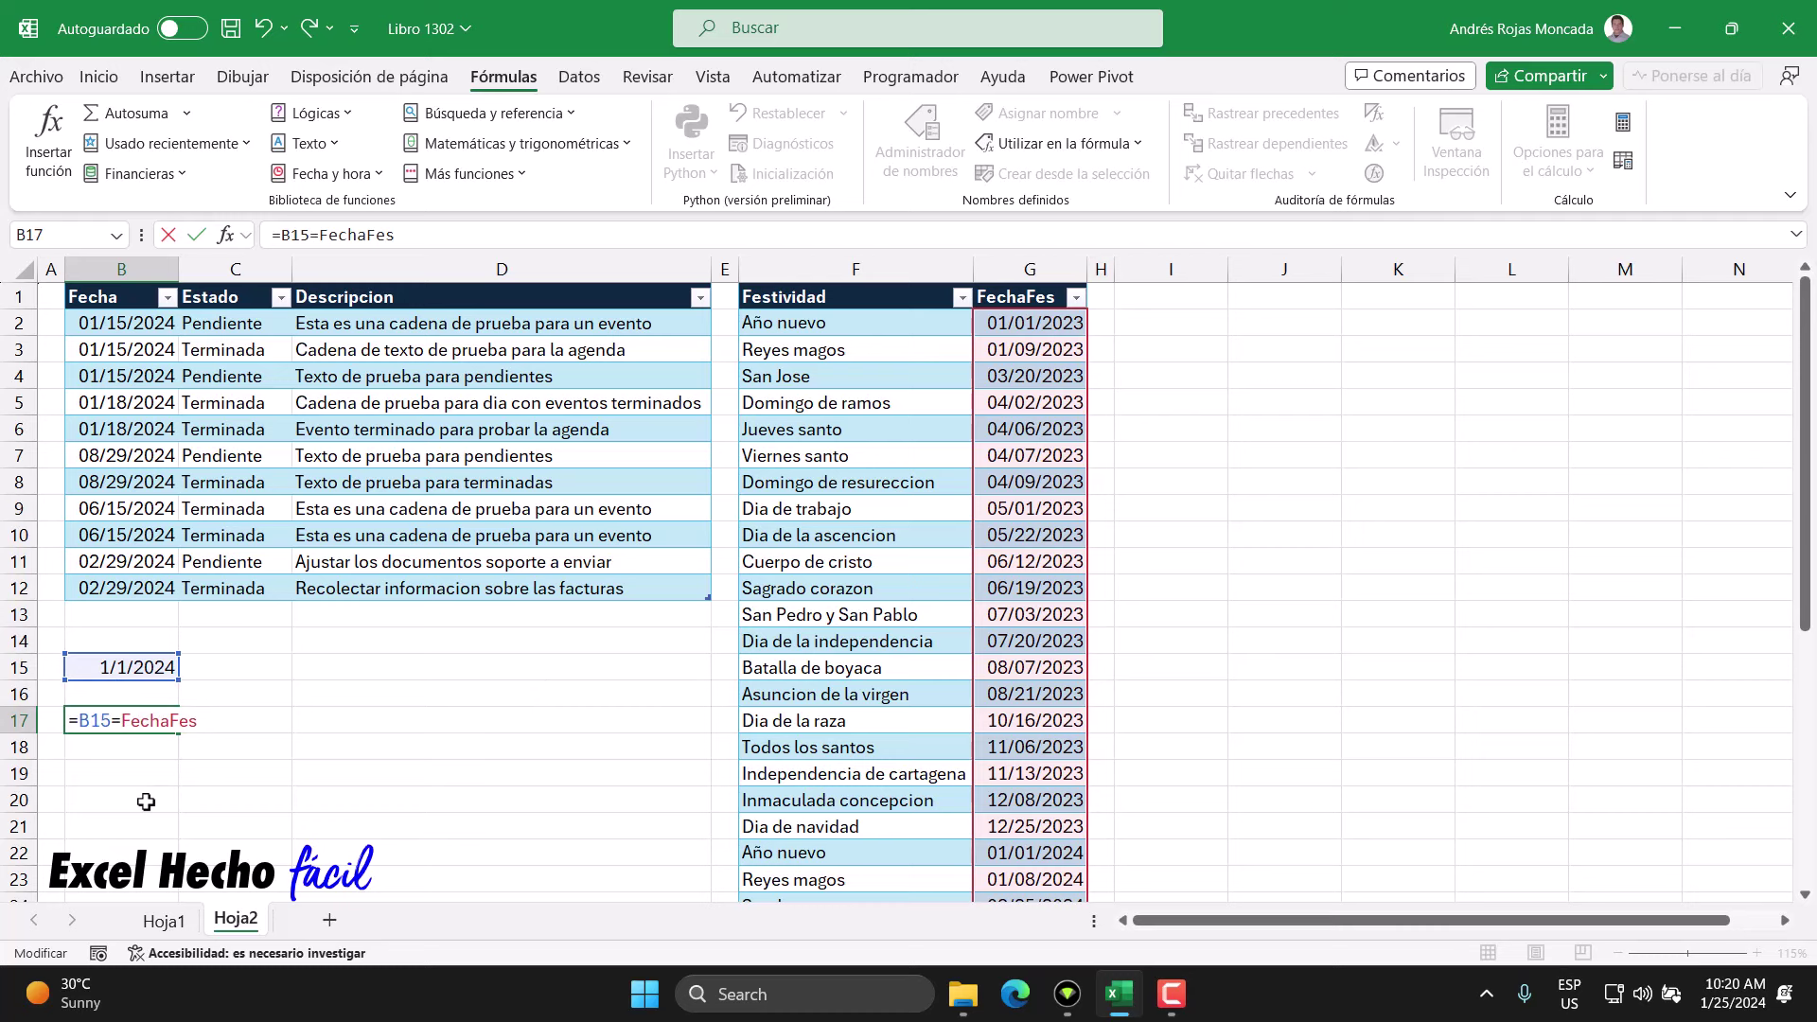
- Preview the comparison array with F9, then wrap it as =O(B15=FechaFes)
key(F9)
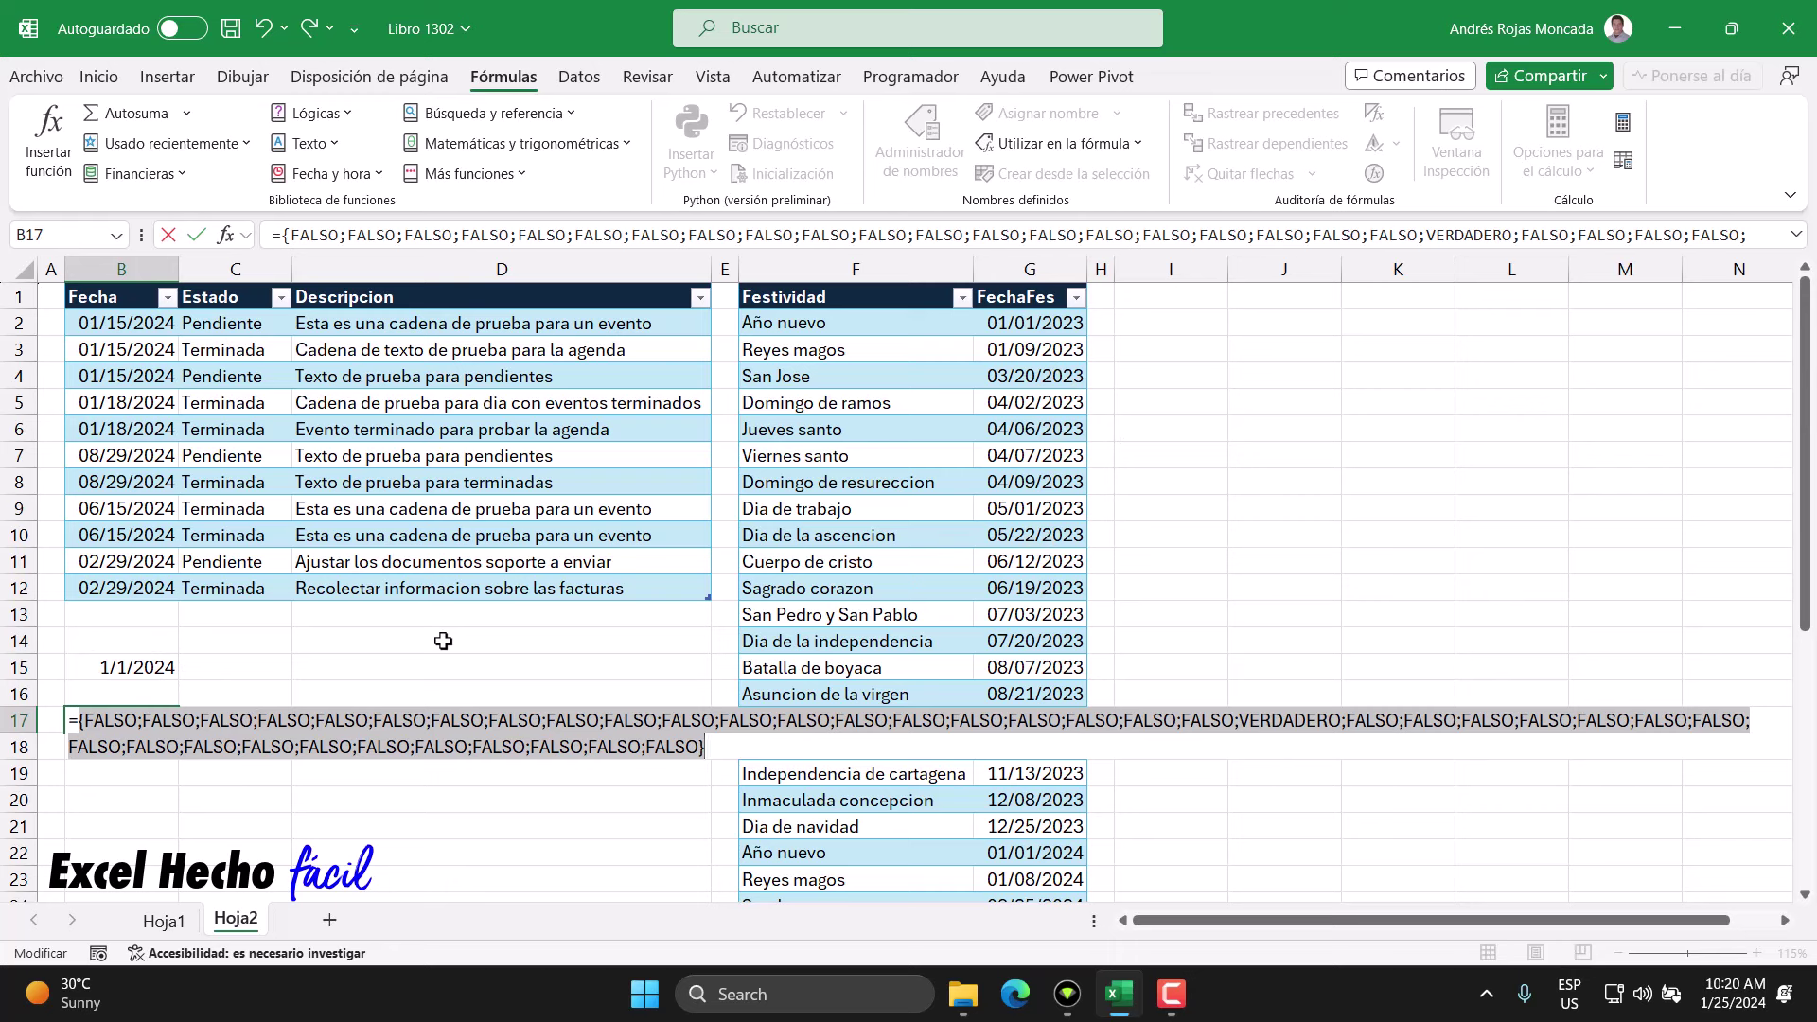
key(ctrl+z)
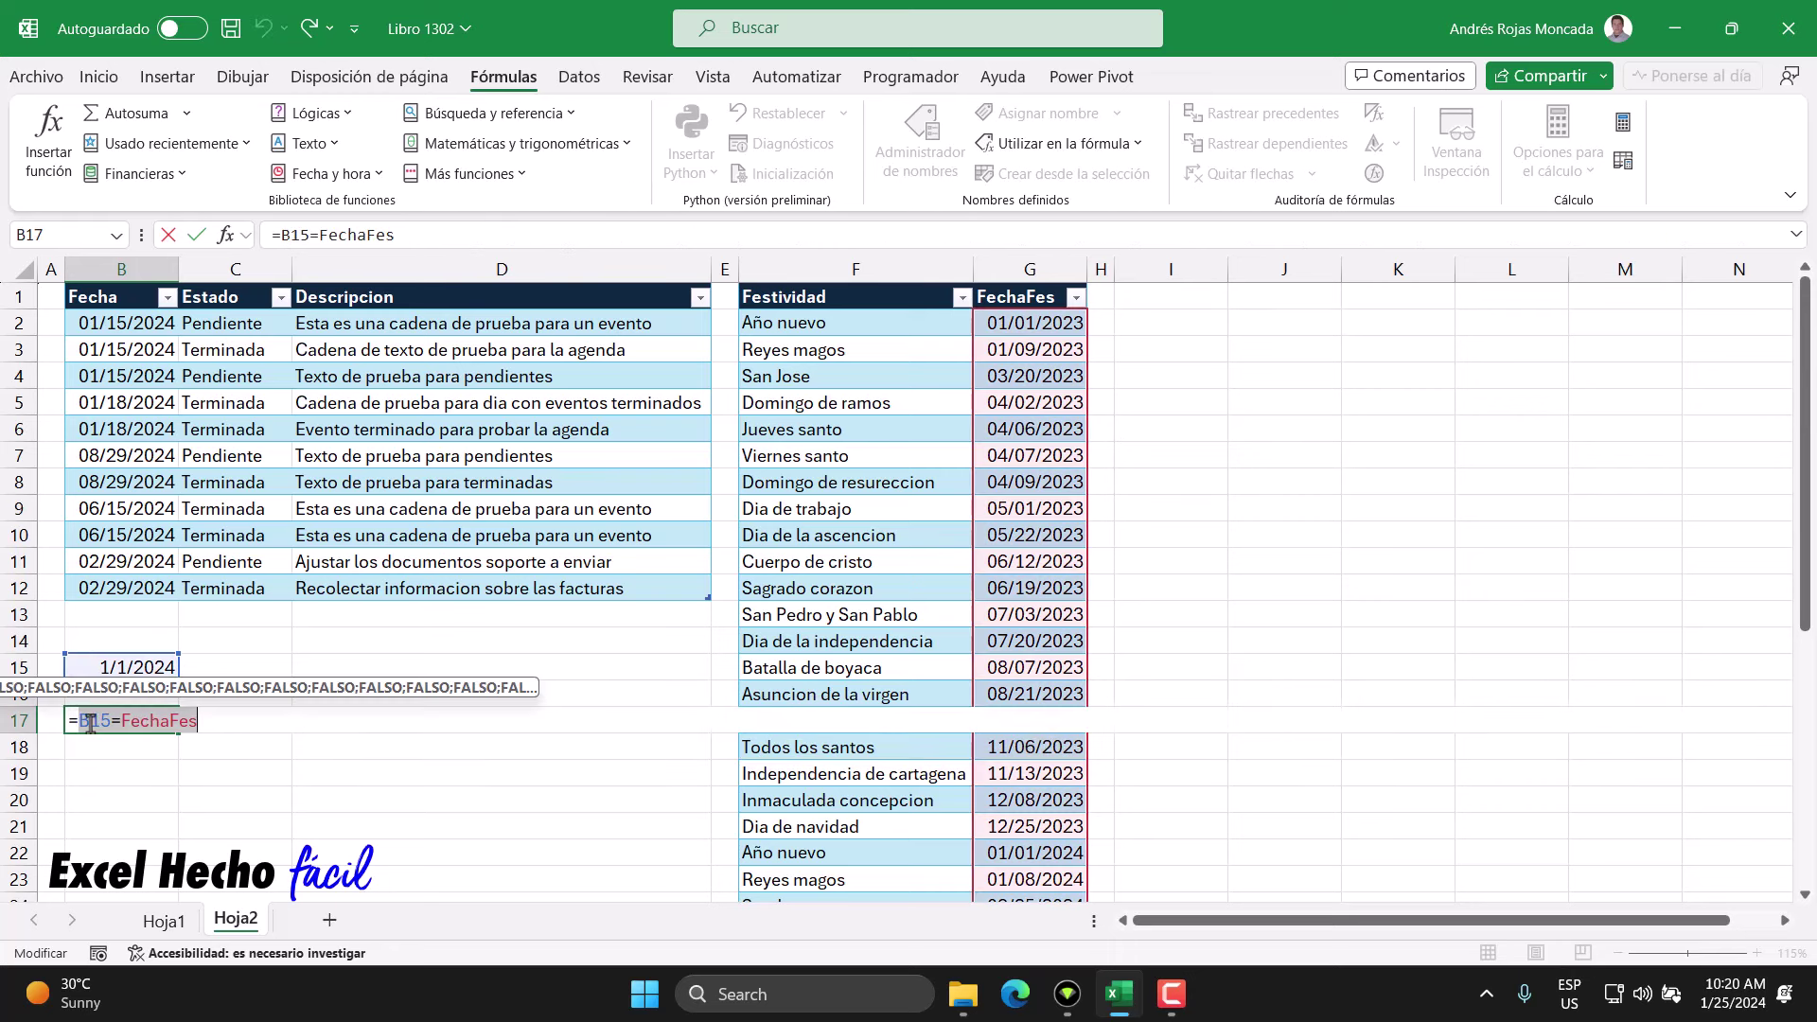
click(81, 722)
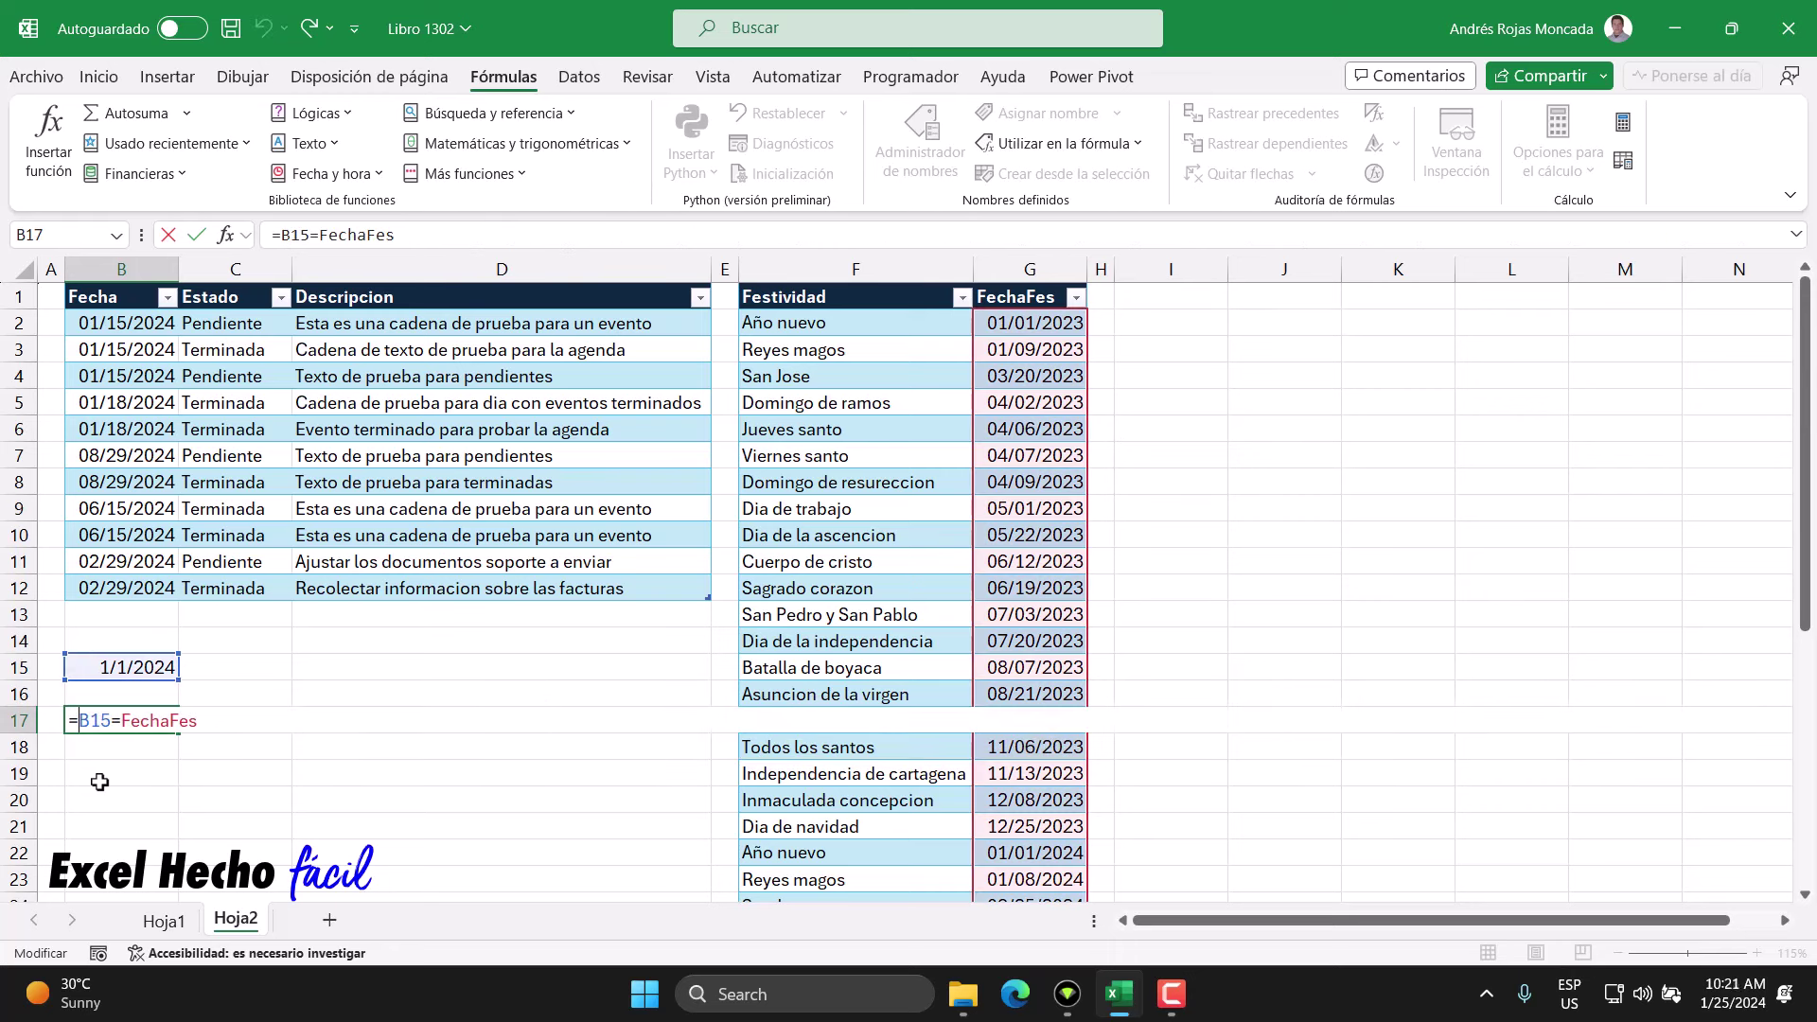
text(o)
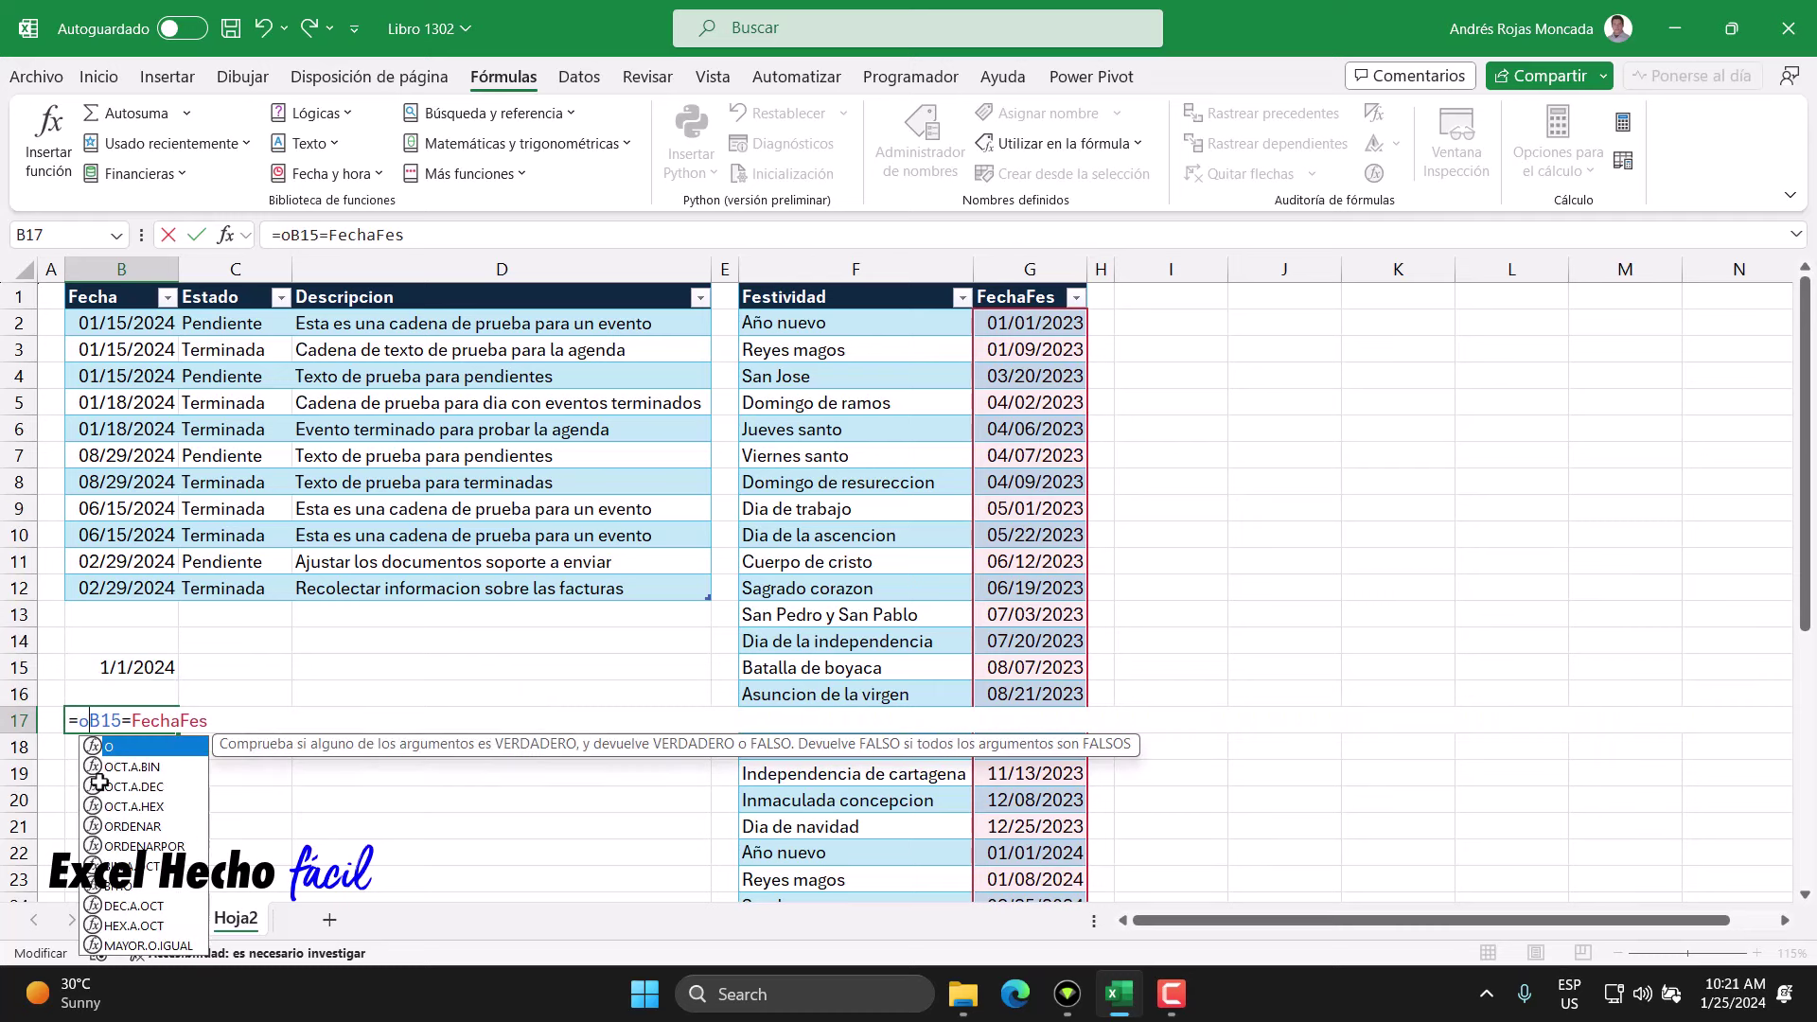
key(Tab)
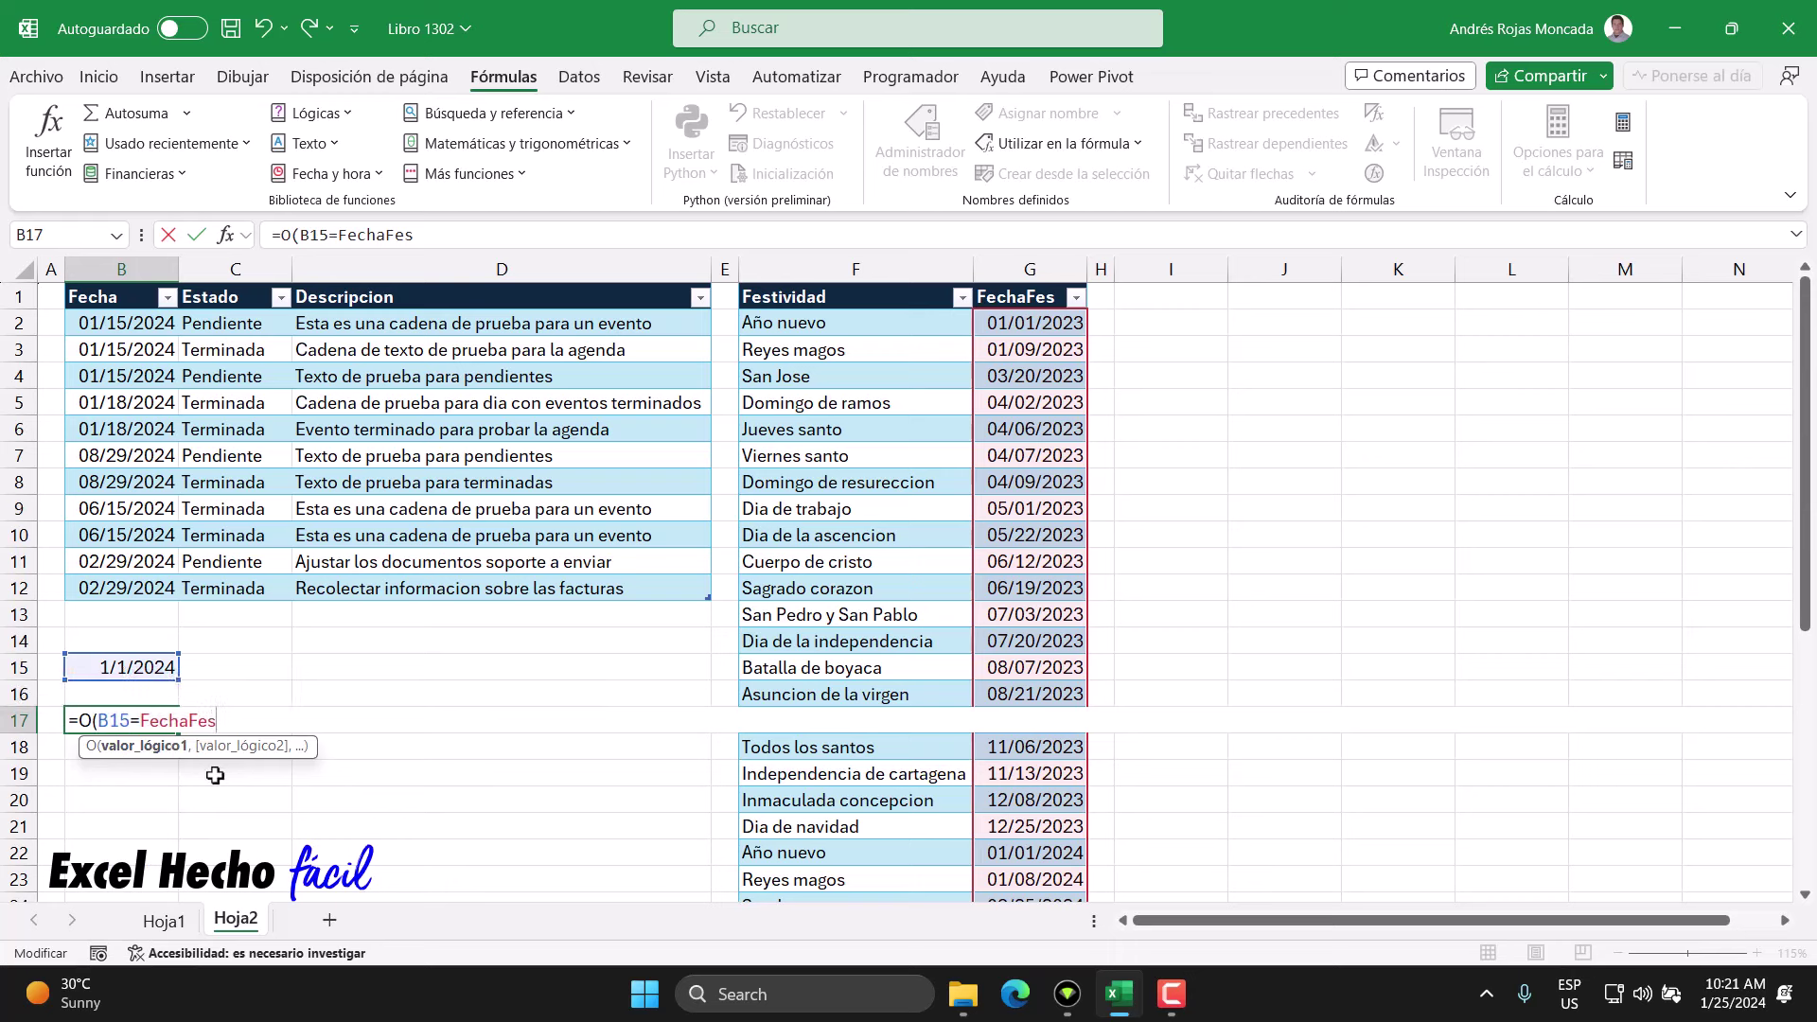
text())
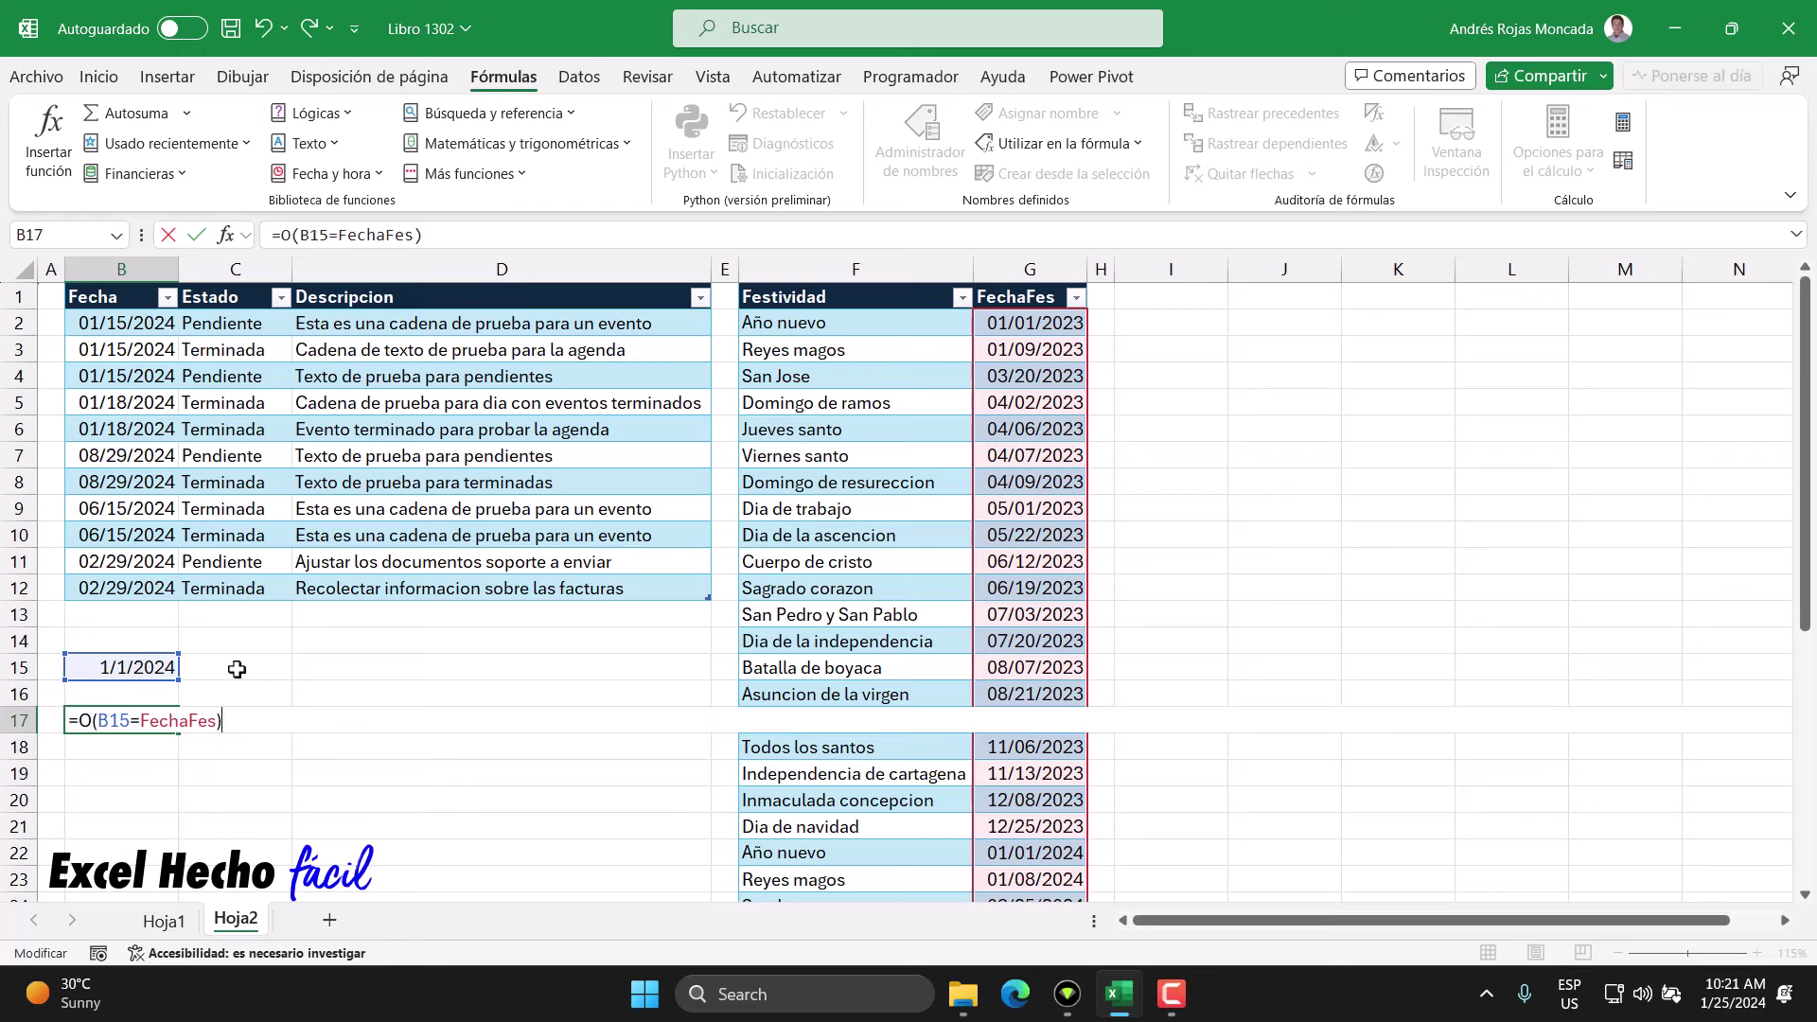
key(Return)
- Change the test date in B15 to 1/2/2024
click(134, 714)
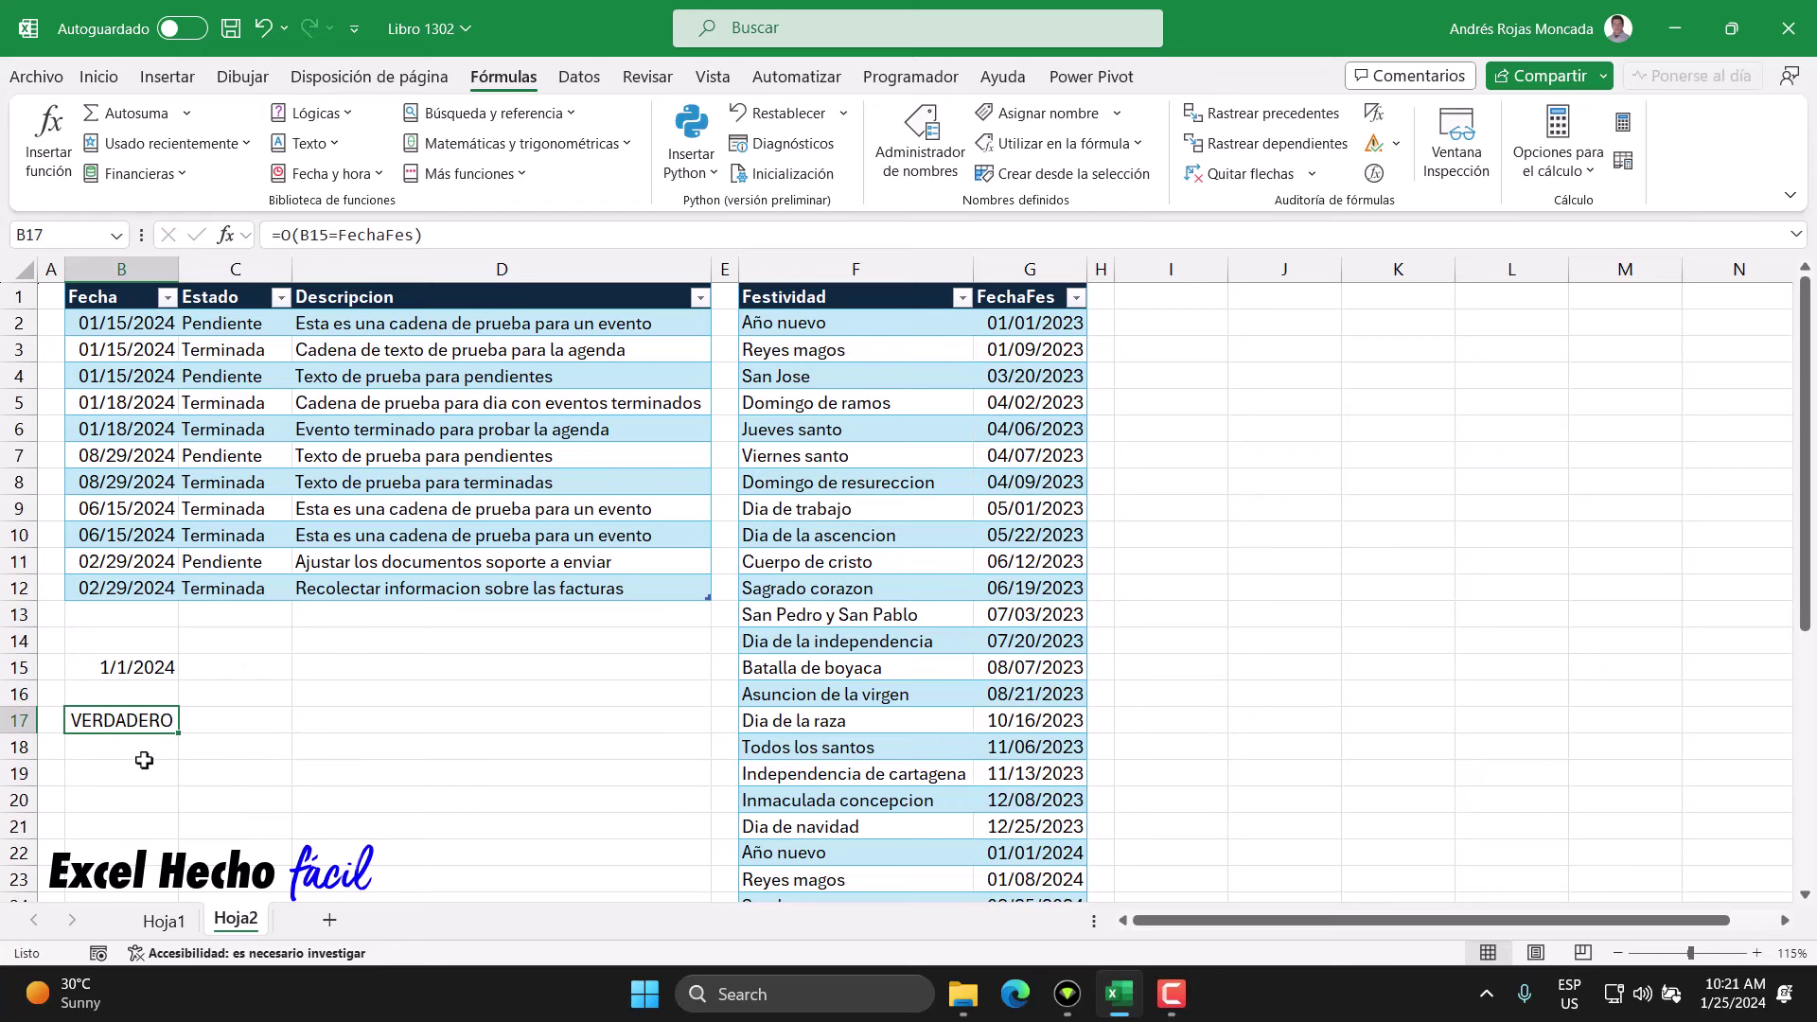
click(142, 674)
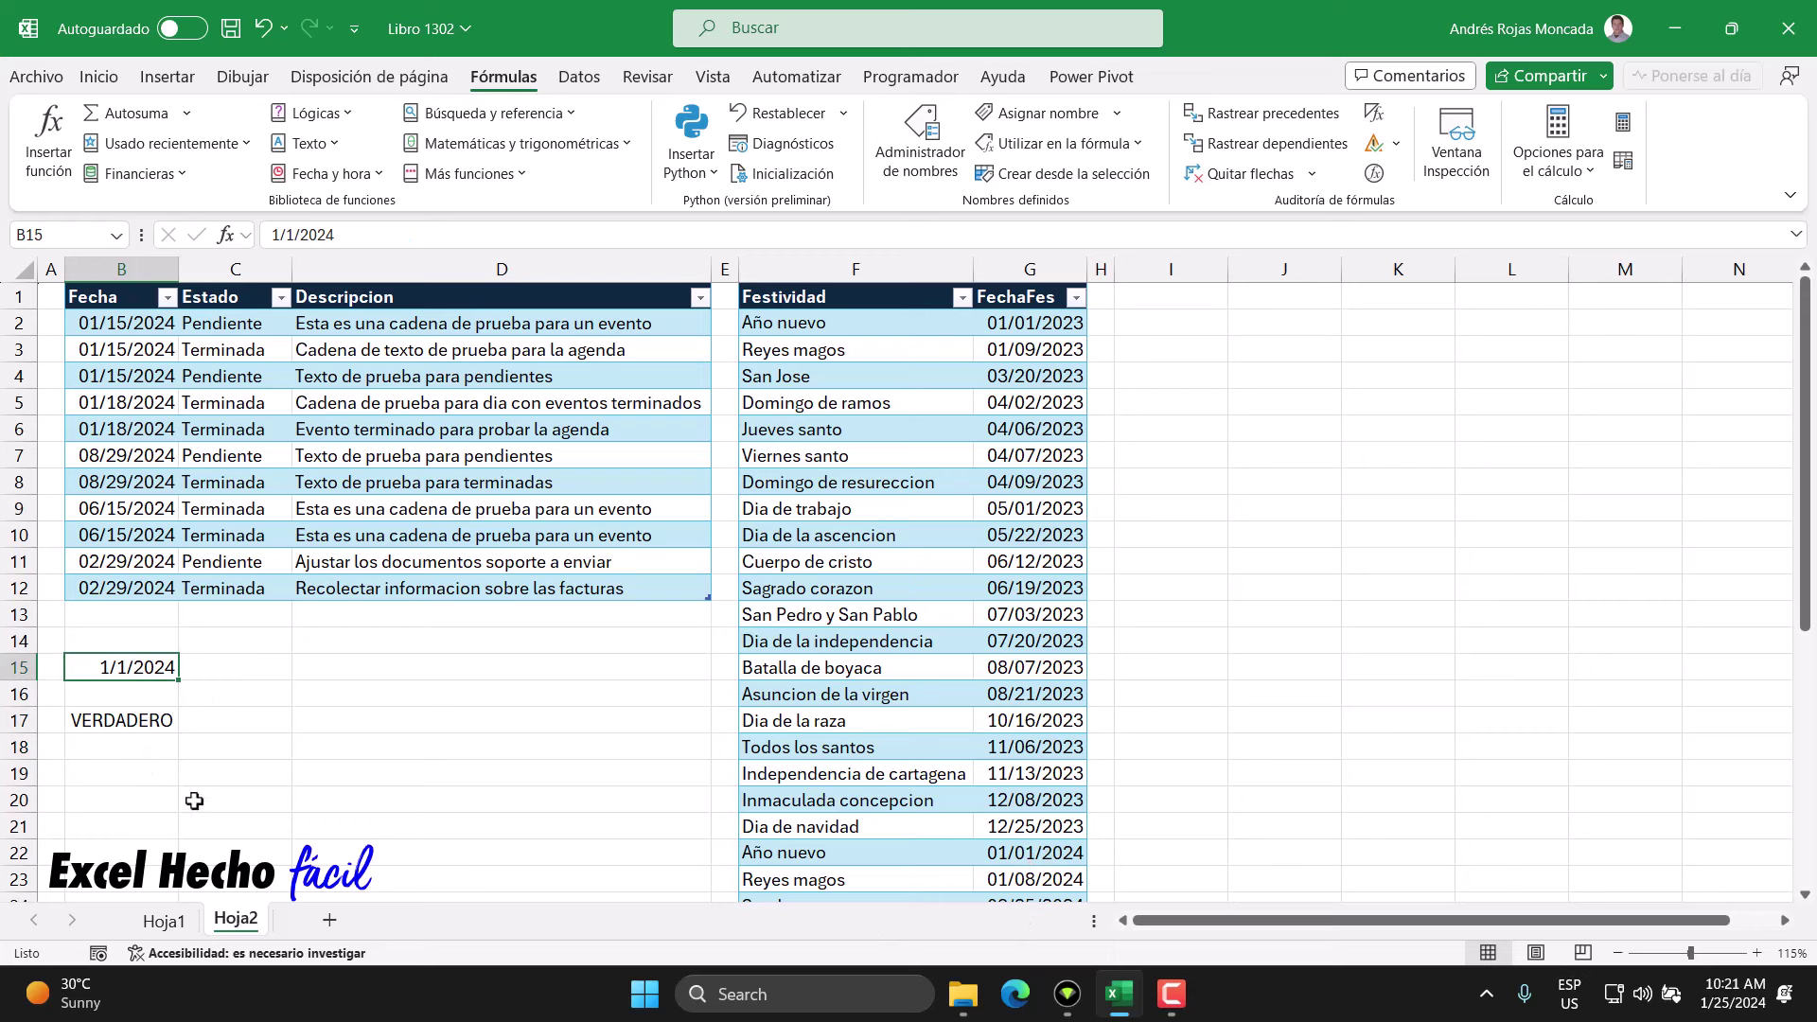
text(1/)
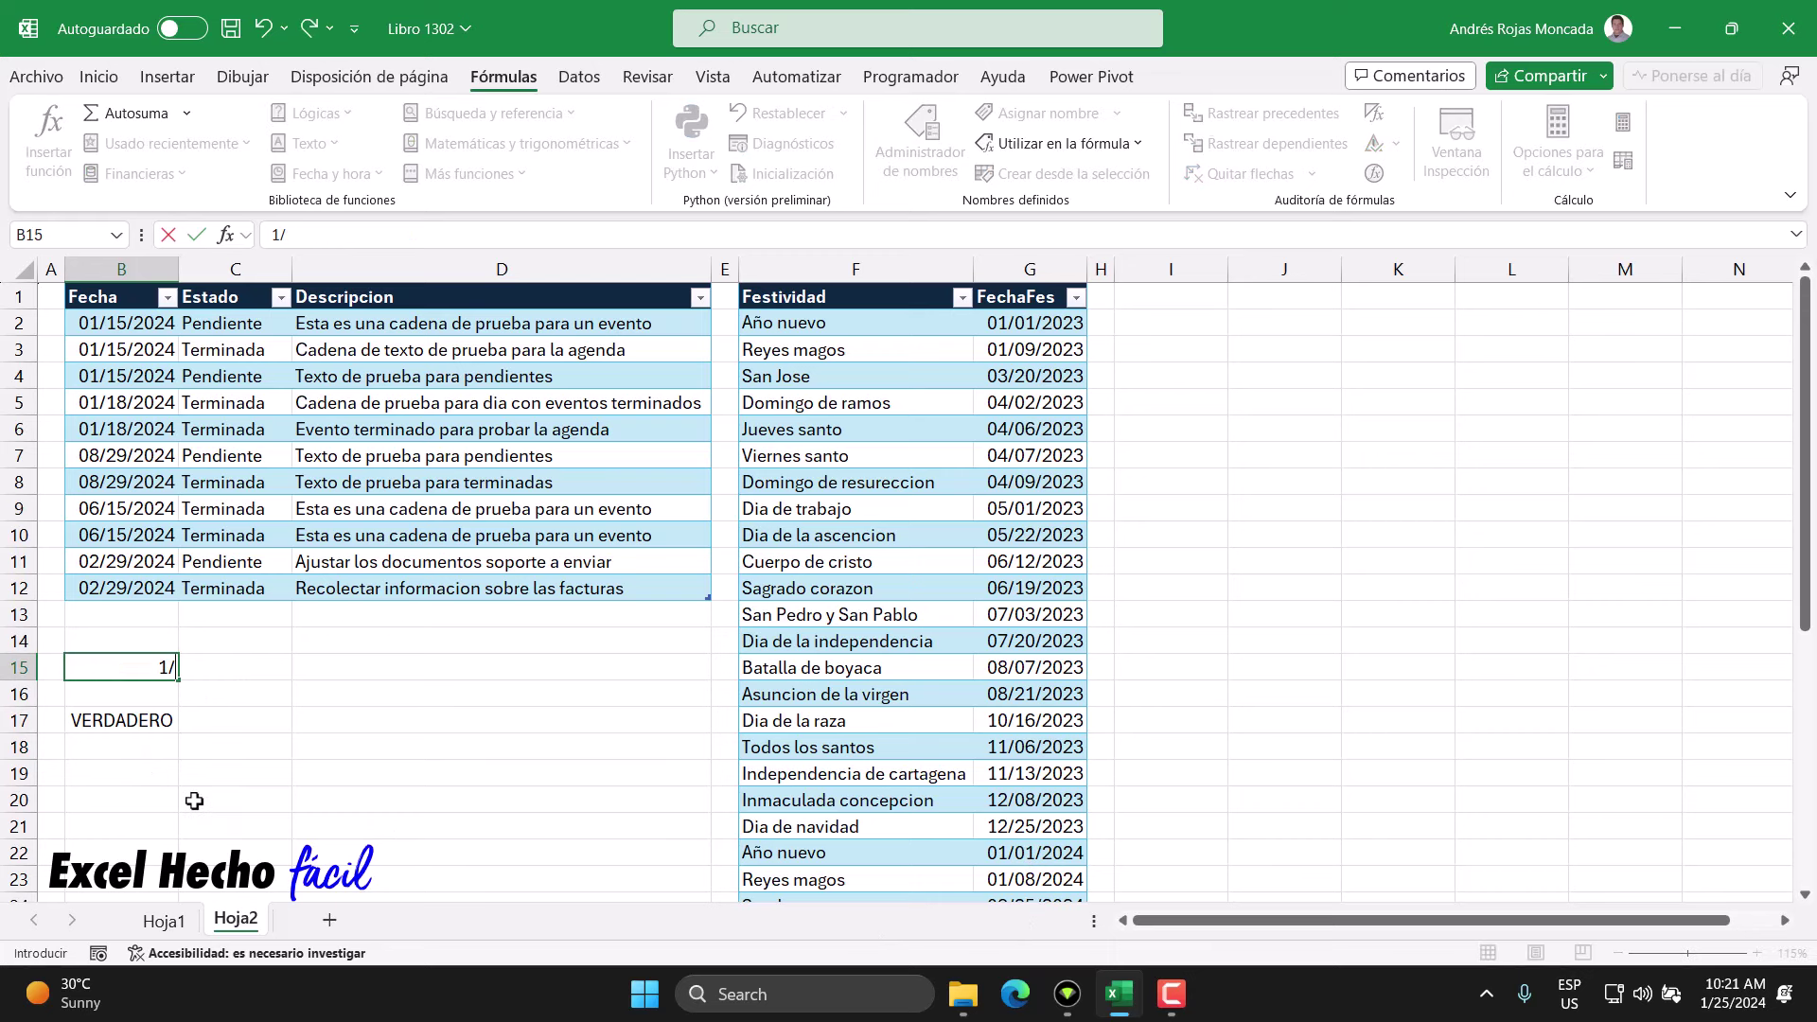
text(2/)
text(2024)
key(Return)
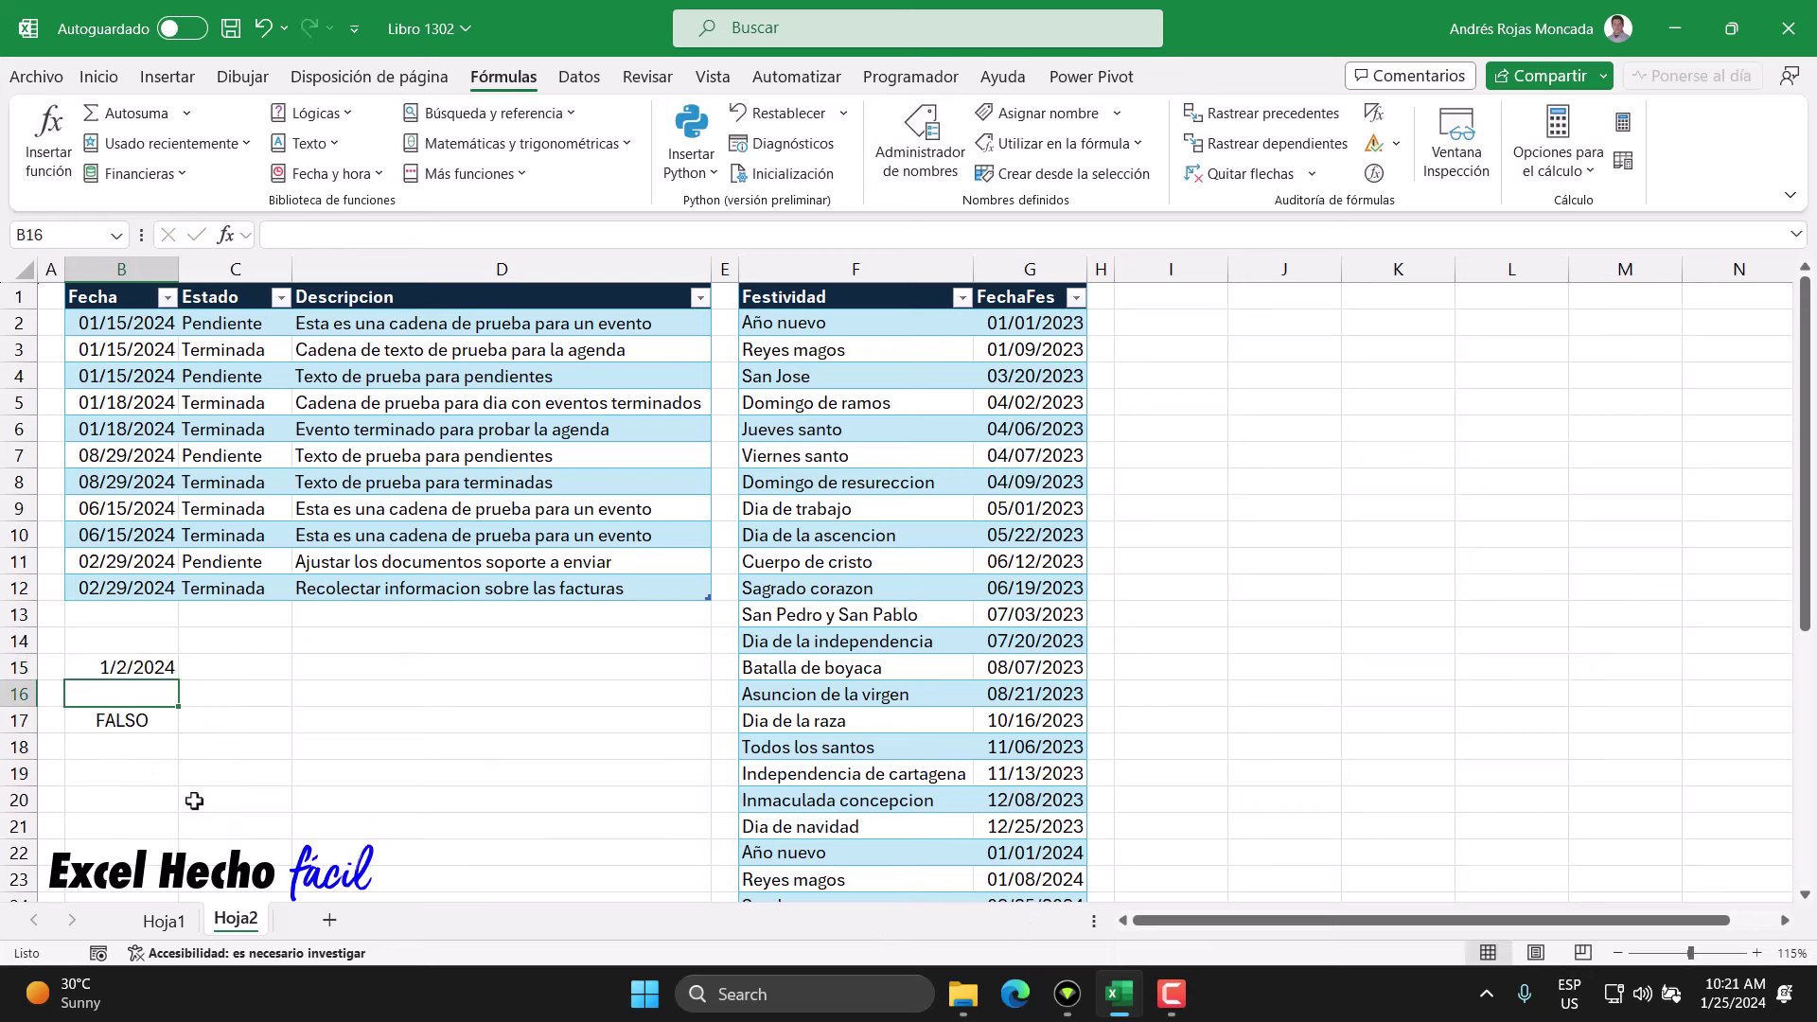
- Evaluate the B15=FechaFes comparison inside B17 with F9, then discard the evaluation
click(139, 731)
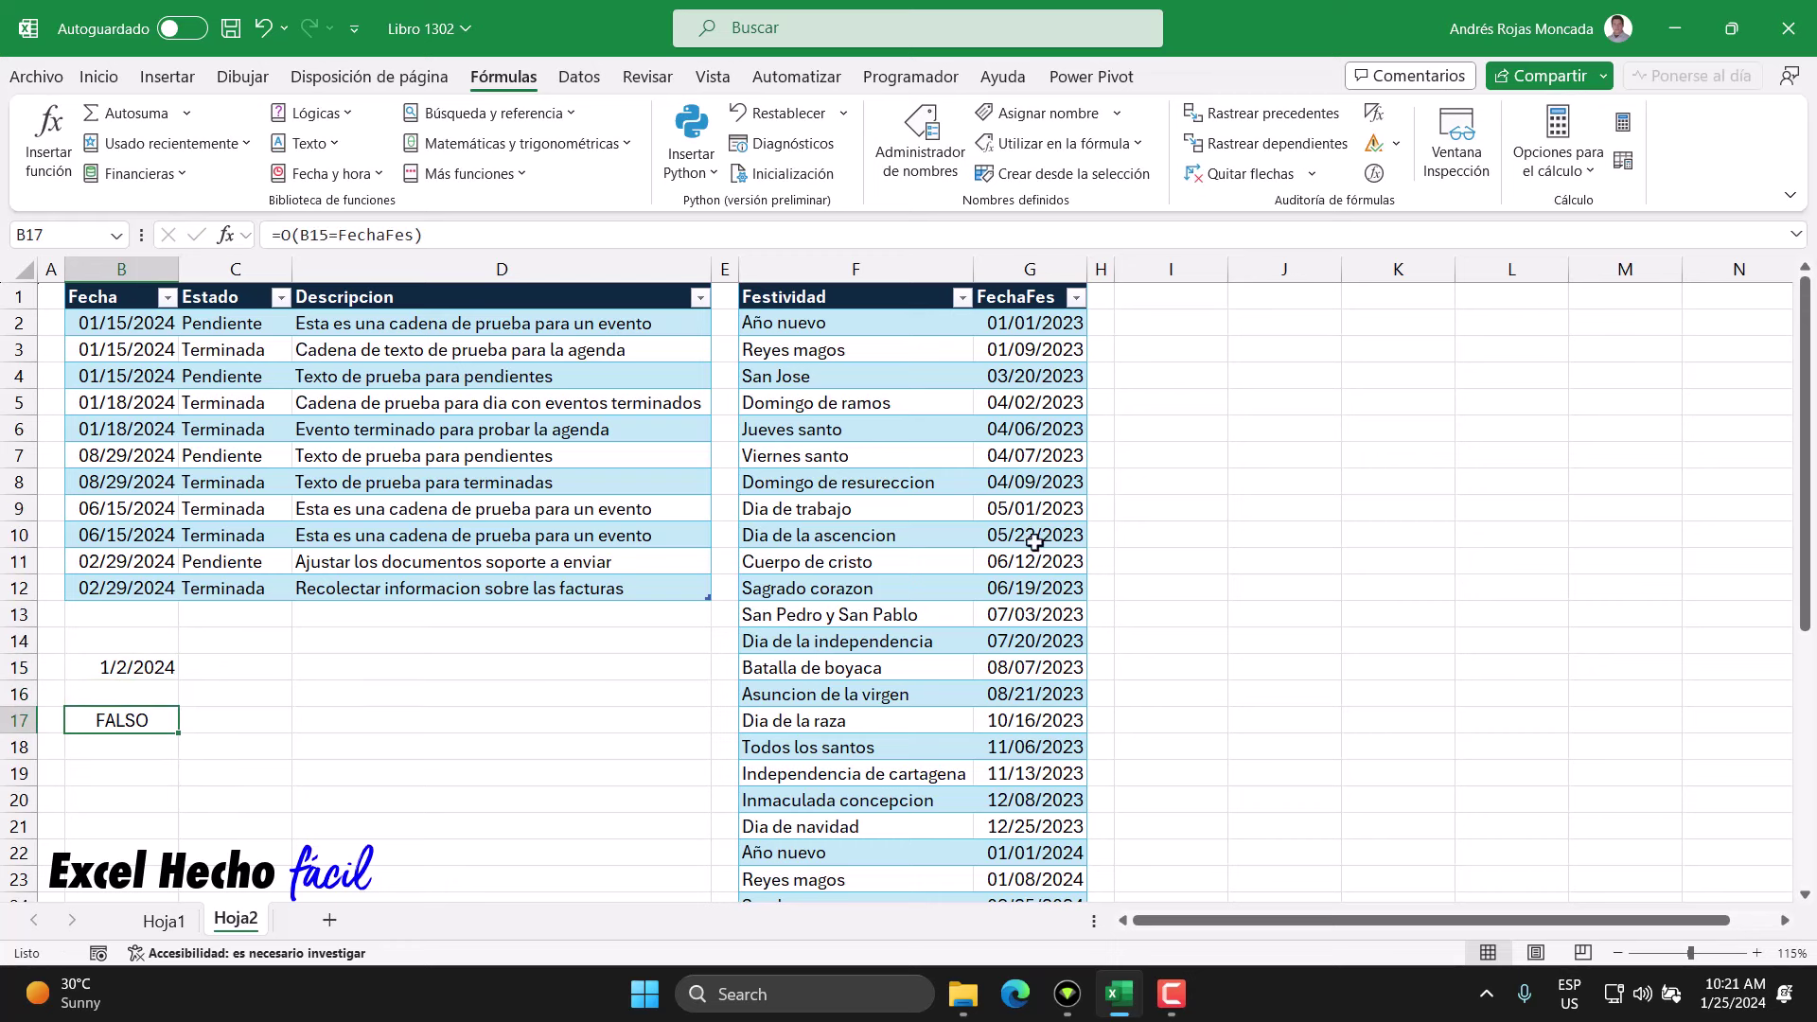
key(F2)
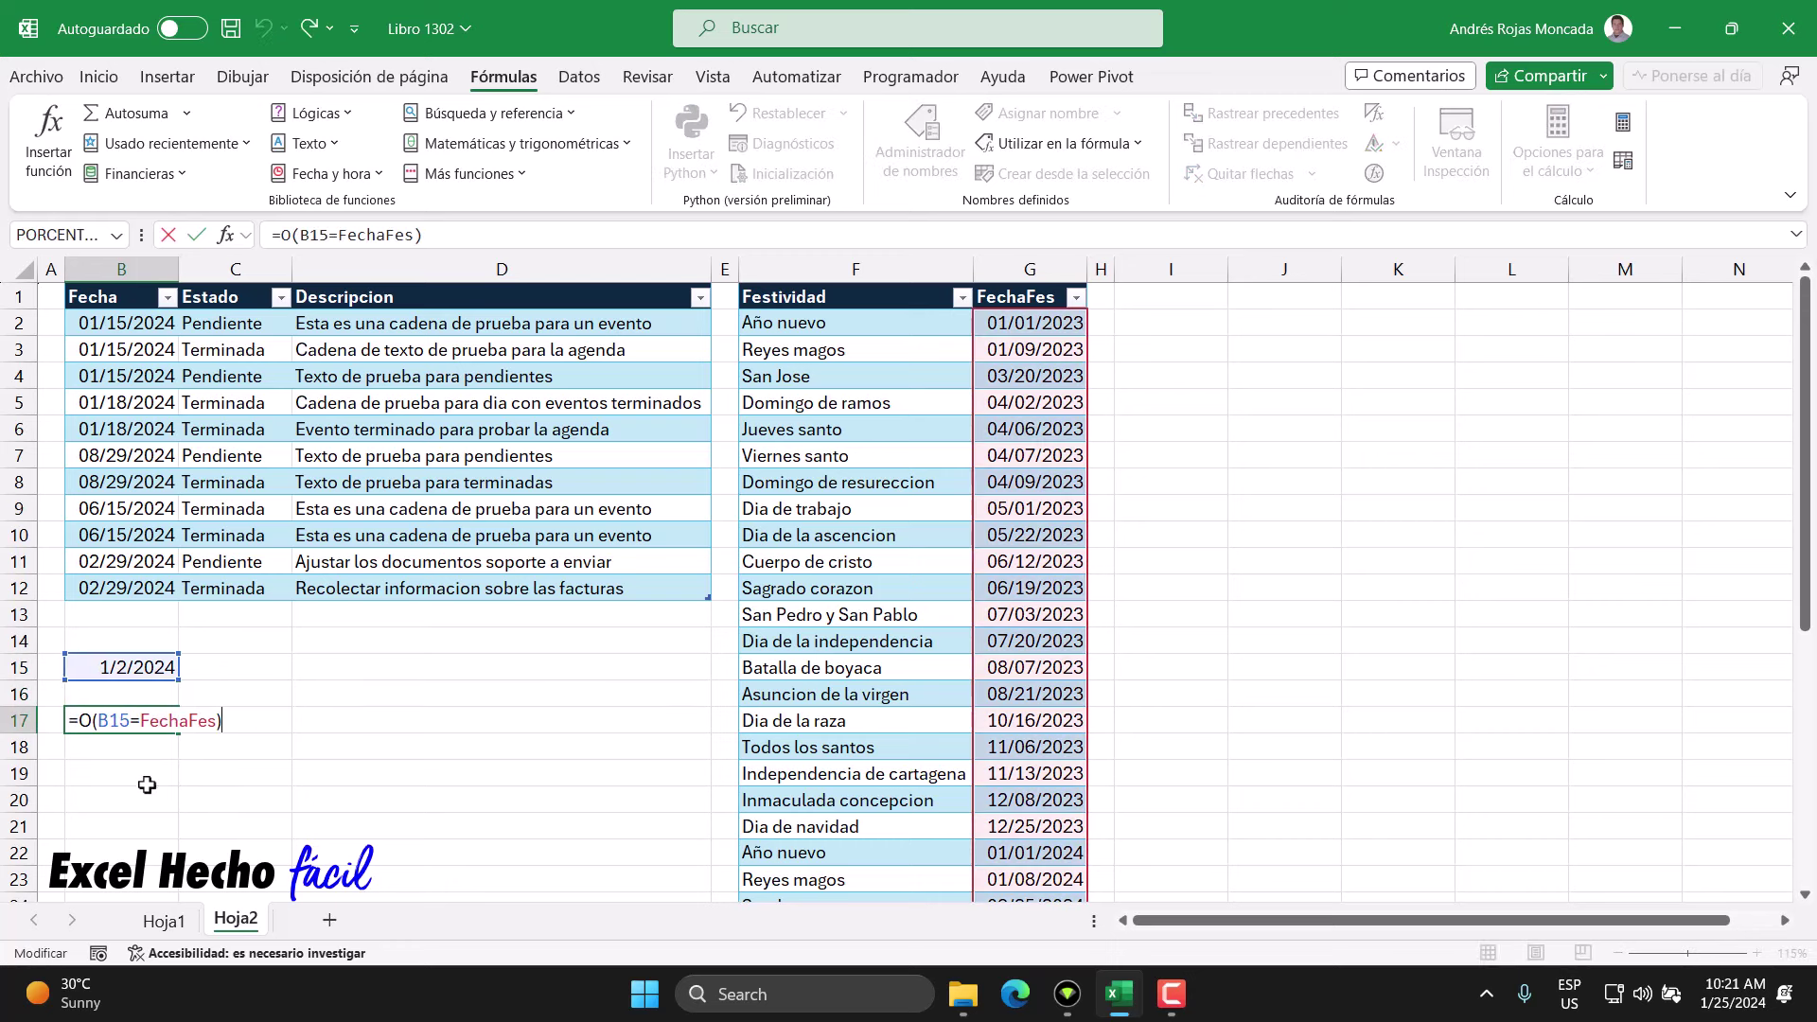
click(142, 744)
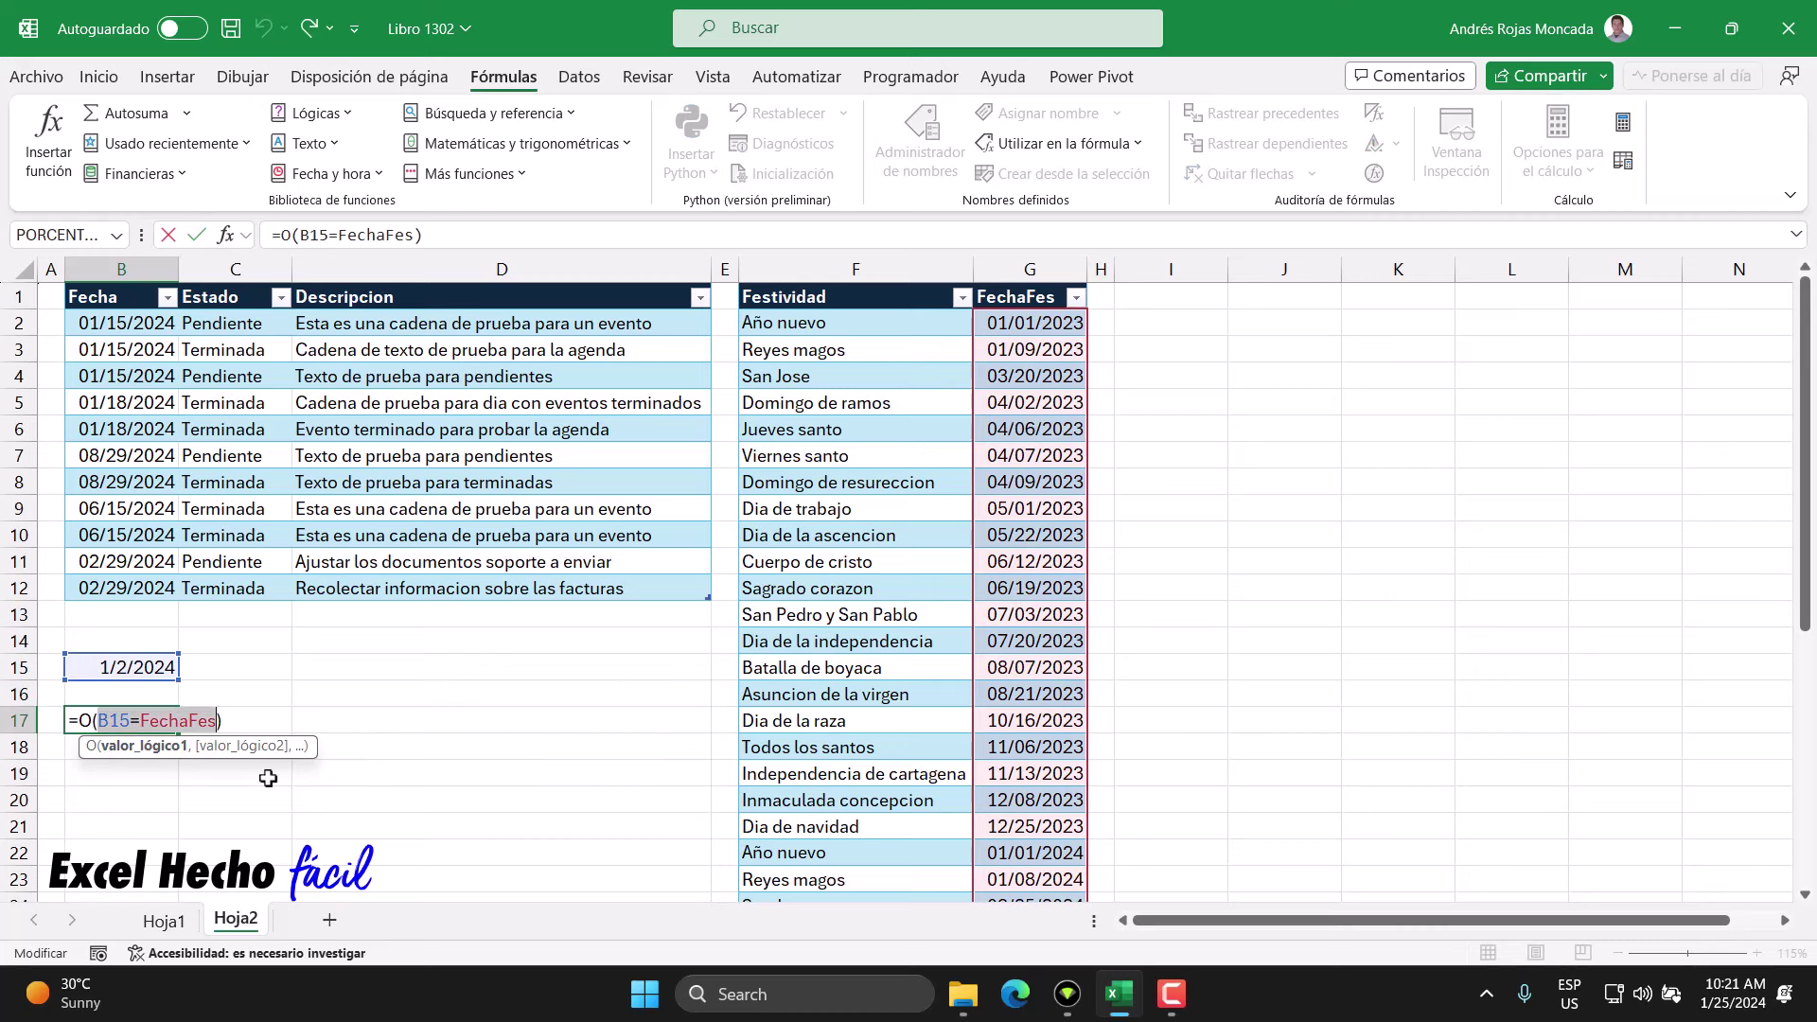
drag(303, 750, 368, 638)
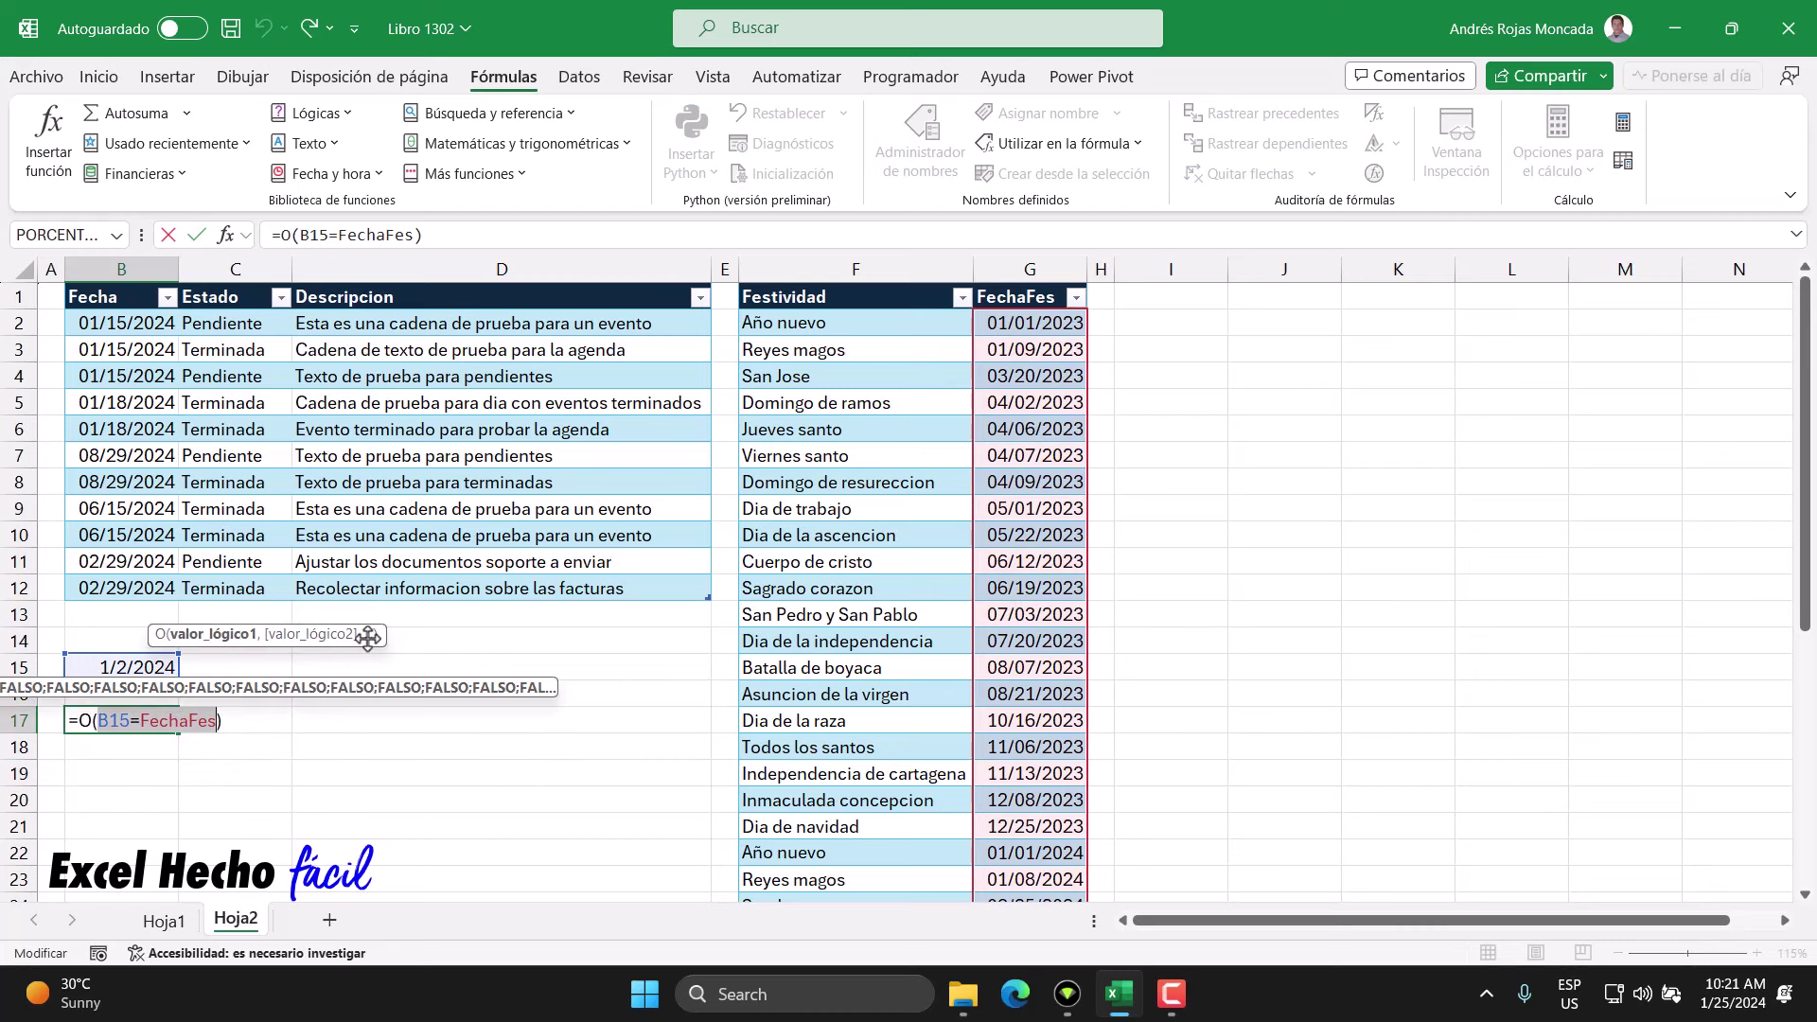
key(F9)
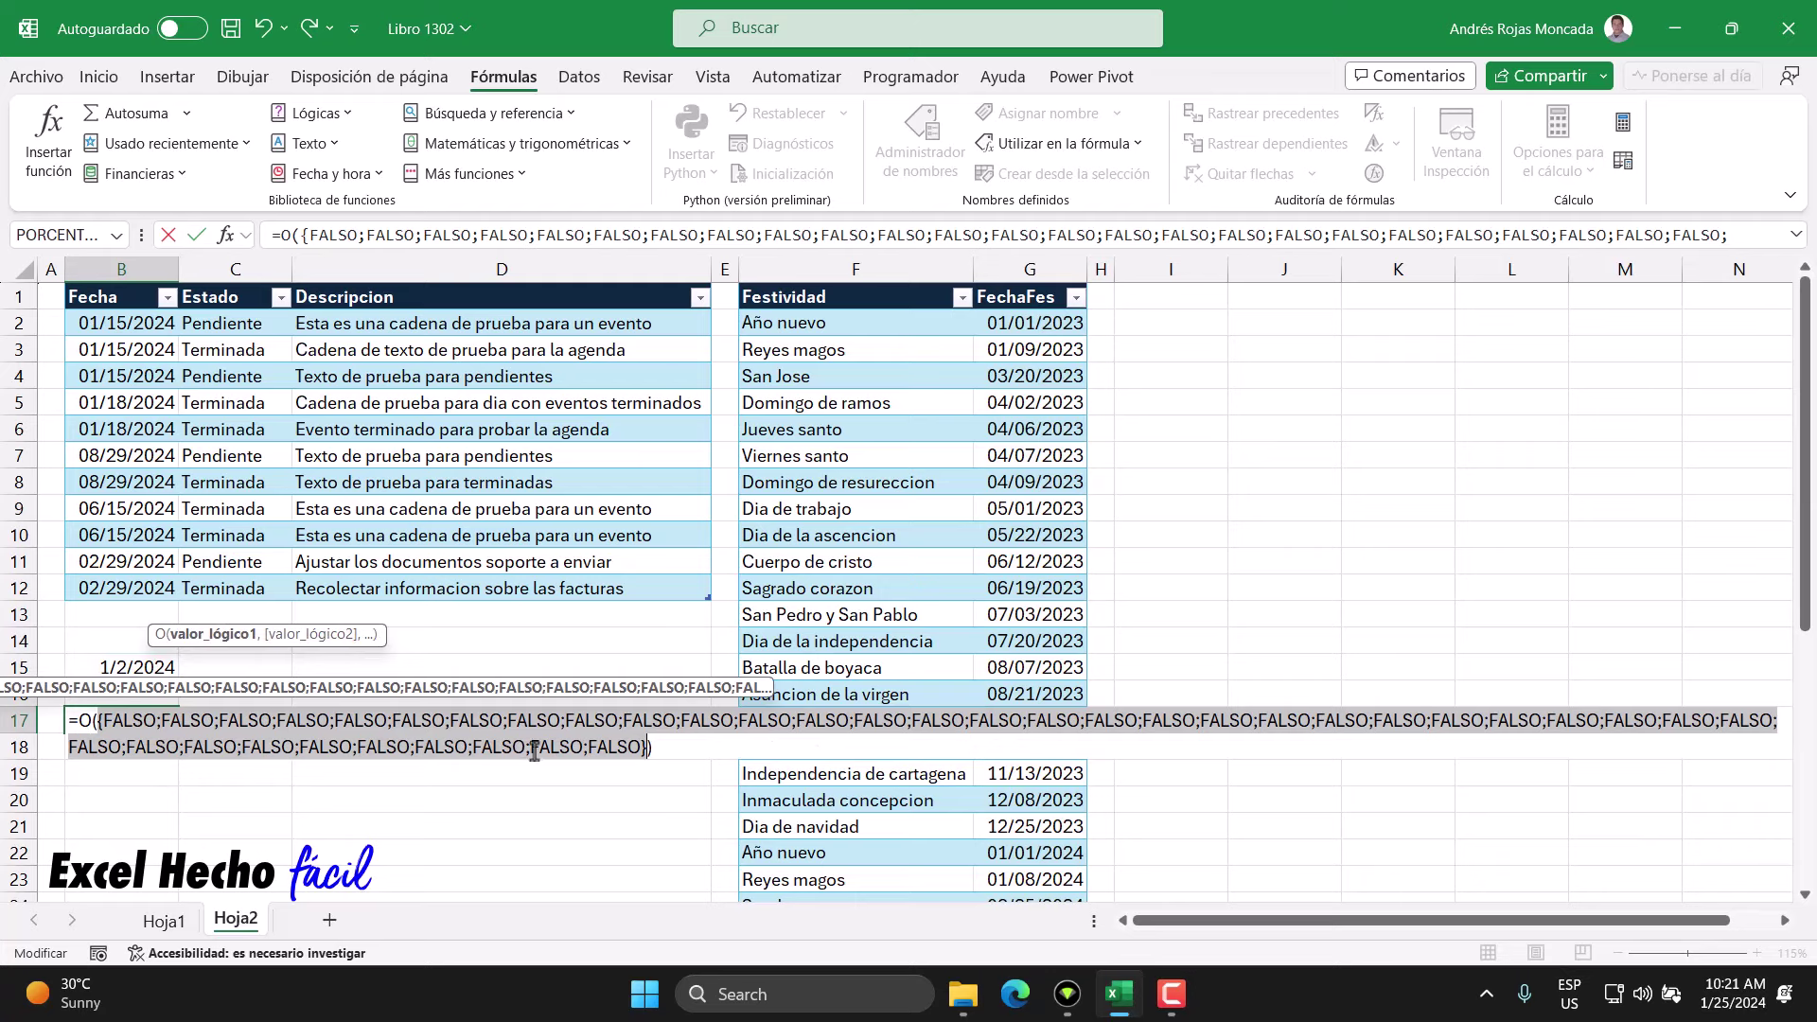
key(Escape)
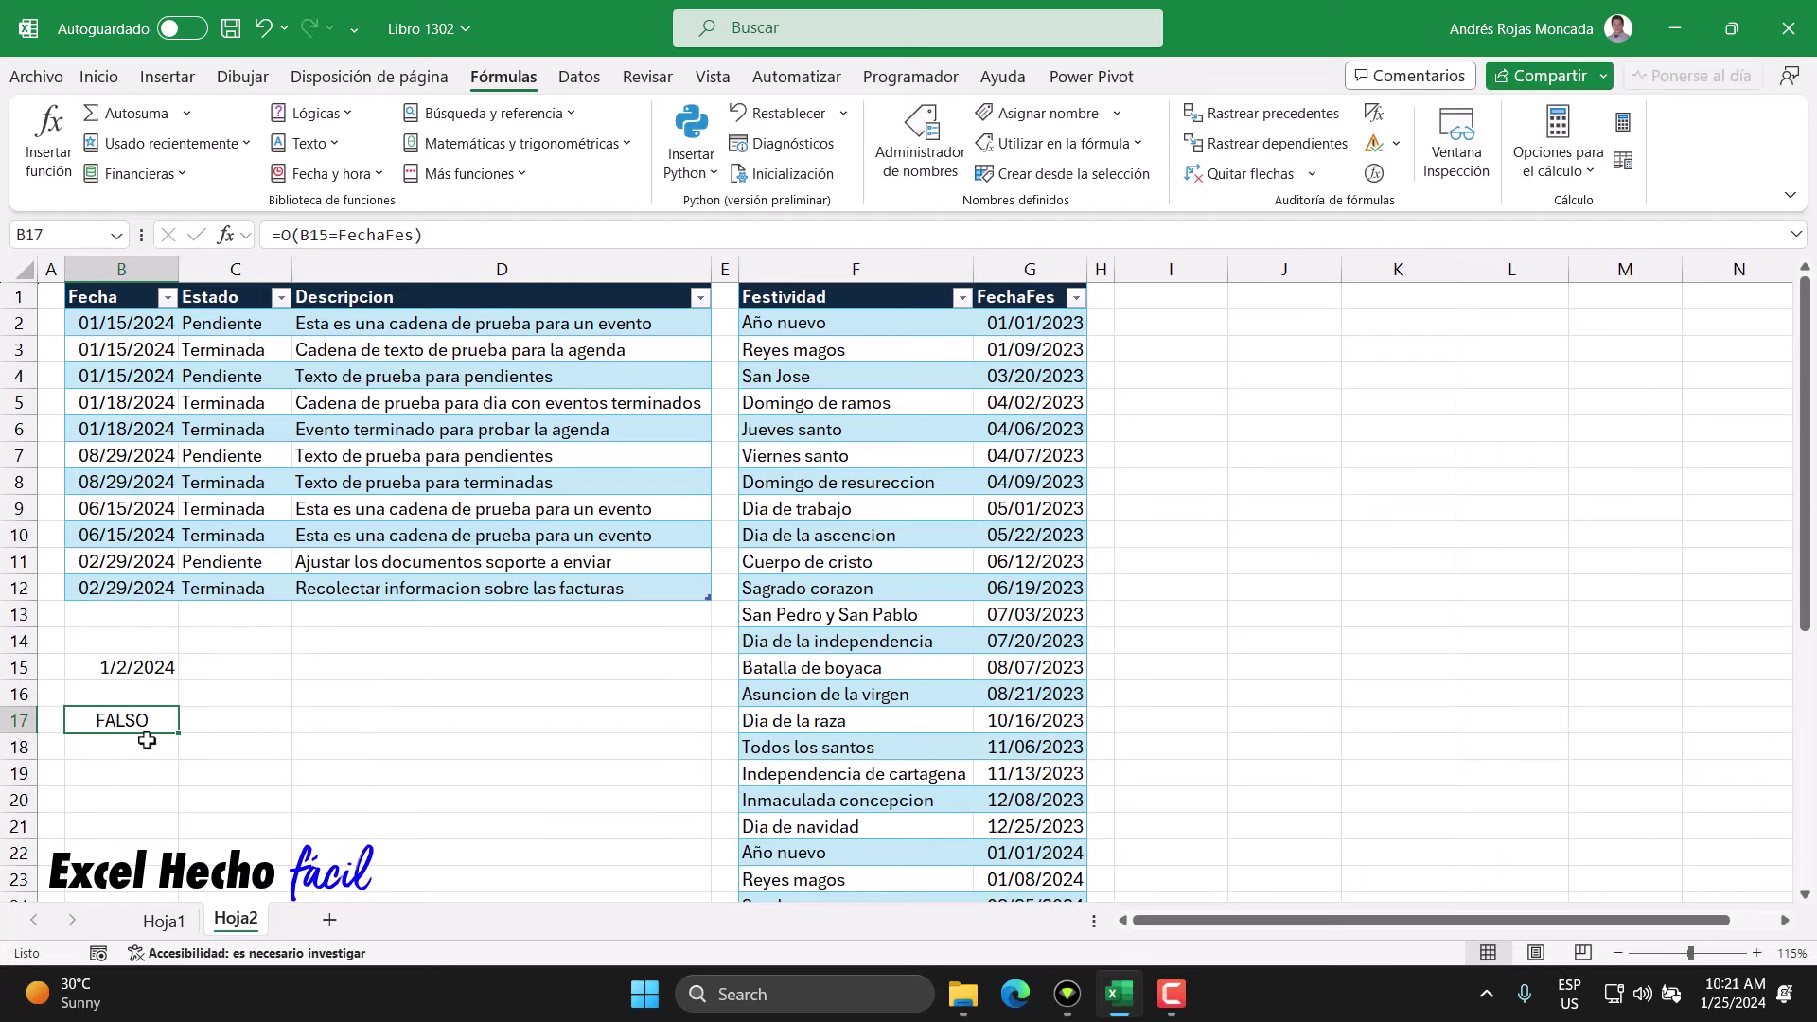
- Set B15 back to 1/1/2024 and review the B17 holiday check formula
click(140, 667)
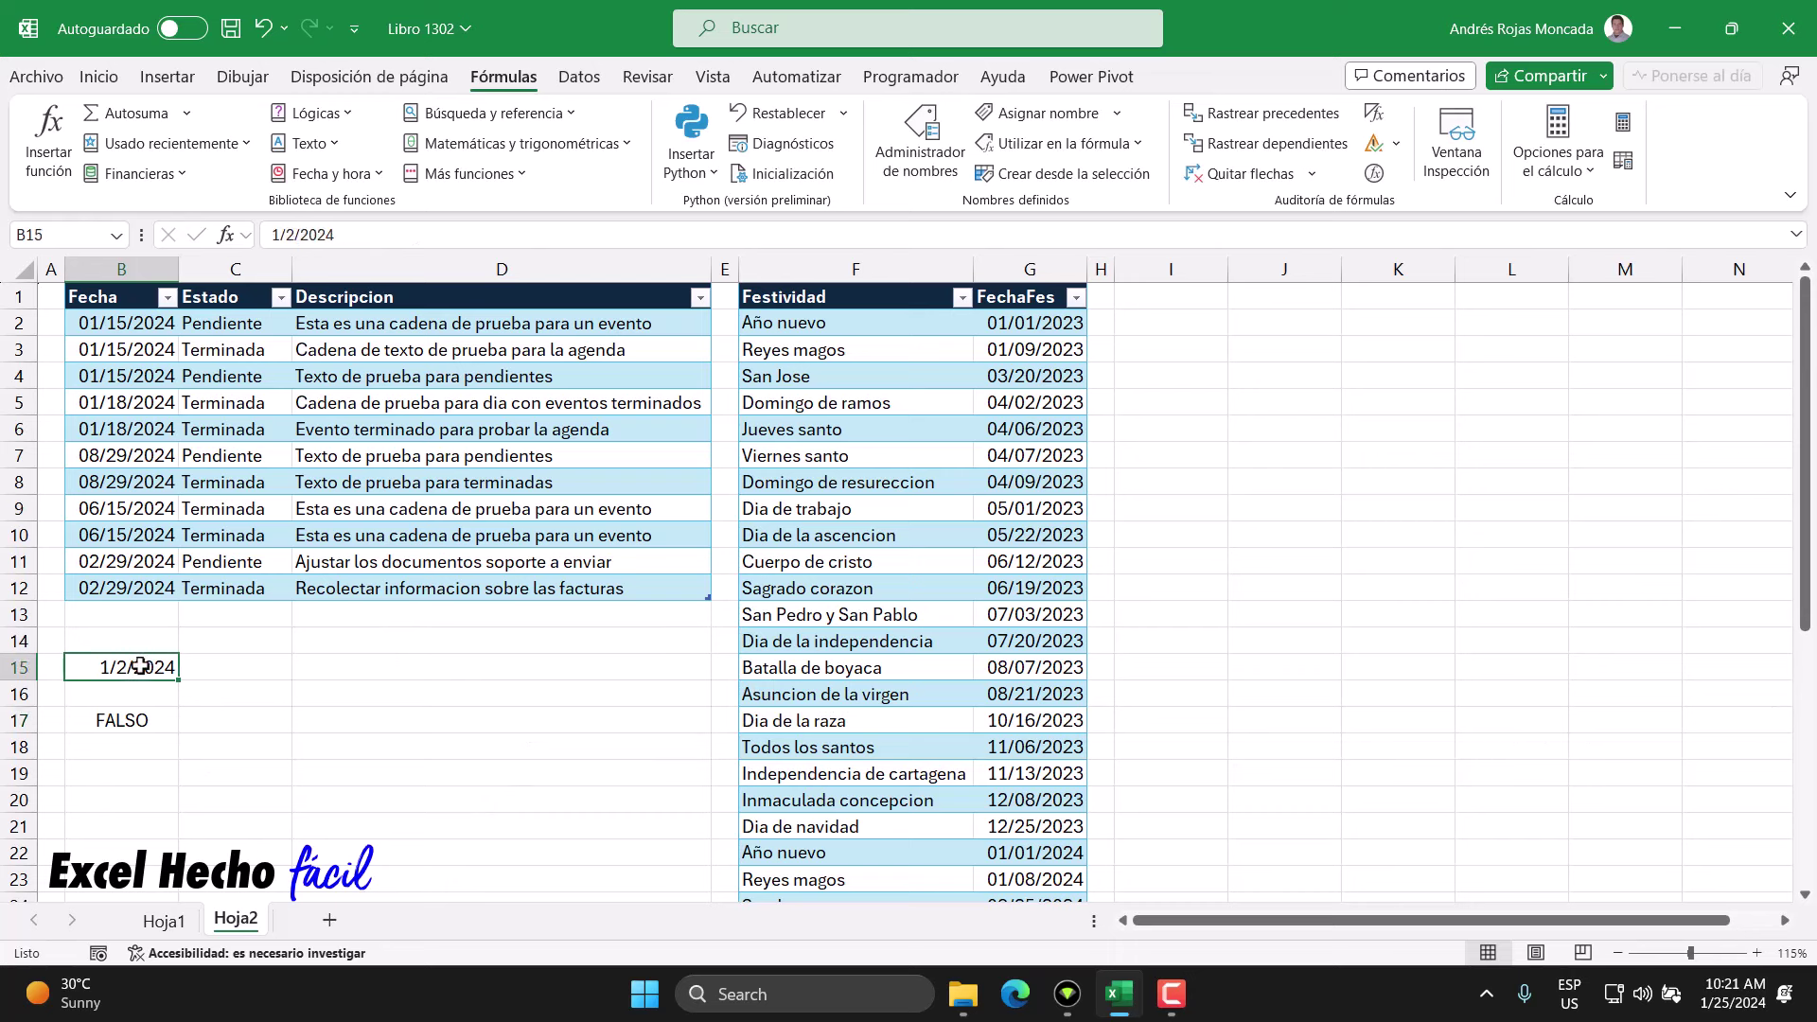
text(1/1/234)
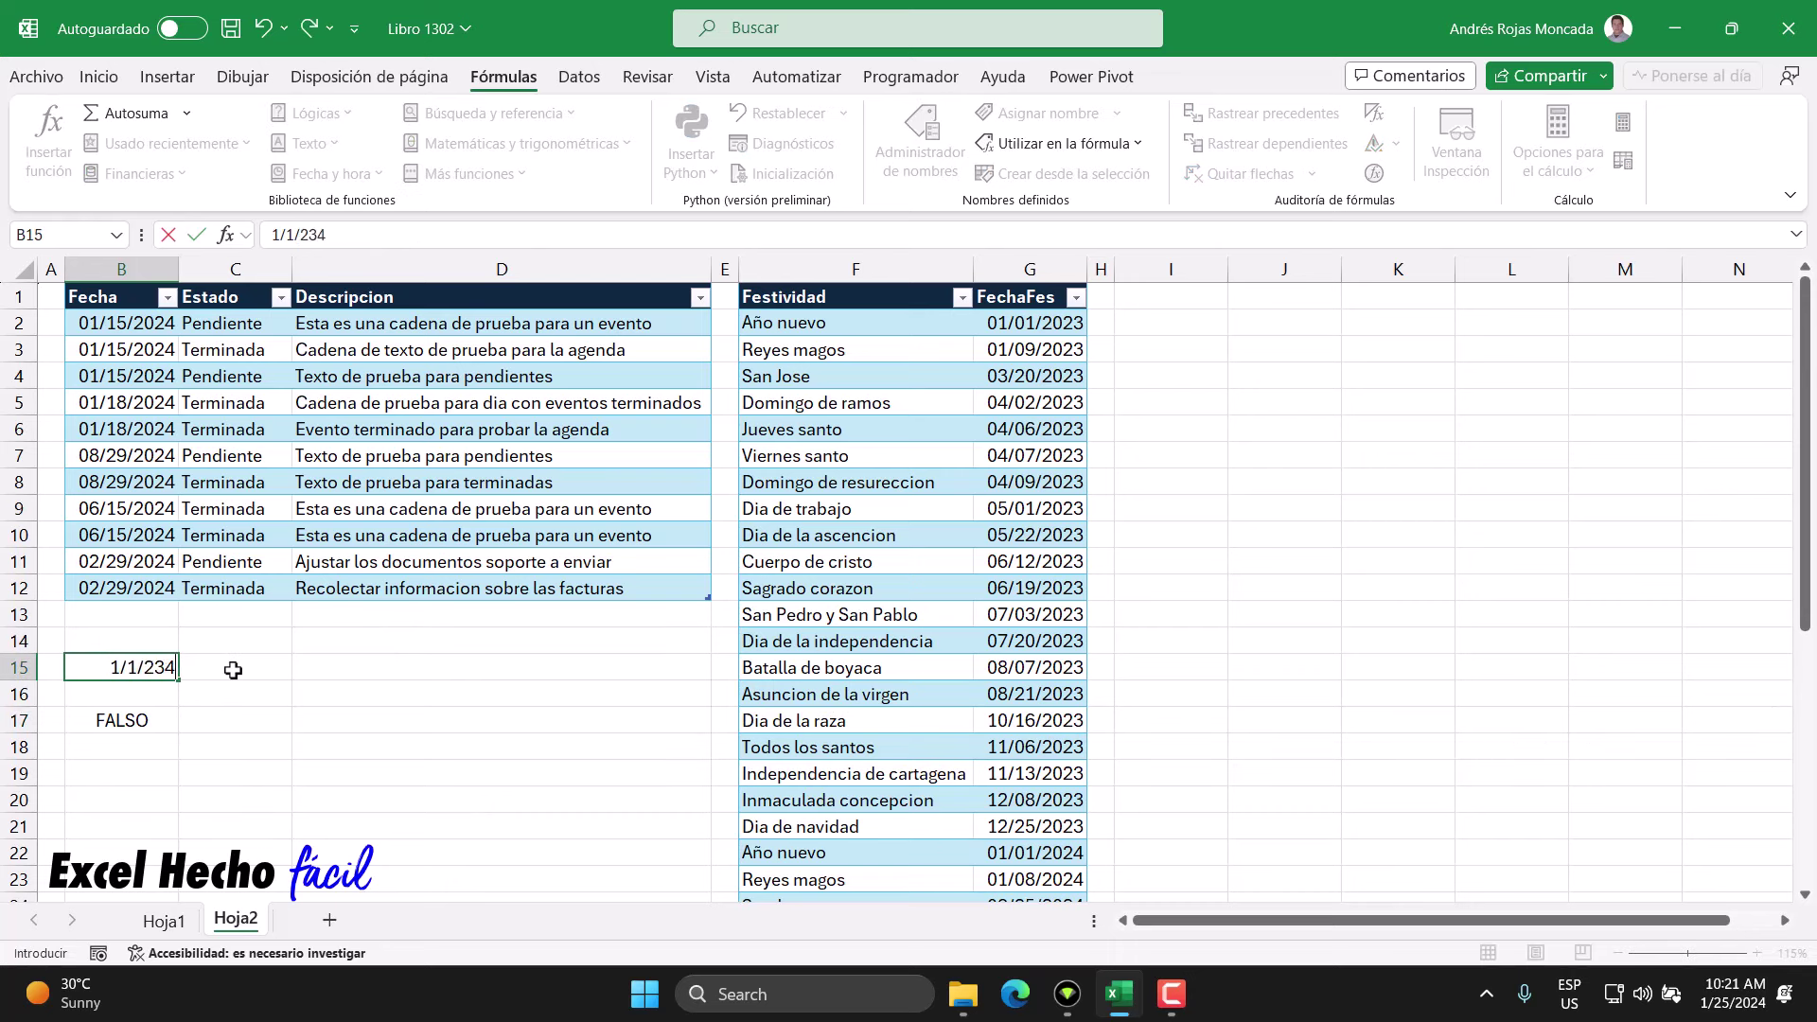
key(BackSpace)
key(BackSpace)
text(024)
key(Return)
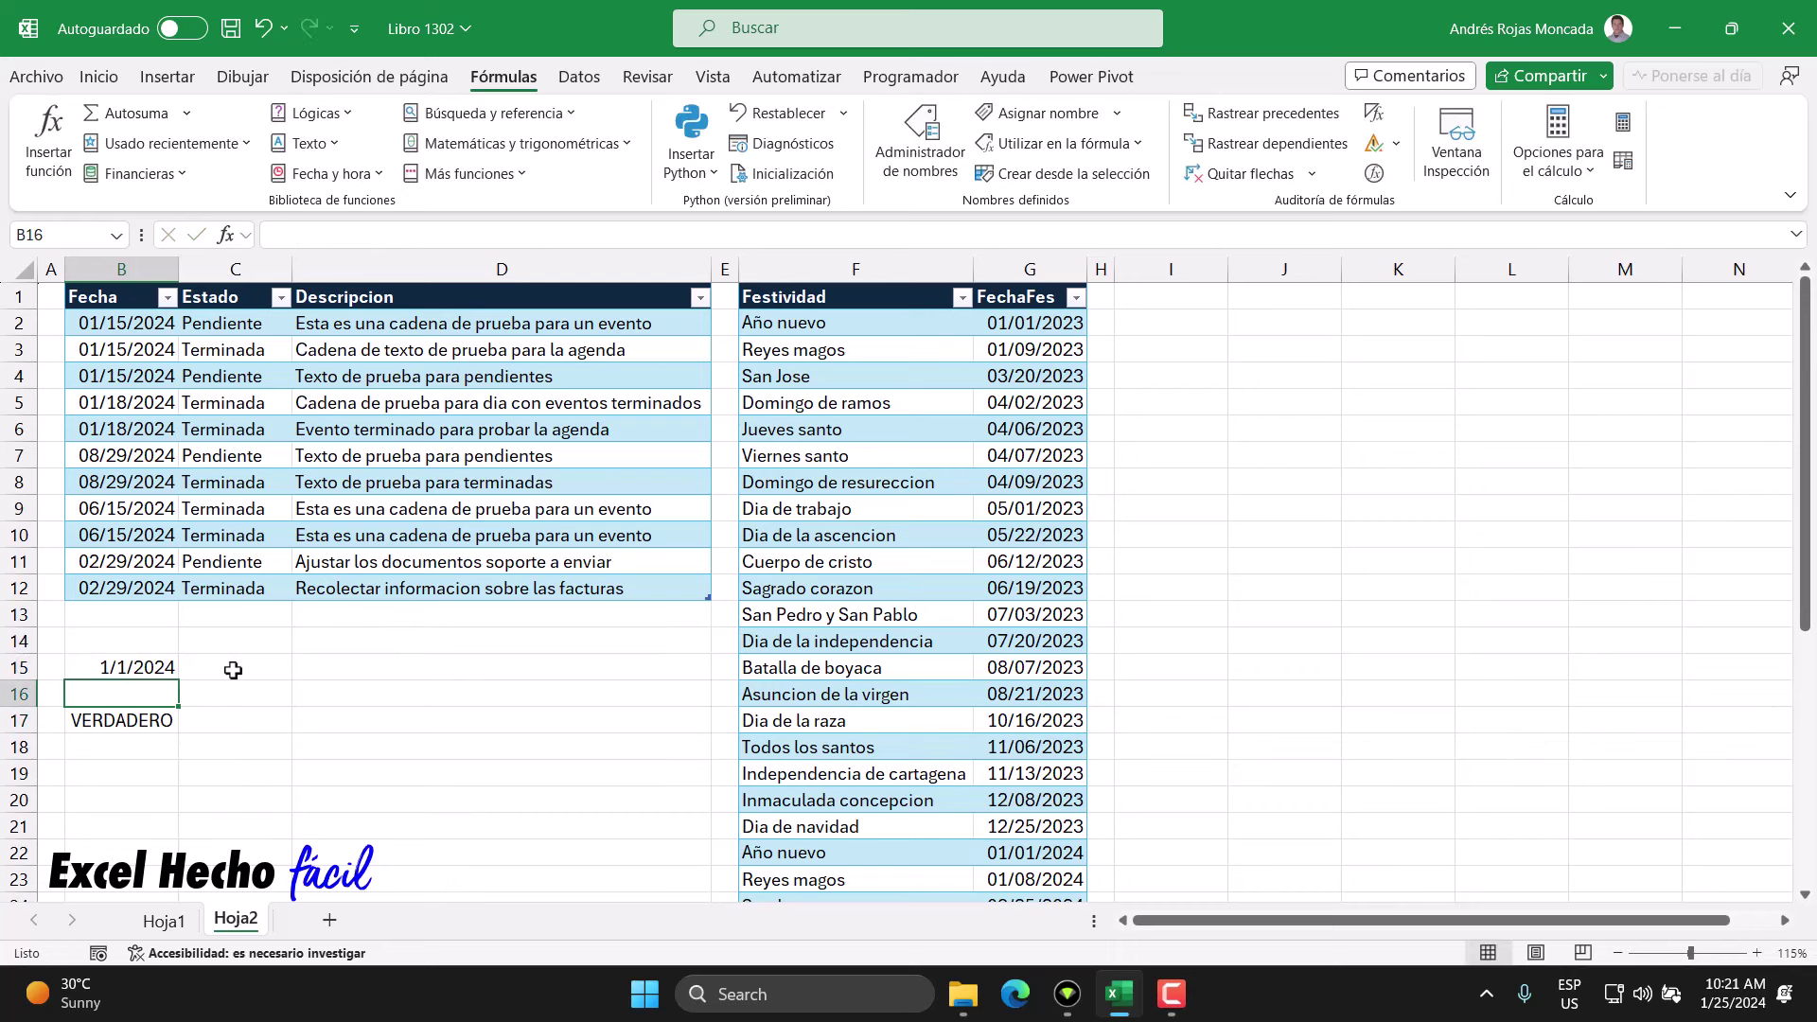
click(118, 720)
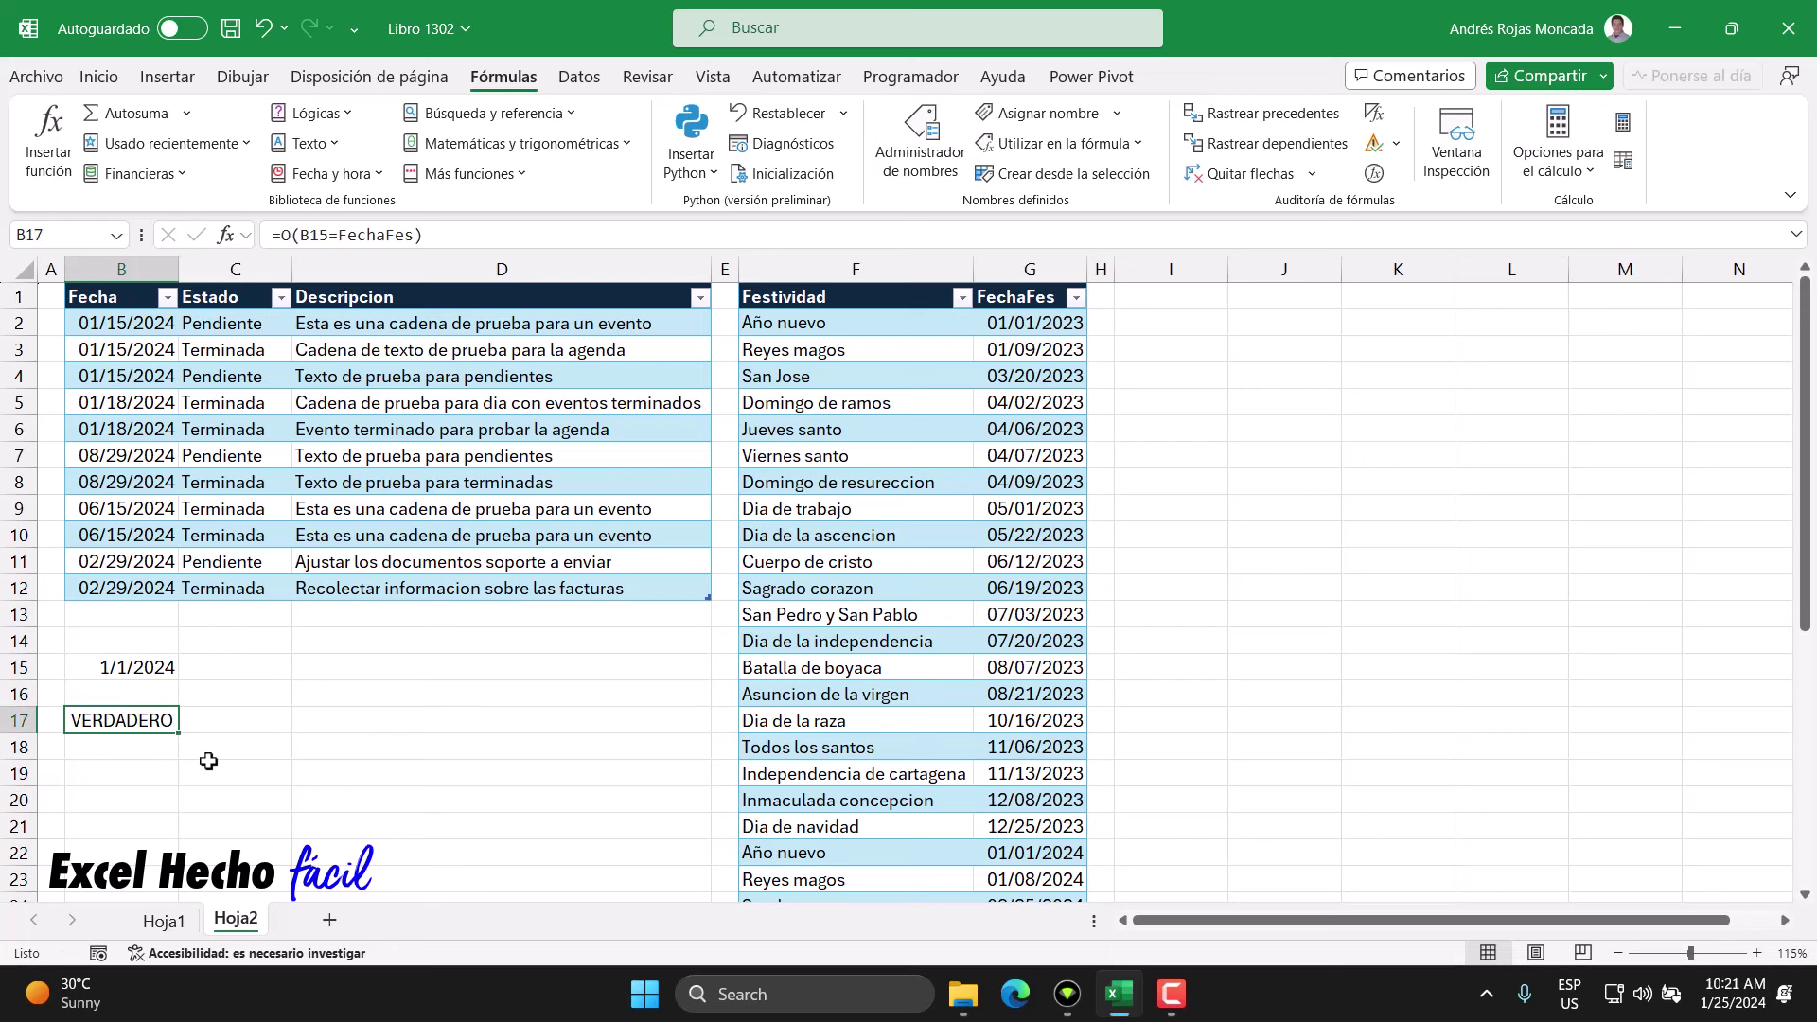
key(F2)
drag(238, 721, 142, 834)
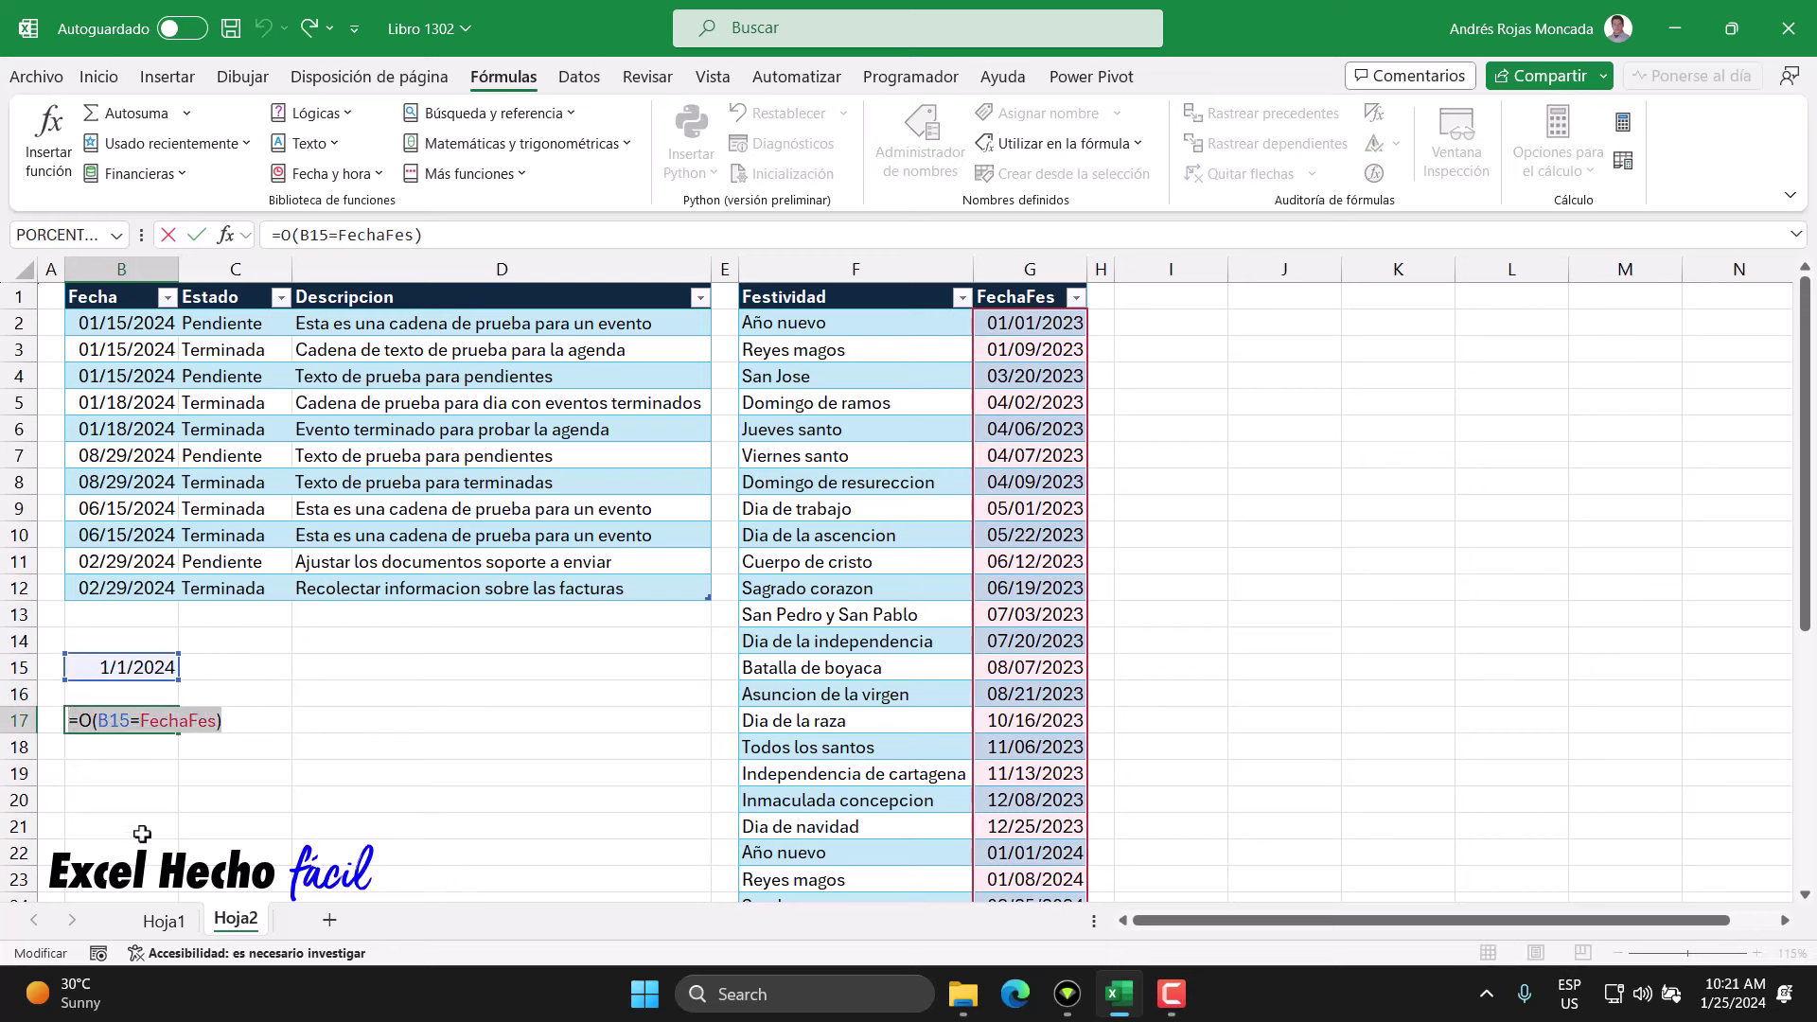
key(Escape)
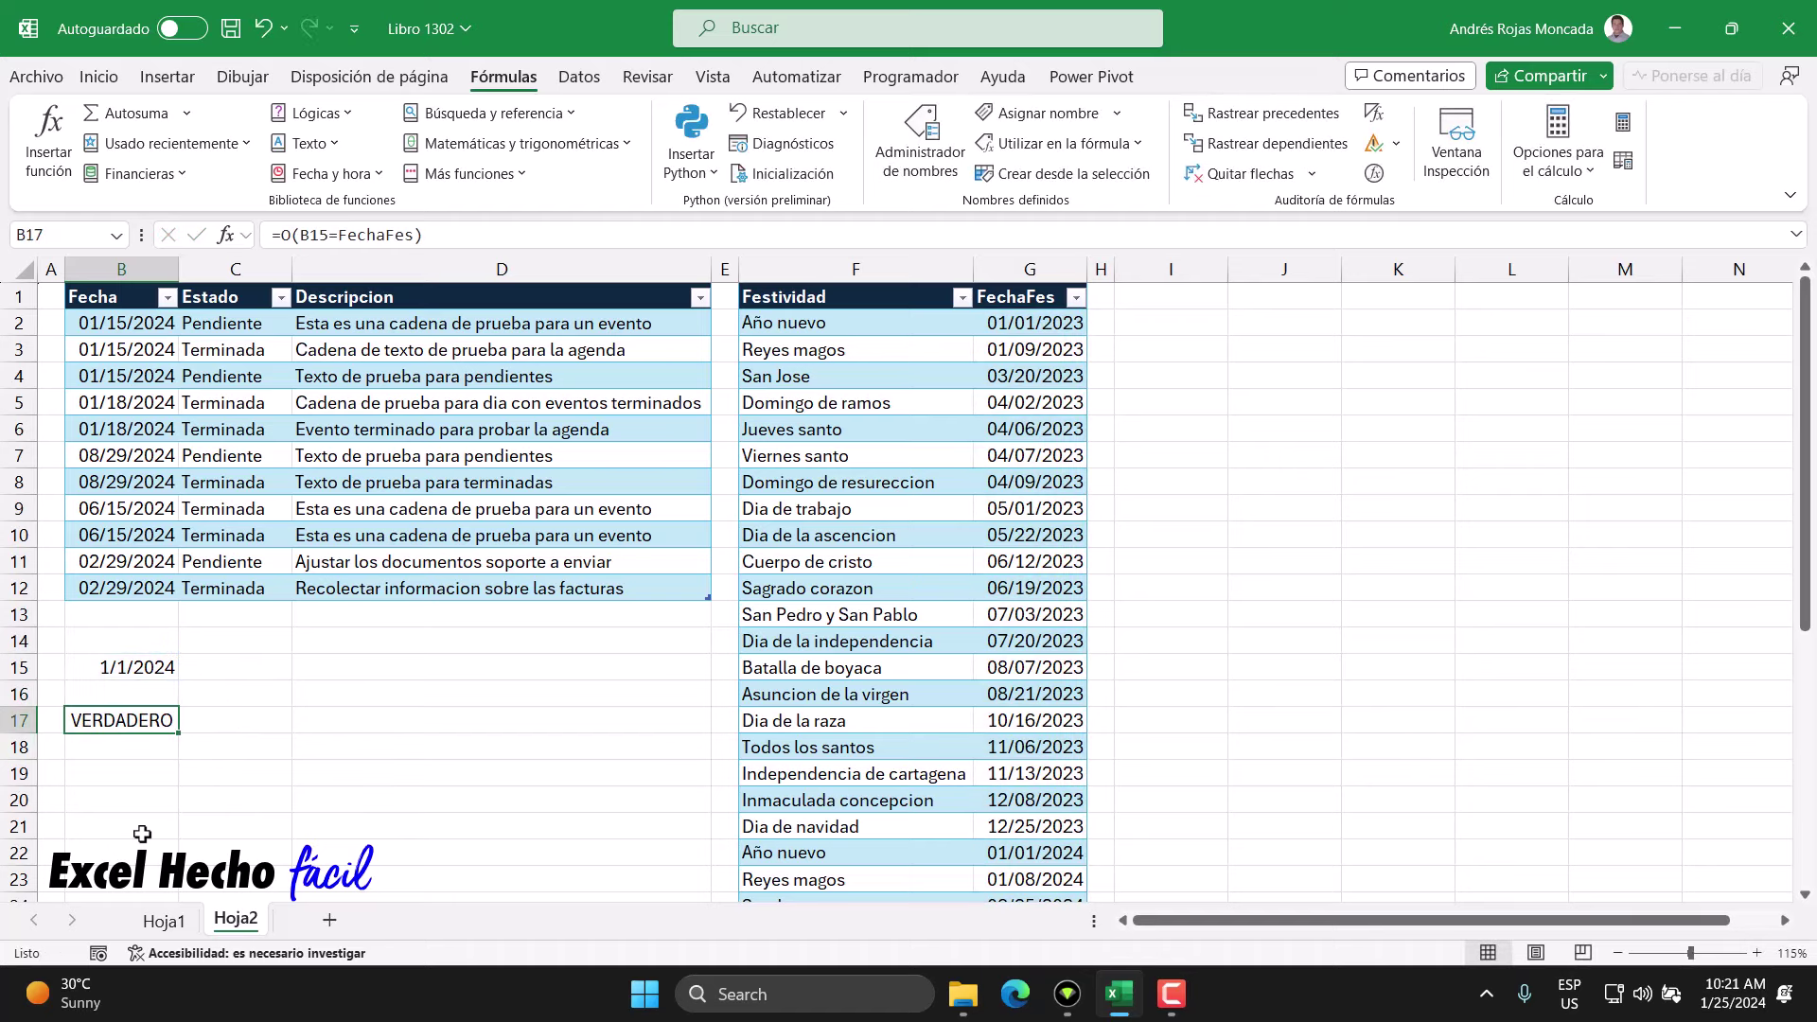
- On Hoja1, inspect the LET formula in C2 that spills the 2024 calendar
click(164, 920)
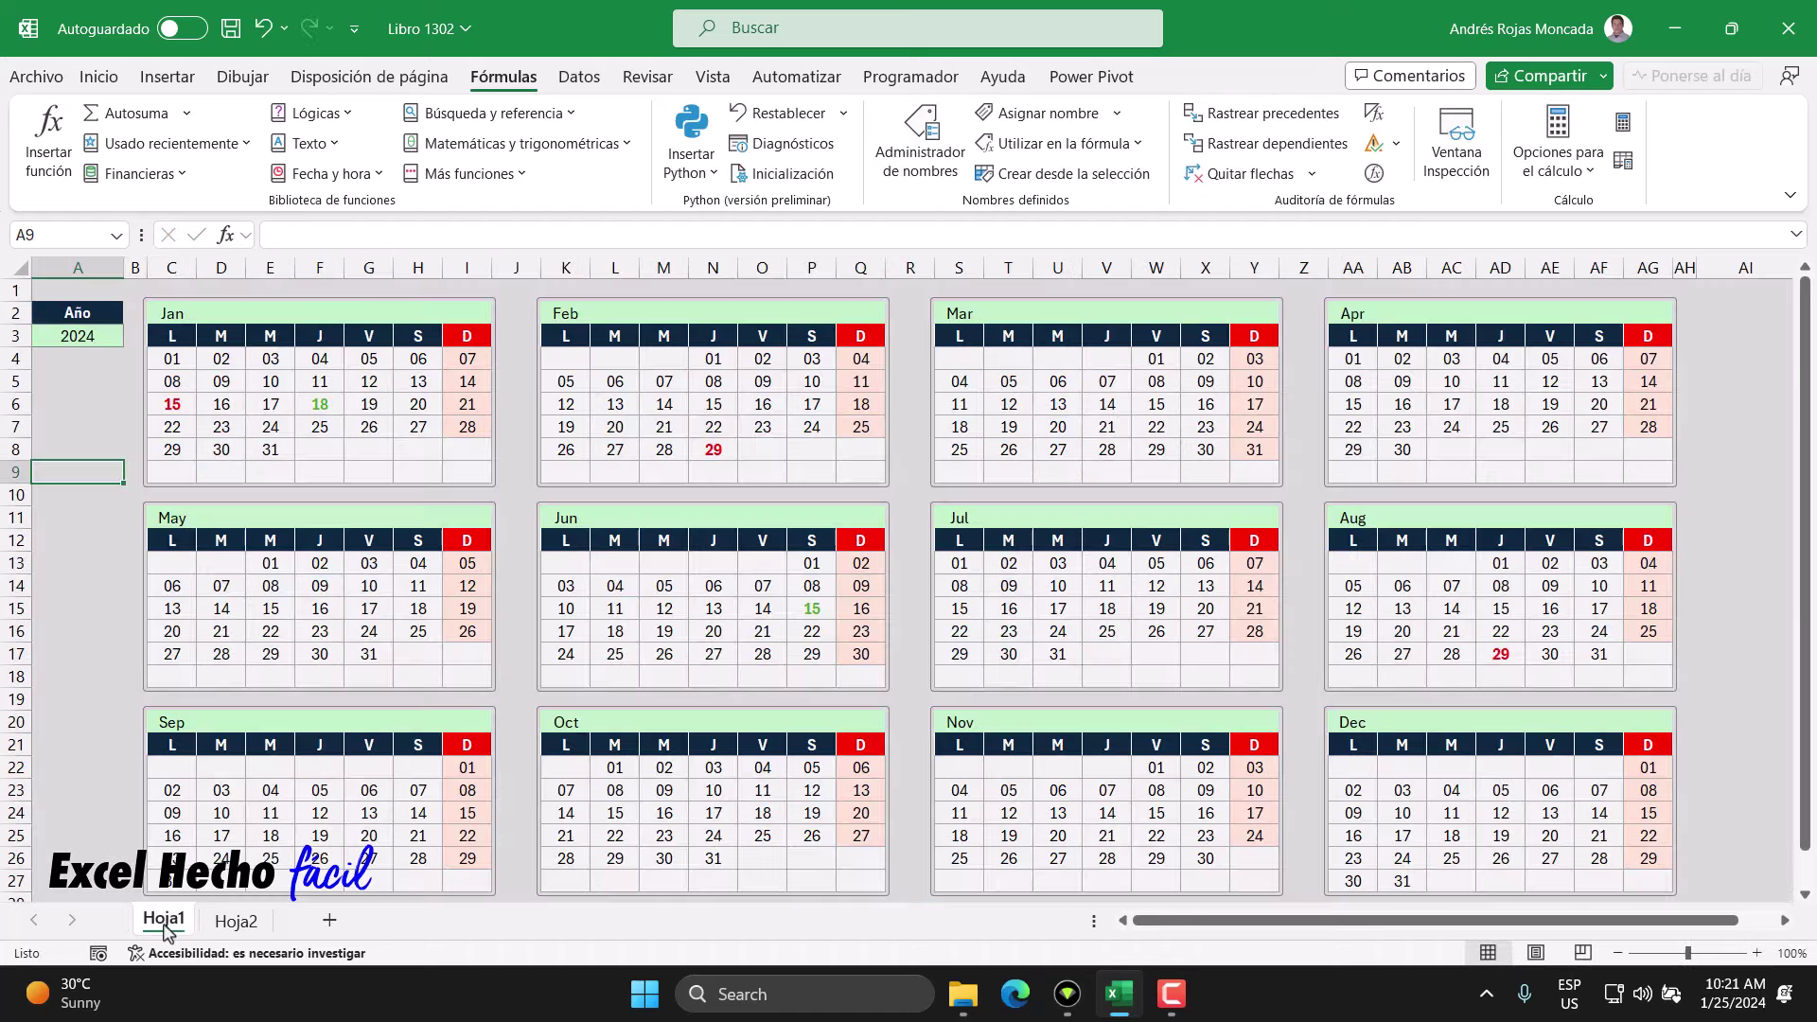
click(175, 317)
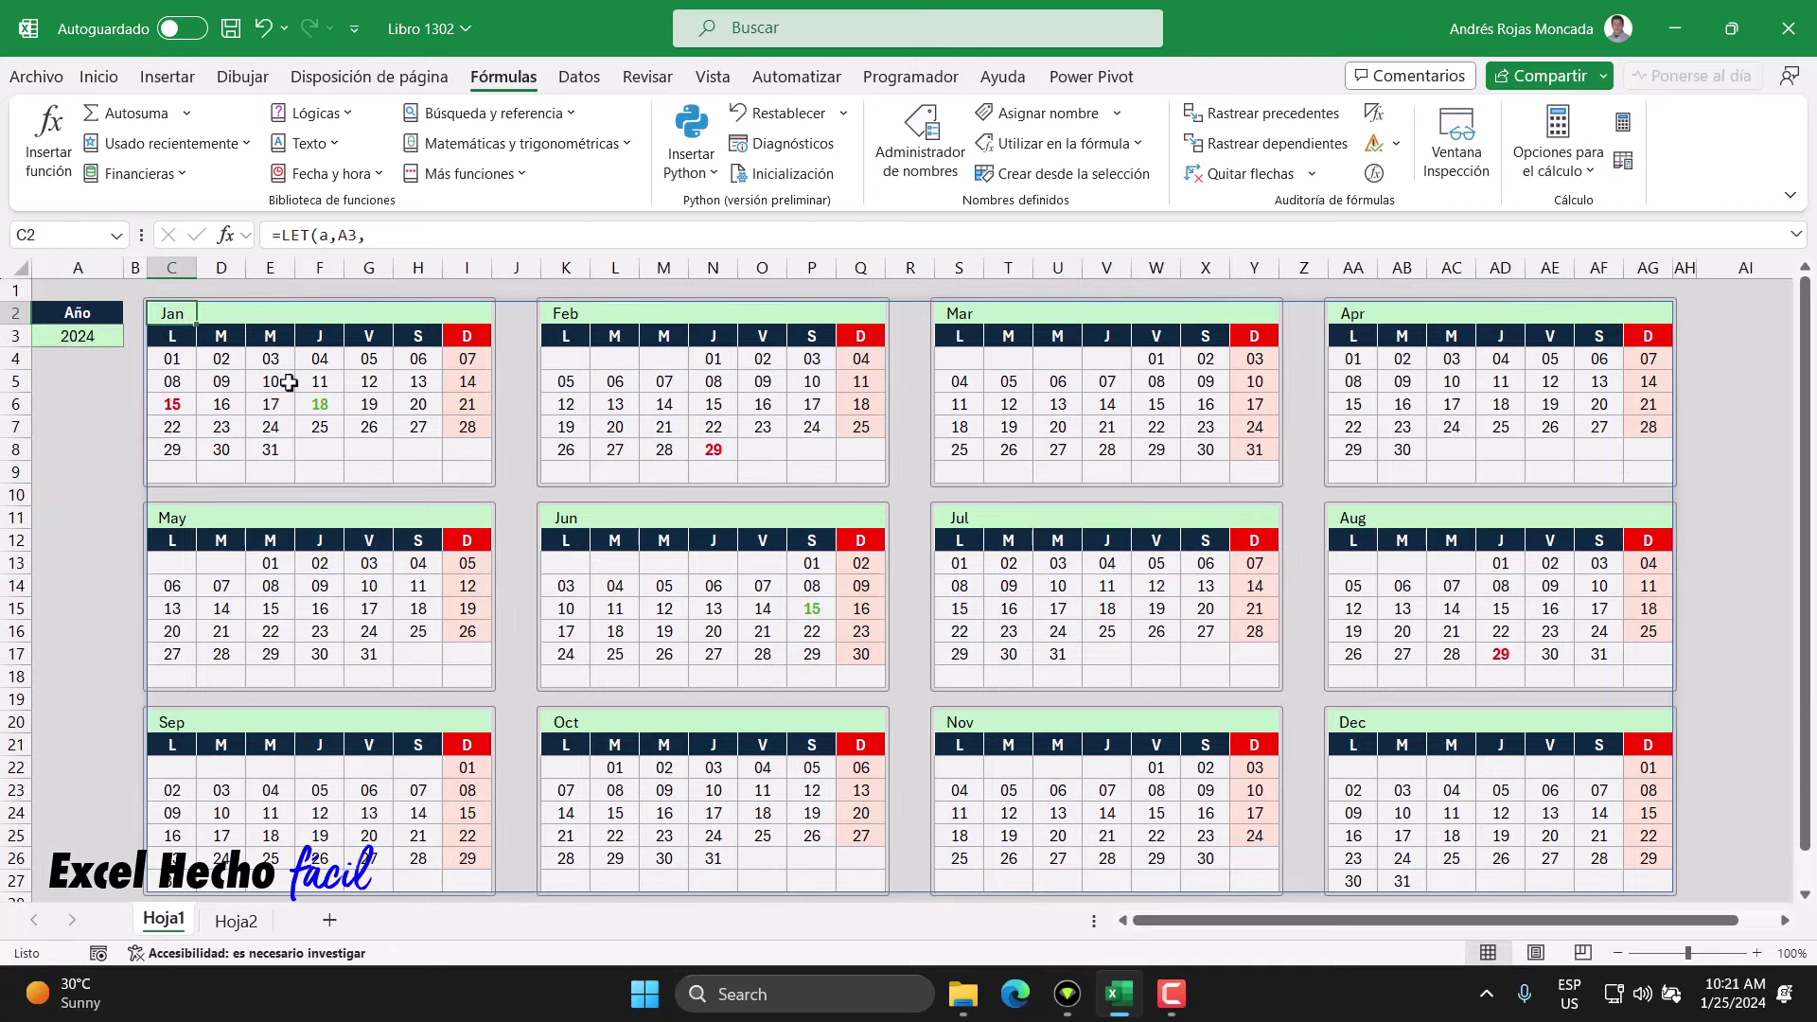
click(99, 79)
click(462, 159)
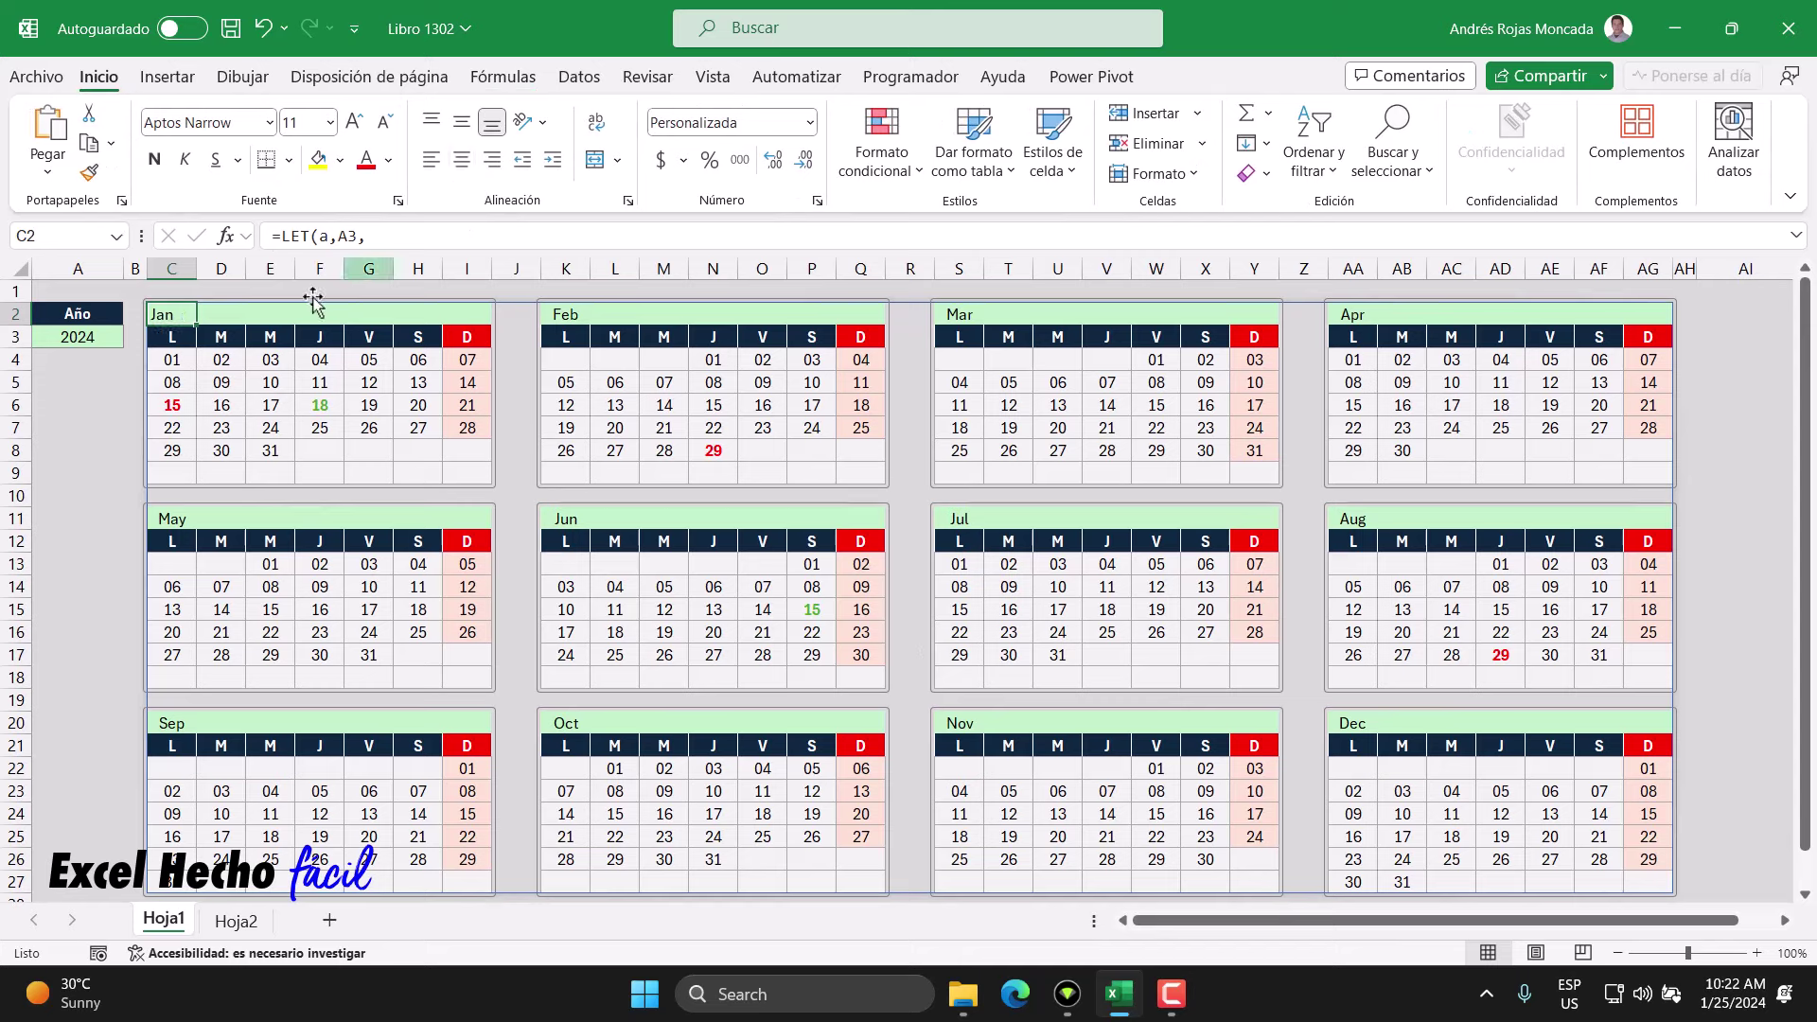
key(F2)
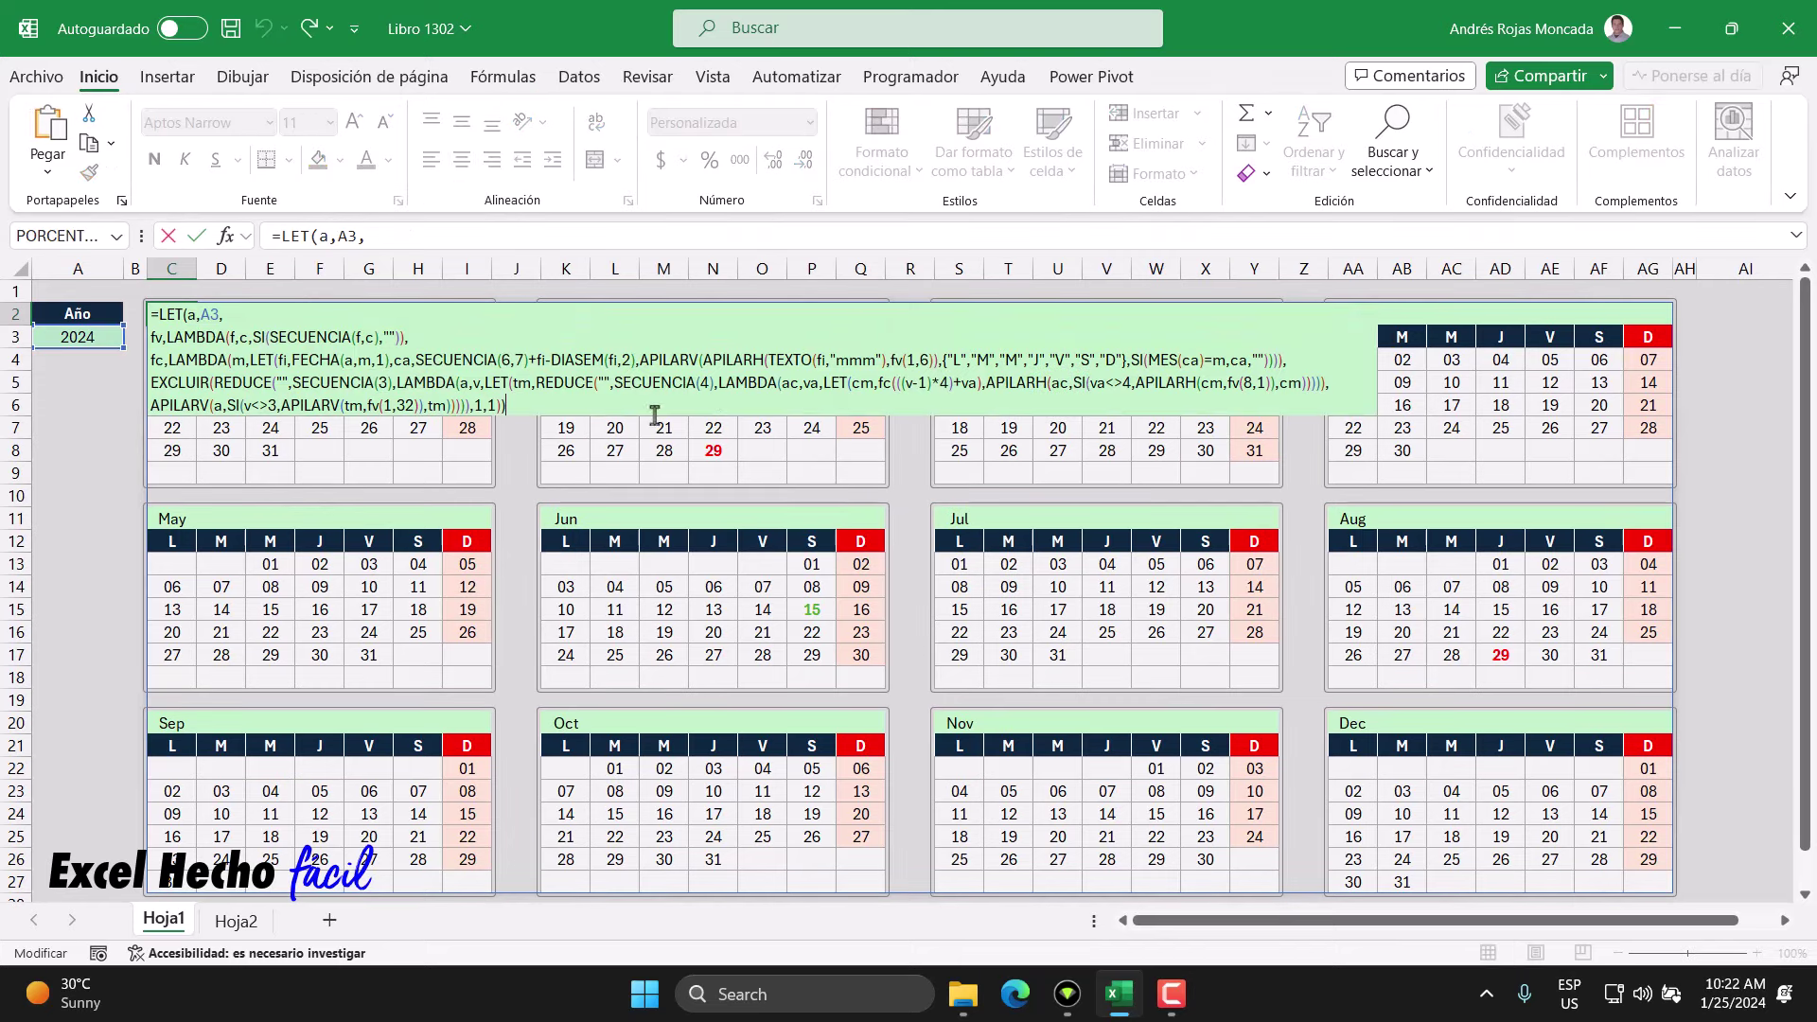
key(Escape)
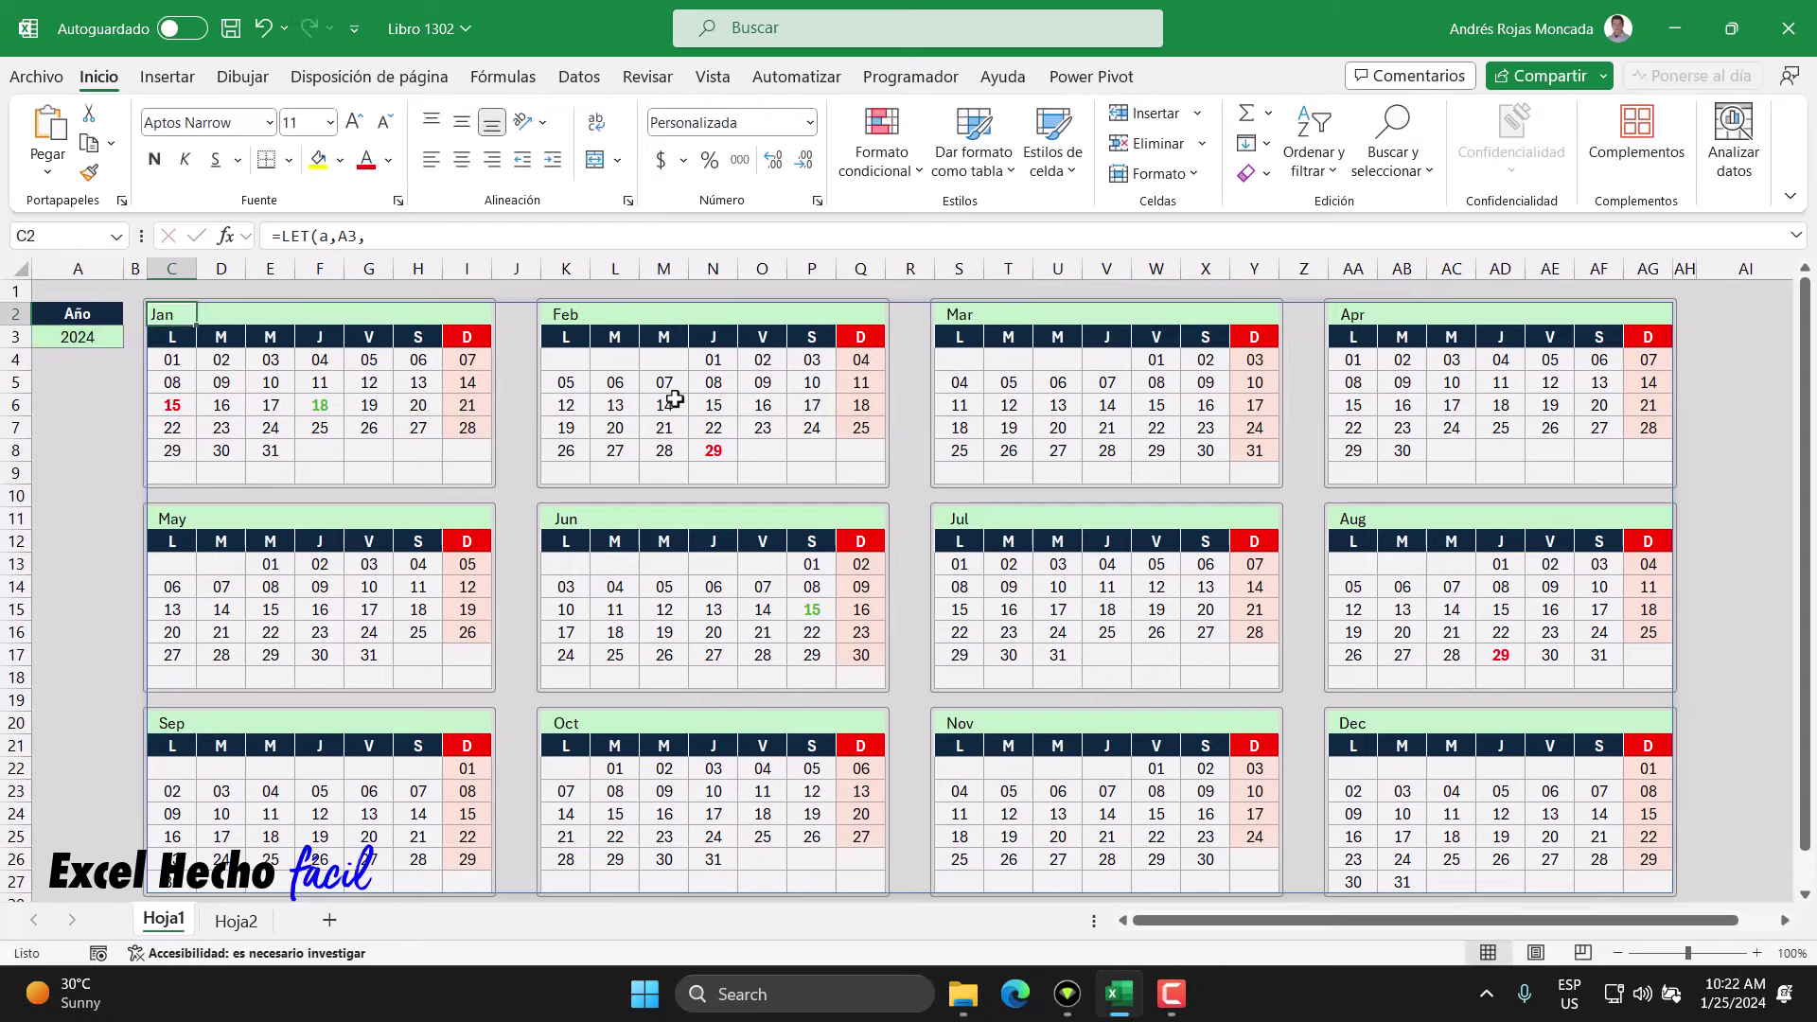
click(461, 159)
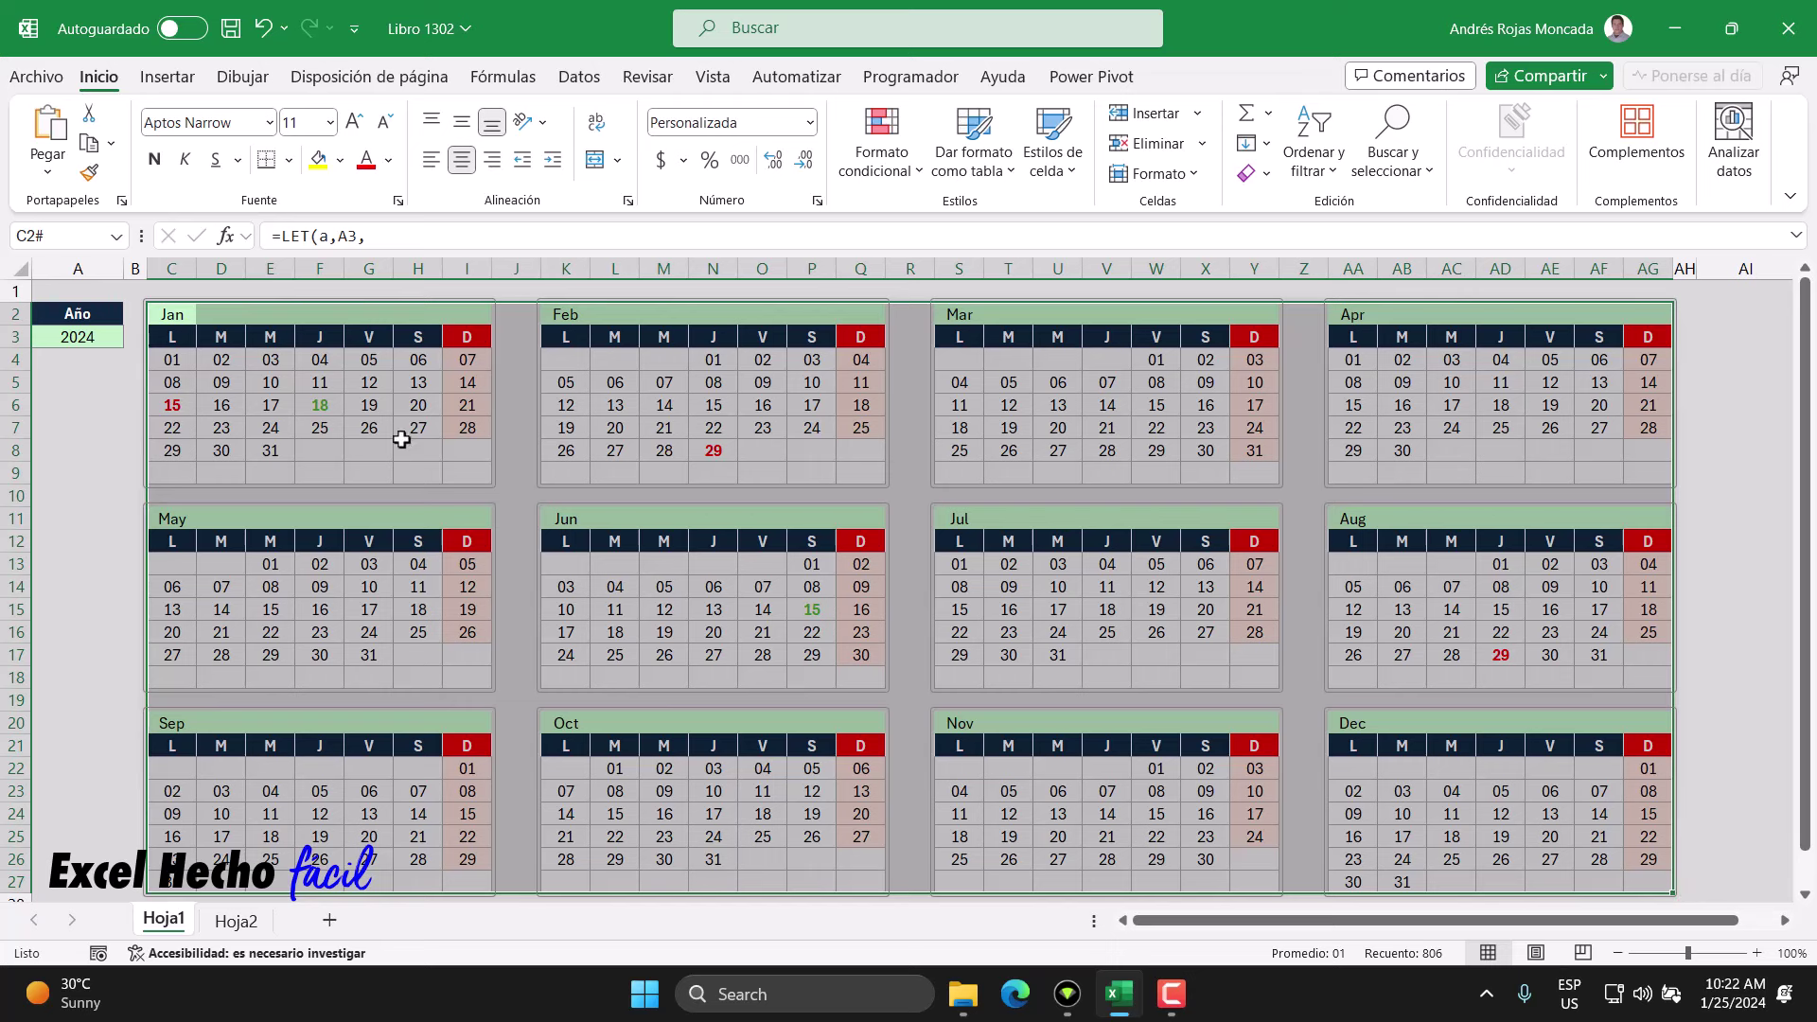
- Create a new conditional formatting rule of type 'Utilice una fórmula que determine las celdas para aplicar formato'
click(881, 151)
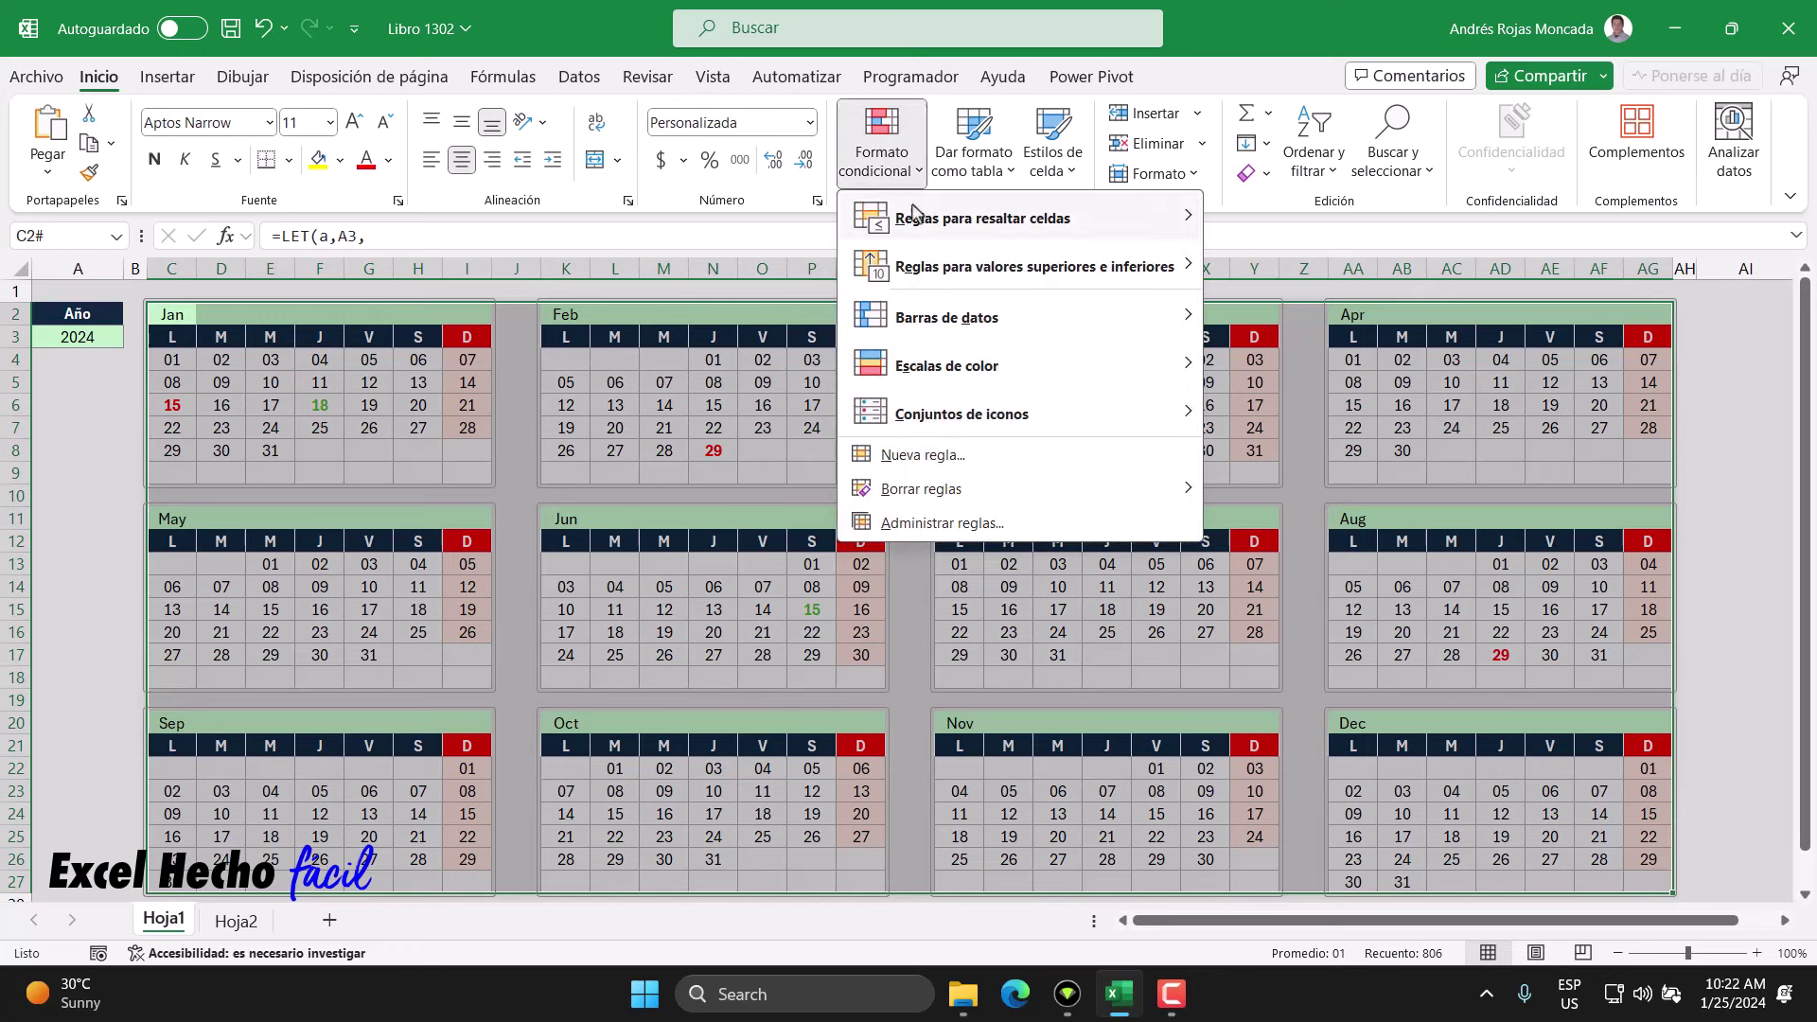
click(923, 455)
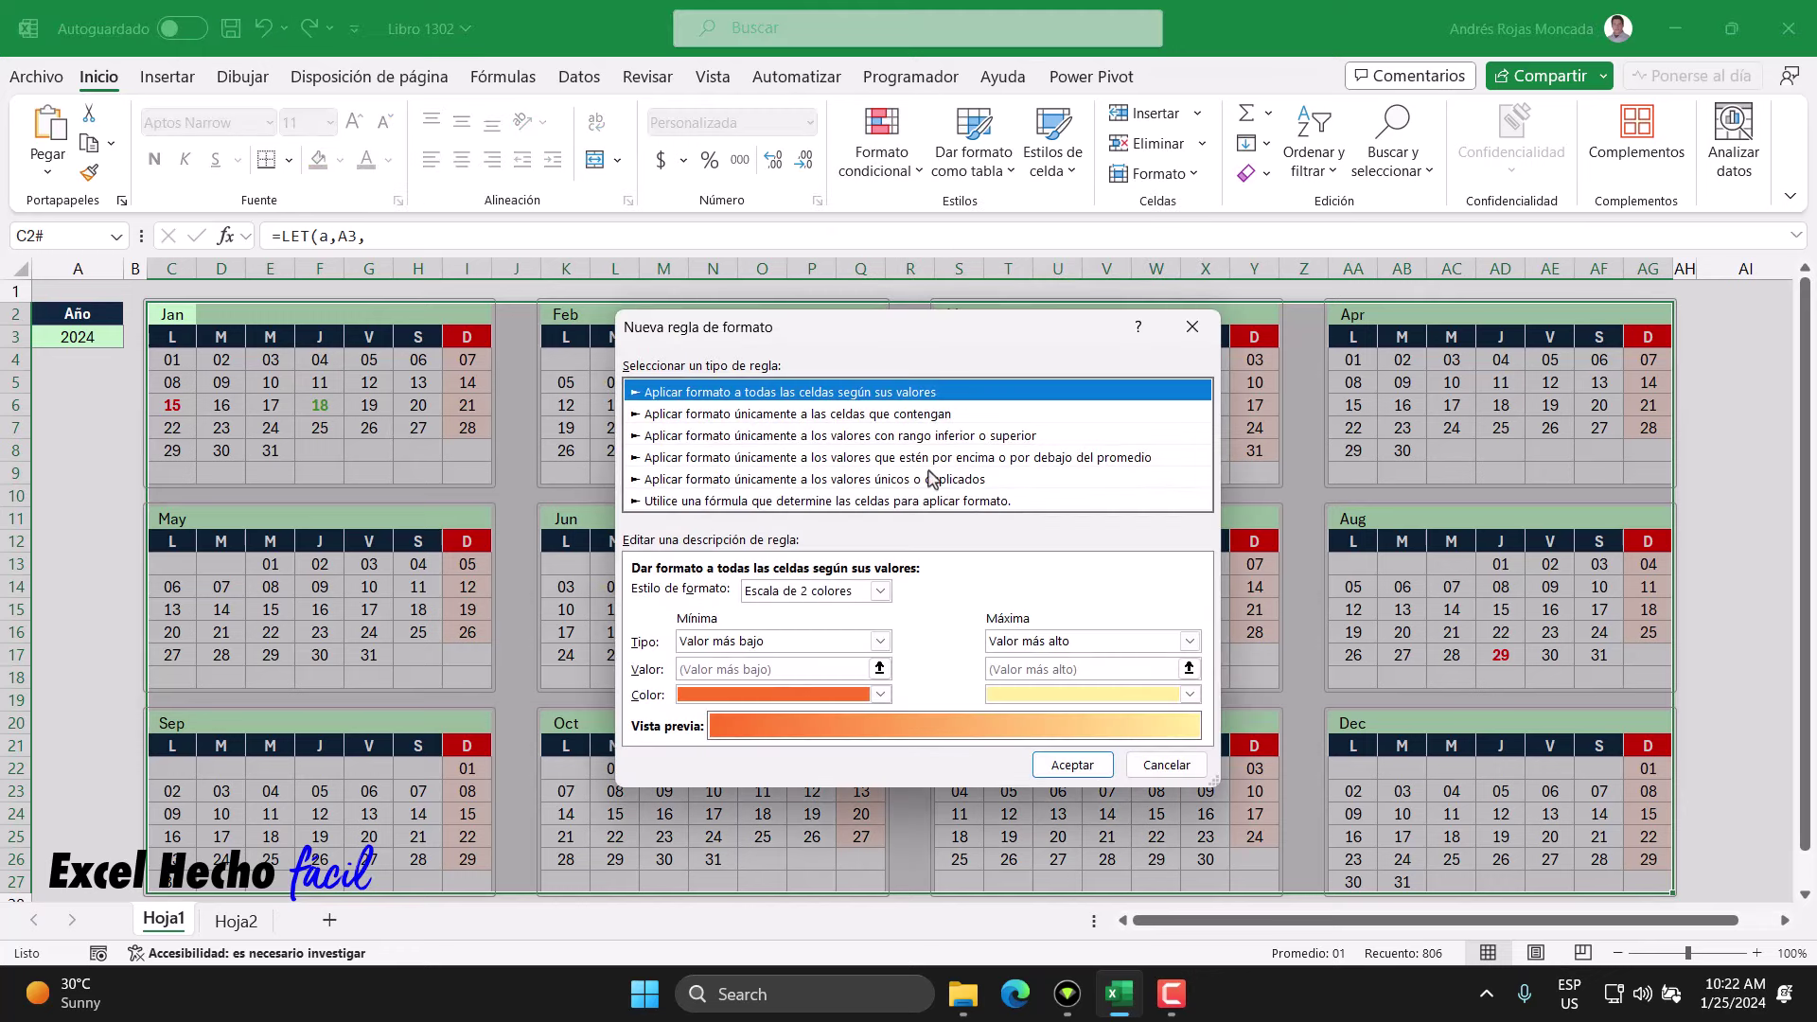
click(920, 502)
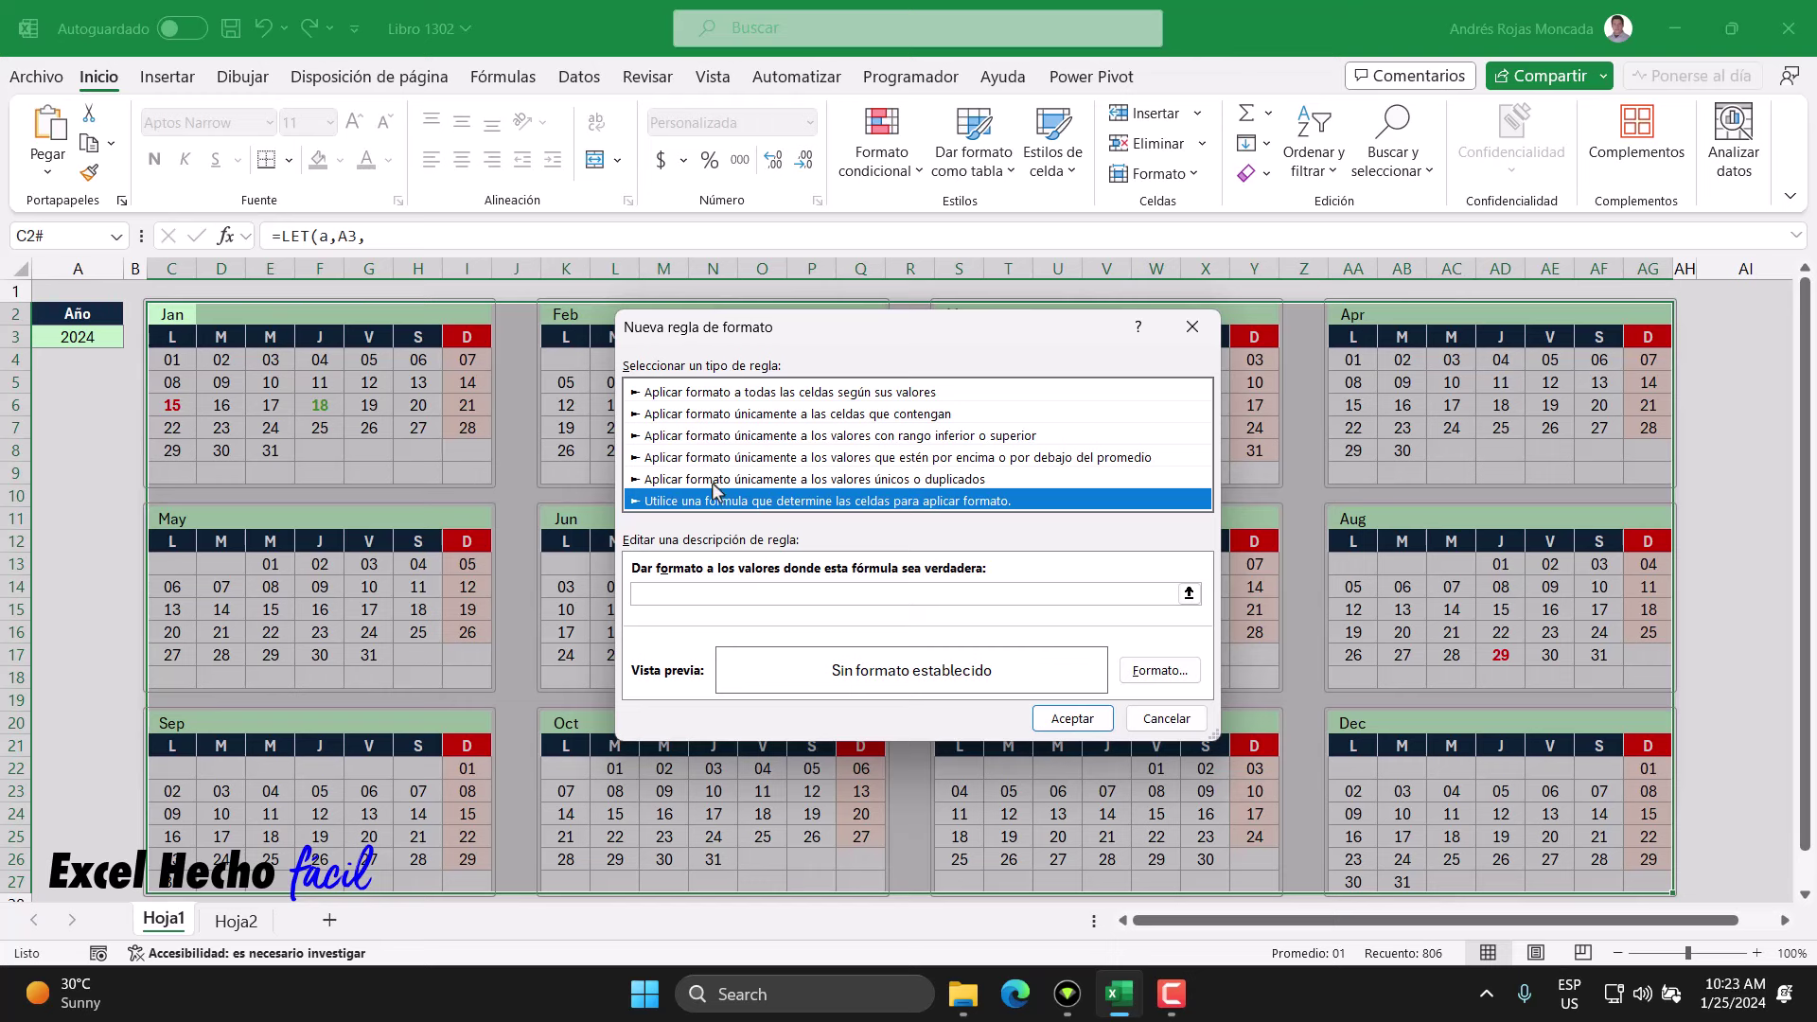
- Enter the rule formula =O(C2=FechaFes), pointing it at the calendar's first cell C2
click(705, 593)
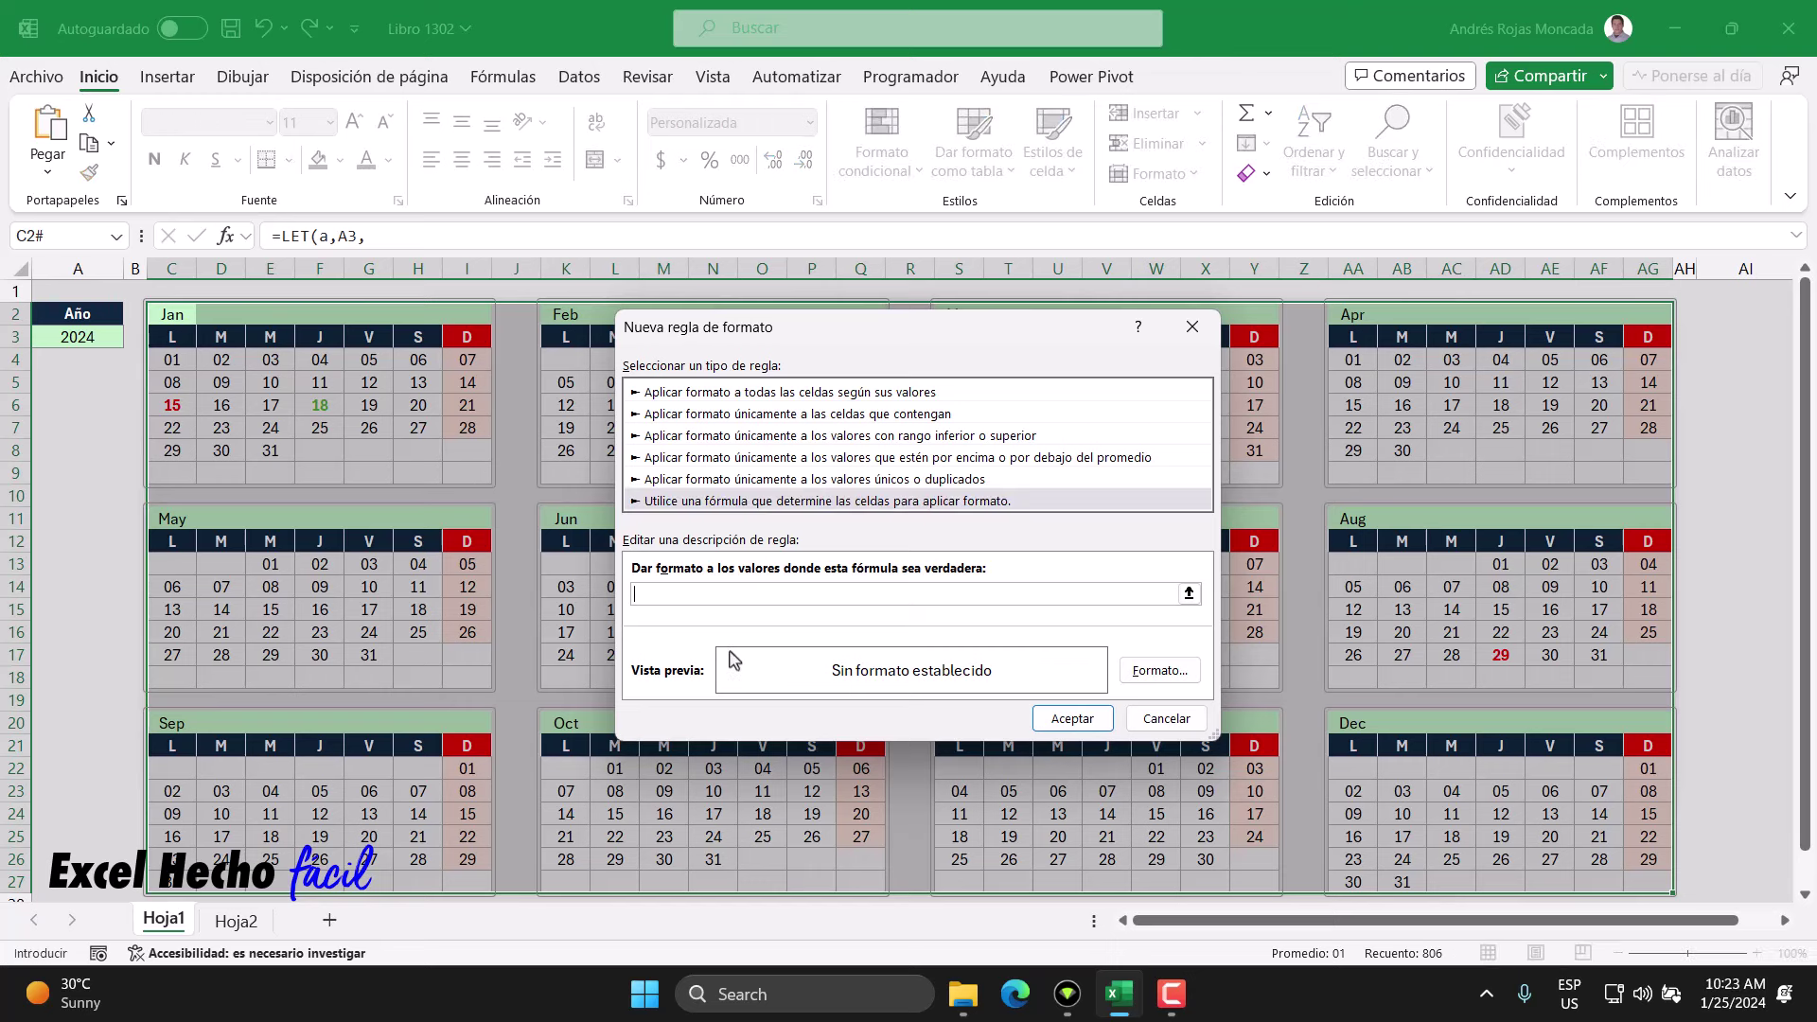
text(=O(B15=FechaFes))
click(665, 597)
click(172, 312)
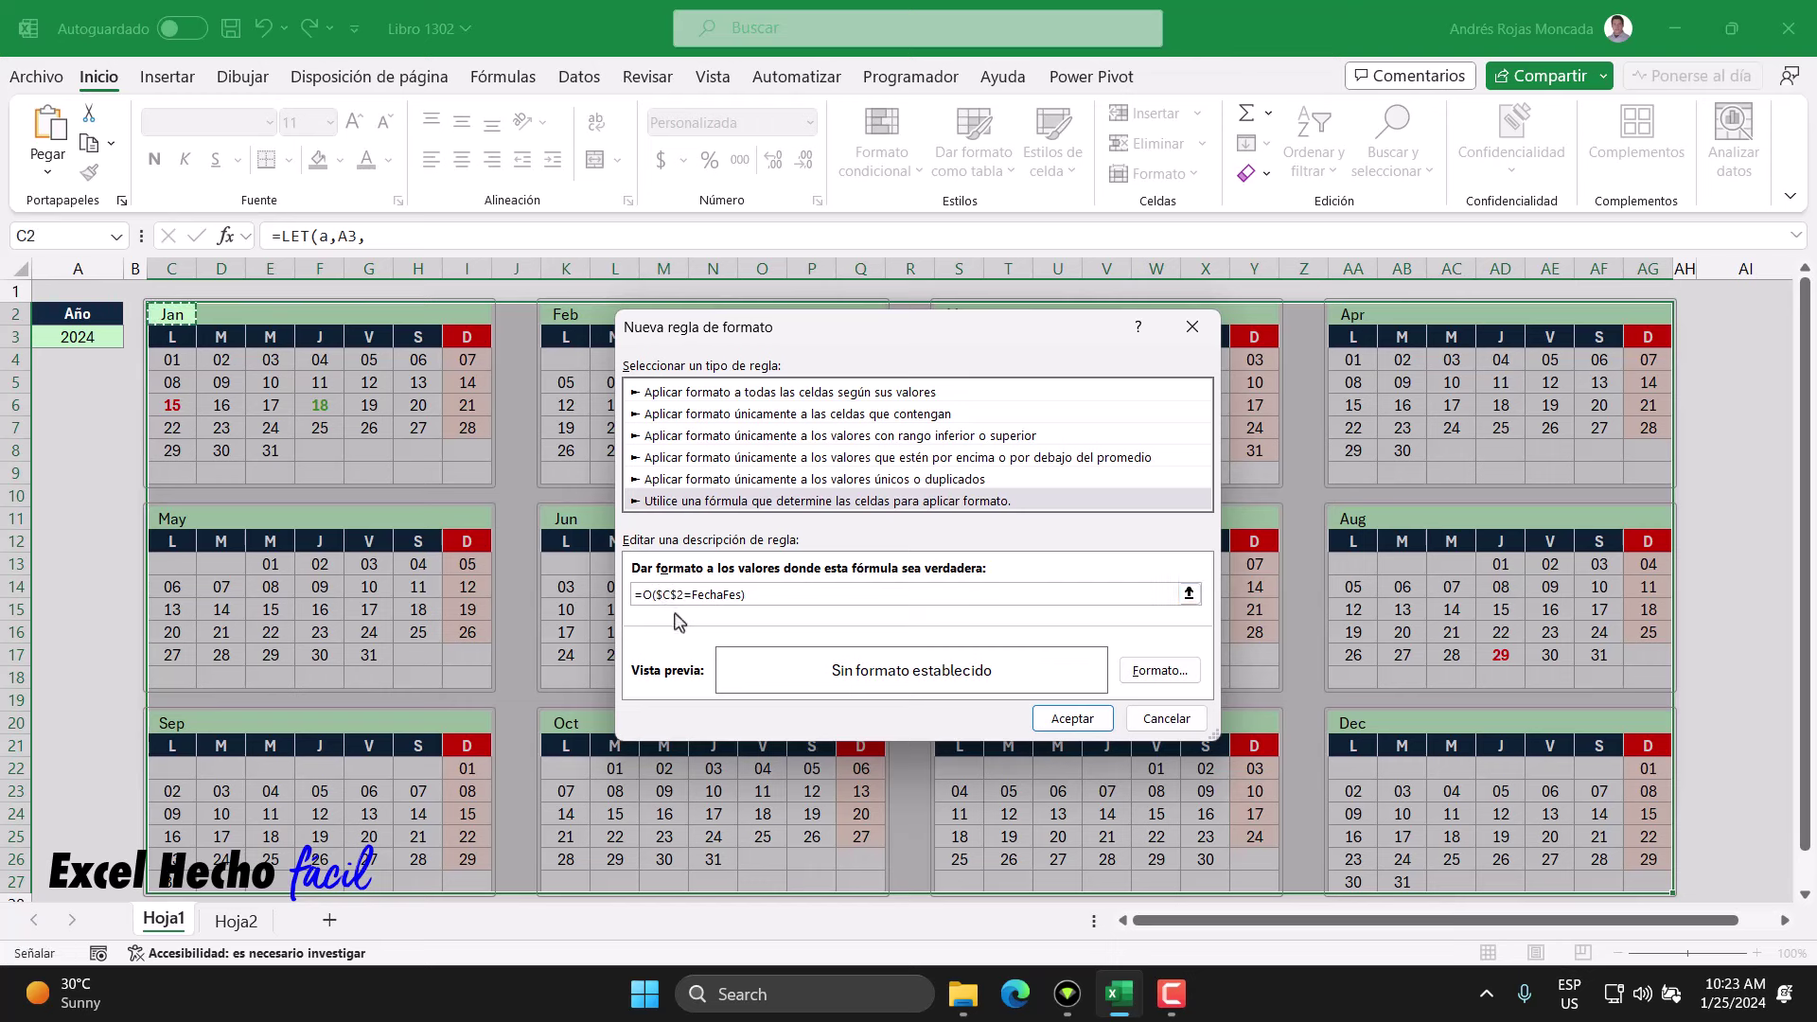
key(F4)
key(F4)
- Format matching dates with a light pink fill and red font, then apply the rule
click(1168, 673)
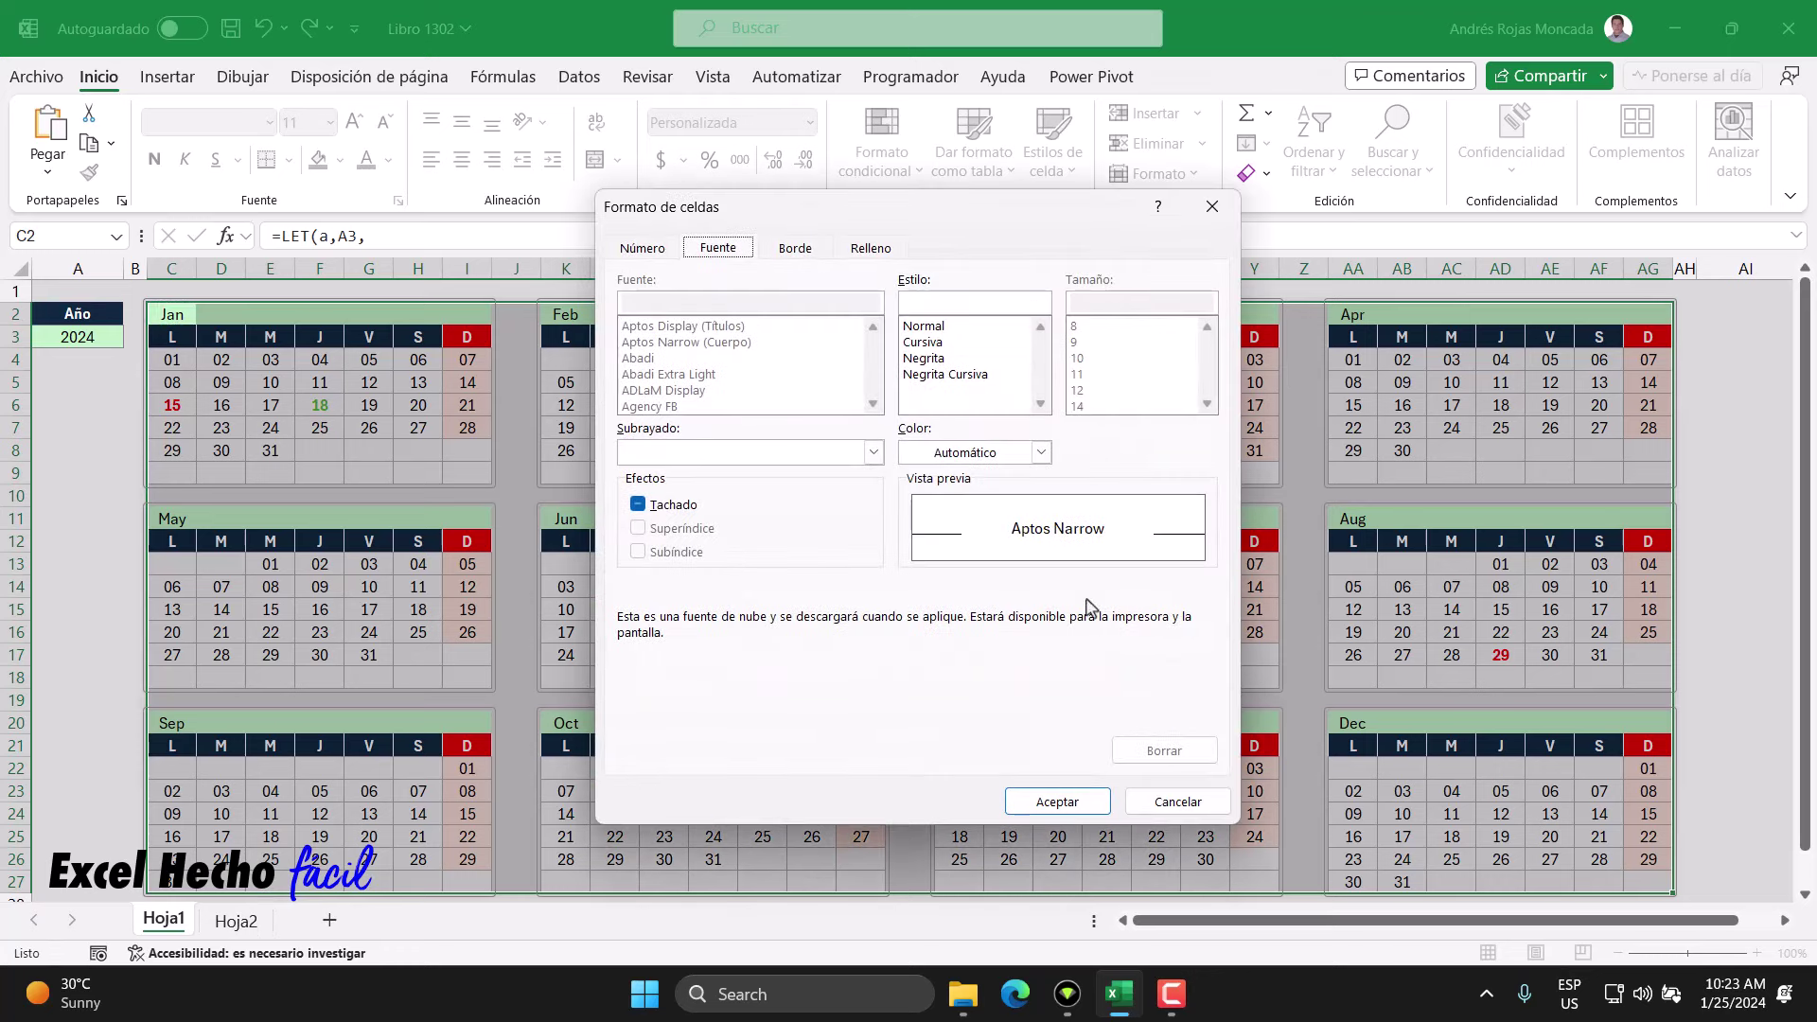
click(870, 248)
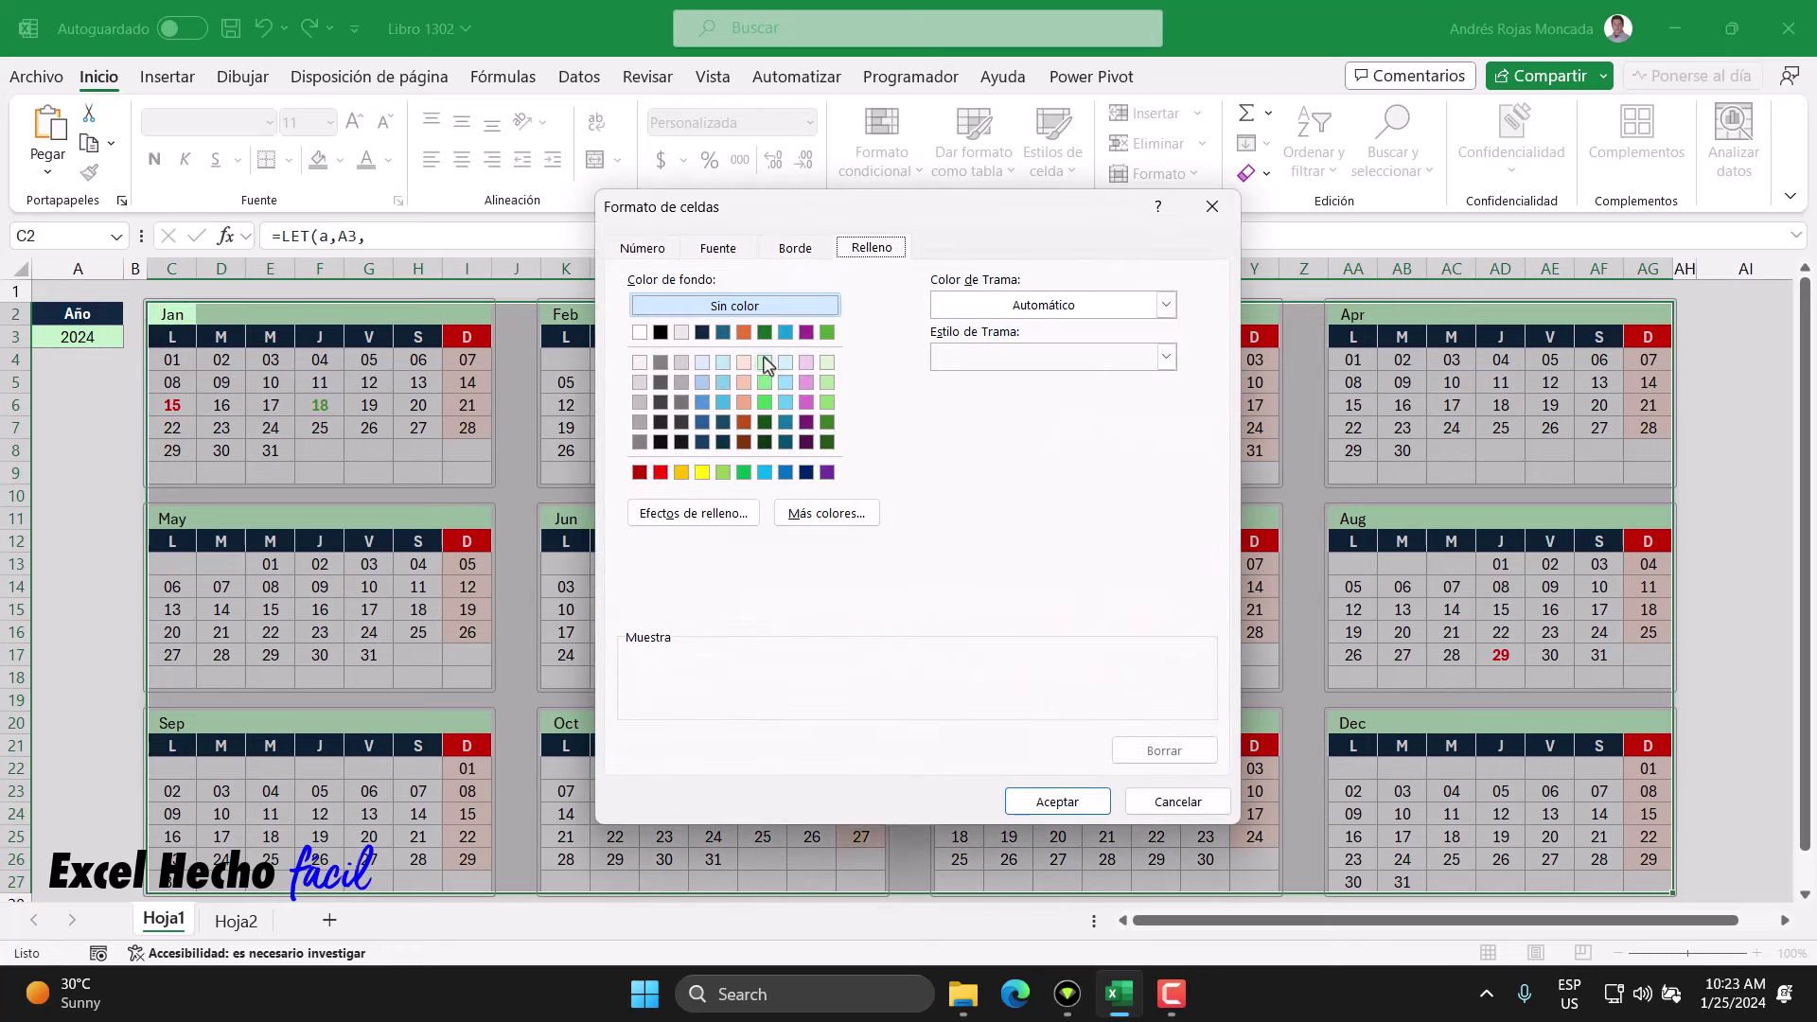
click(744, 363)
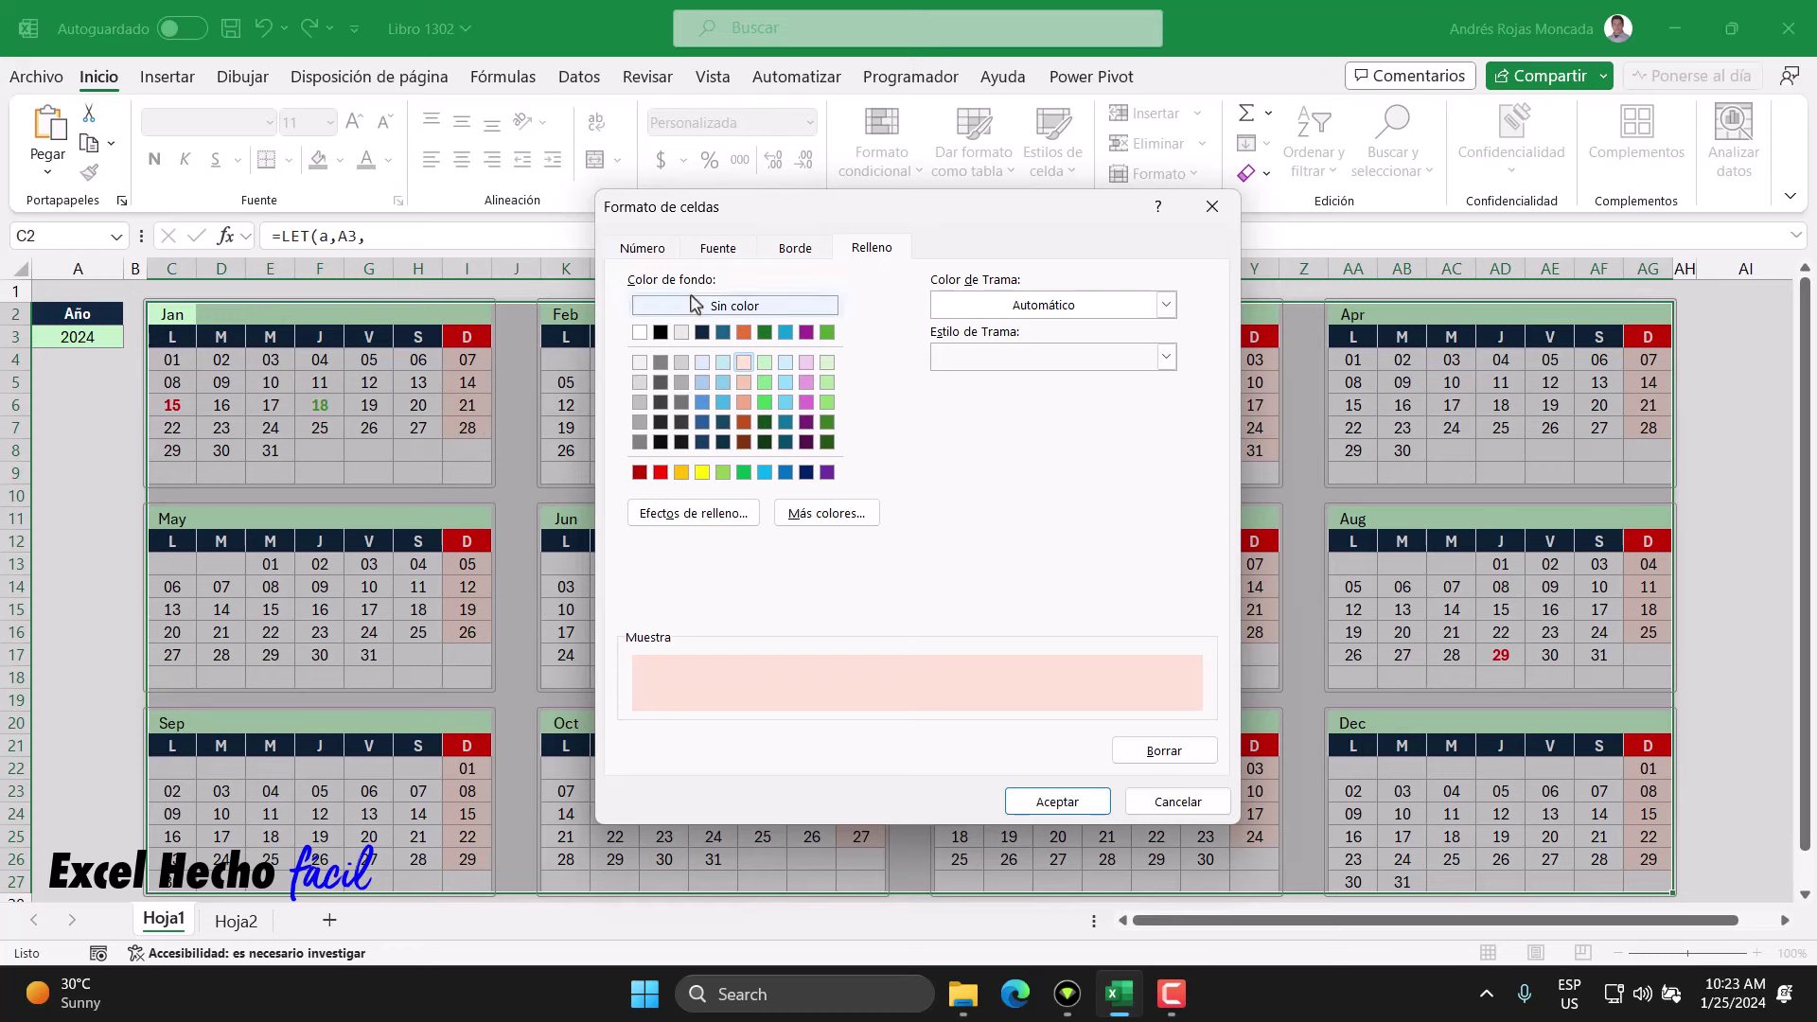
click(705, 251)
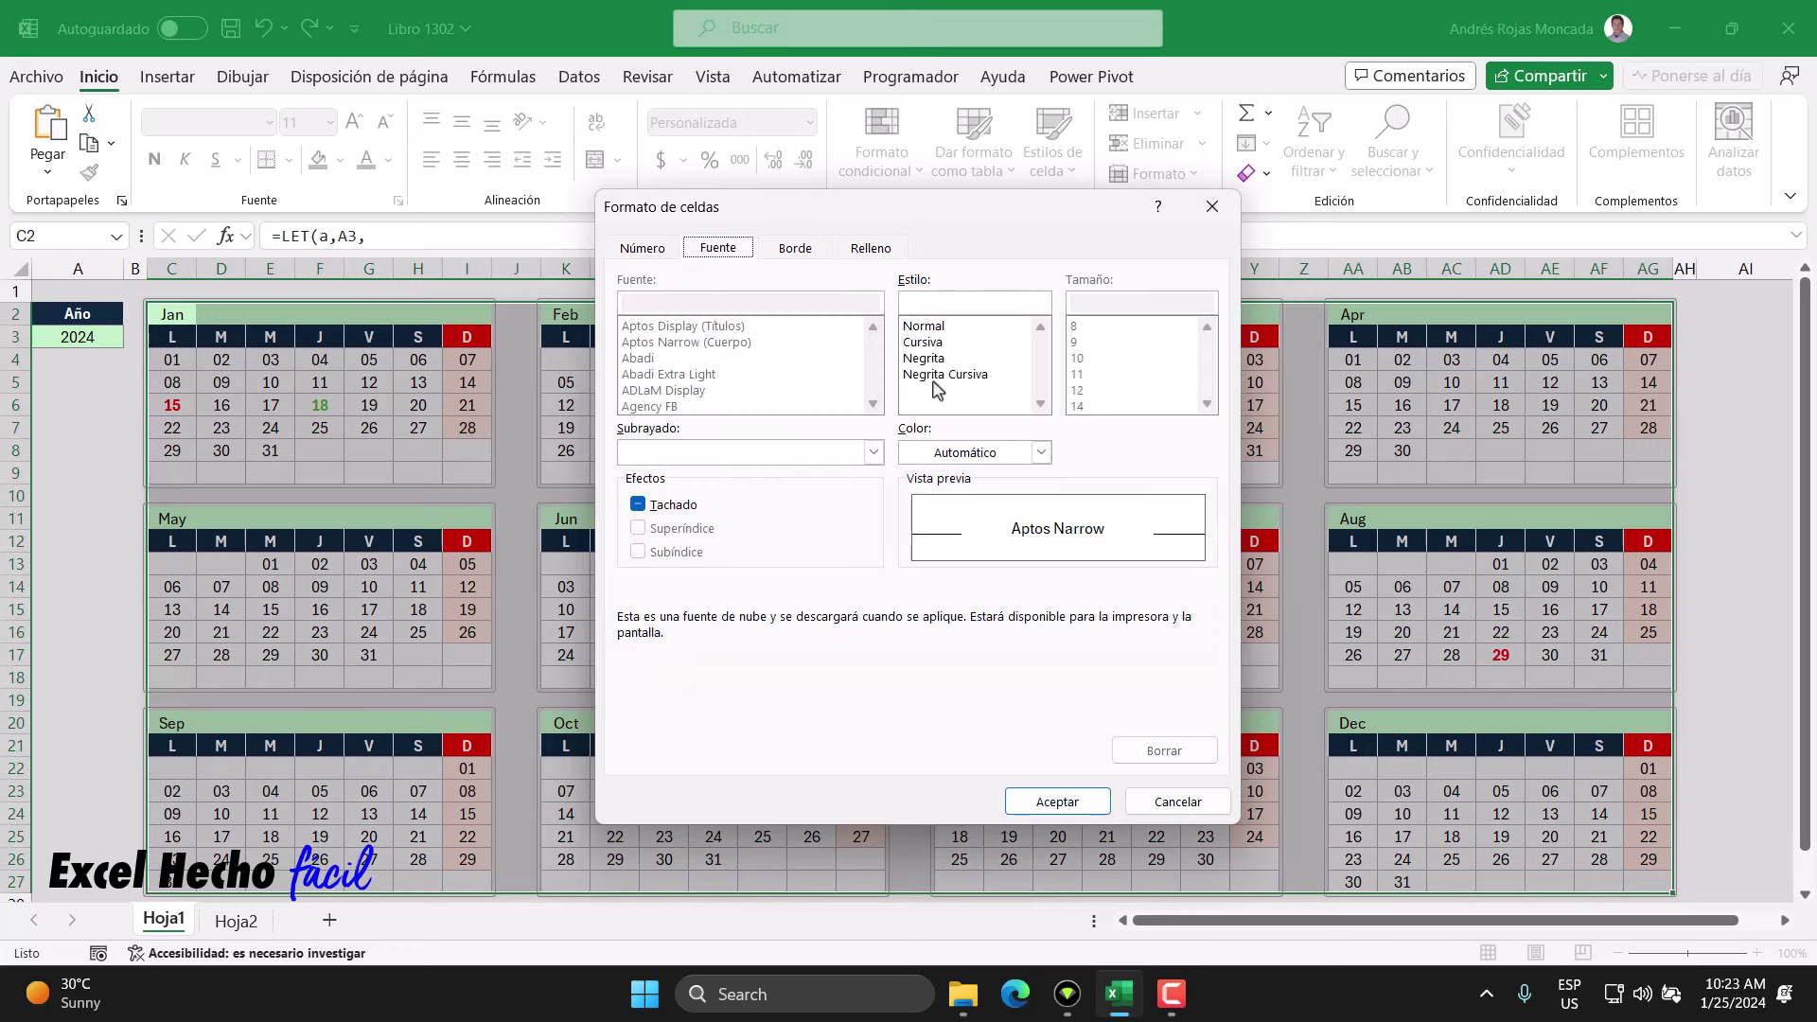
click(1041, 452)
click(935, 715)
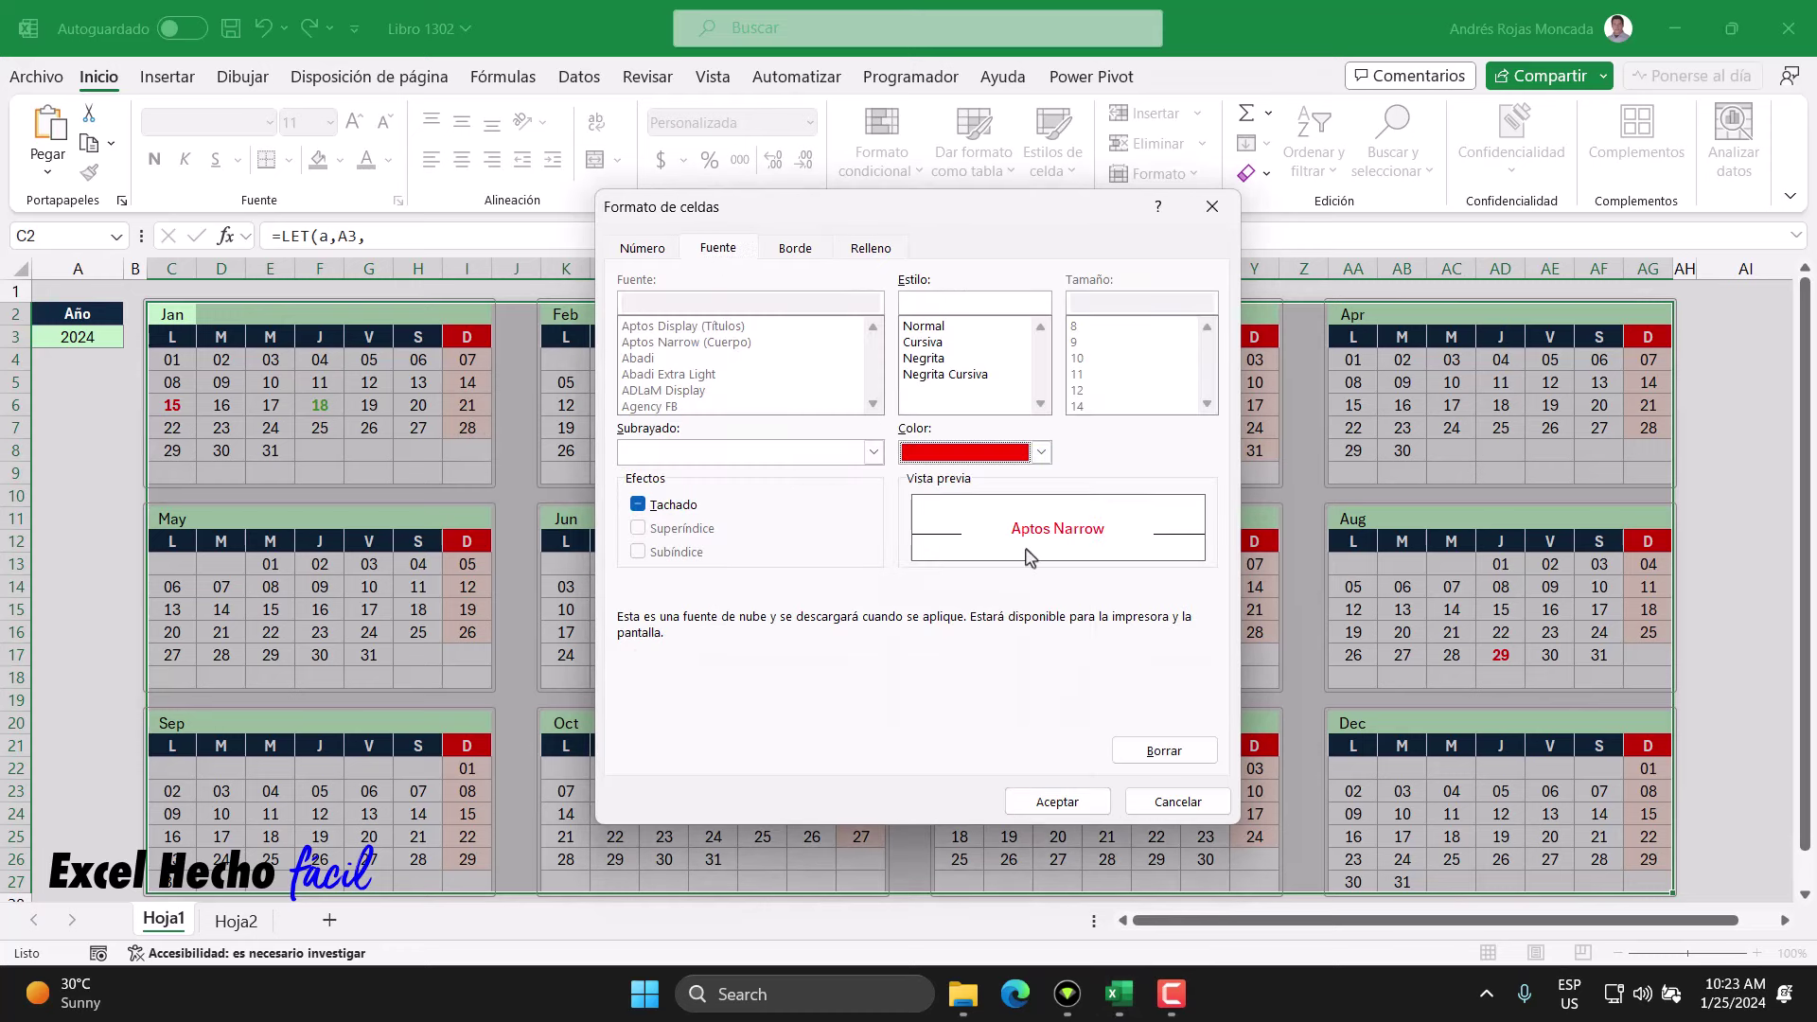
click(1057, 801)
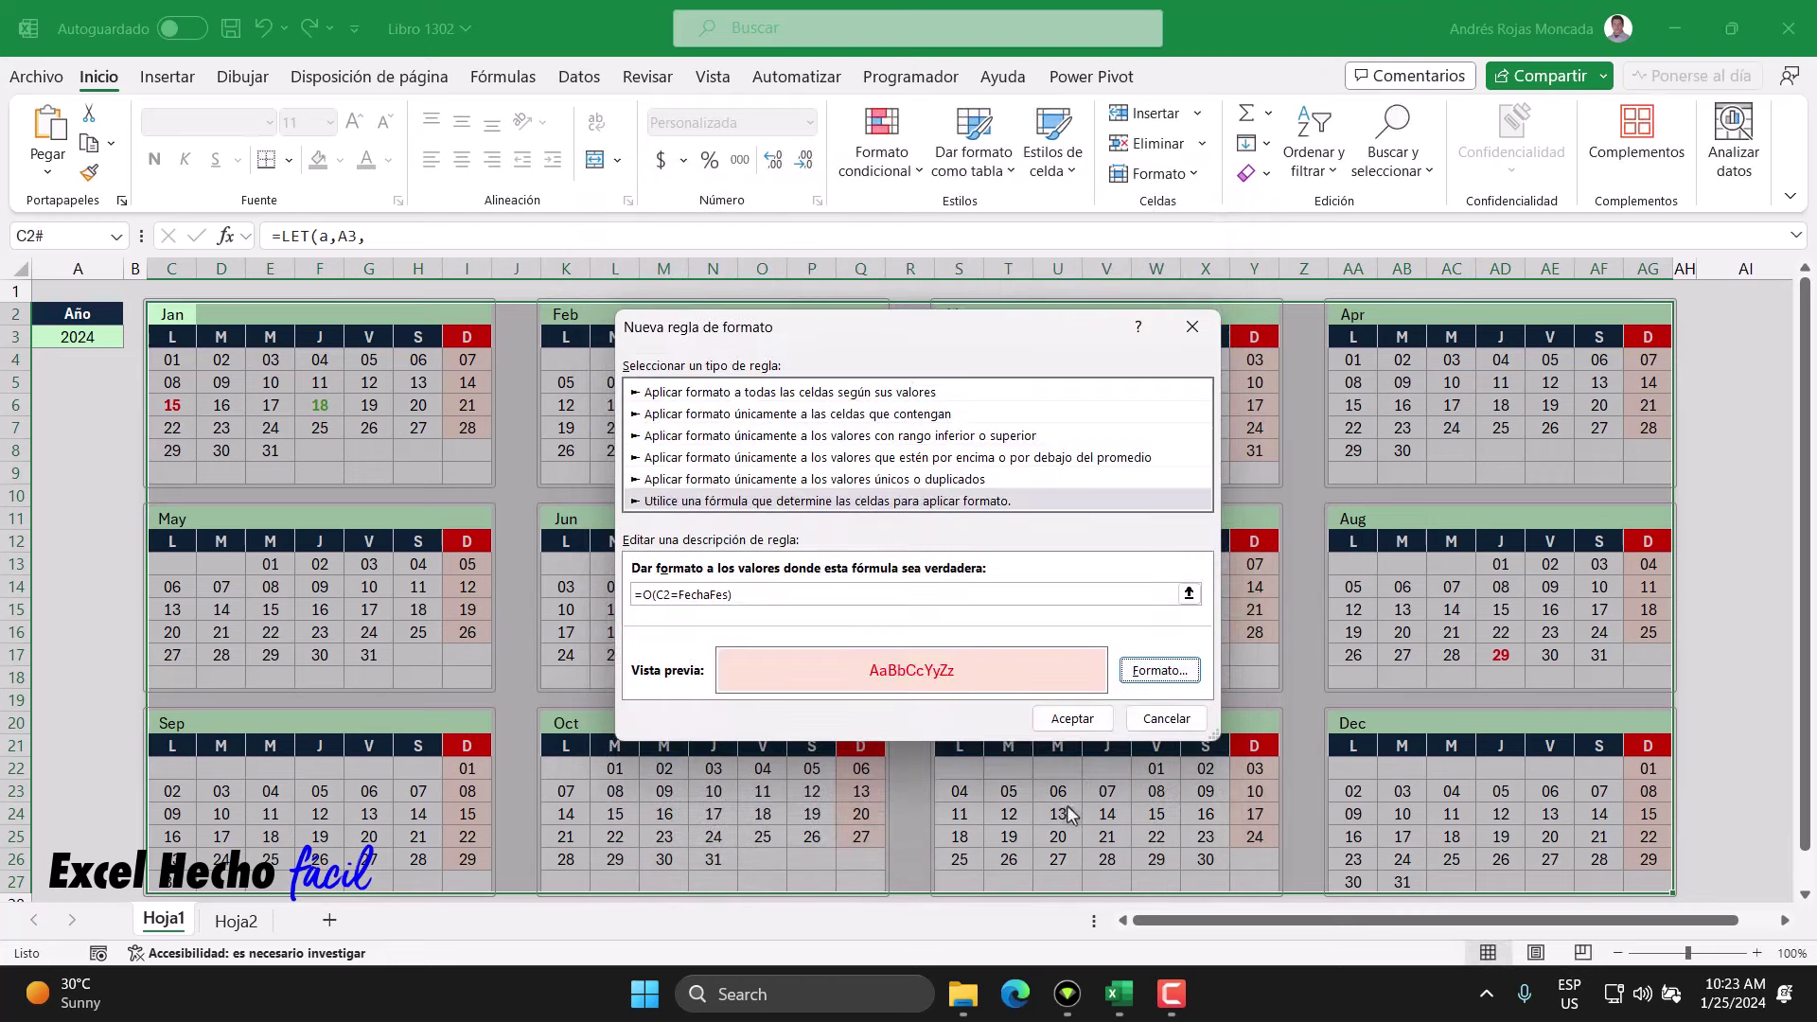
click(1072, 718)
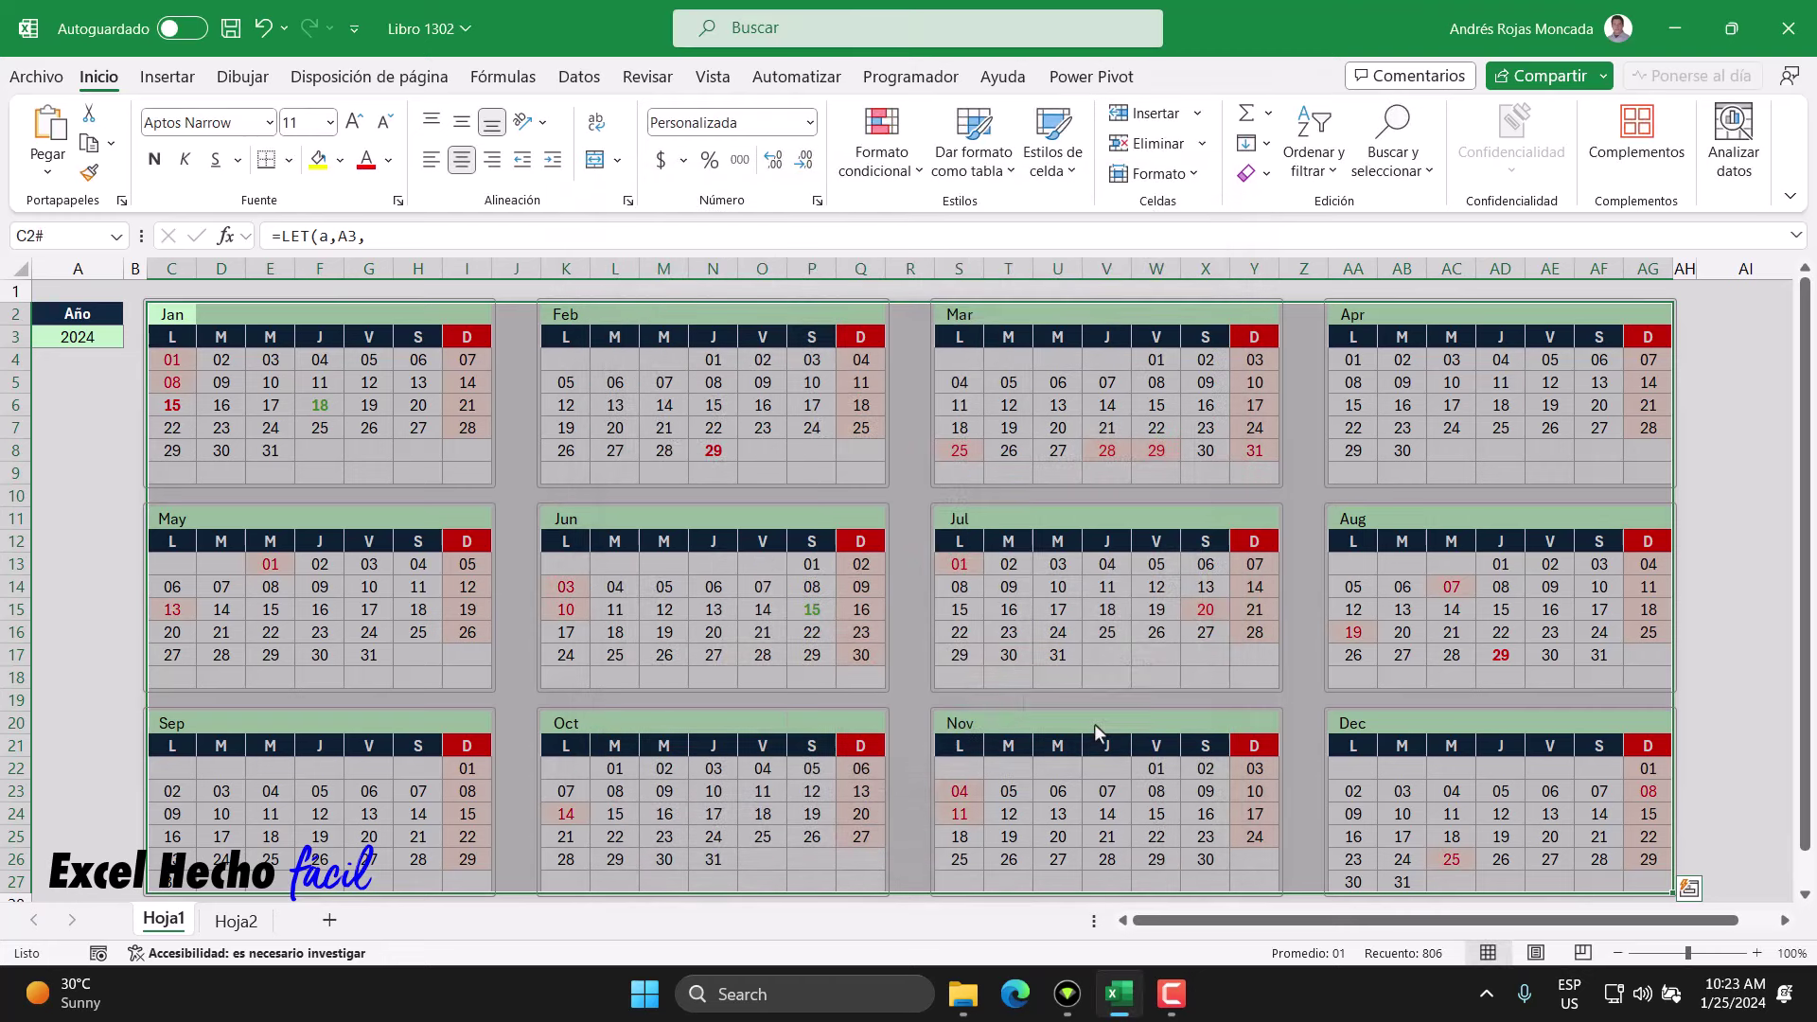
- Check the highlighting, then select C2's whole spill range (C2#) and open Formato condicional
click(92, 472)
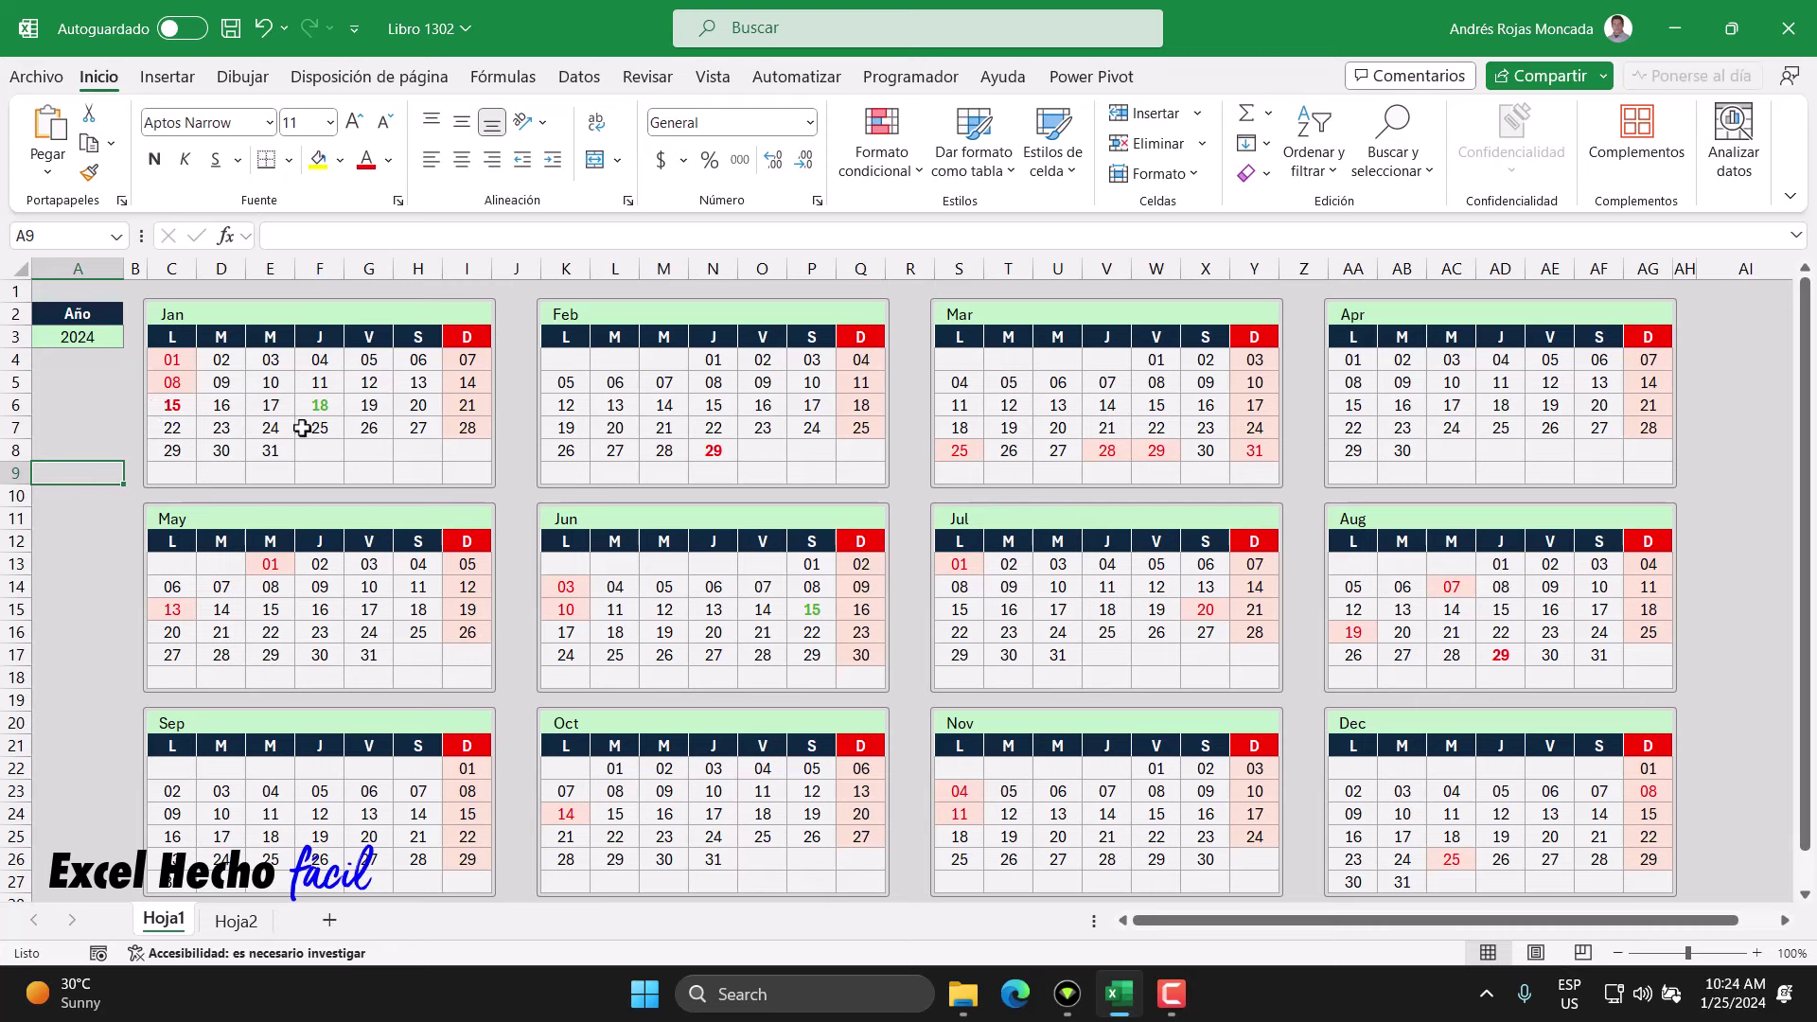
click(171, 314)
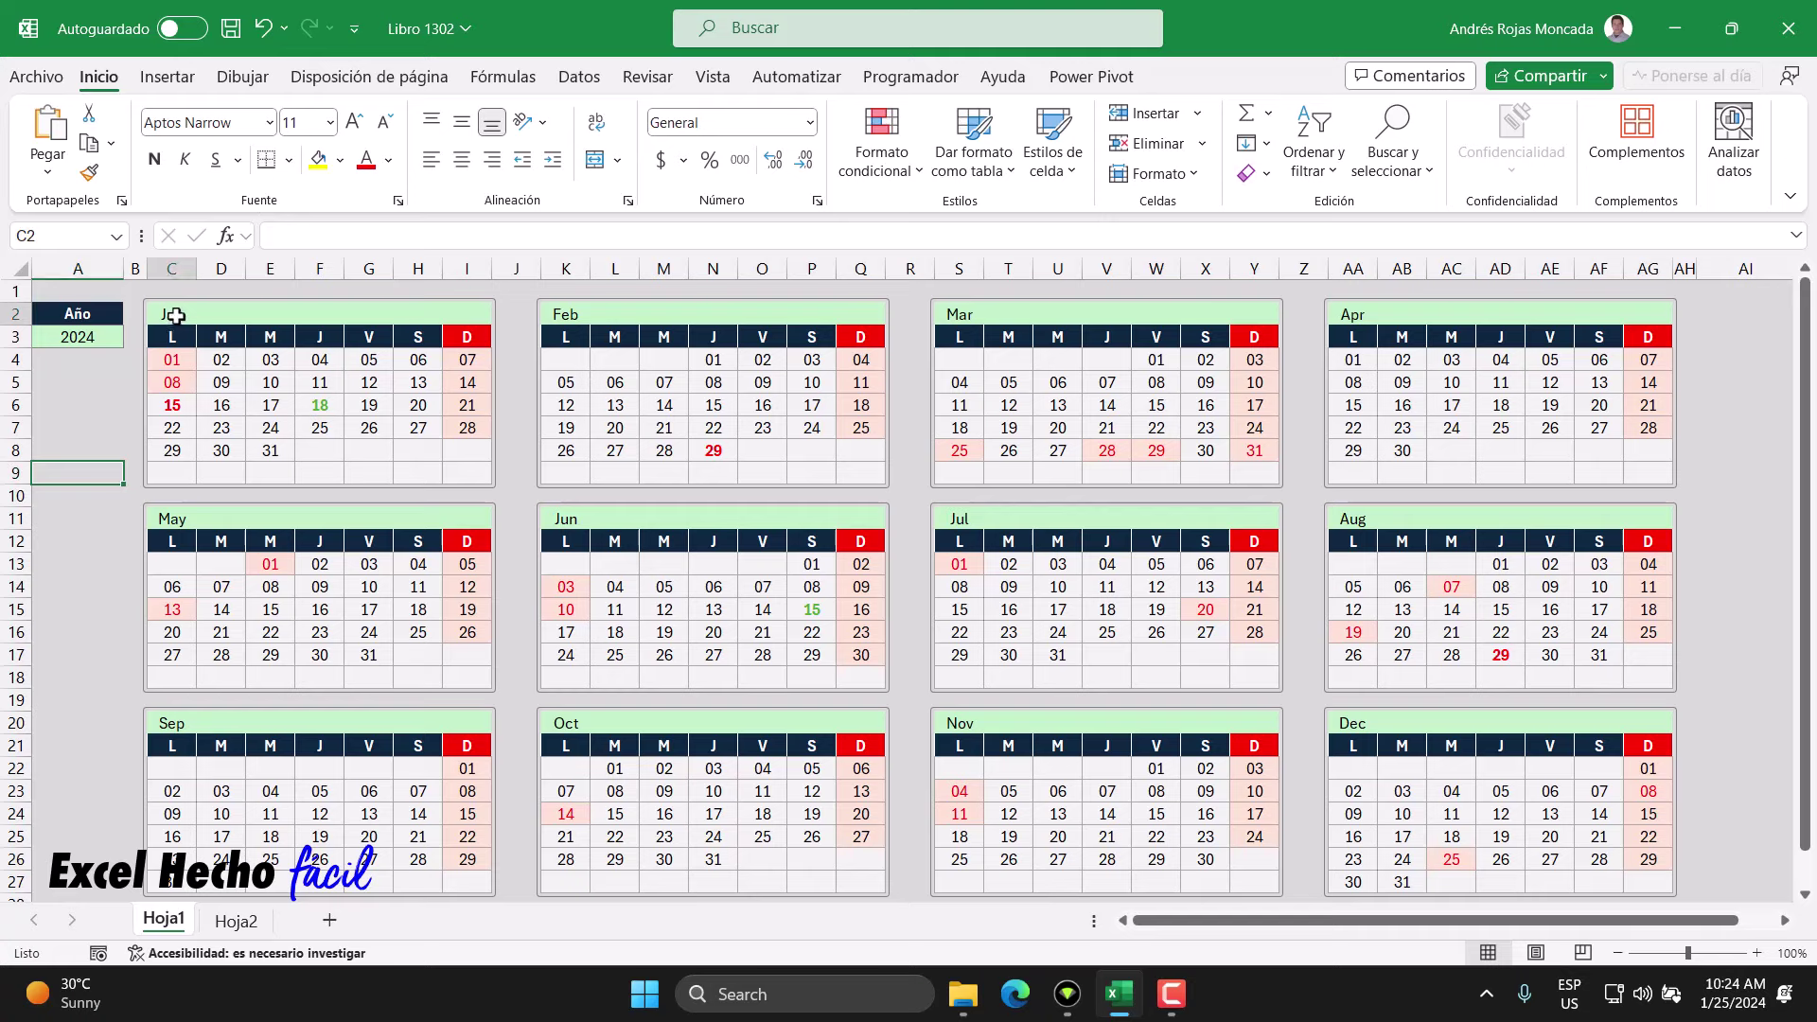
key(ctrl+/)
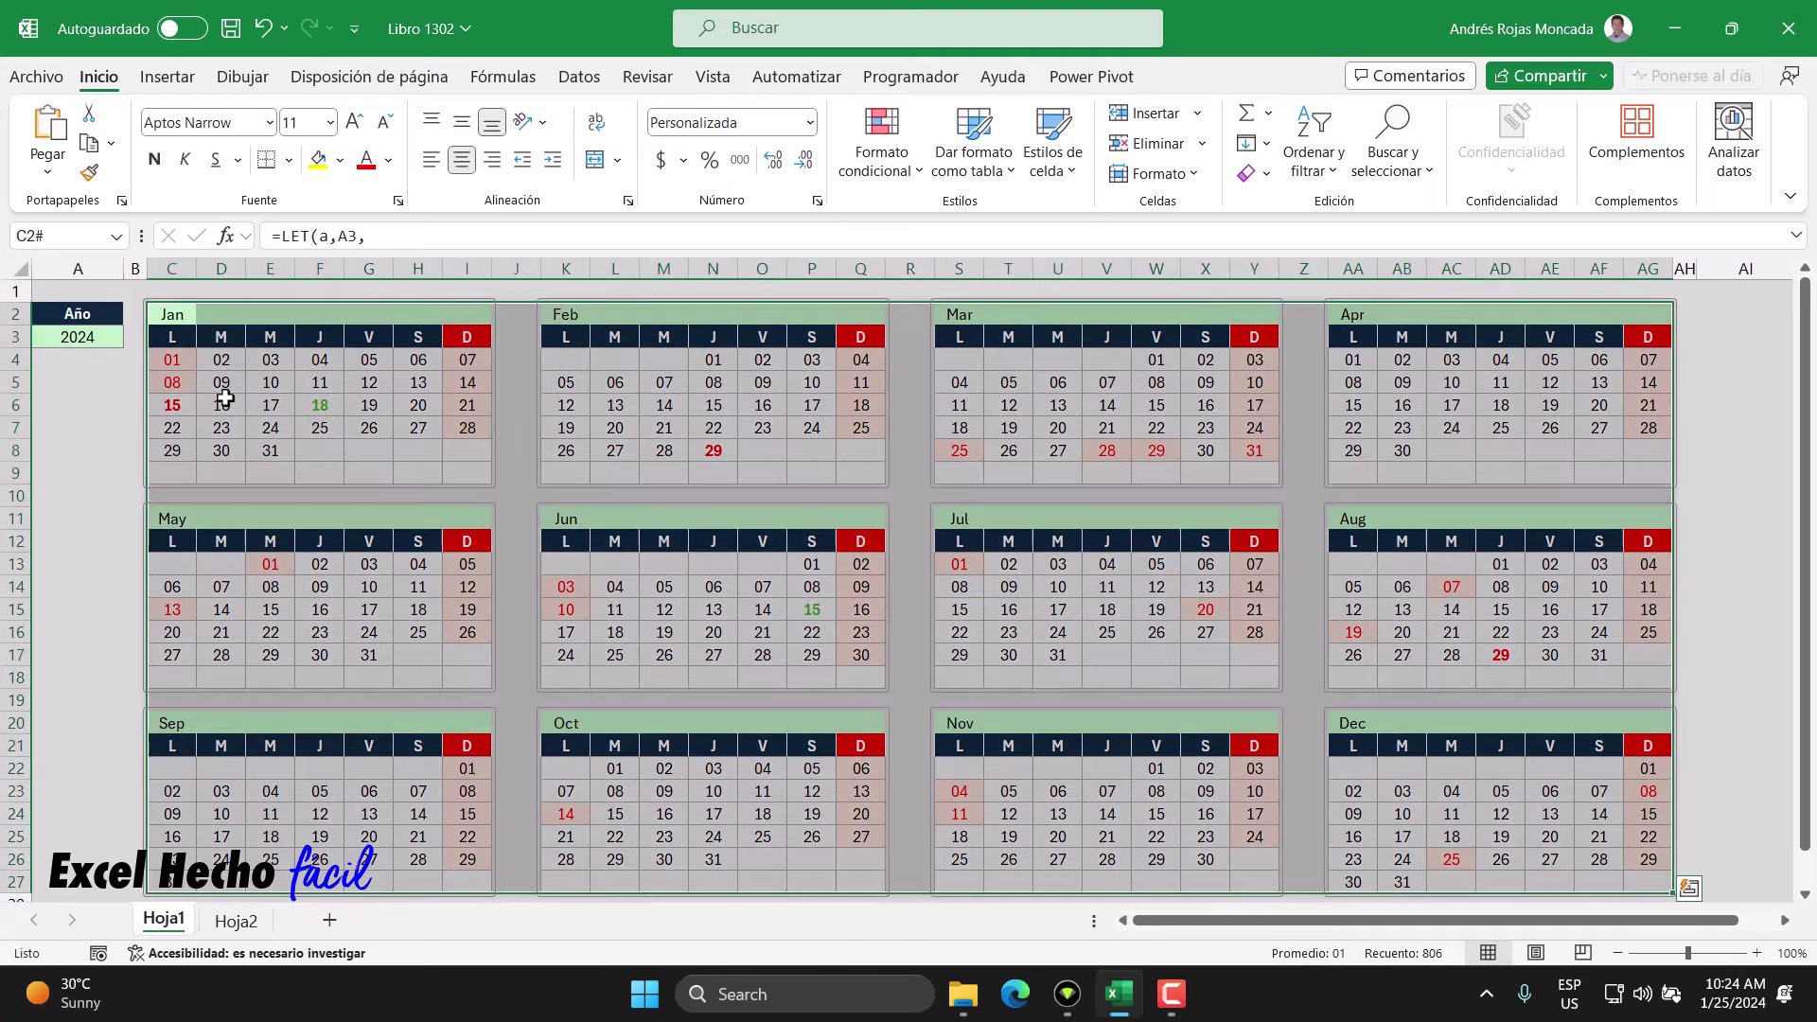
click(881, 142)
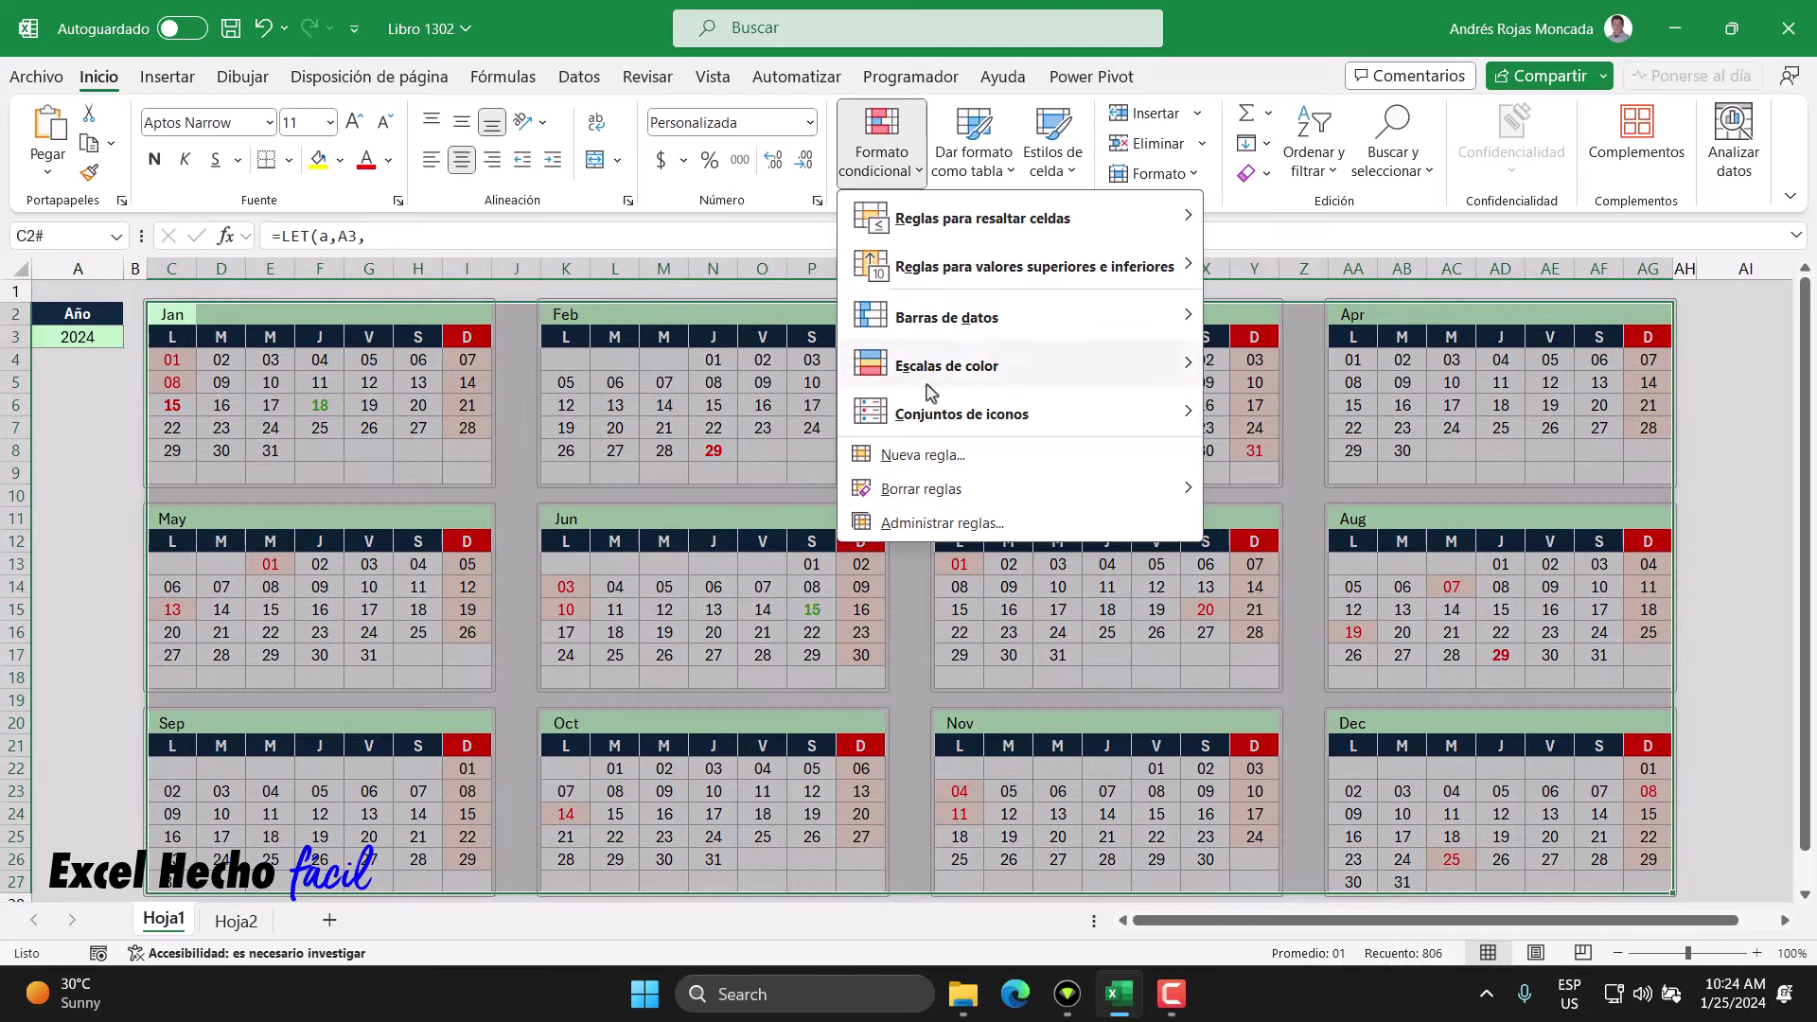
- In Administrar reglas, move the =O(C2=FechaFes) rule down two places to third and apply
click(940, 525)
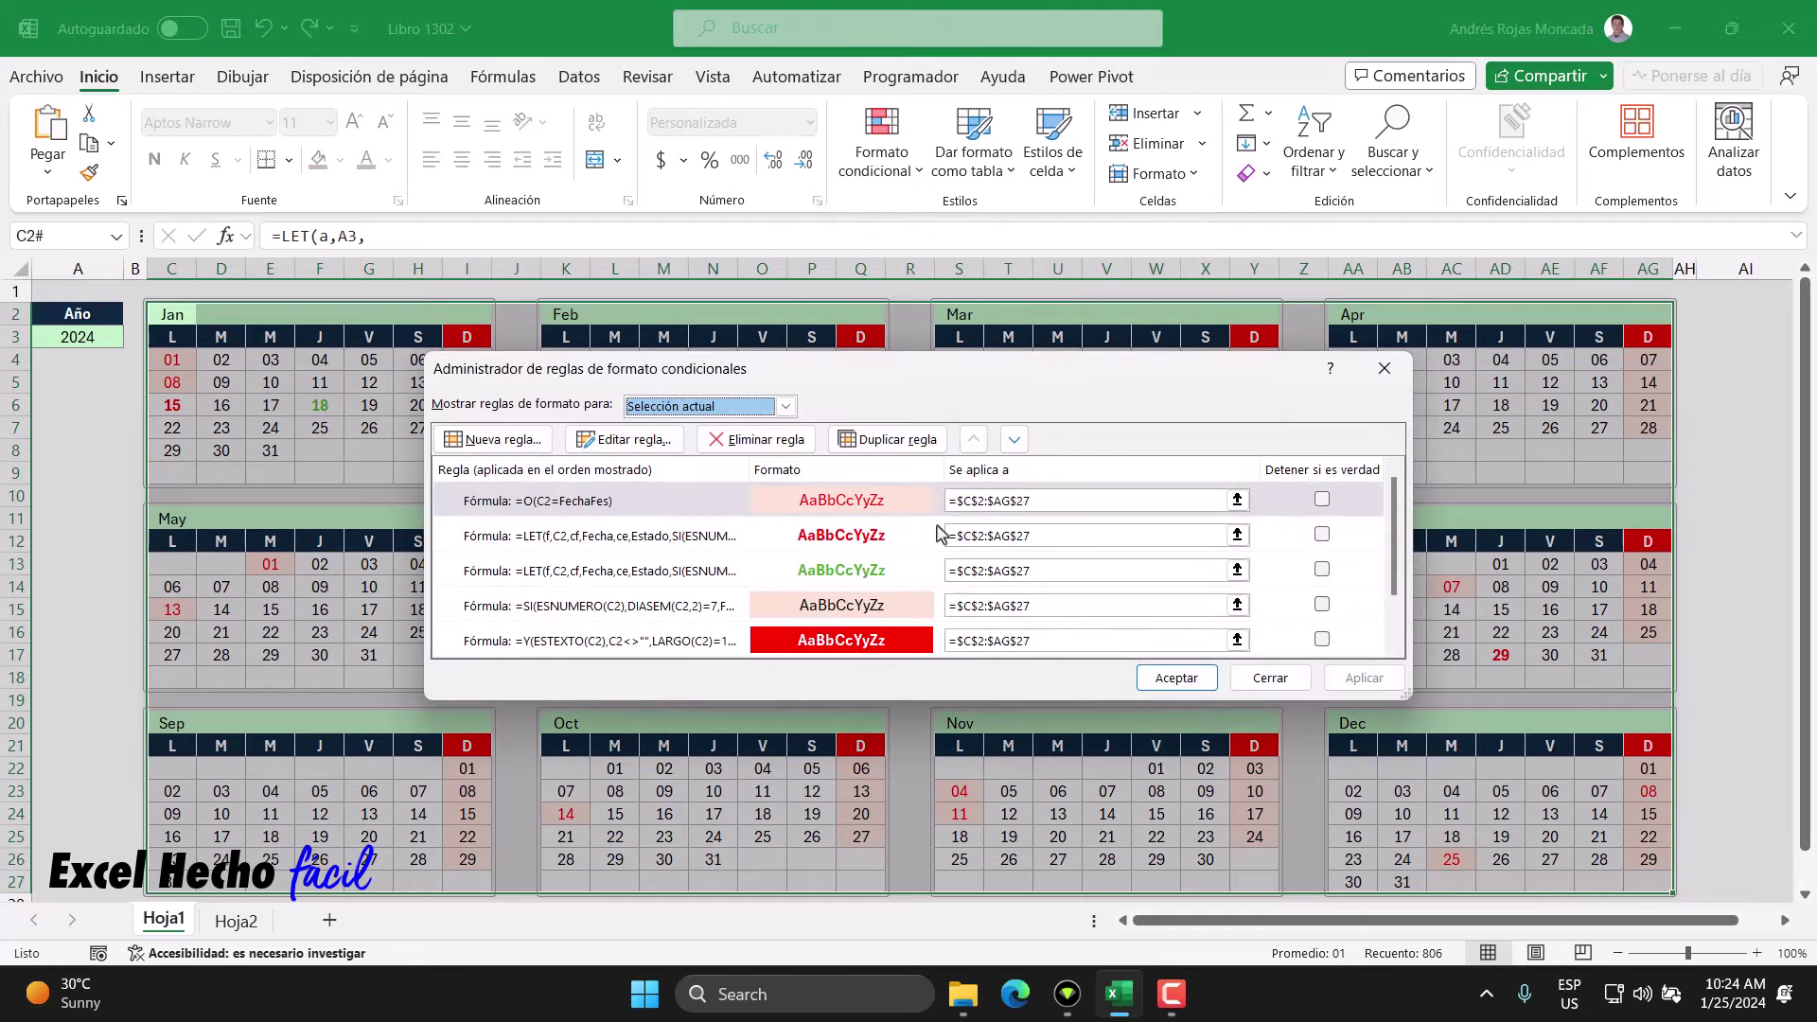
drag(1406, 694, 1476, 775)
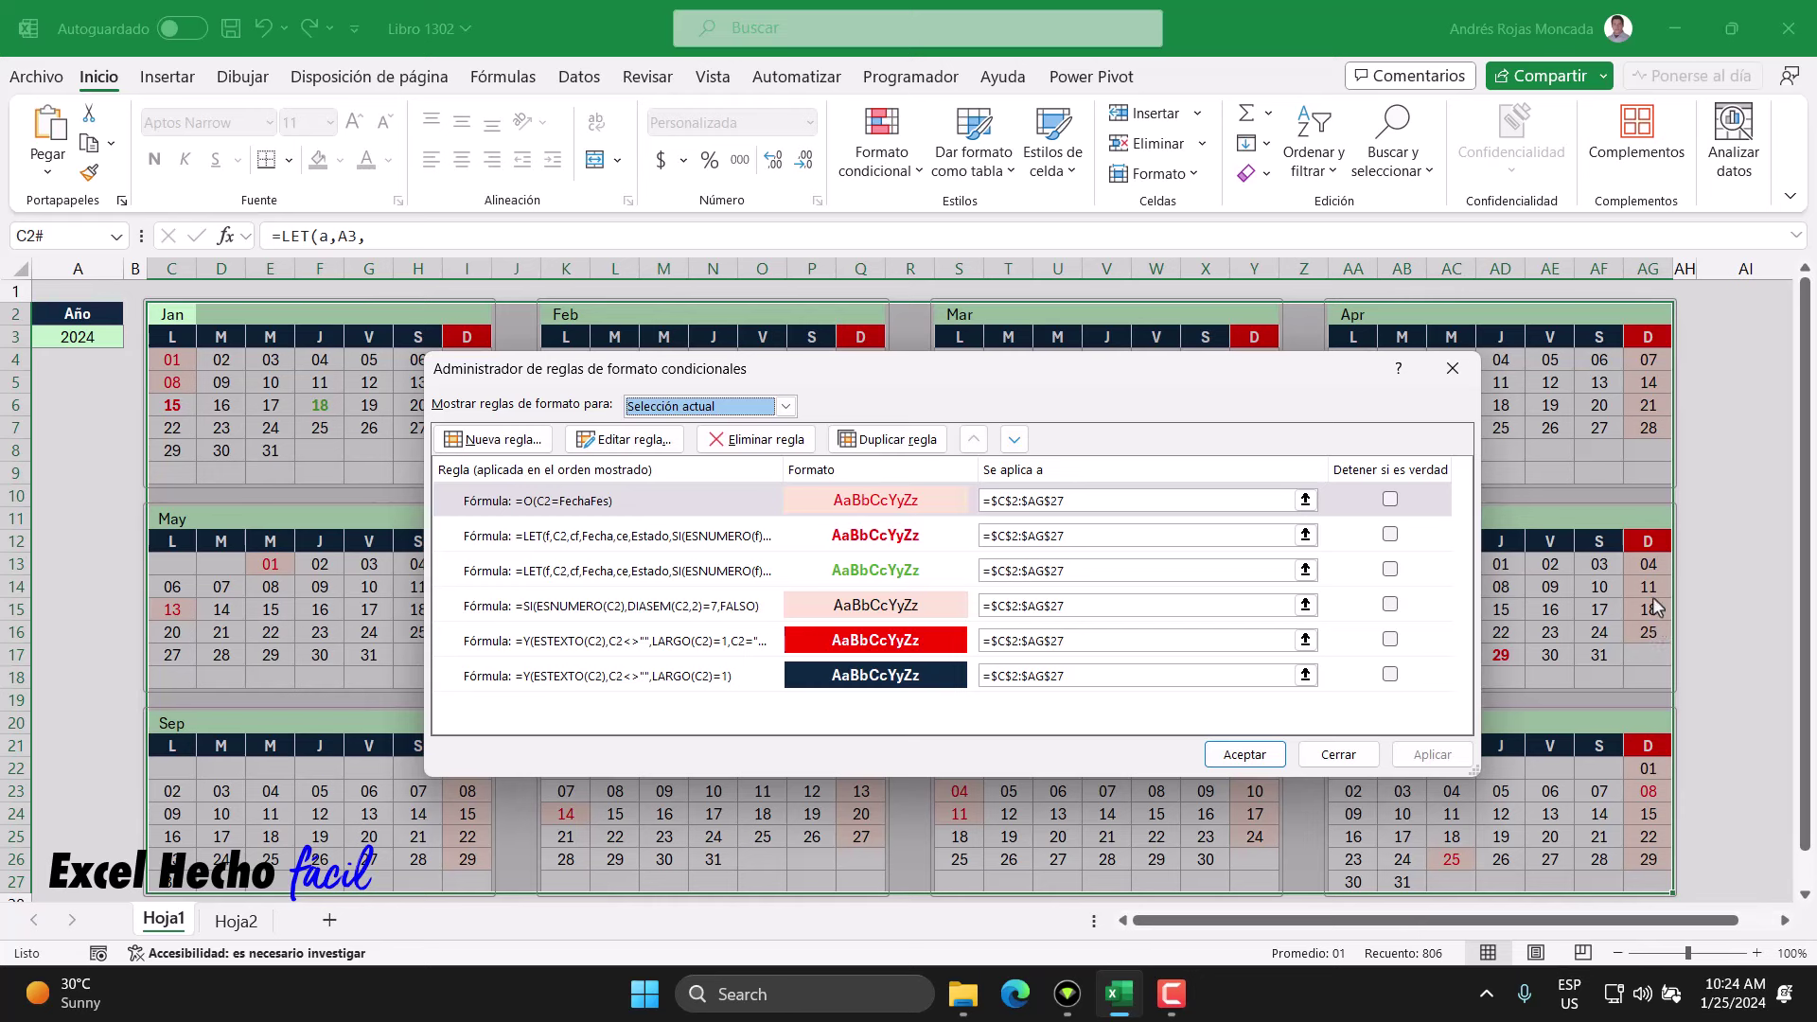
click(605, 504)
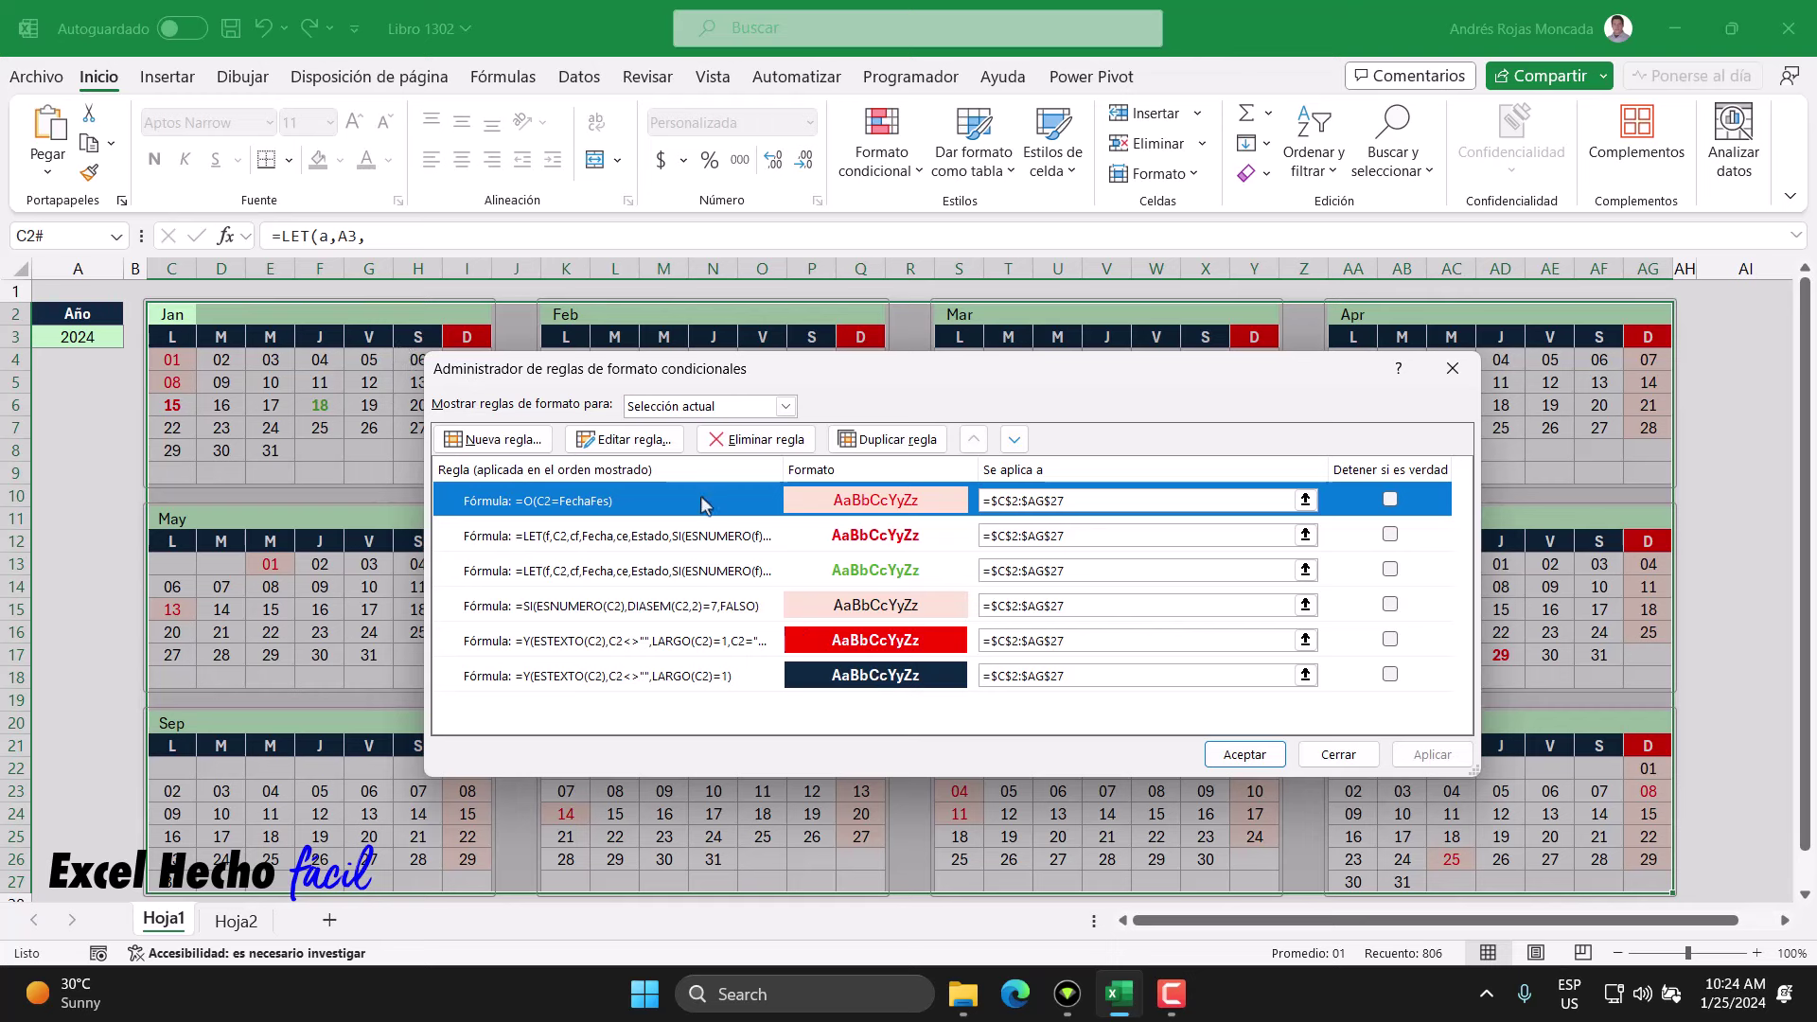
click(1013, 439)
click(1014, 439)
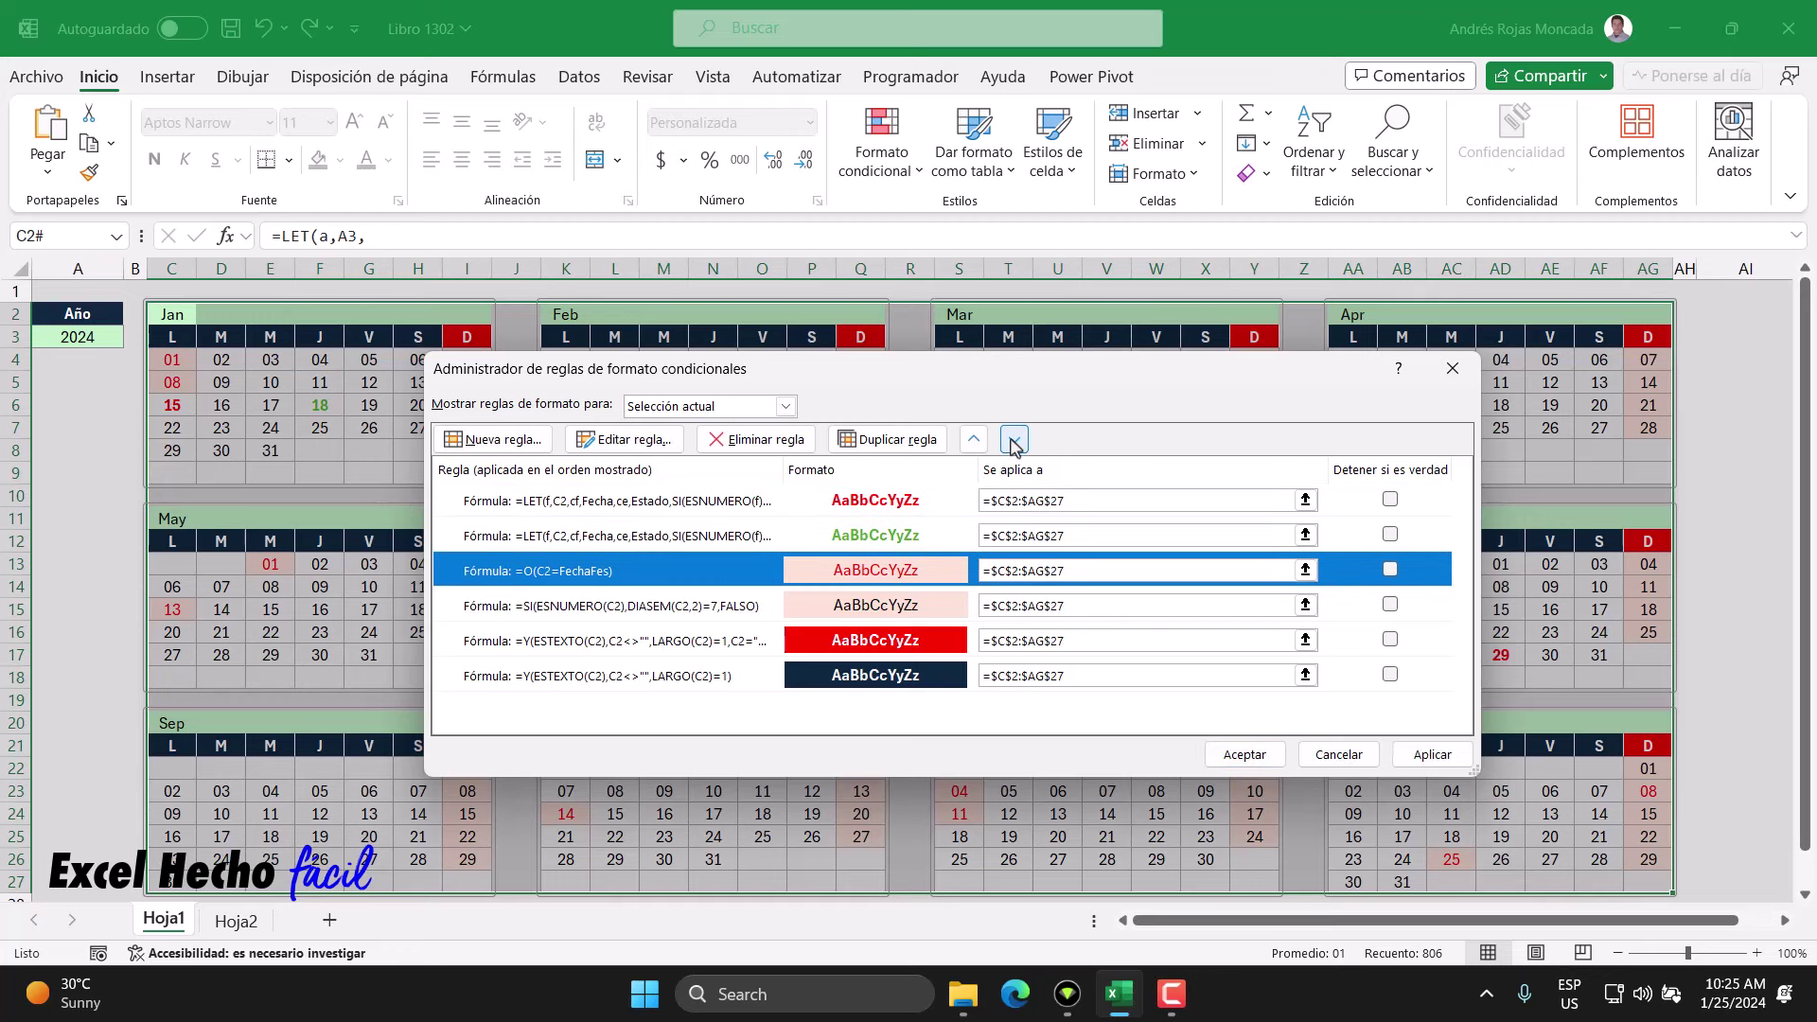
click(1428, 756)
click(1230, 754)
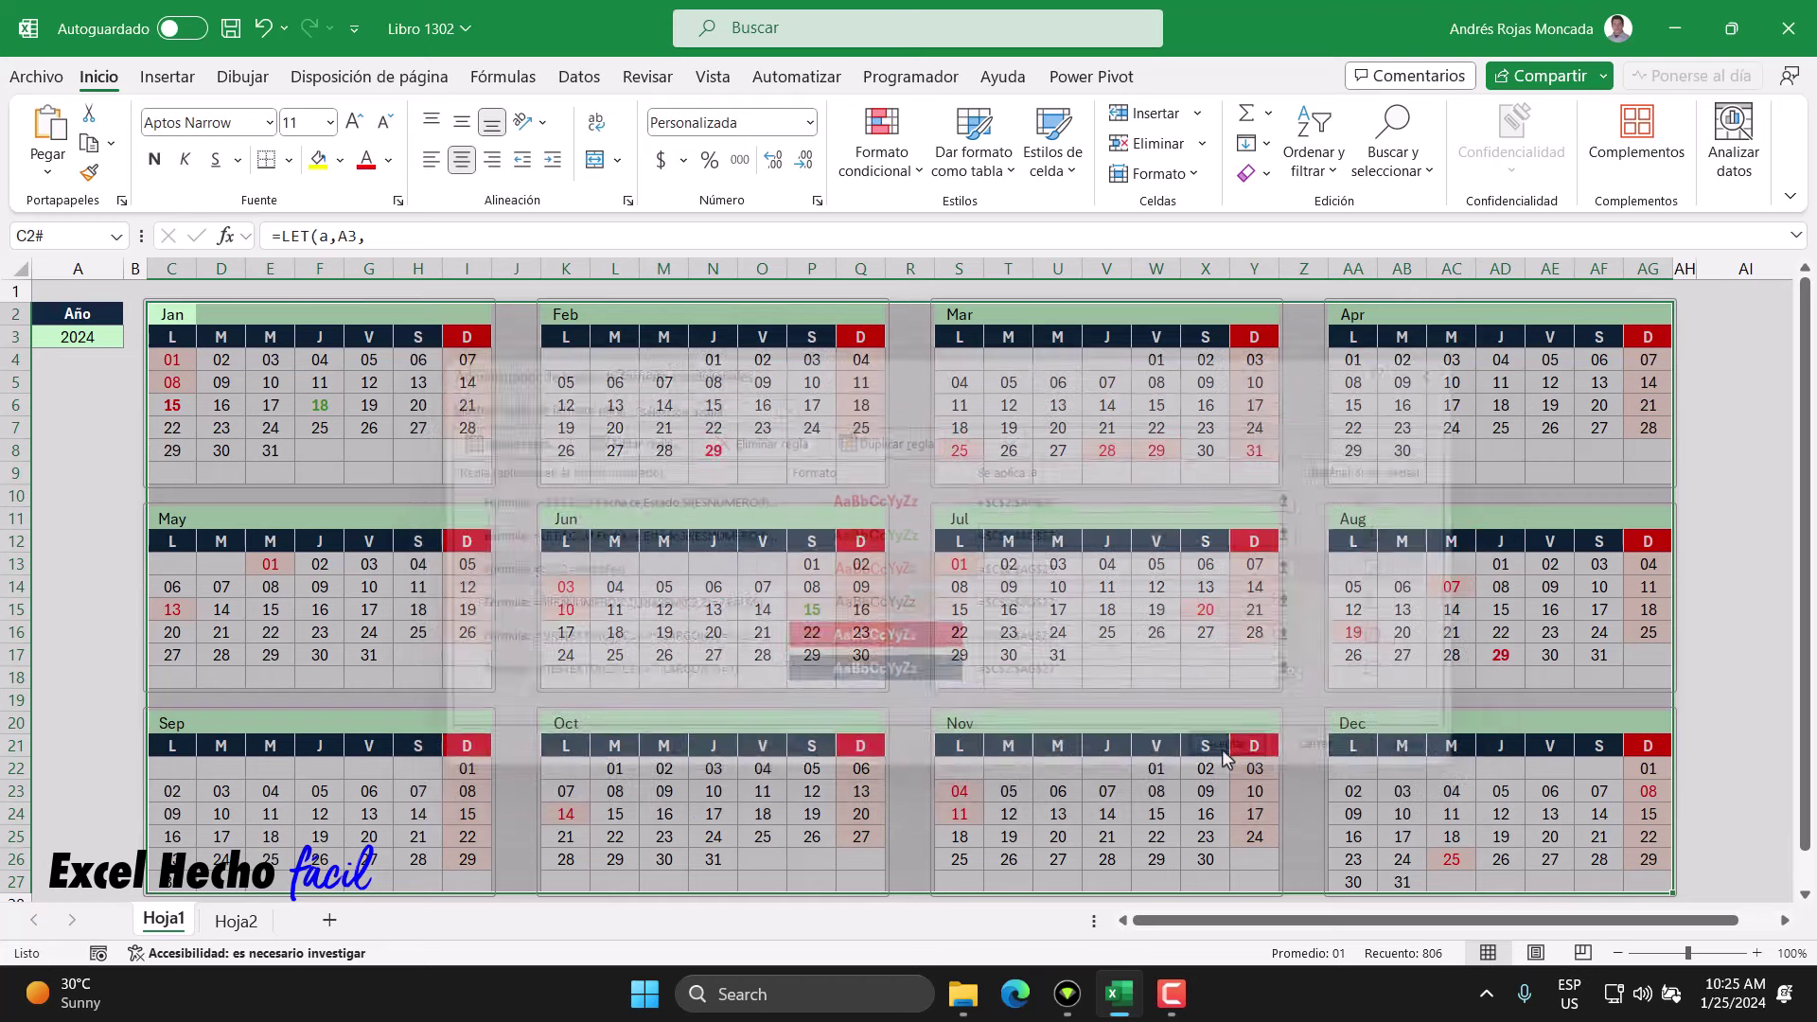
click(100, 480)
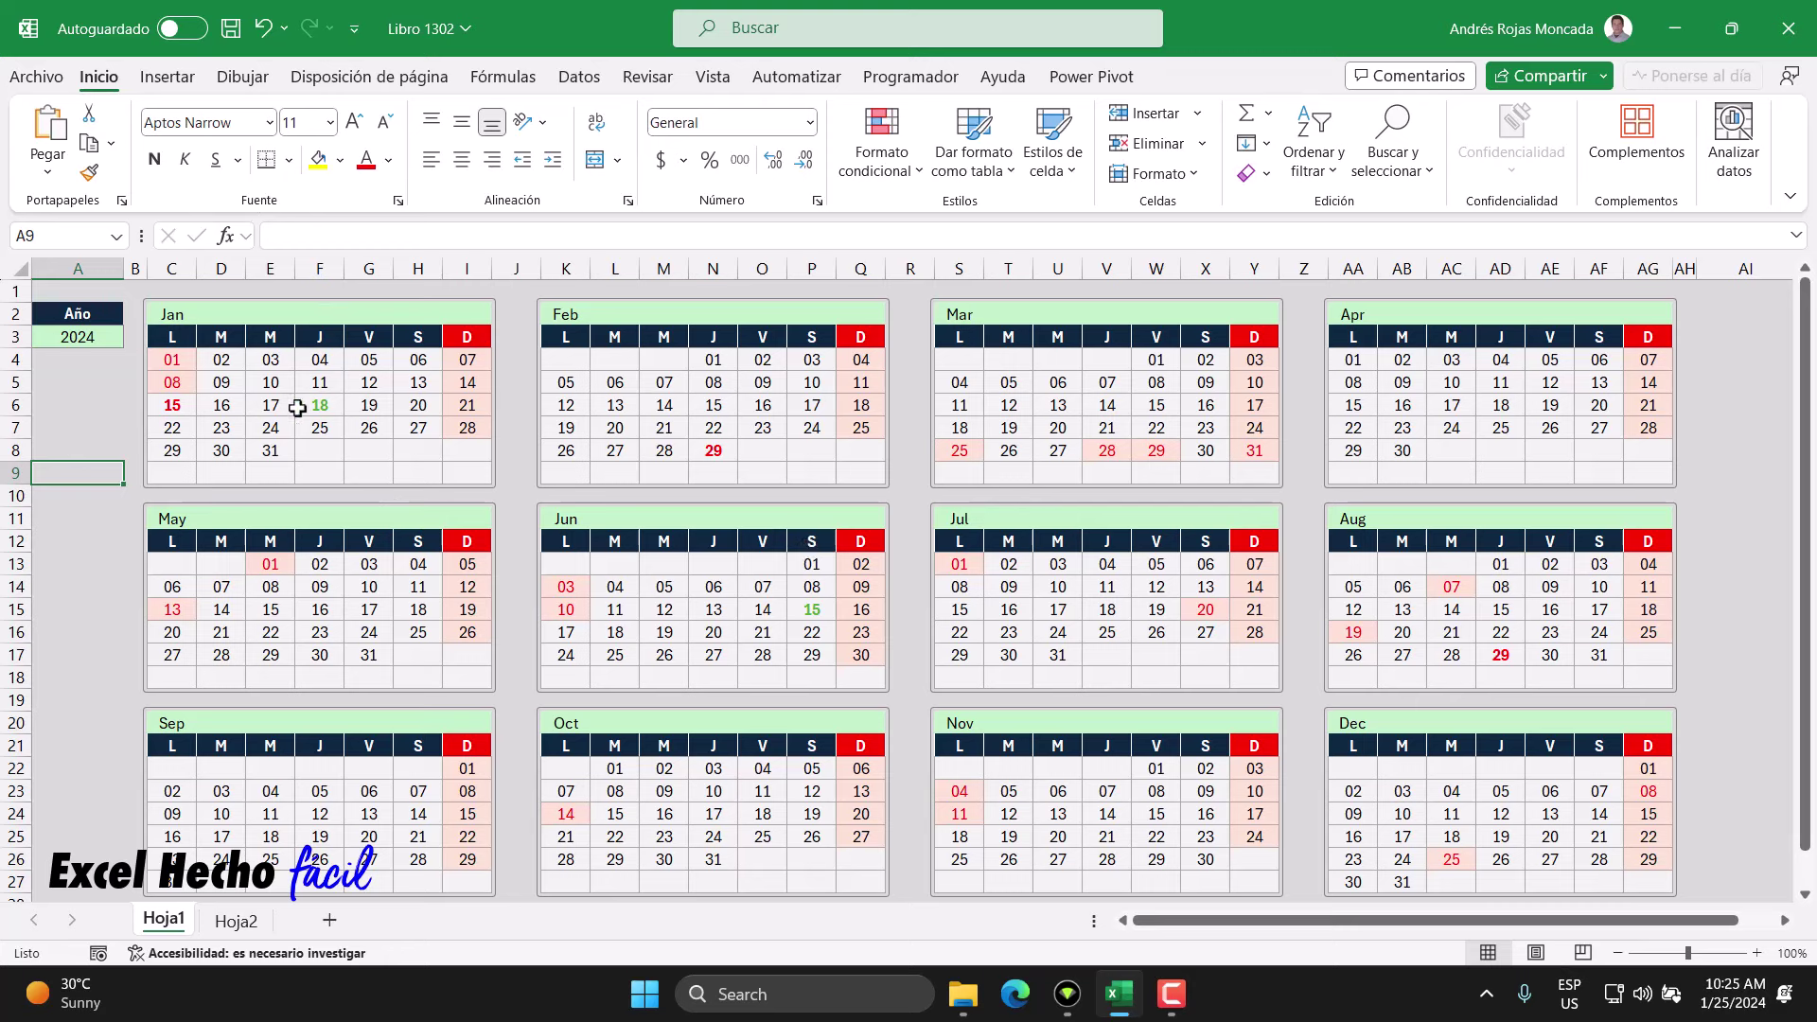
click(178, 404)
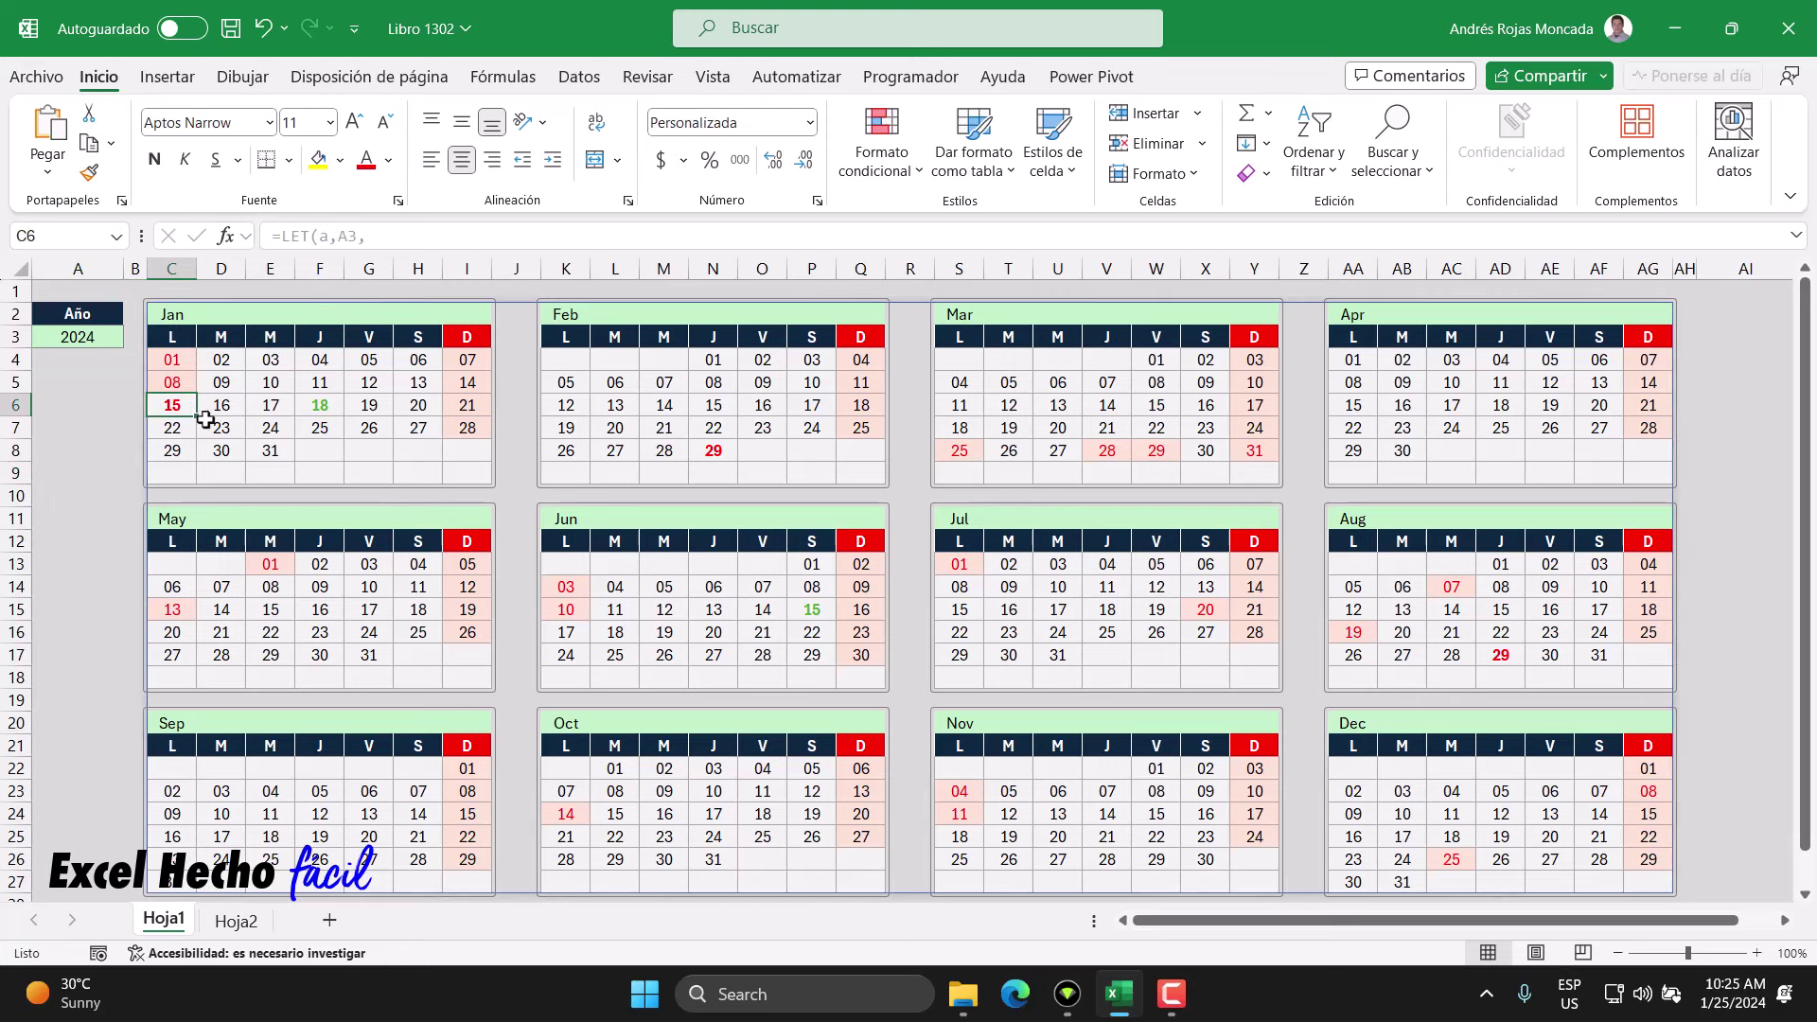
click(322, 410)
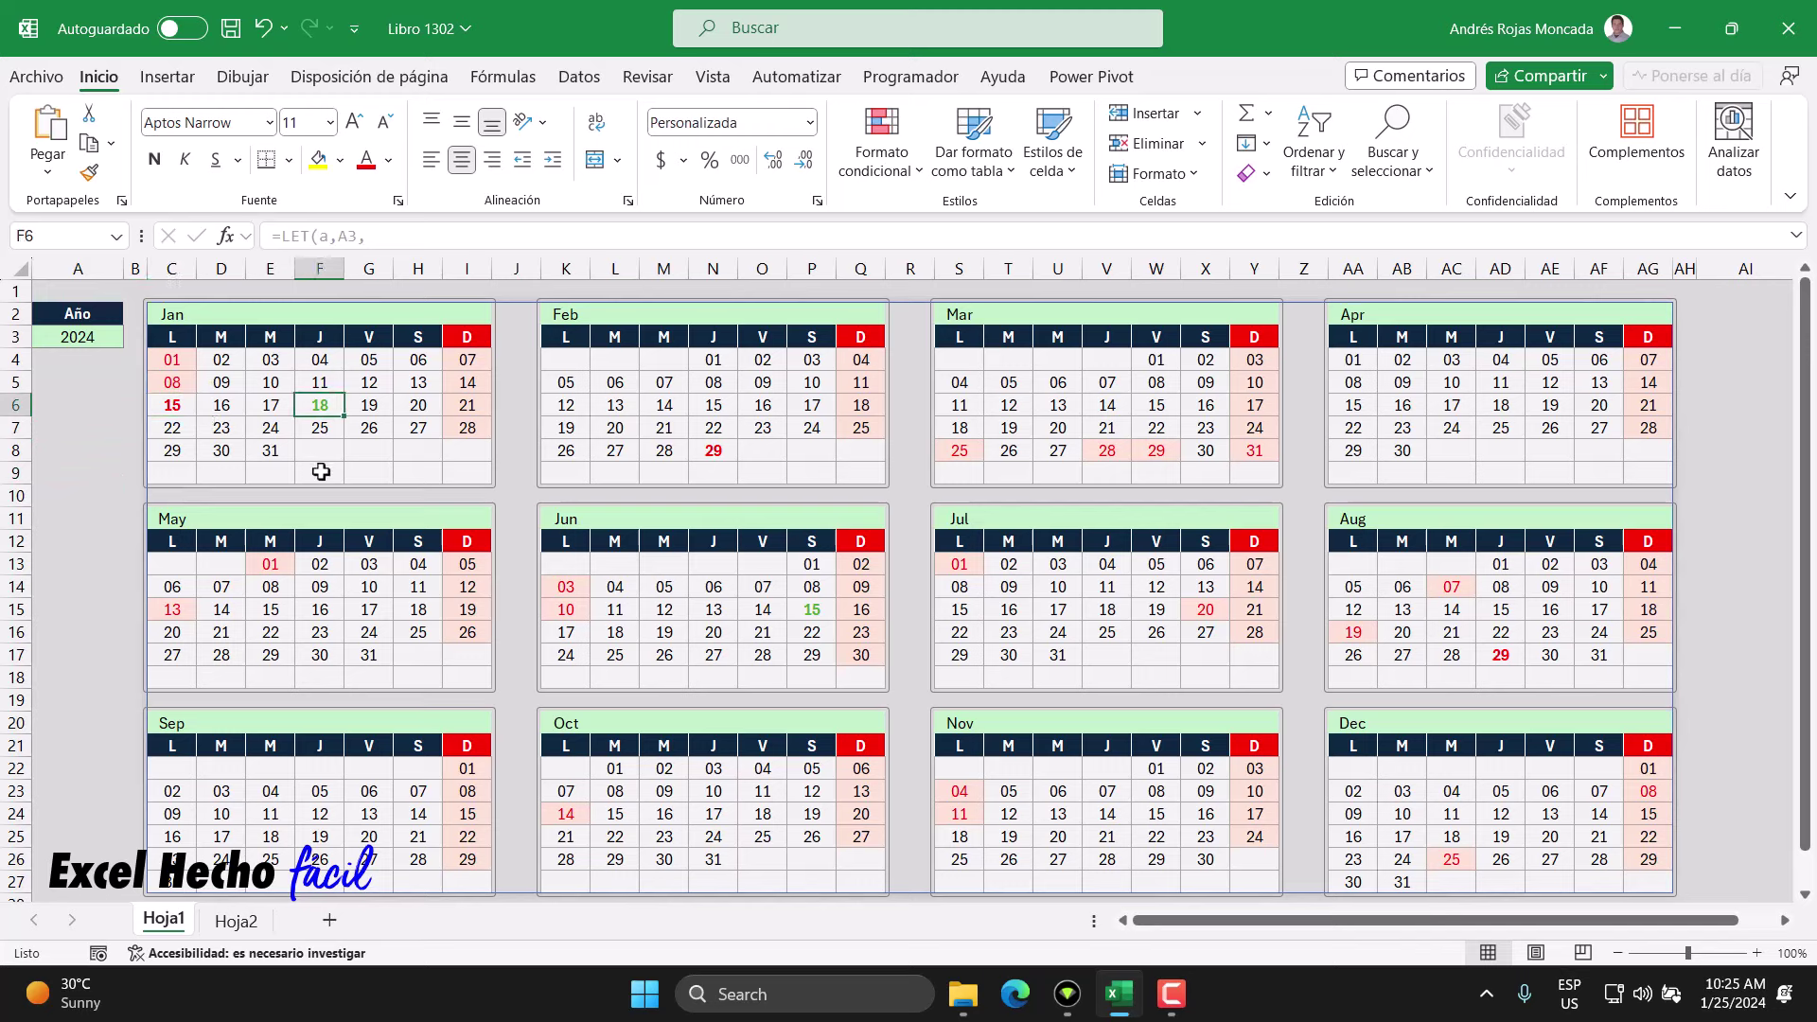
click(176, 385)
click(178, 361)
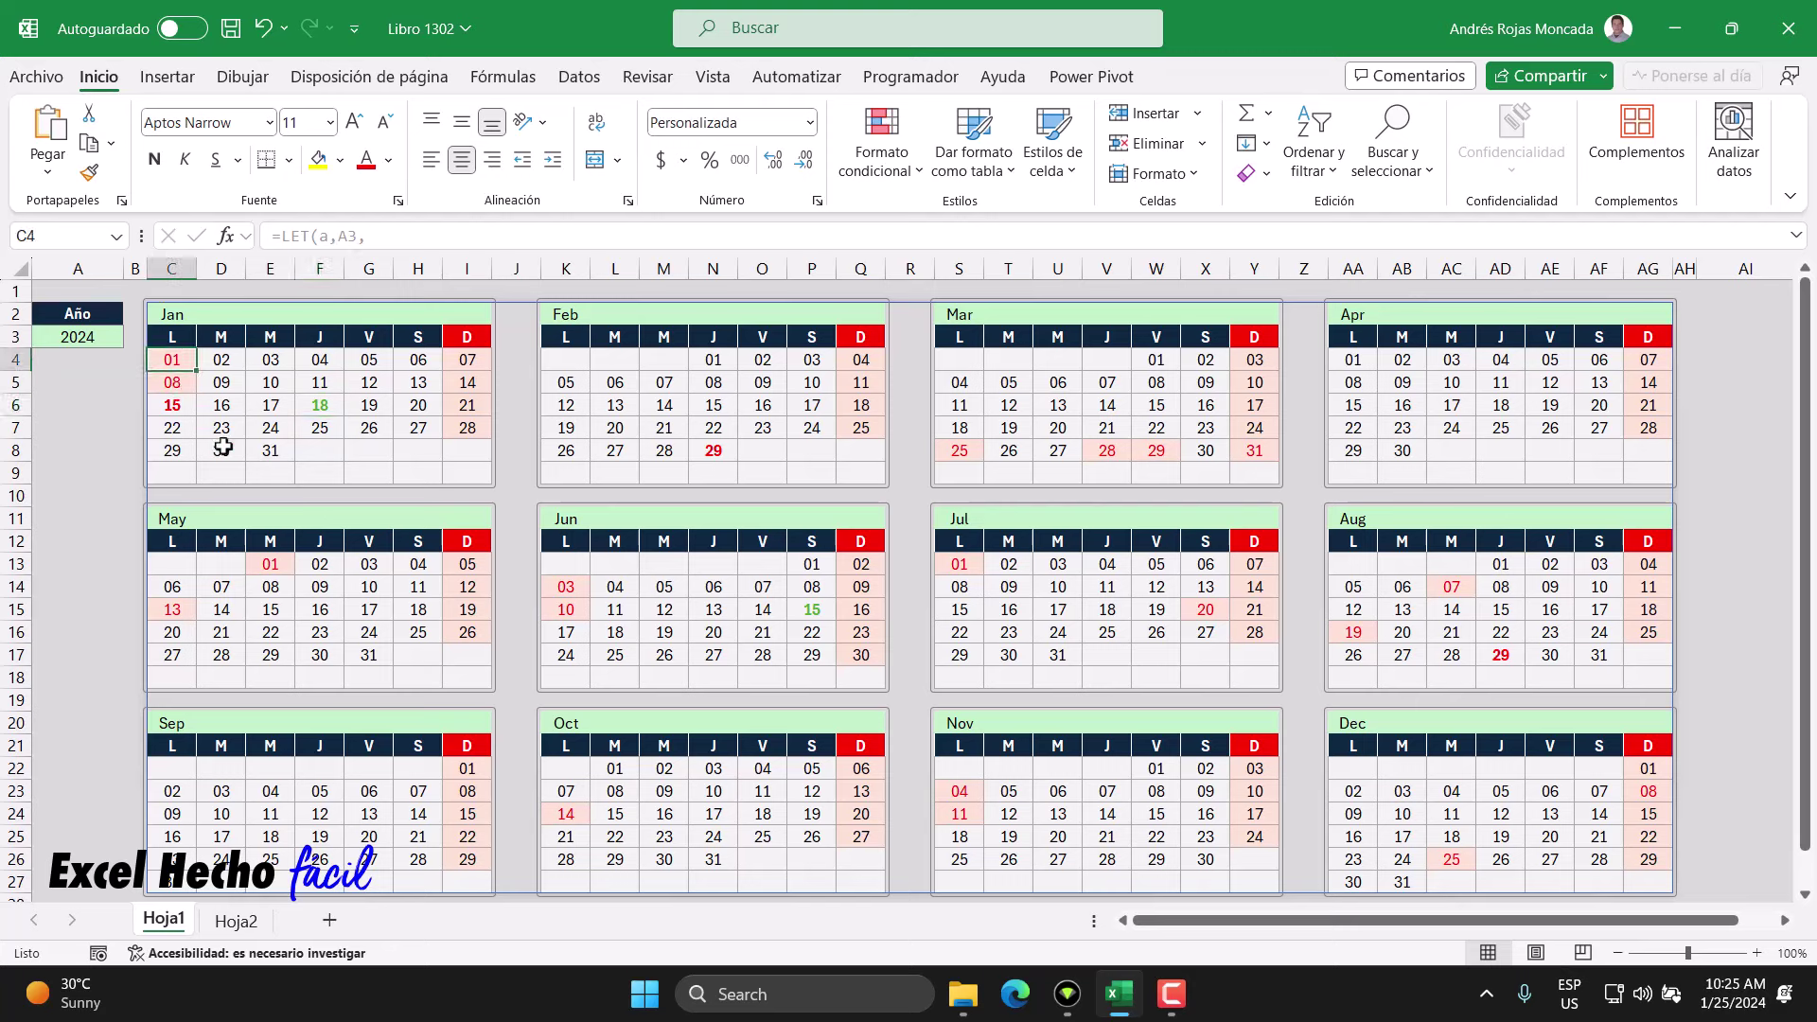
click(464, 339)
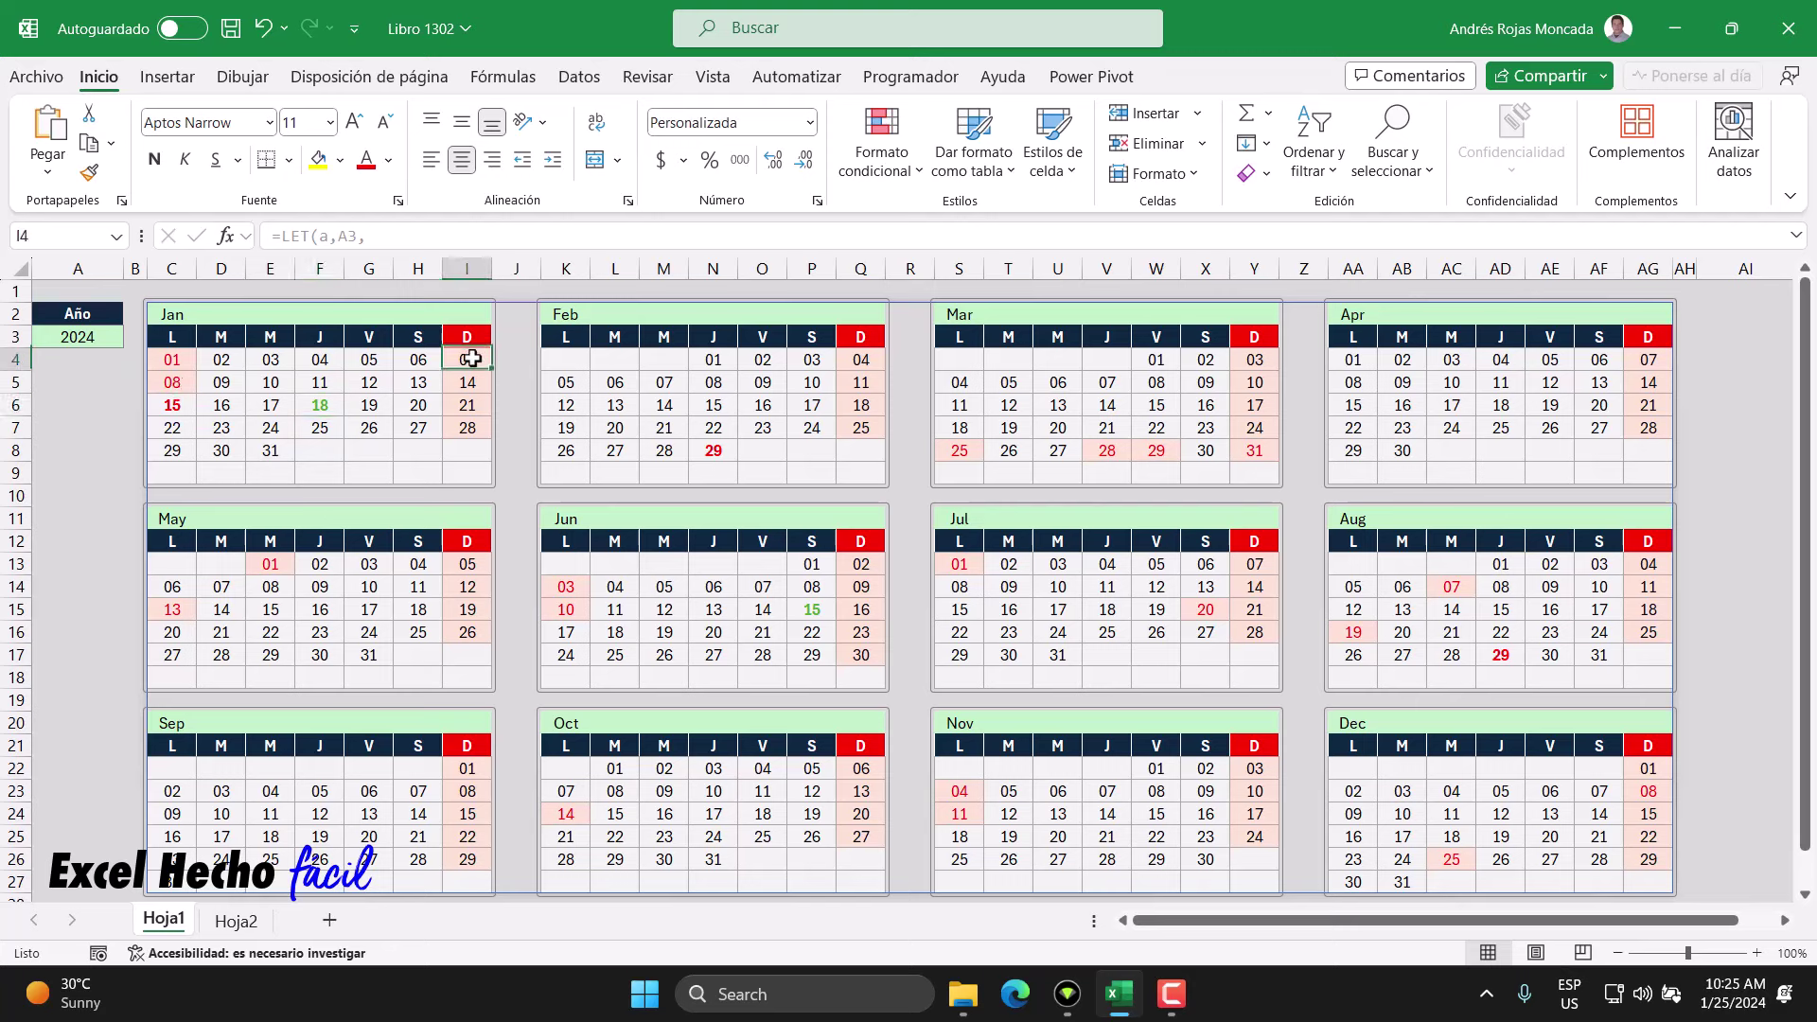
drag(470, 365, 466, 427)
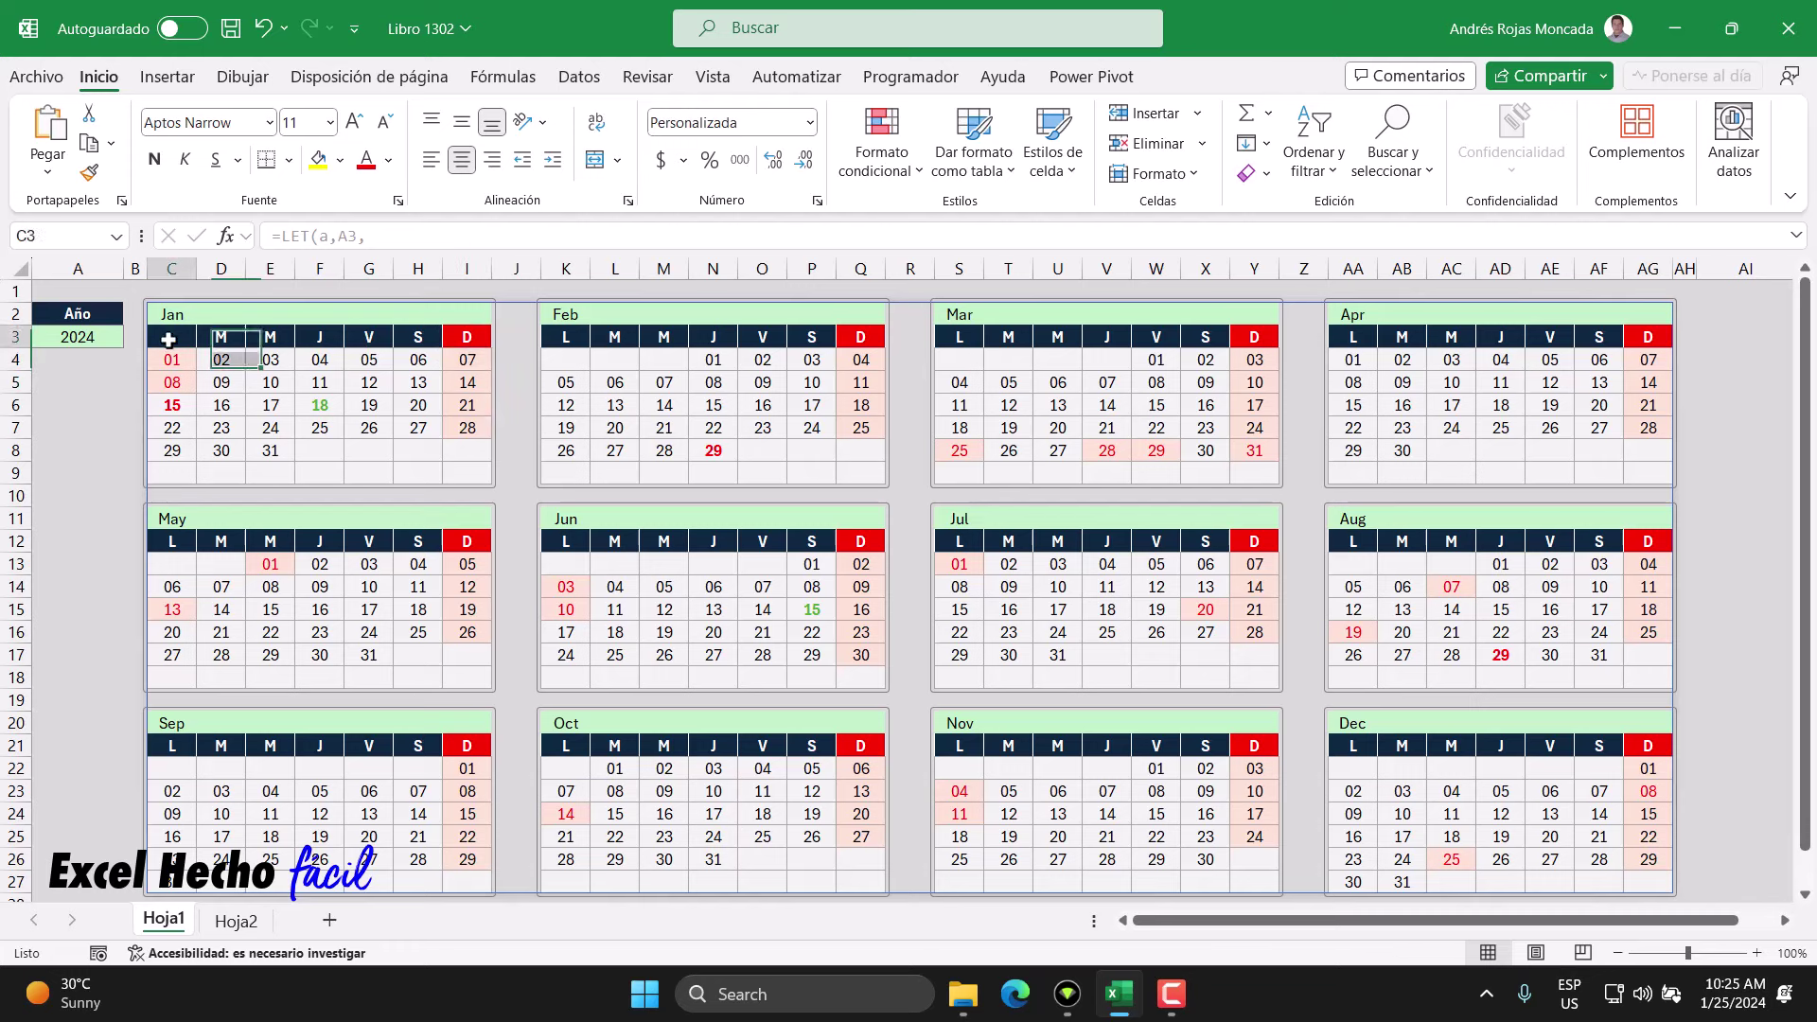
drag(156, 339, 421, 339)
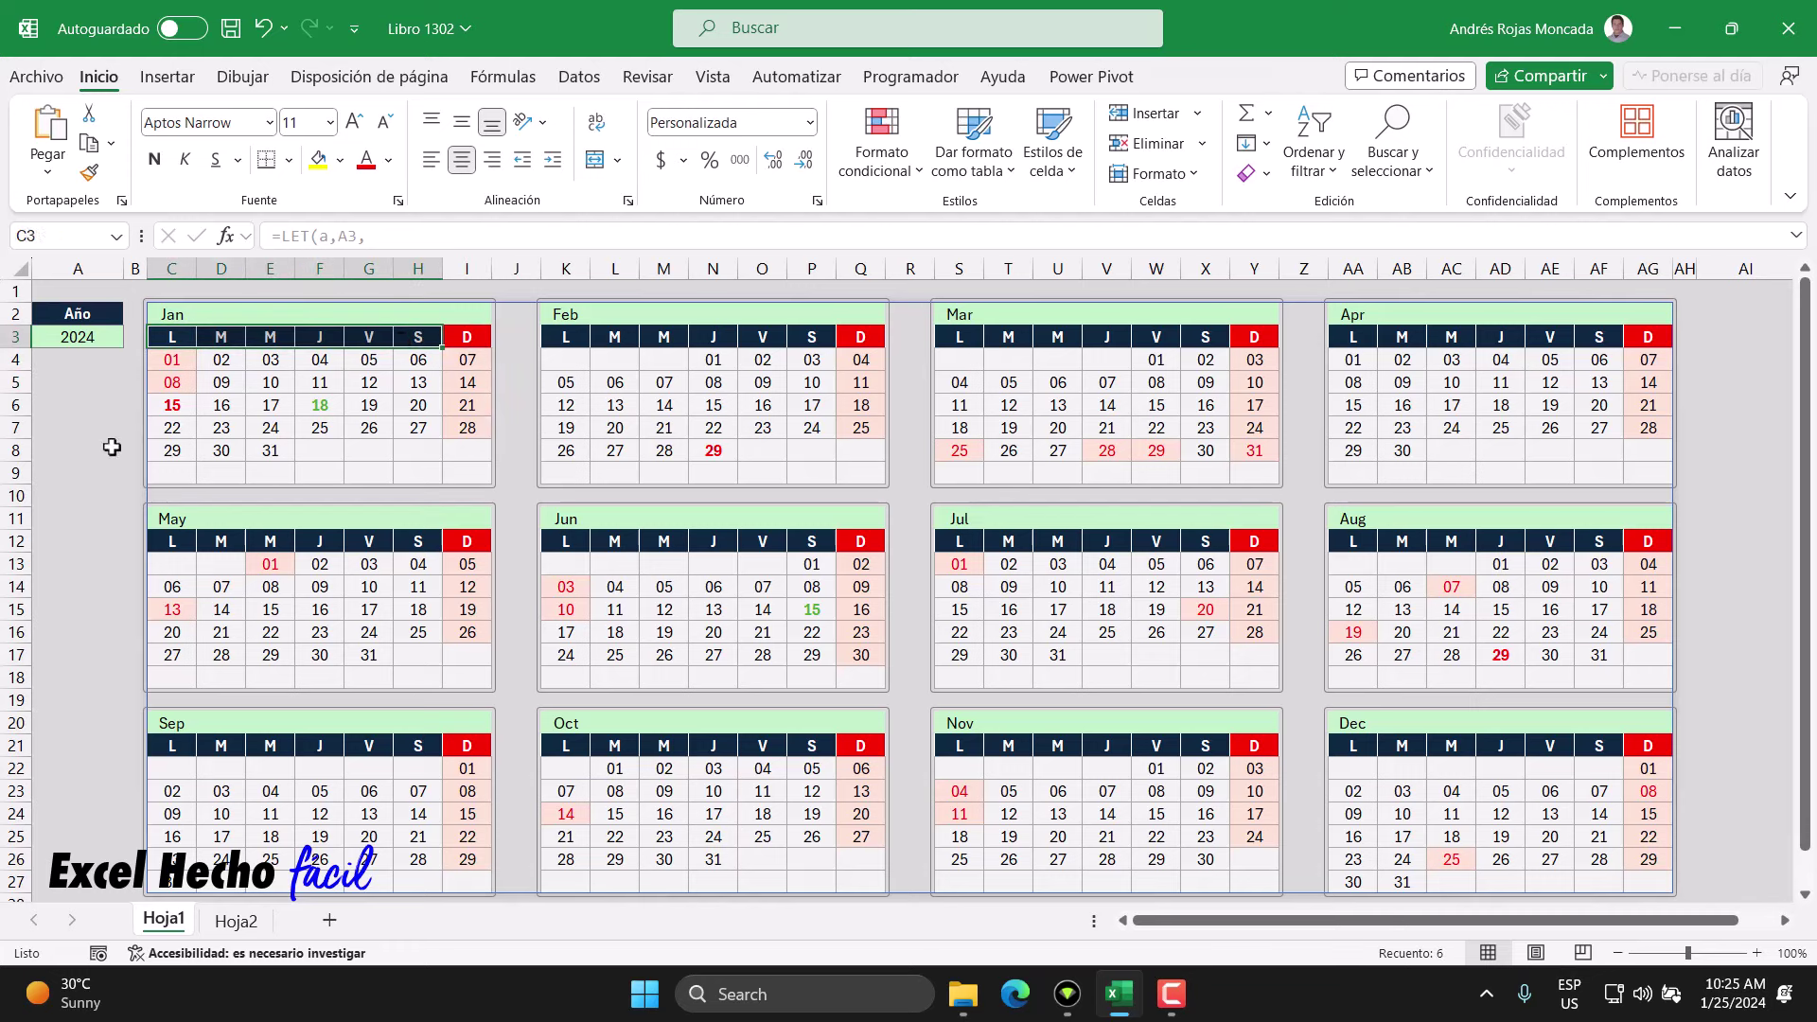
click(90, 469)
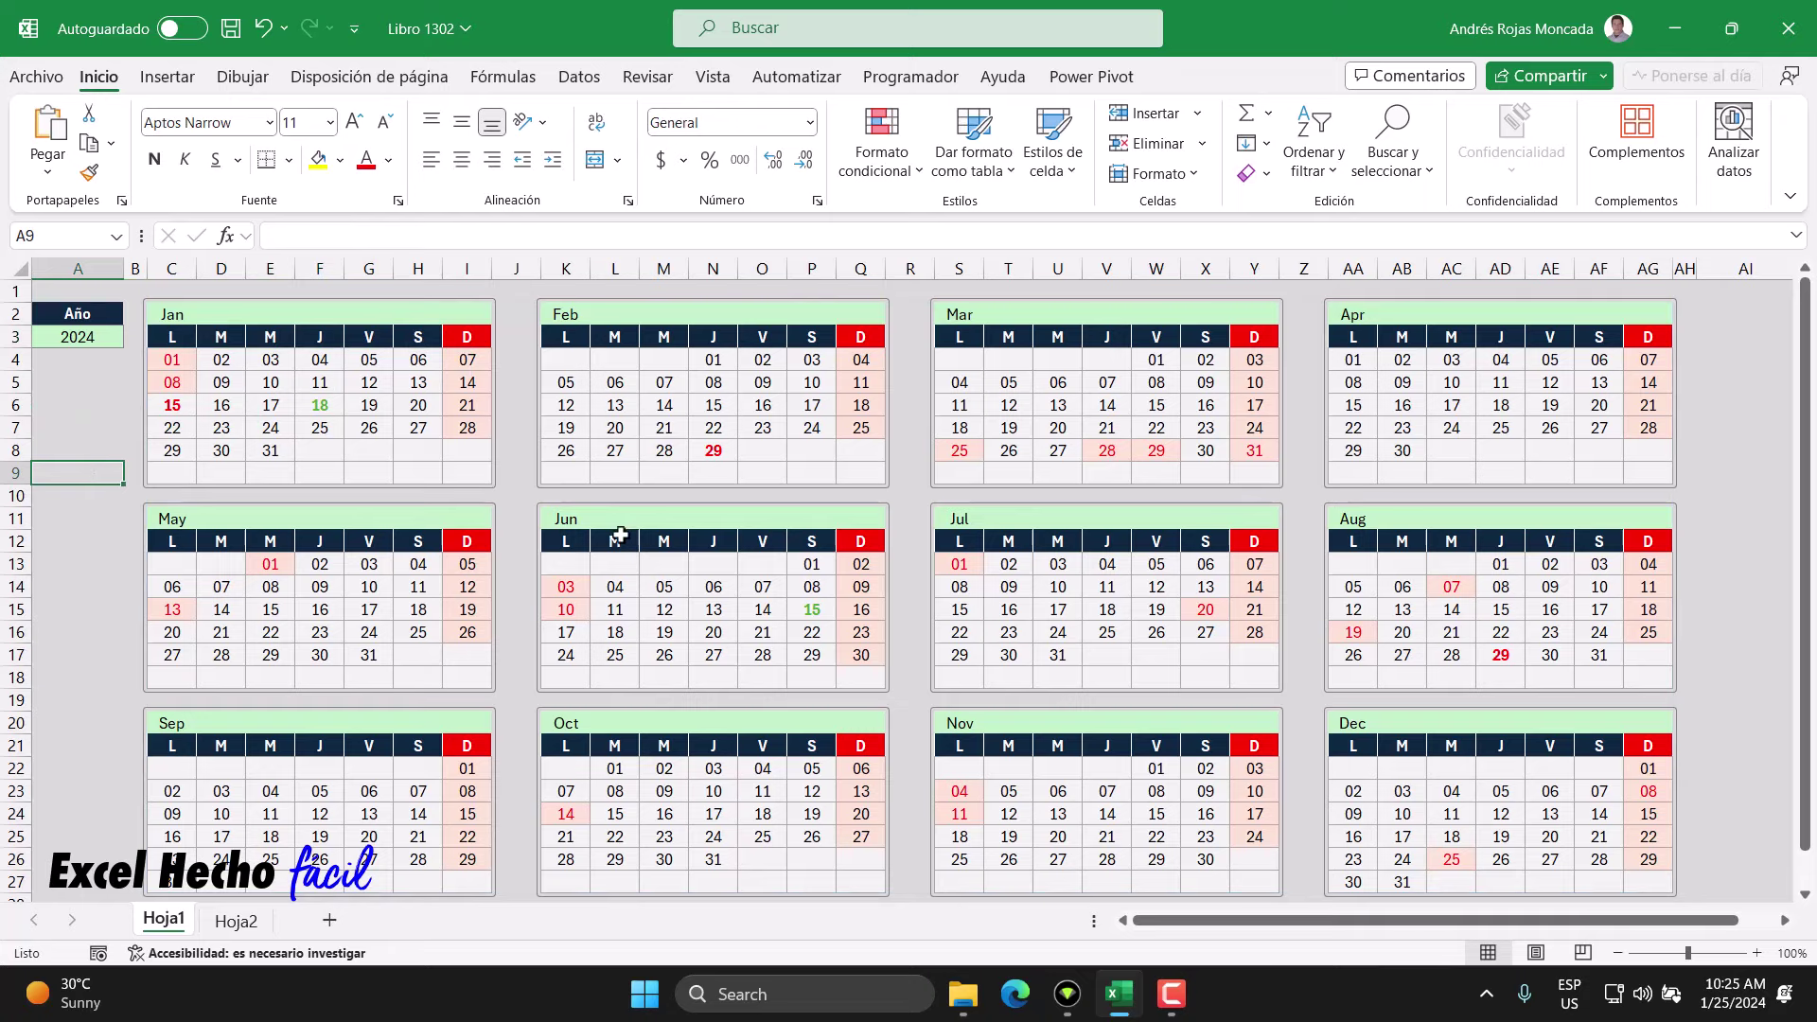
- On Hoja2, clear all contents of the test cells below the agenda table with Borrar todo
click(236, 922)
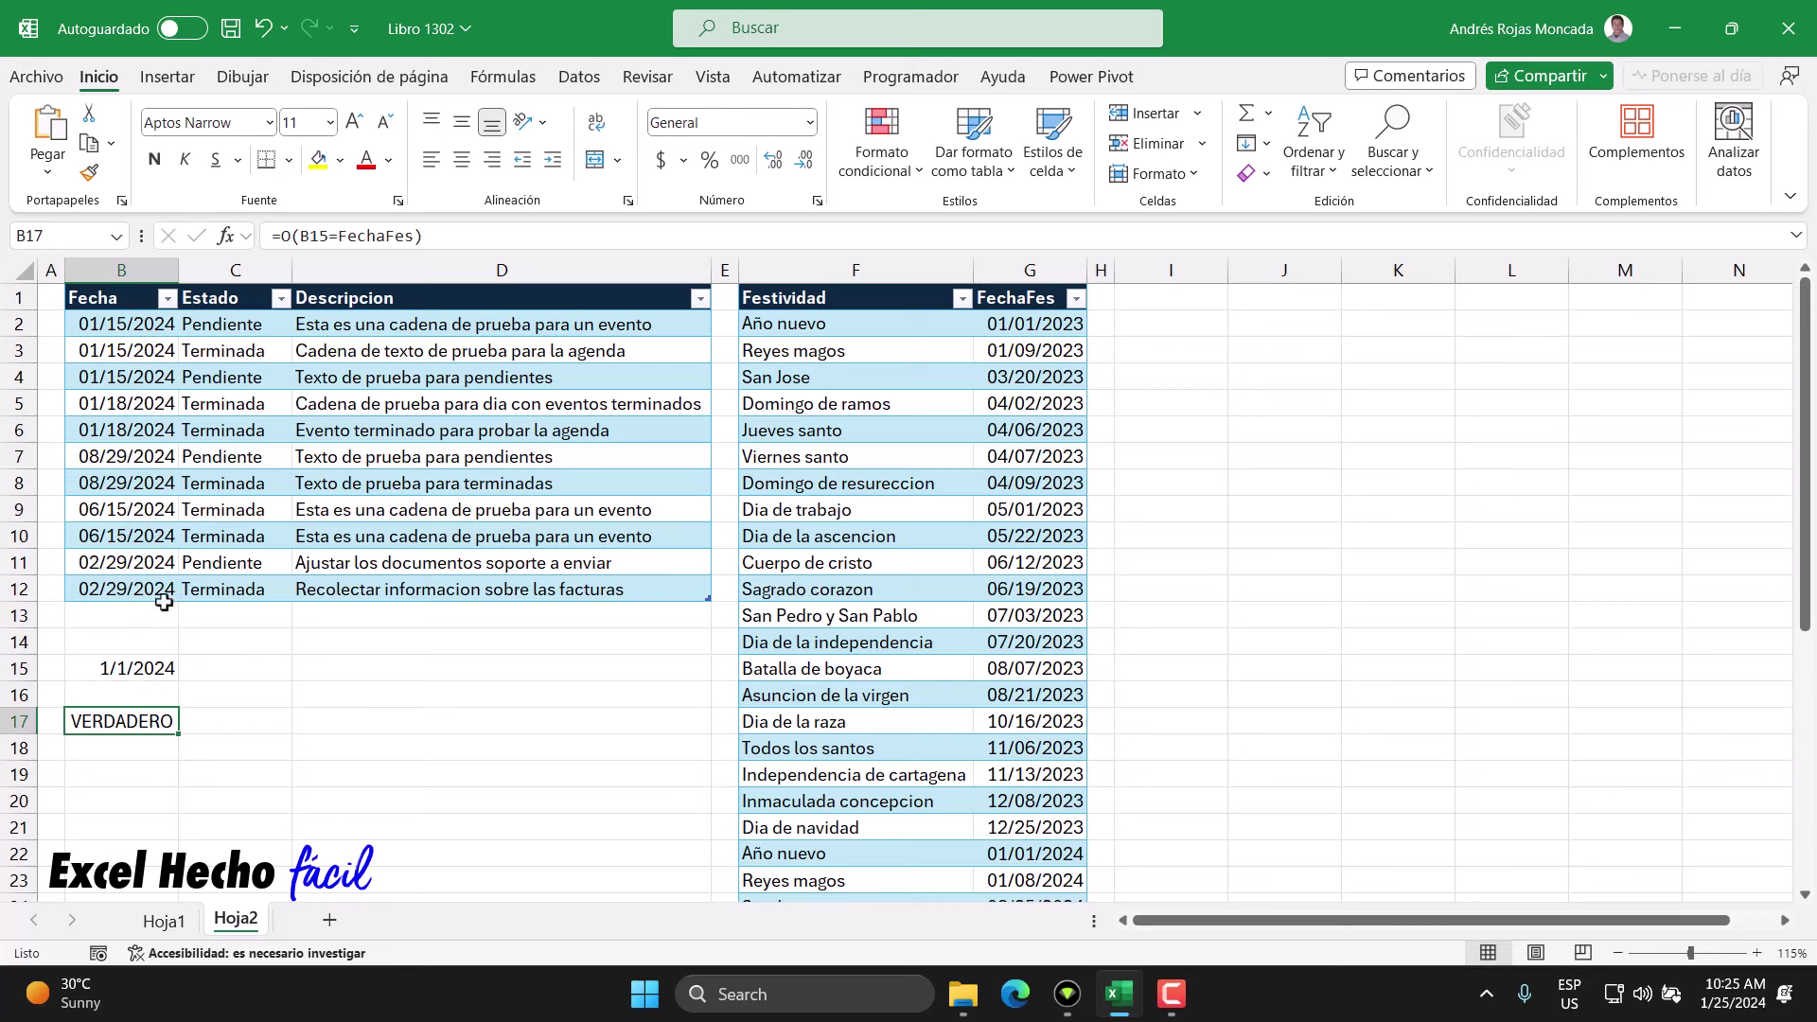
drag(605, 665, 596, 722)
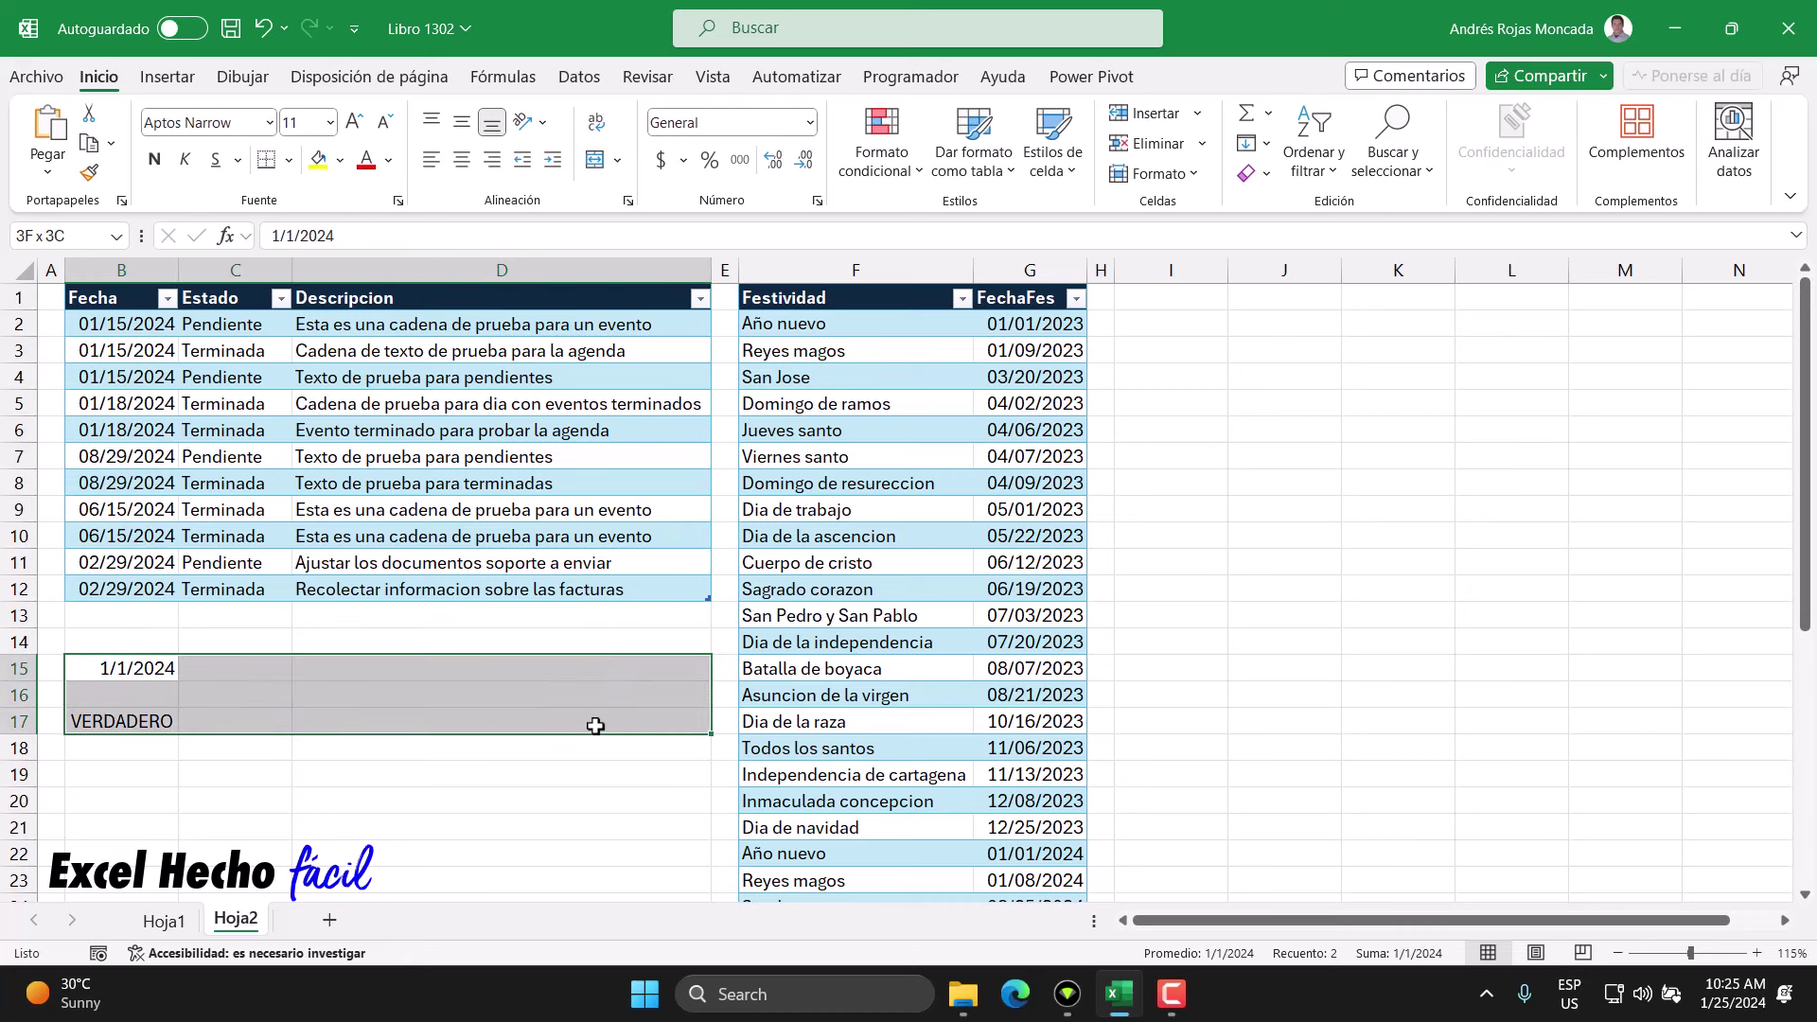
click(1247, 173)
click(1296, 197)
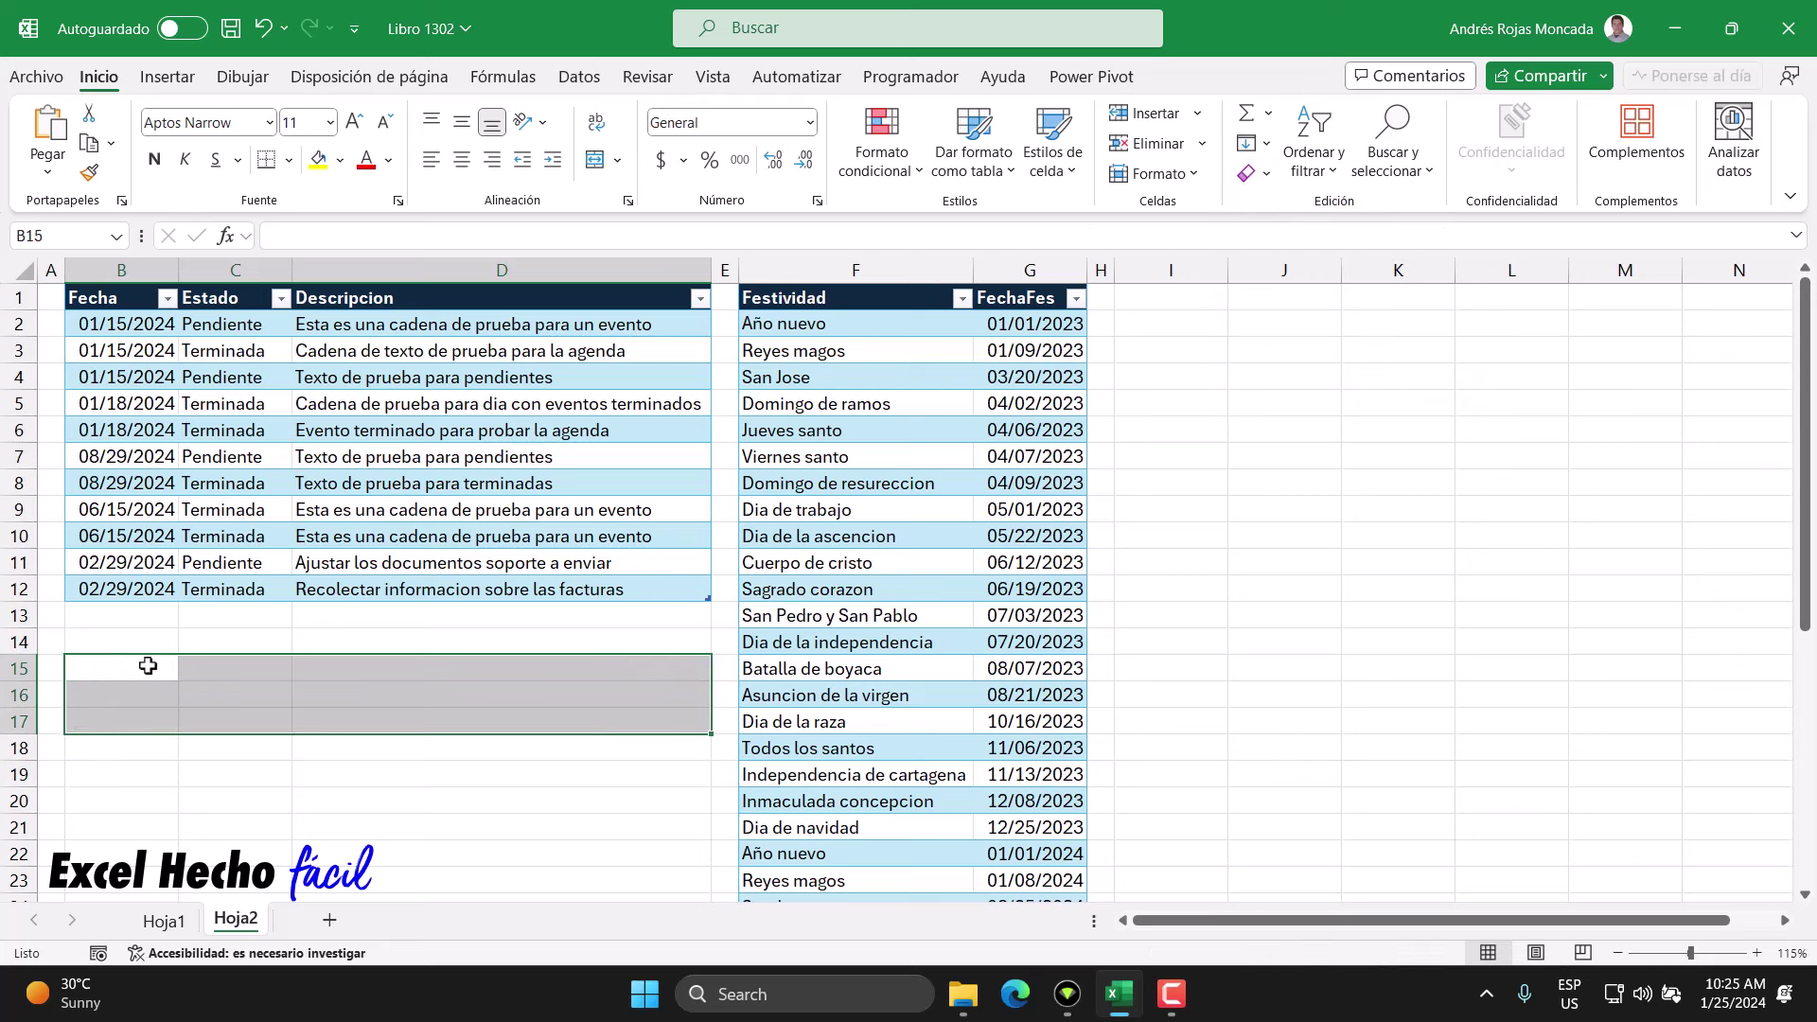
drag(138, 638, 595, 774)
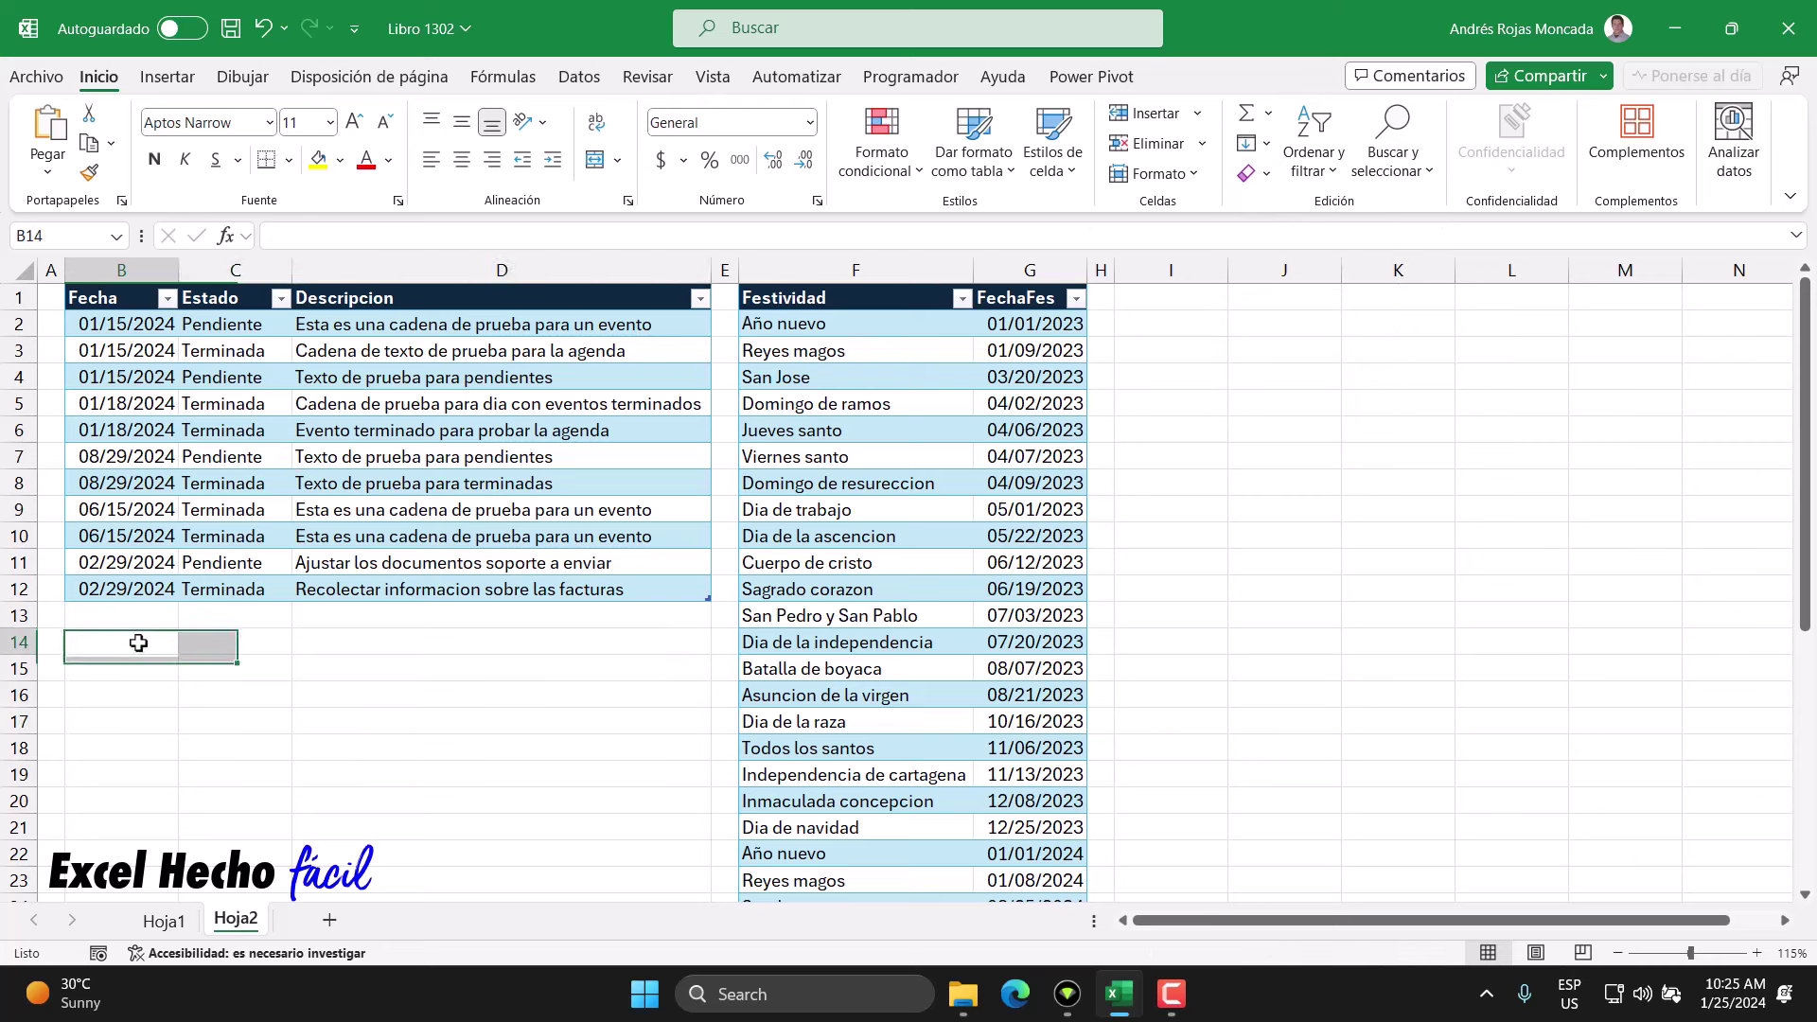
click(1249, 174)
click(1289, 211)
click(157, 655)
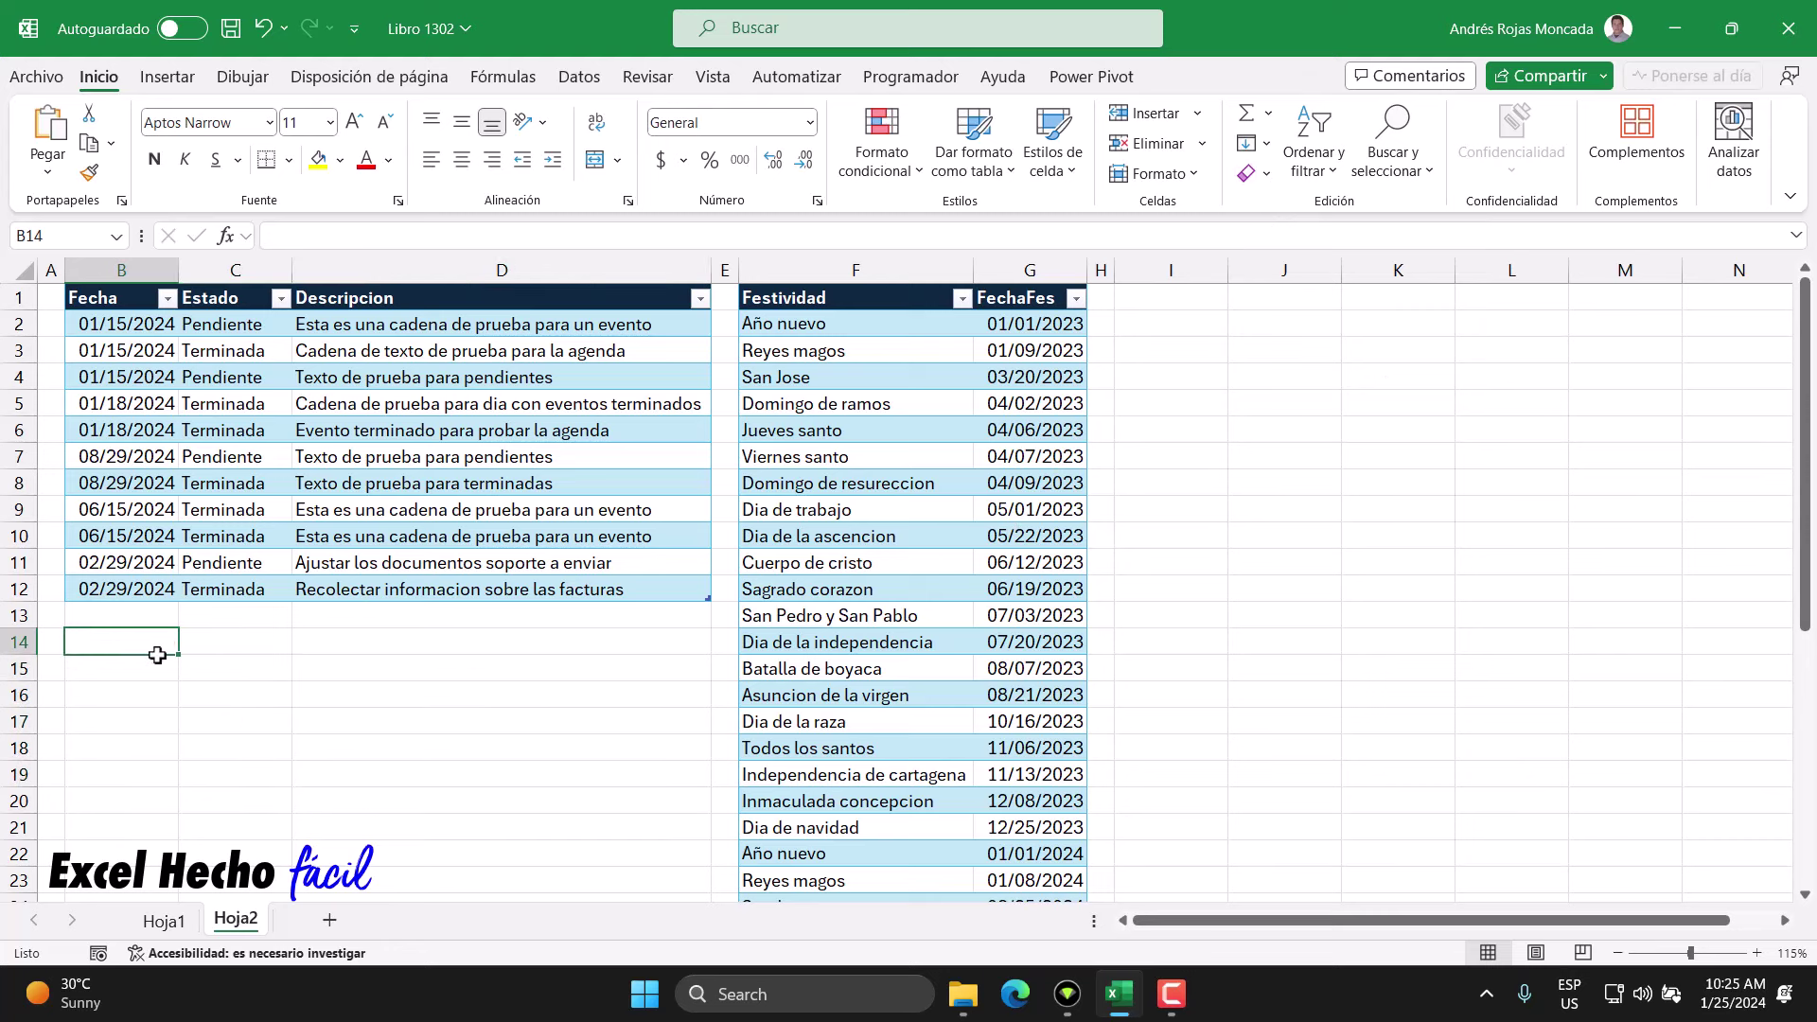
click(803, 300)
click(1209, 77)
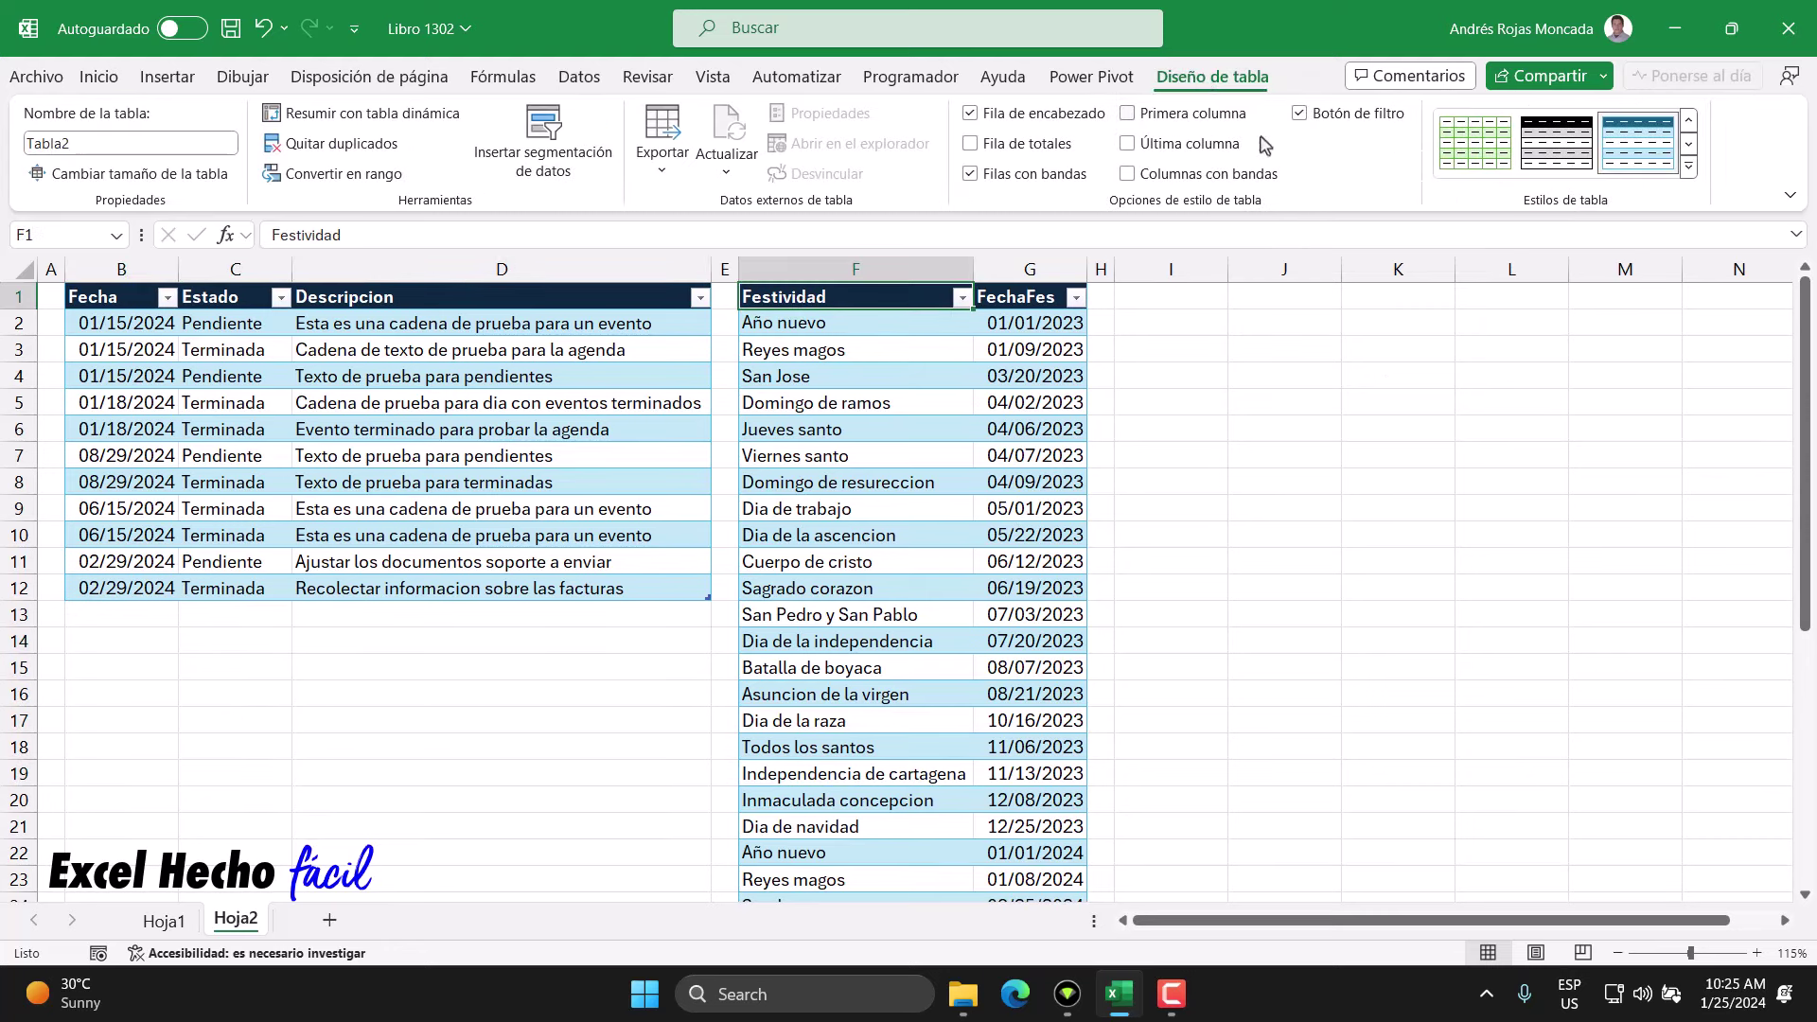
- Apply Naranja, Estilo de tabla medio 3 to the holidays table and return to Hoja1
click(1689, 170)
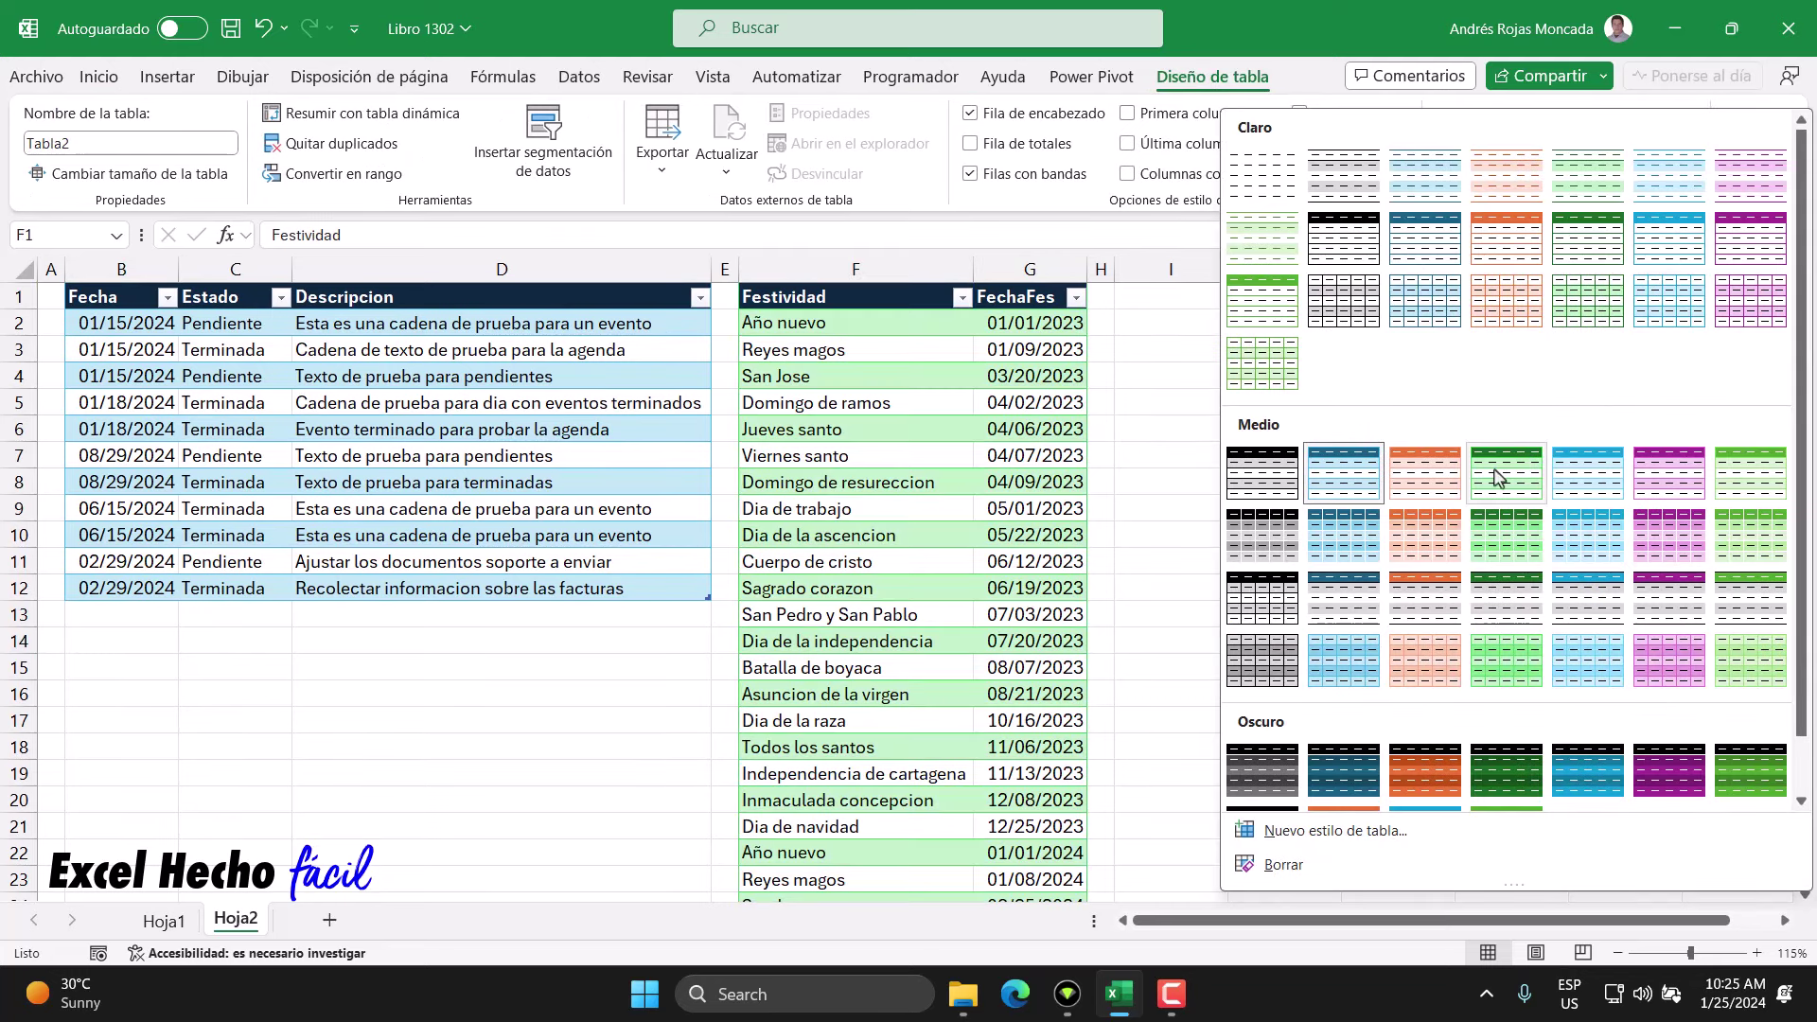
click(1413, 483)
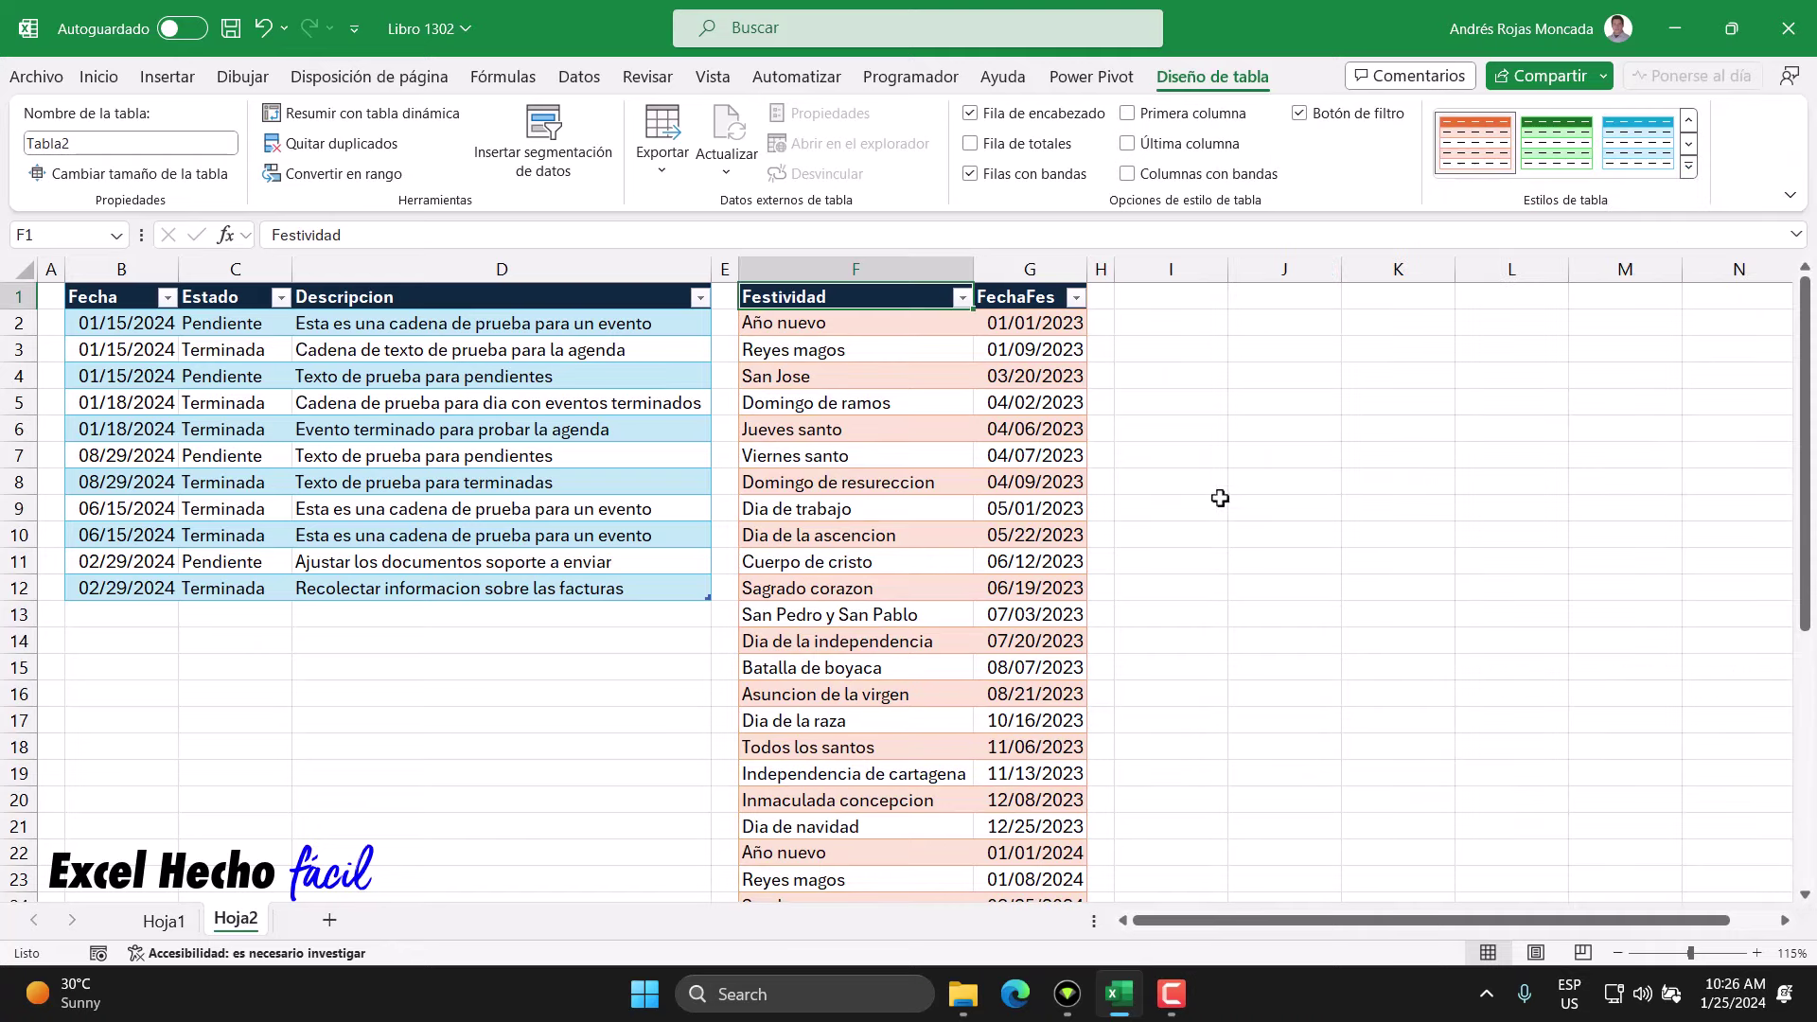
click(121, 638)
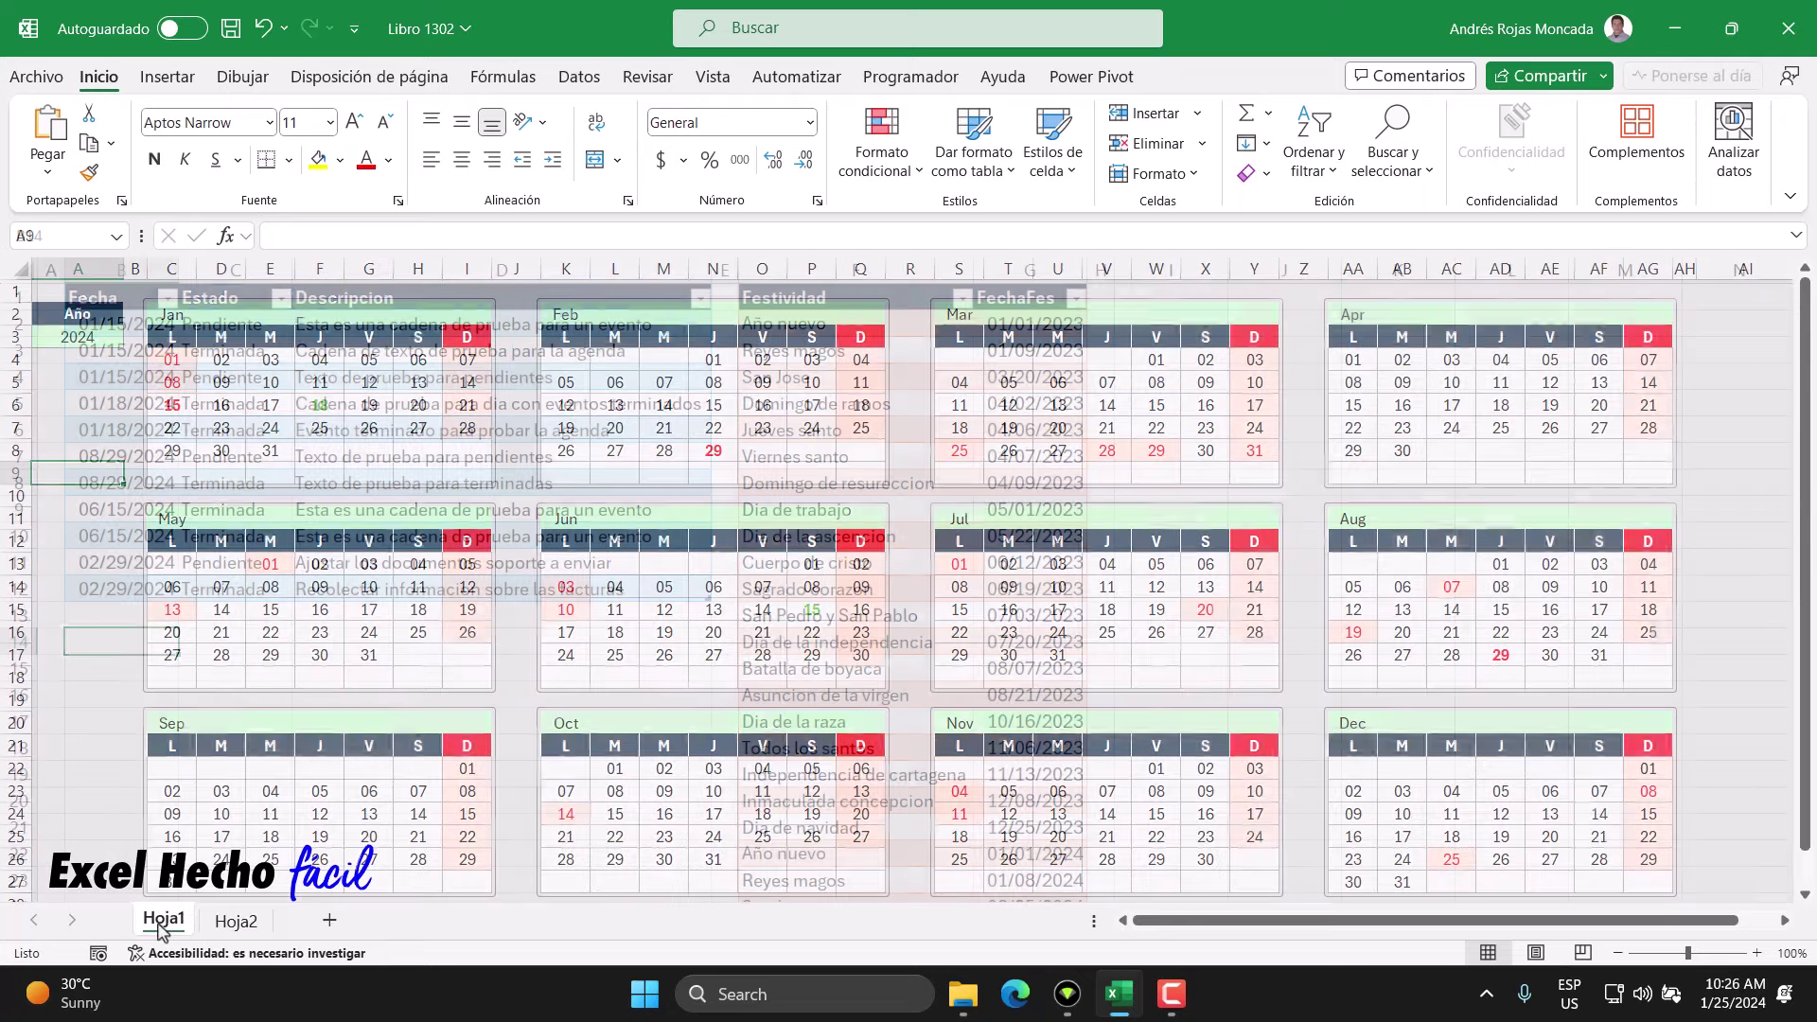
click(164, 922)
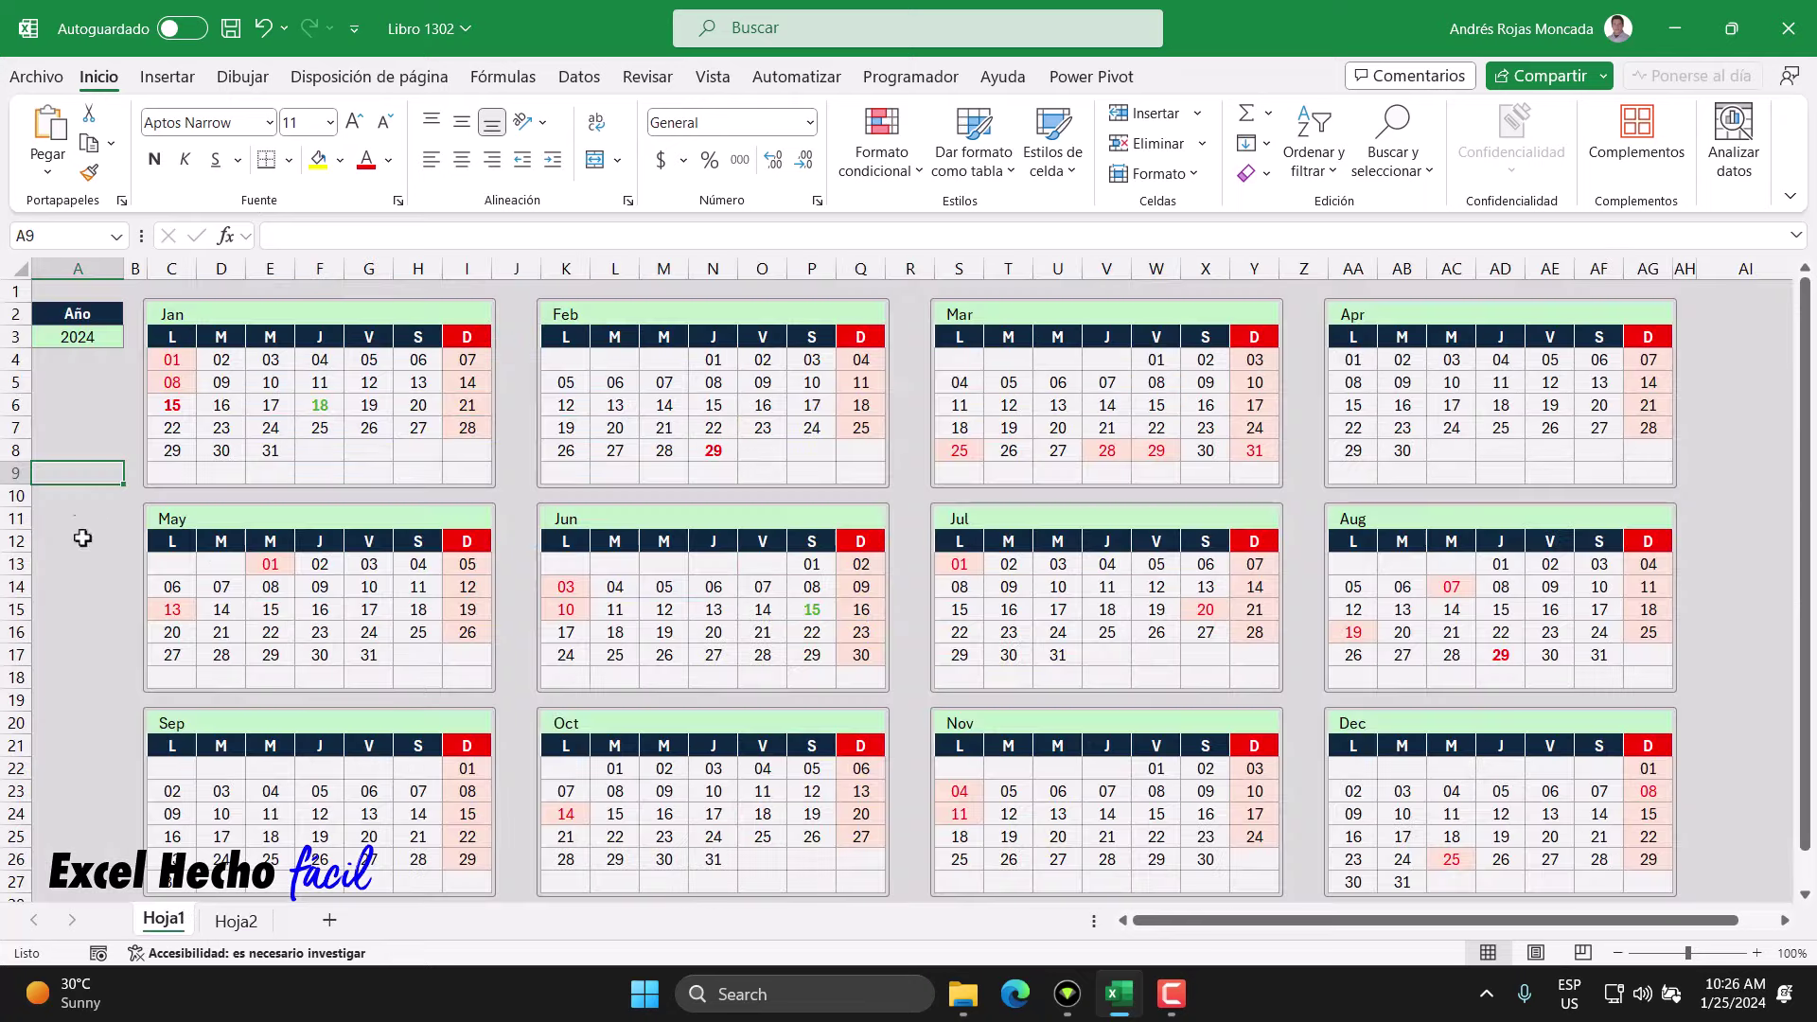
- Enter 2023 as the calendar year in cell A3
click(73, 338)
text(2)
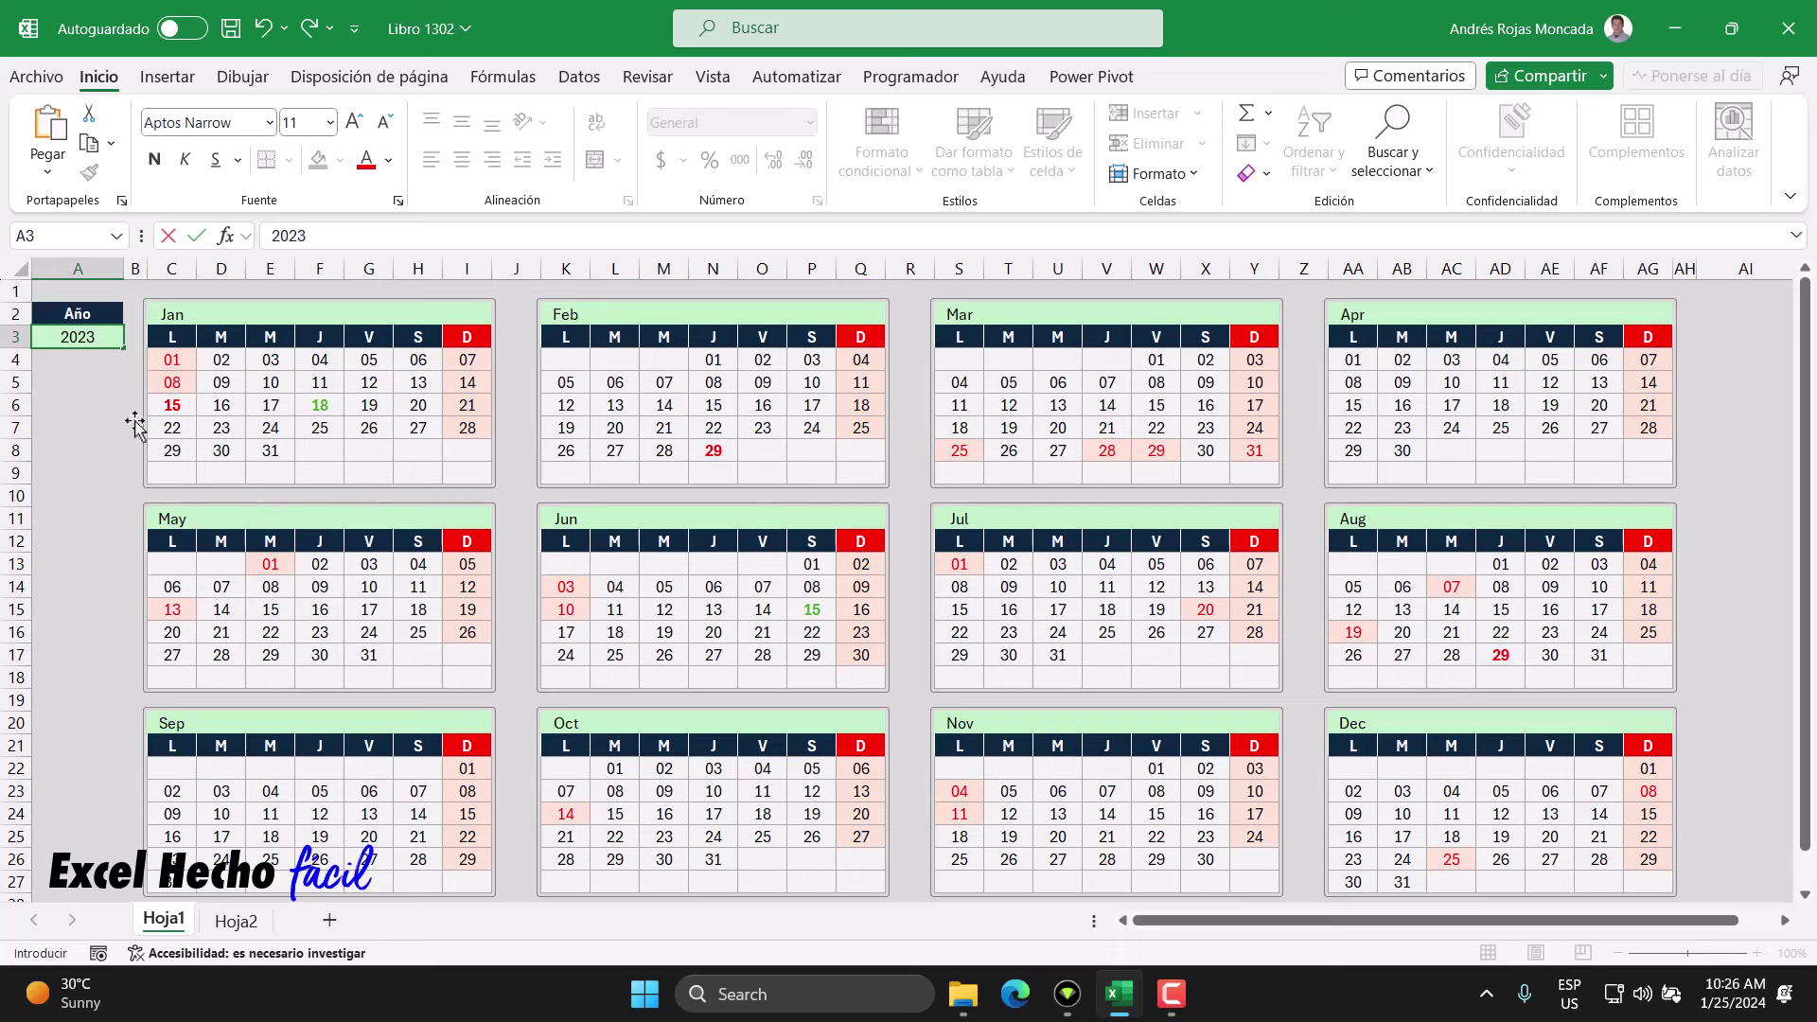
key(ctrl+Return)
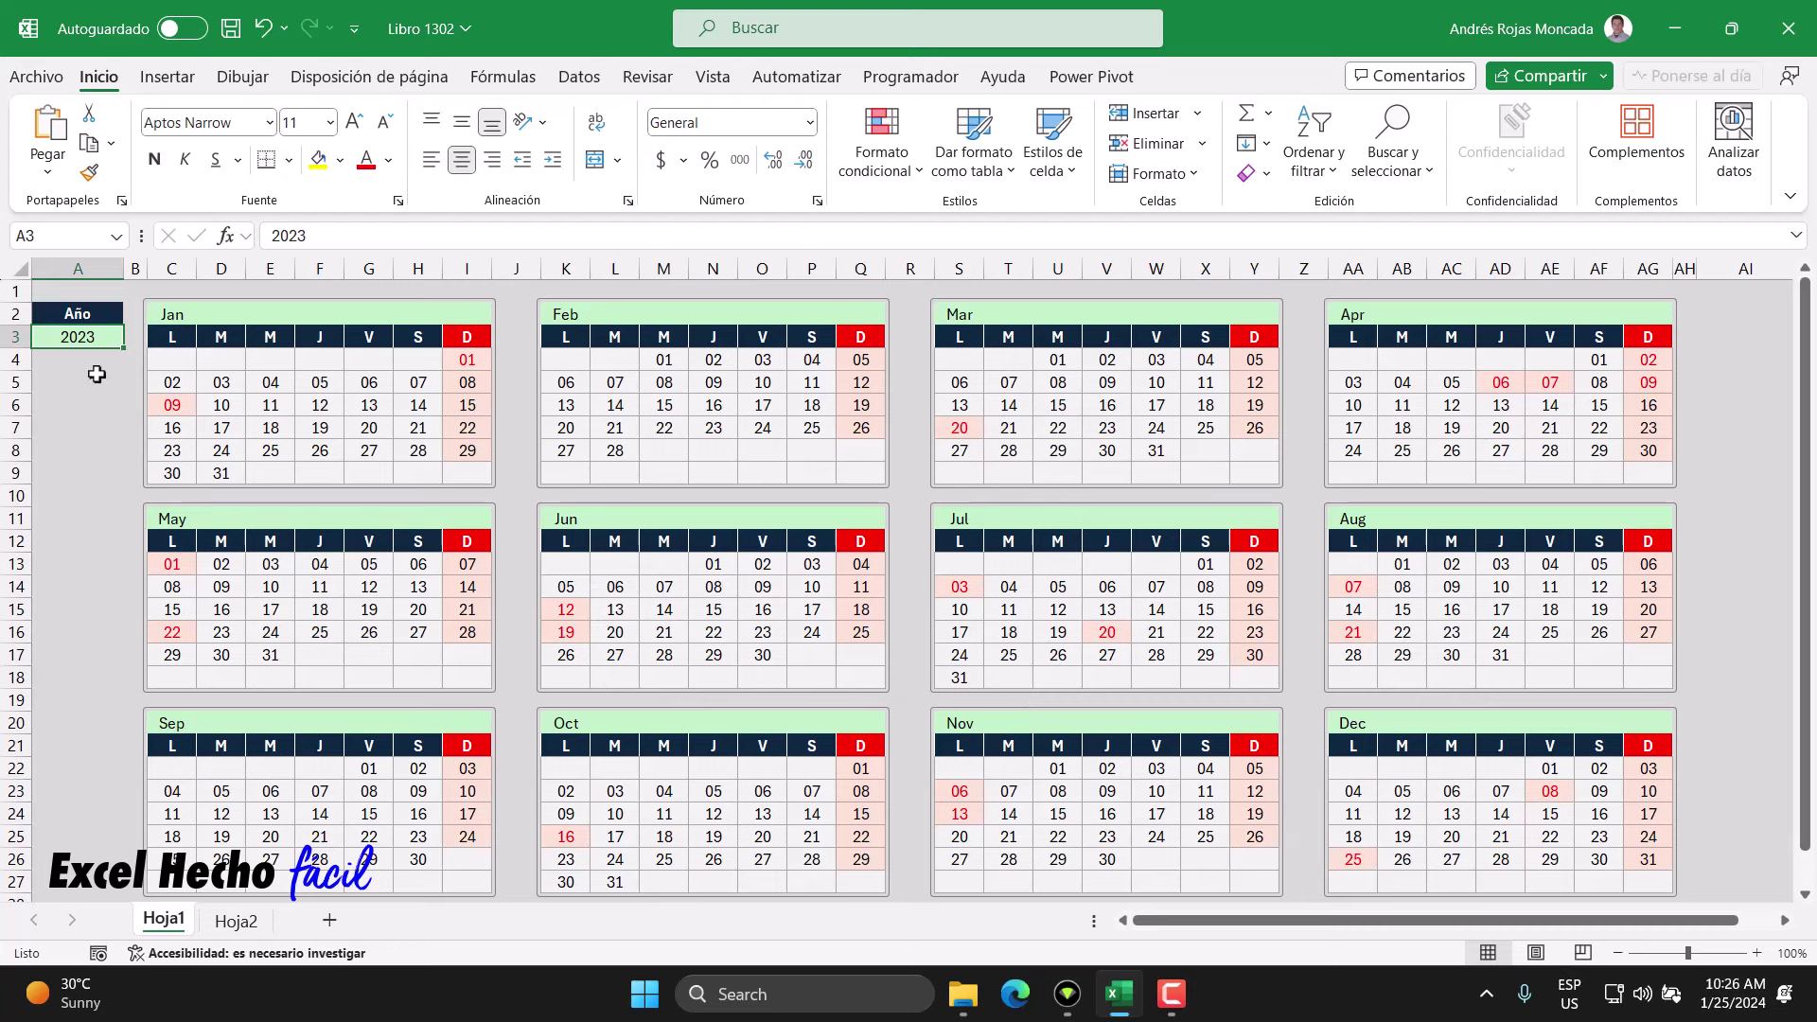
- On Hoja2, enter the date 11/25/2023 in the new agenda row at B13
click(229, 922)
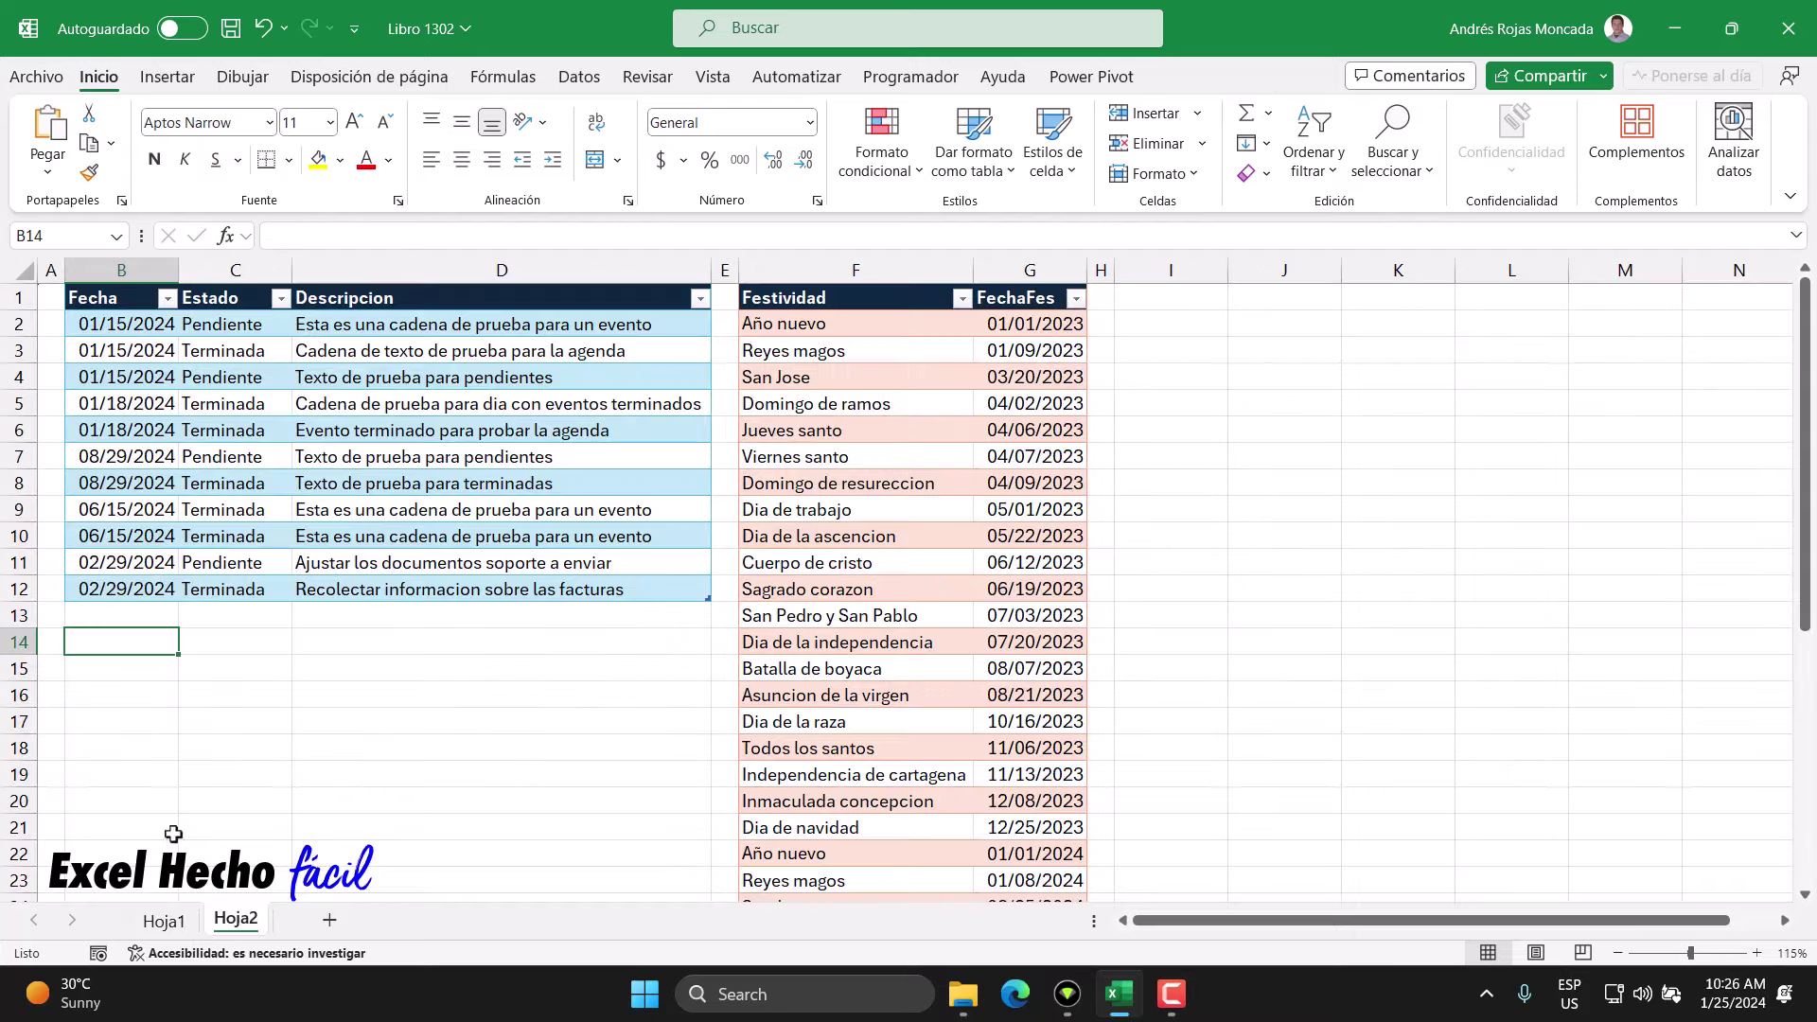
click(119, 619)
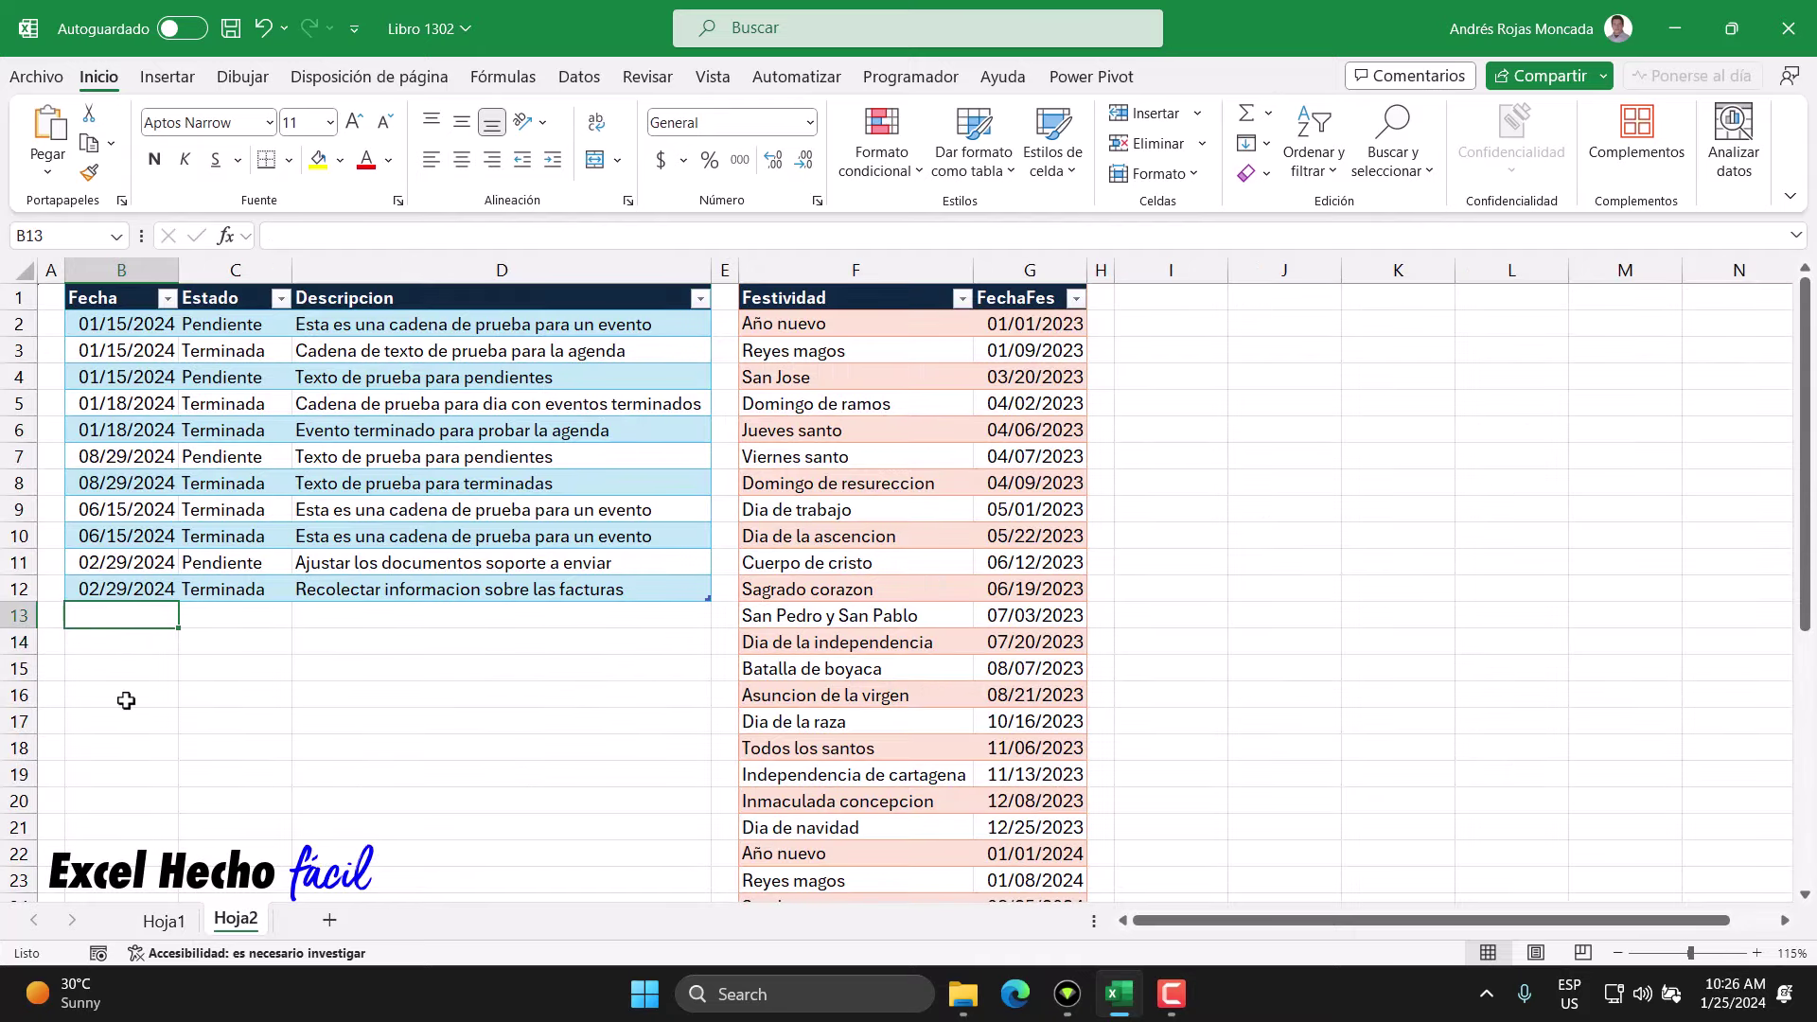
click(134, 324)
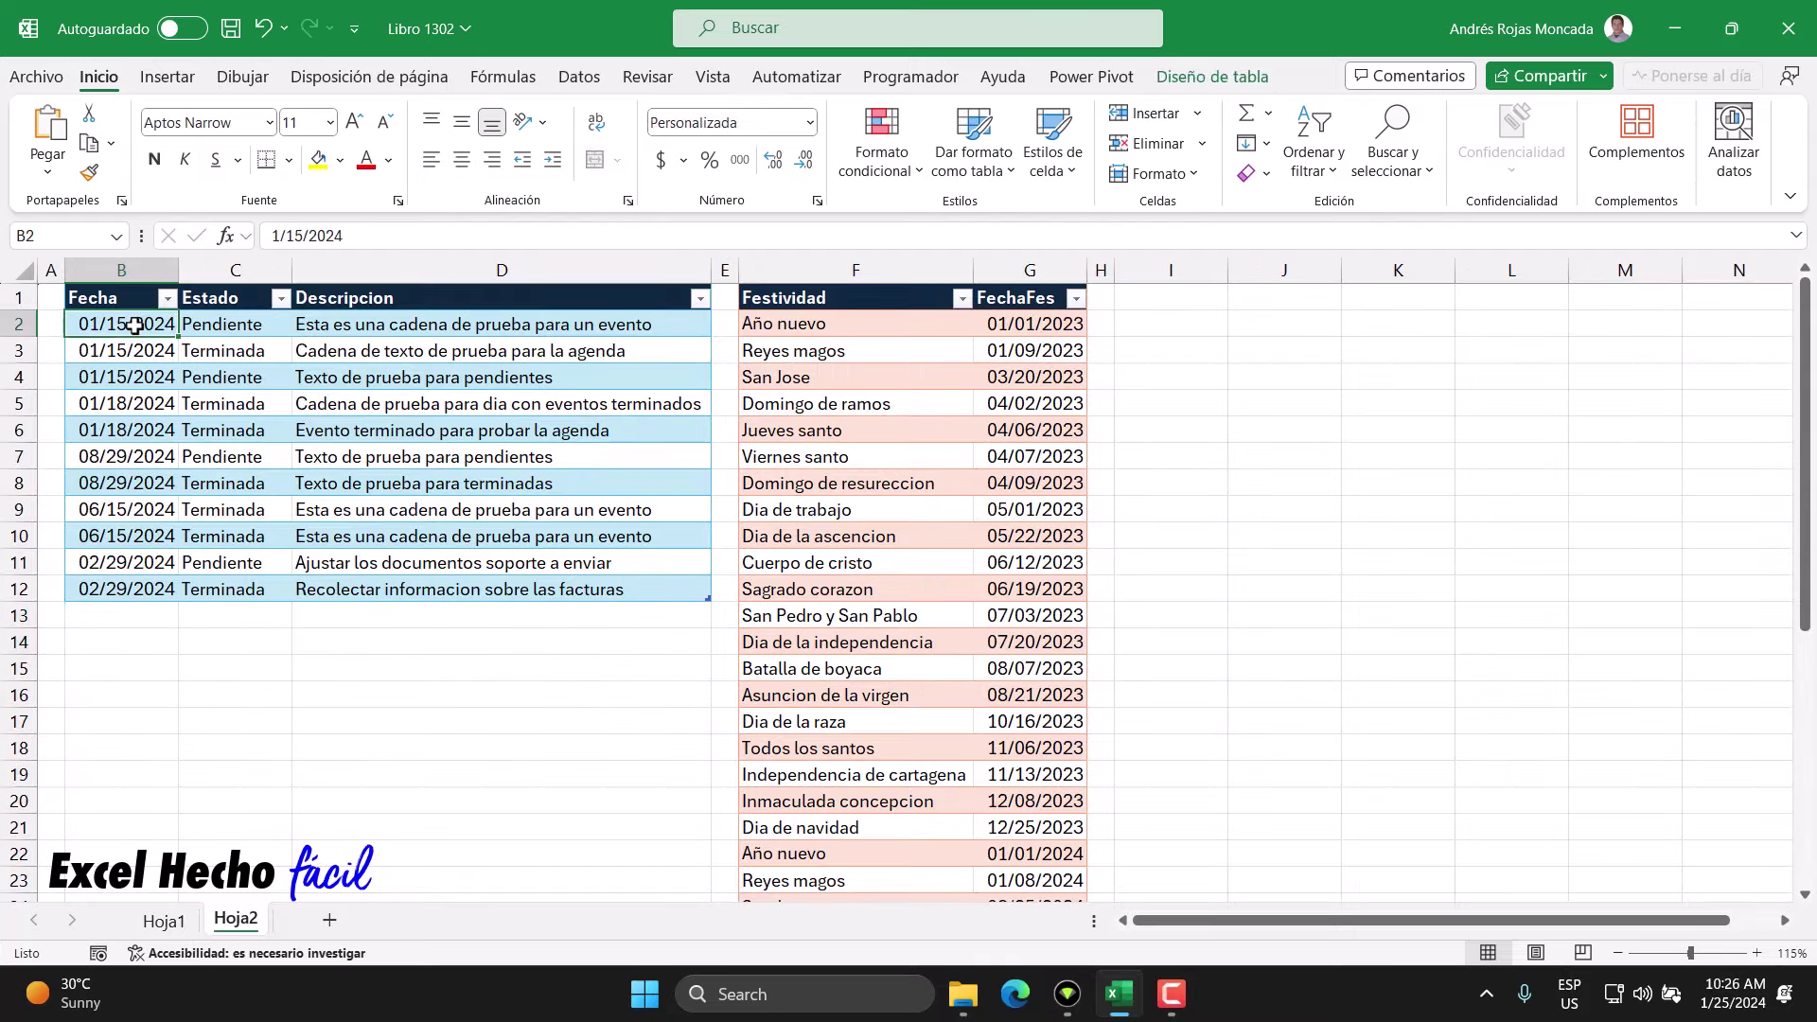
right_click(135, 324)
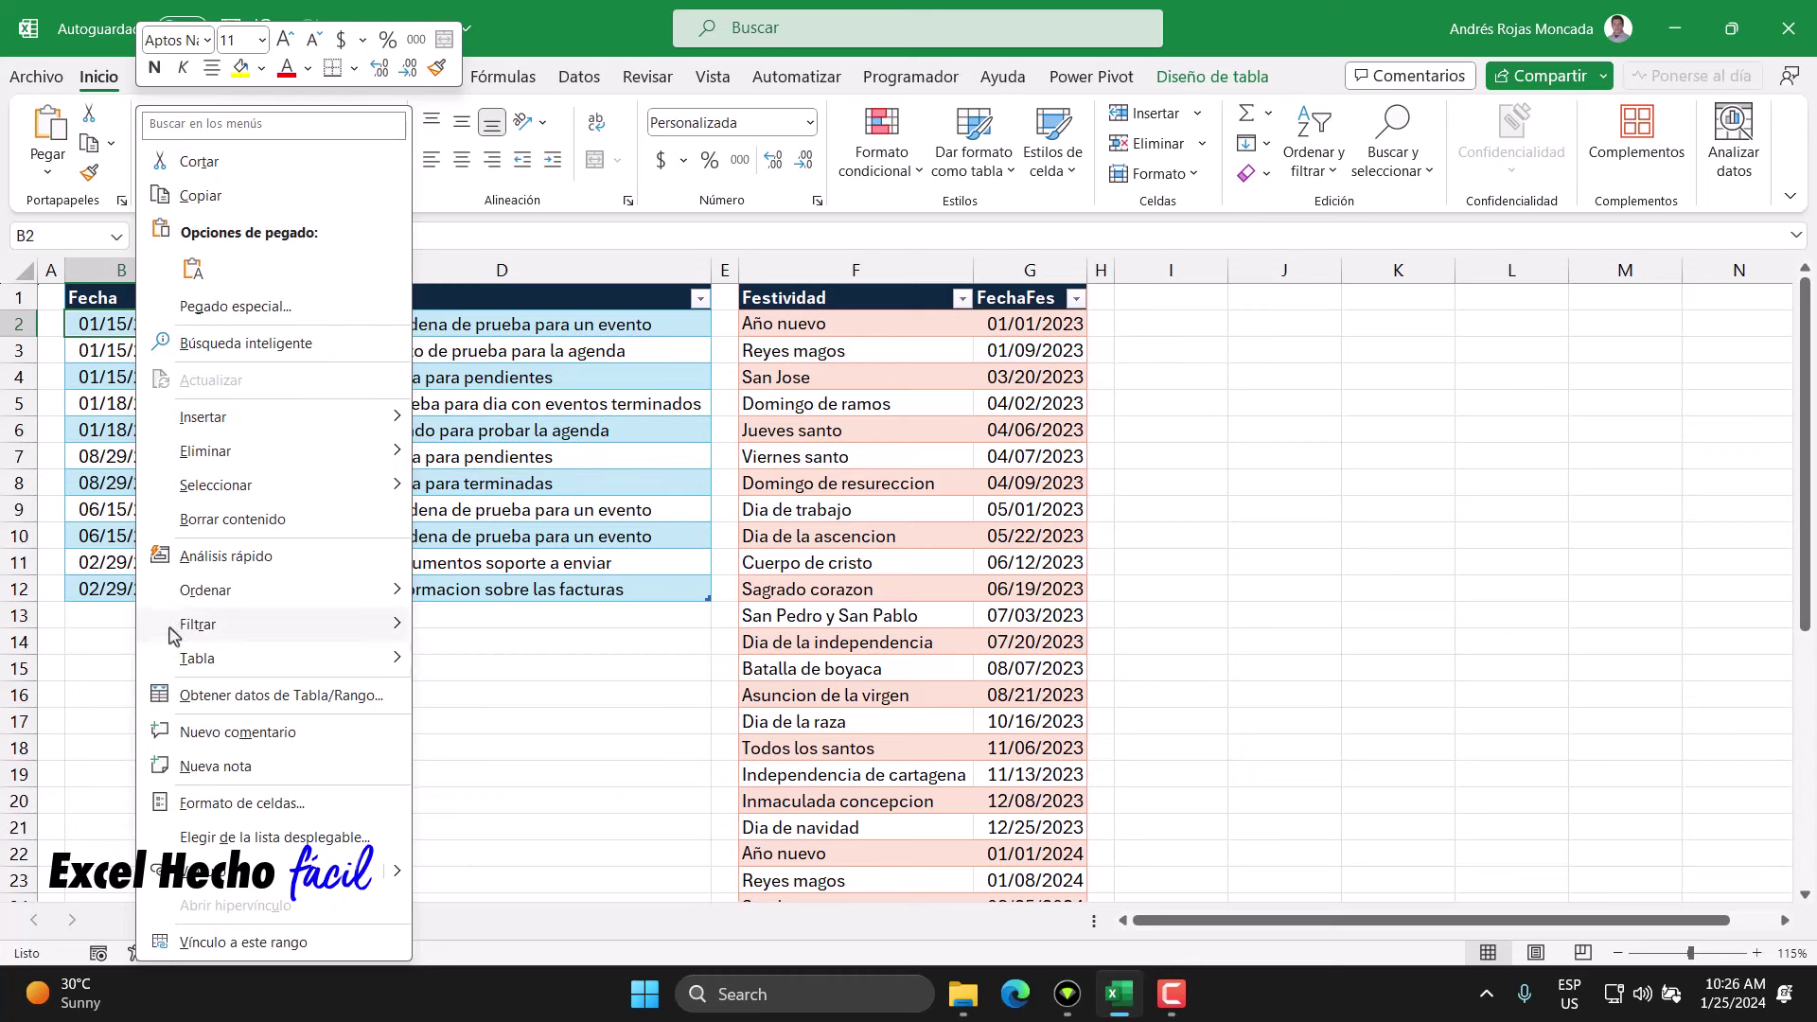
click(123, 627)
click(120, 622)
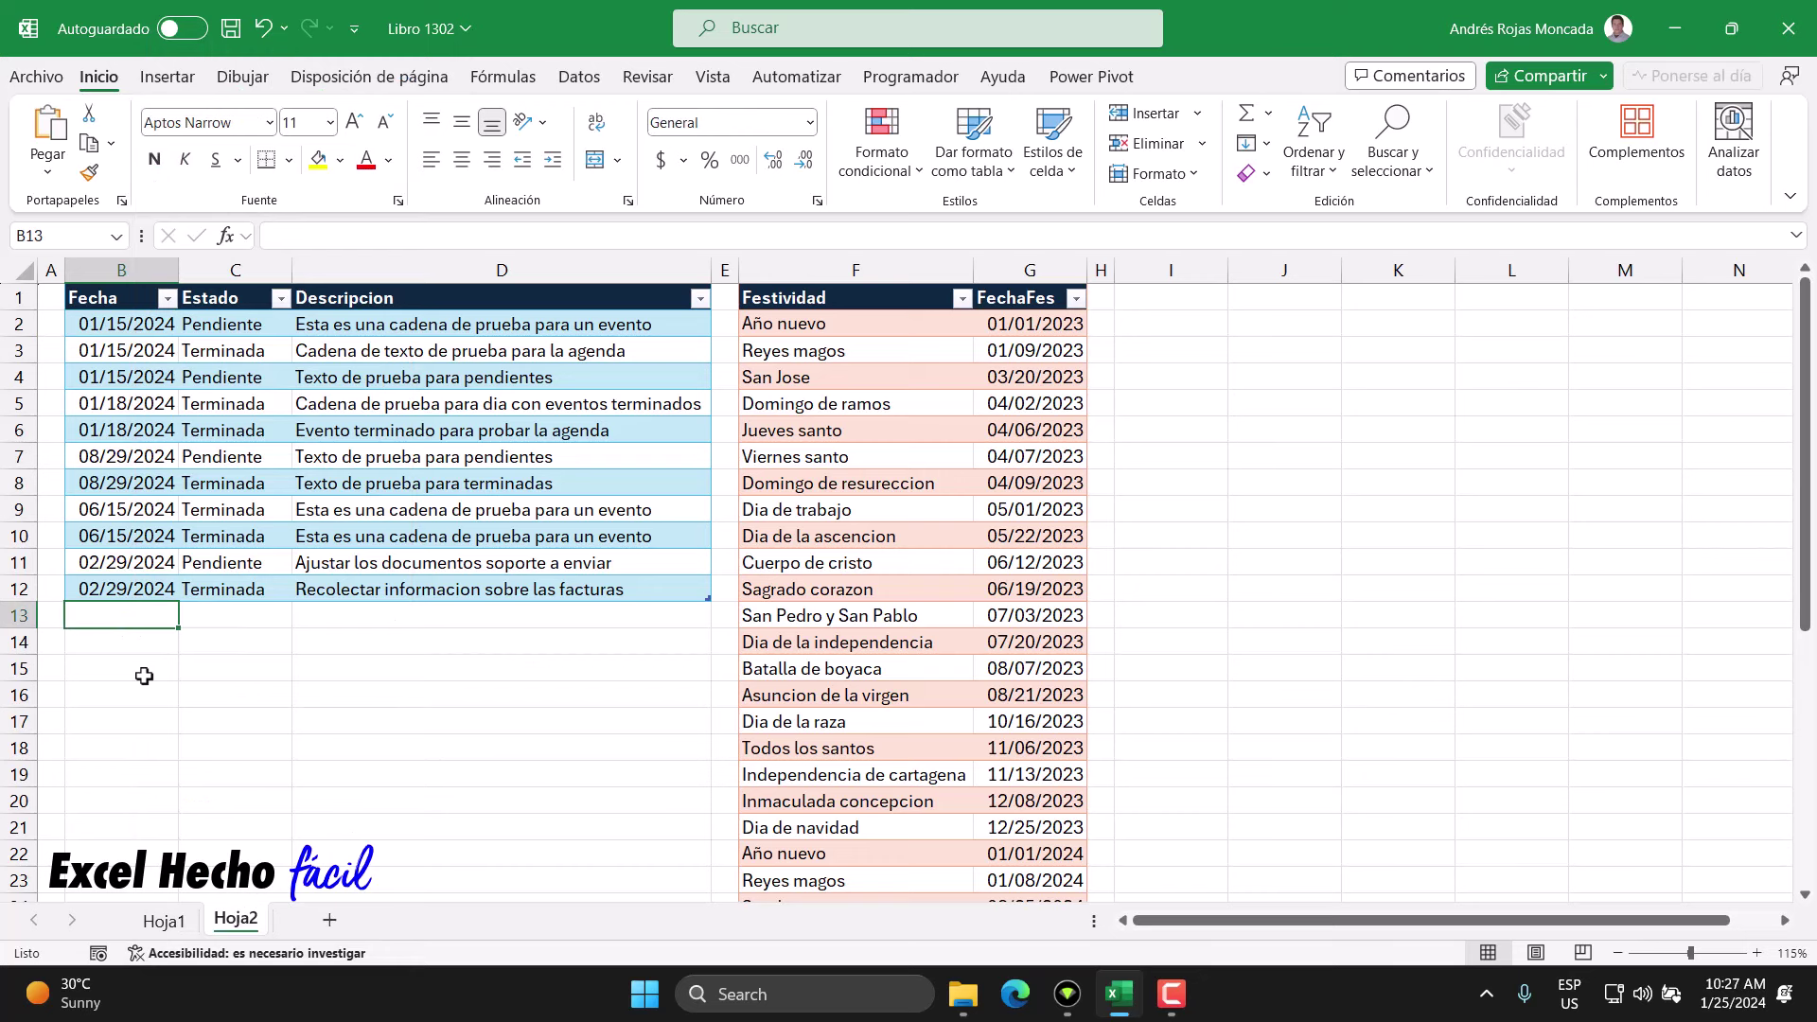
text(11/25/)
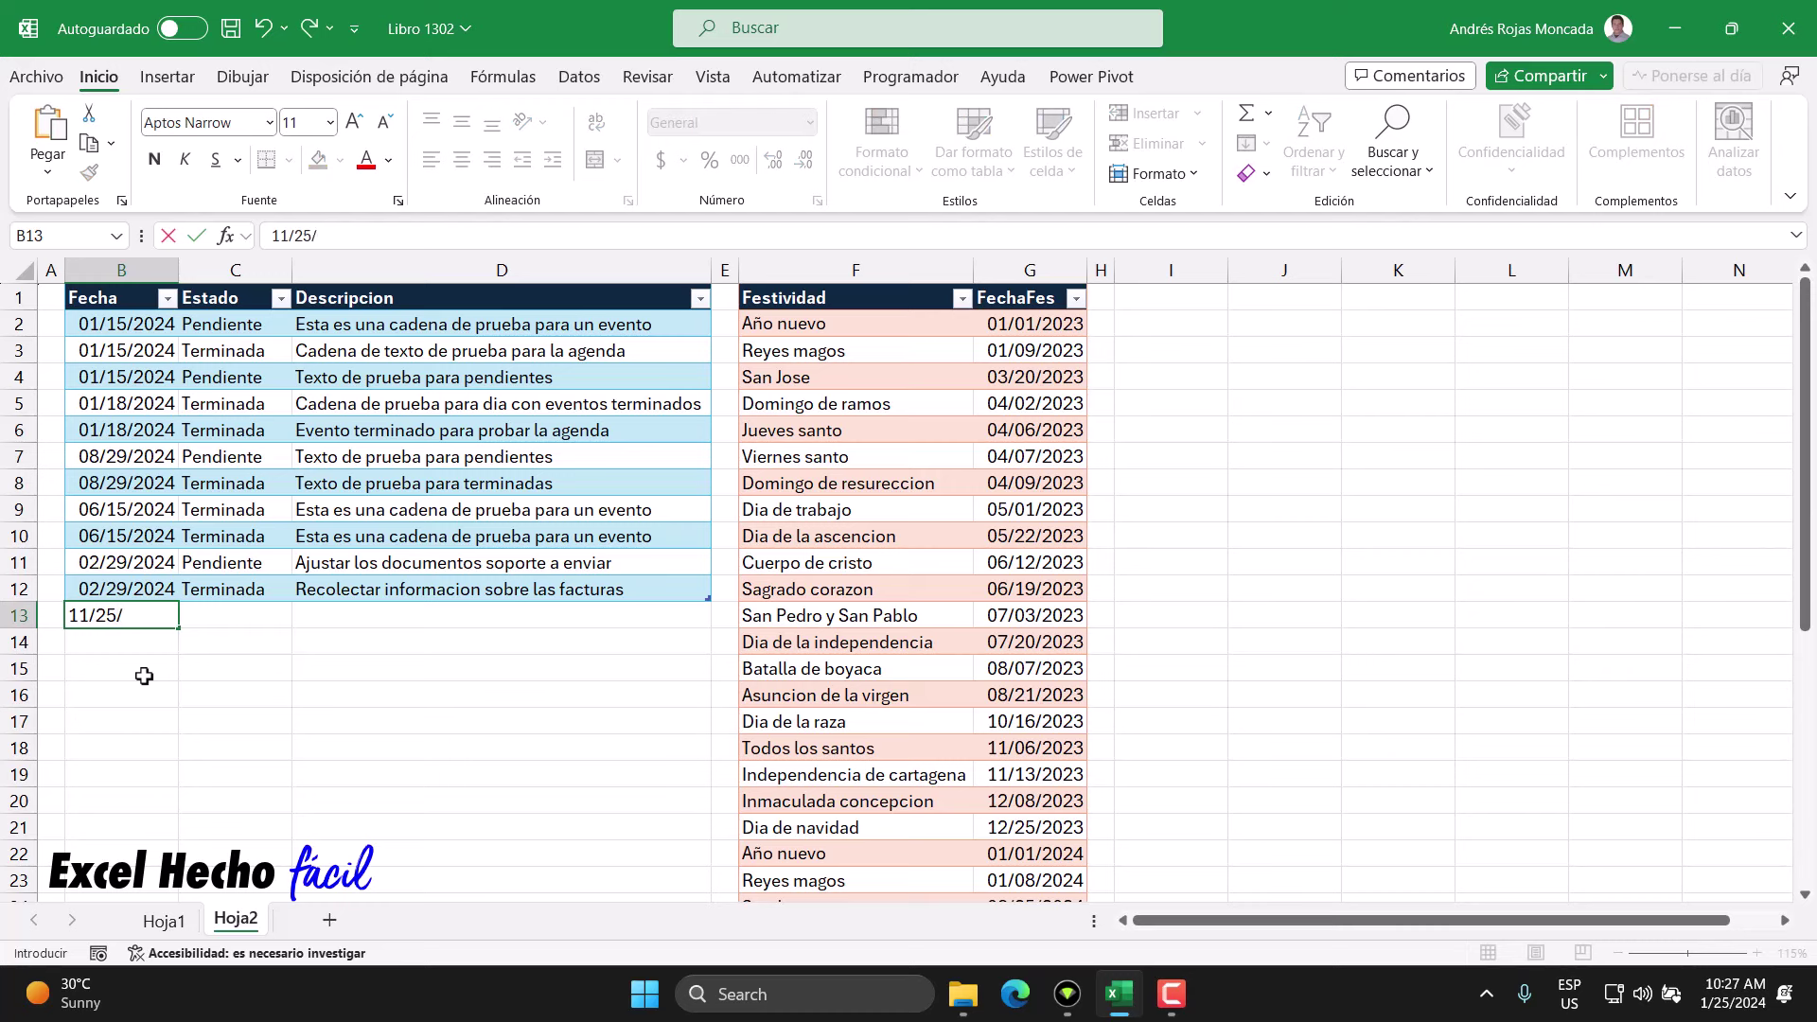
text(2023)
key(Tab)
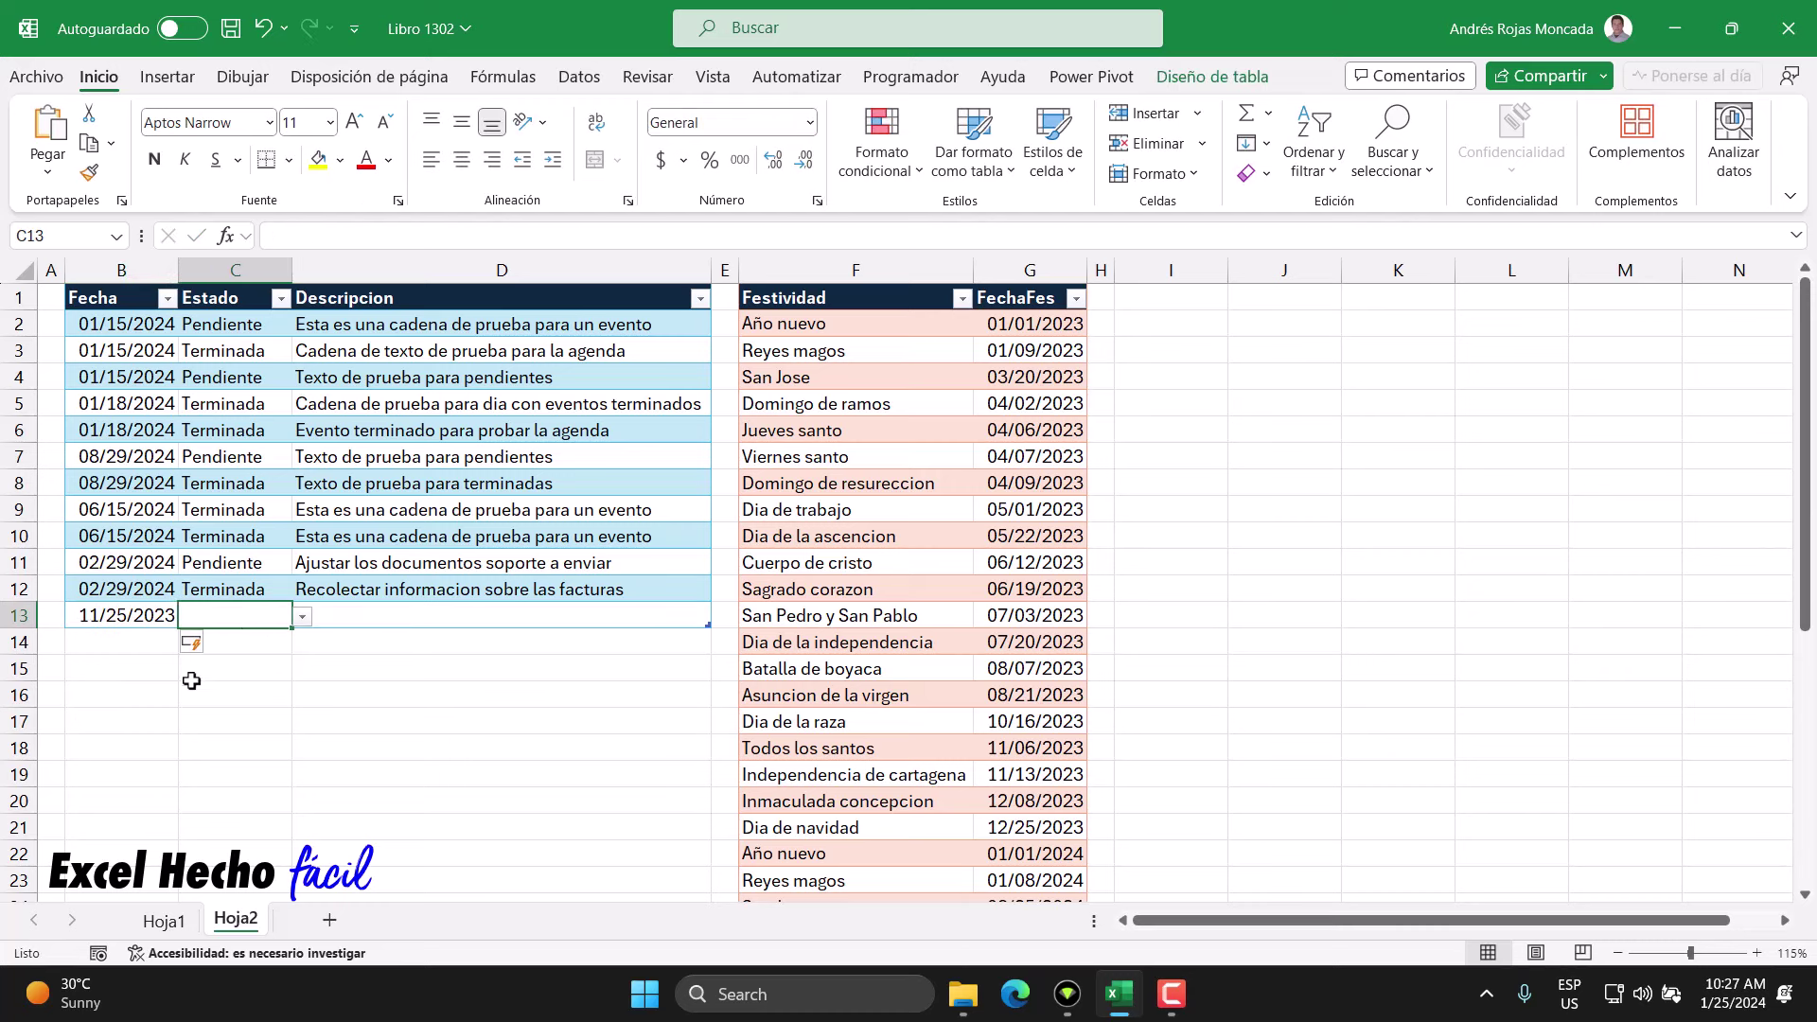
- Set the event's status to Pendiente and description to 'Texto de prueba', then view Hoja1
click(301, 617)
click(253, 641)
key(Tab)
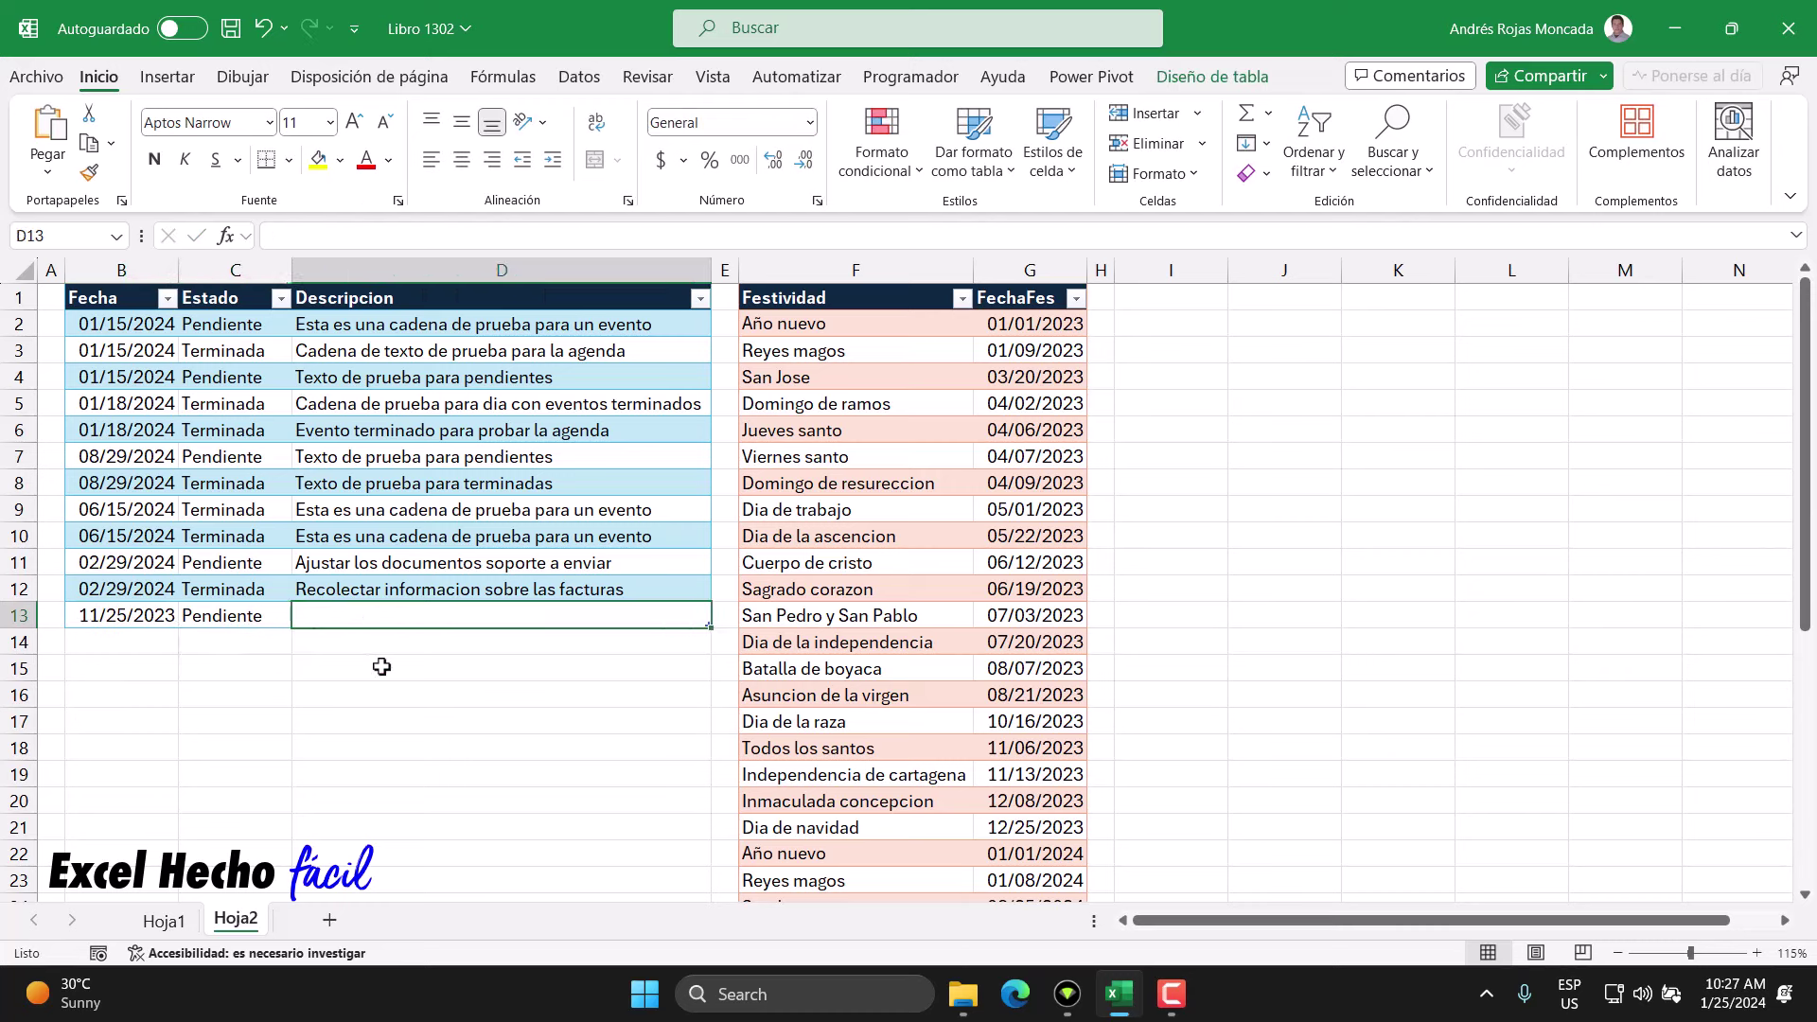
text(Texto de prueba)
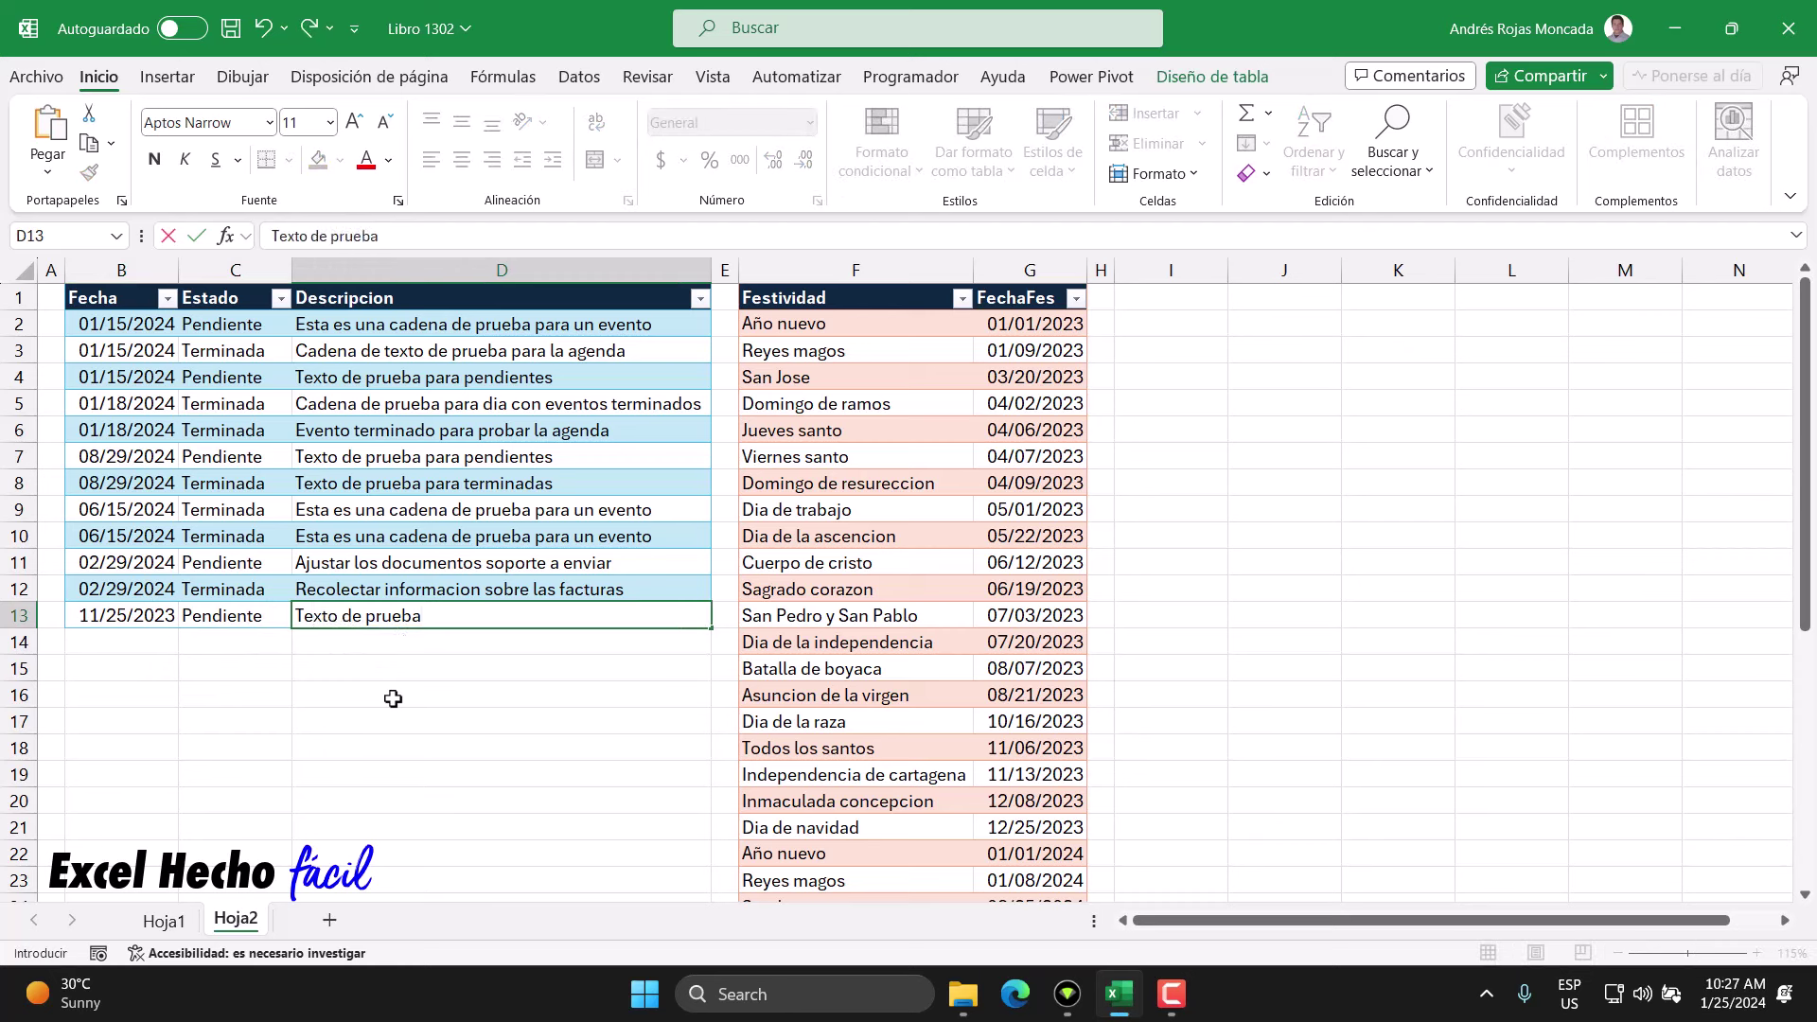
key(Return)
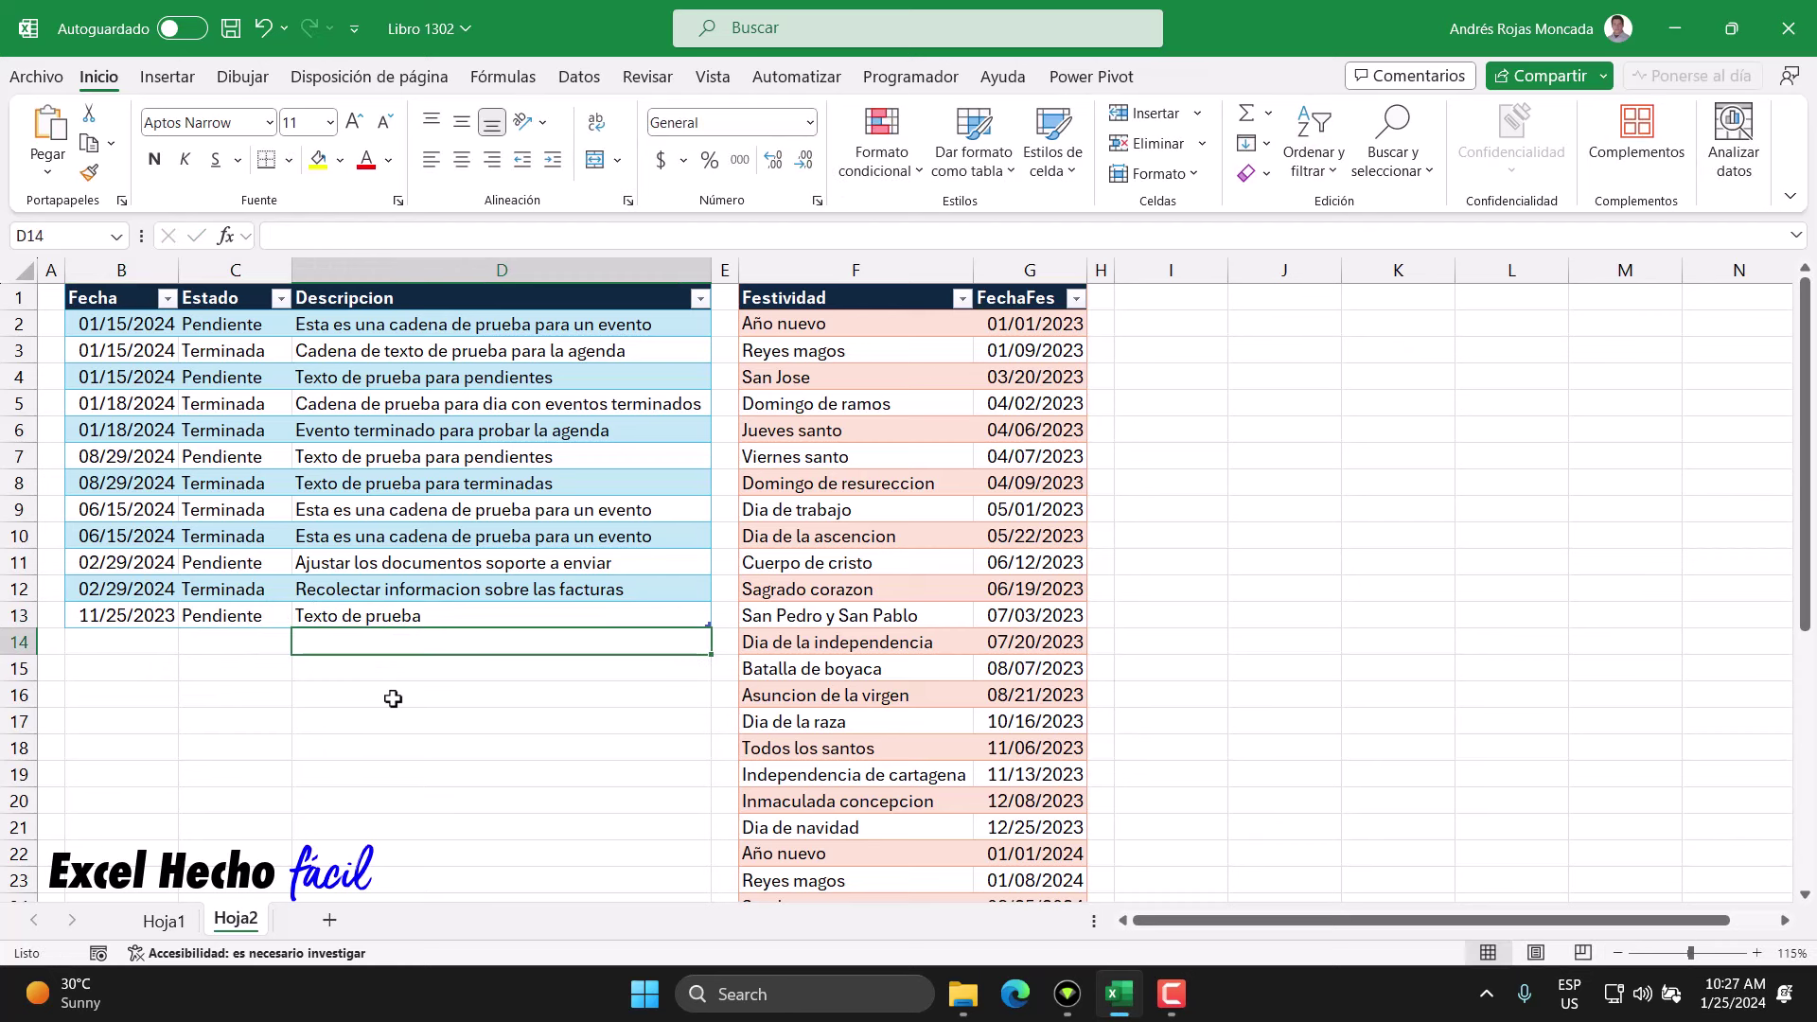
click(117, 672)
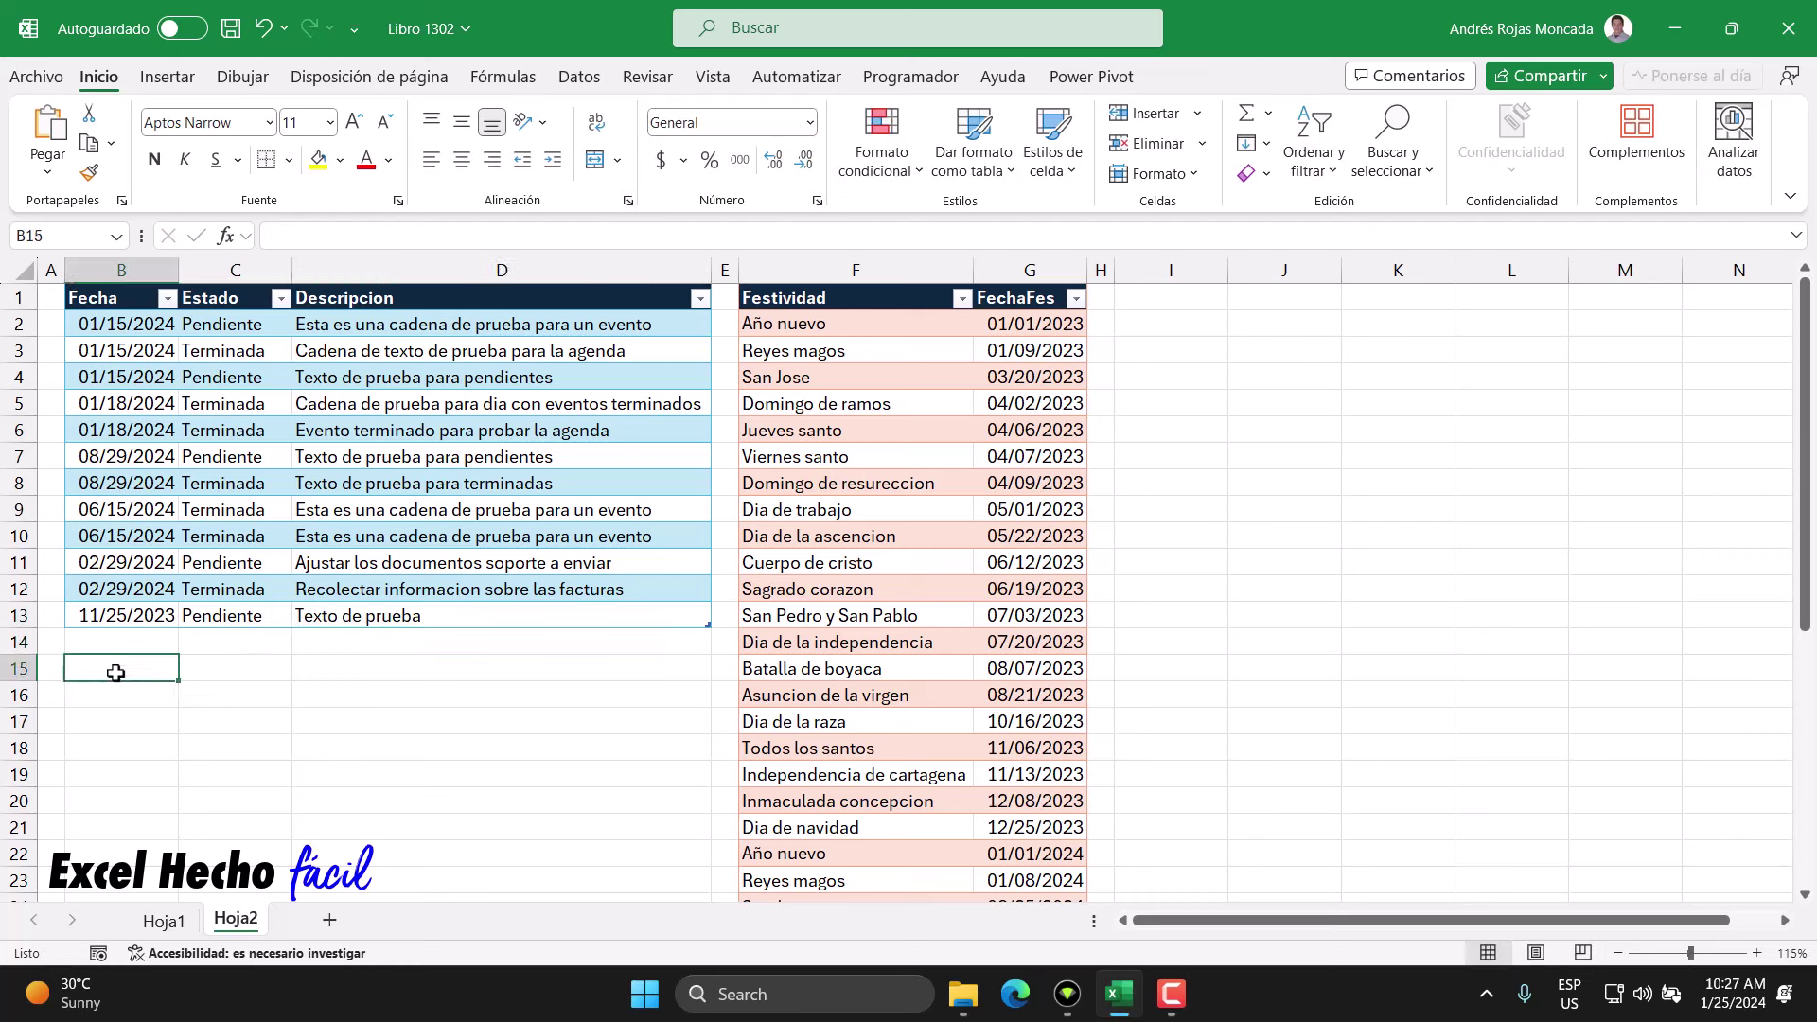
click(163, 922)
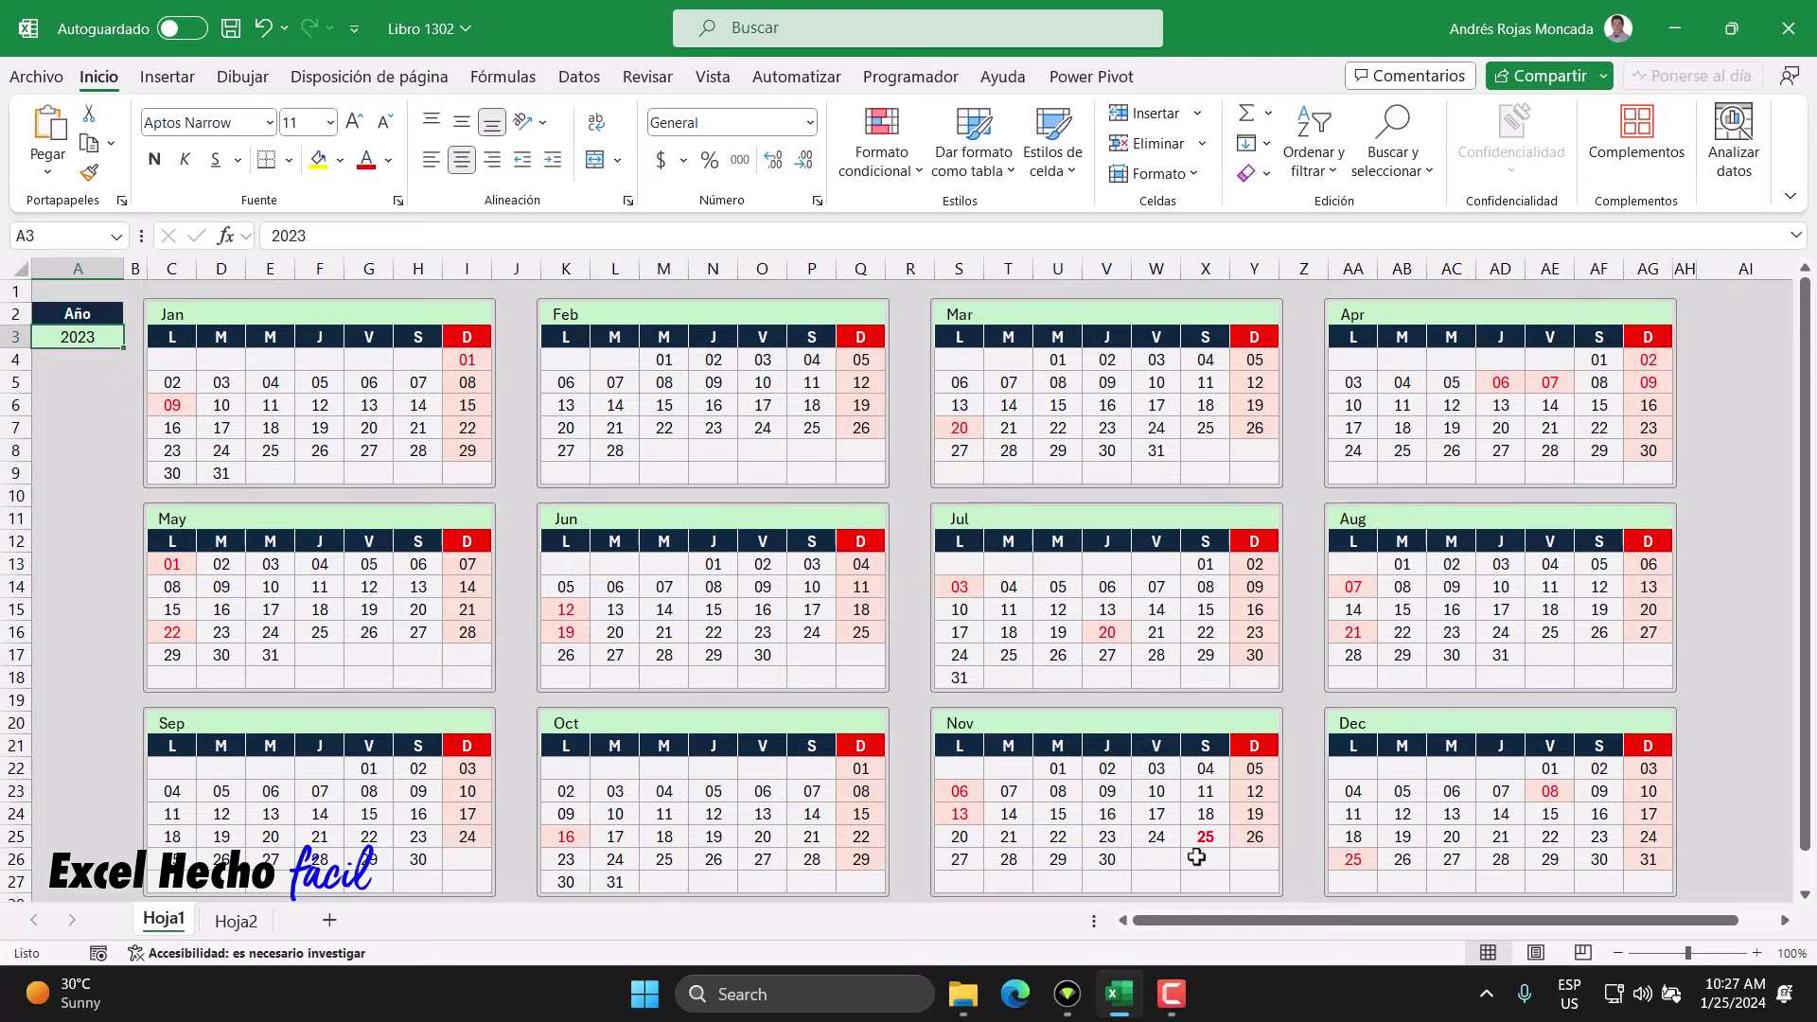
- On Hoja2, change the 11/25/2023 event's status in C13 to Terminada
click(236, 920)
click(219, 617)
click(302, 616)
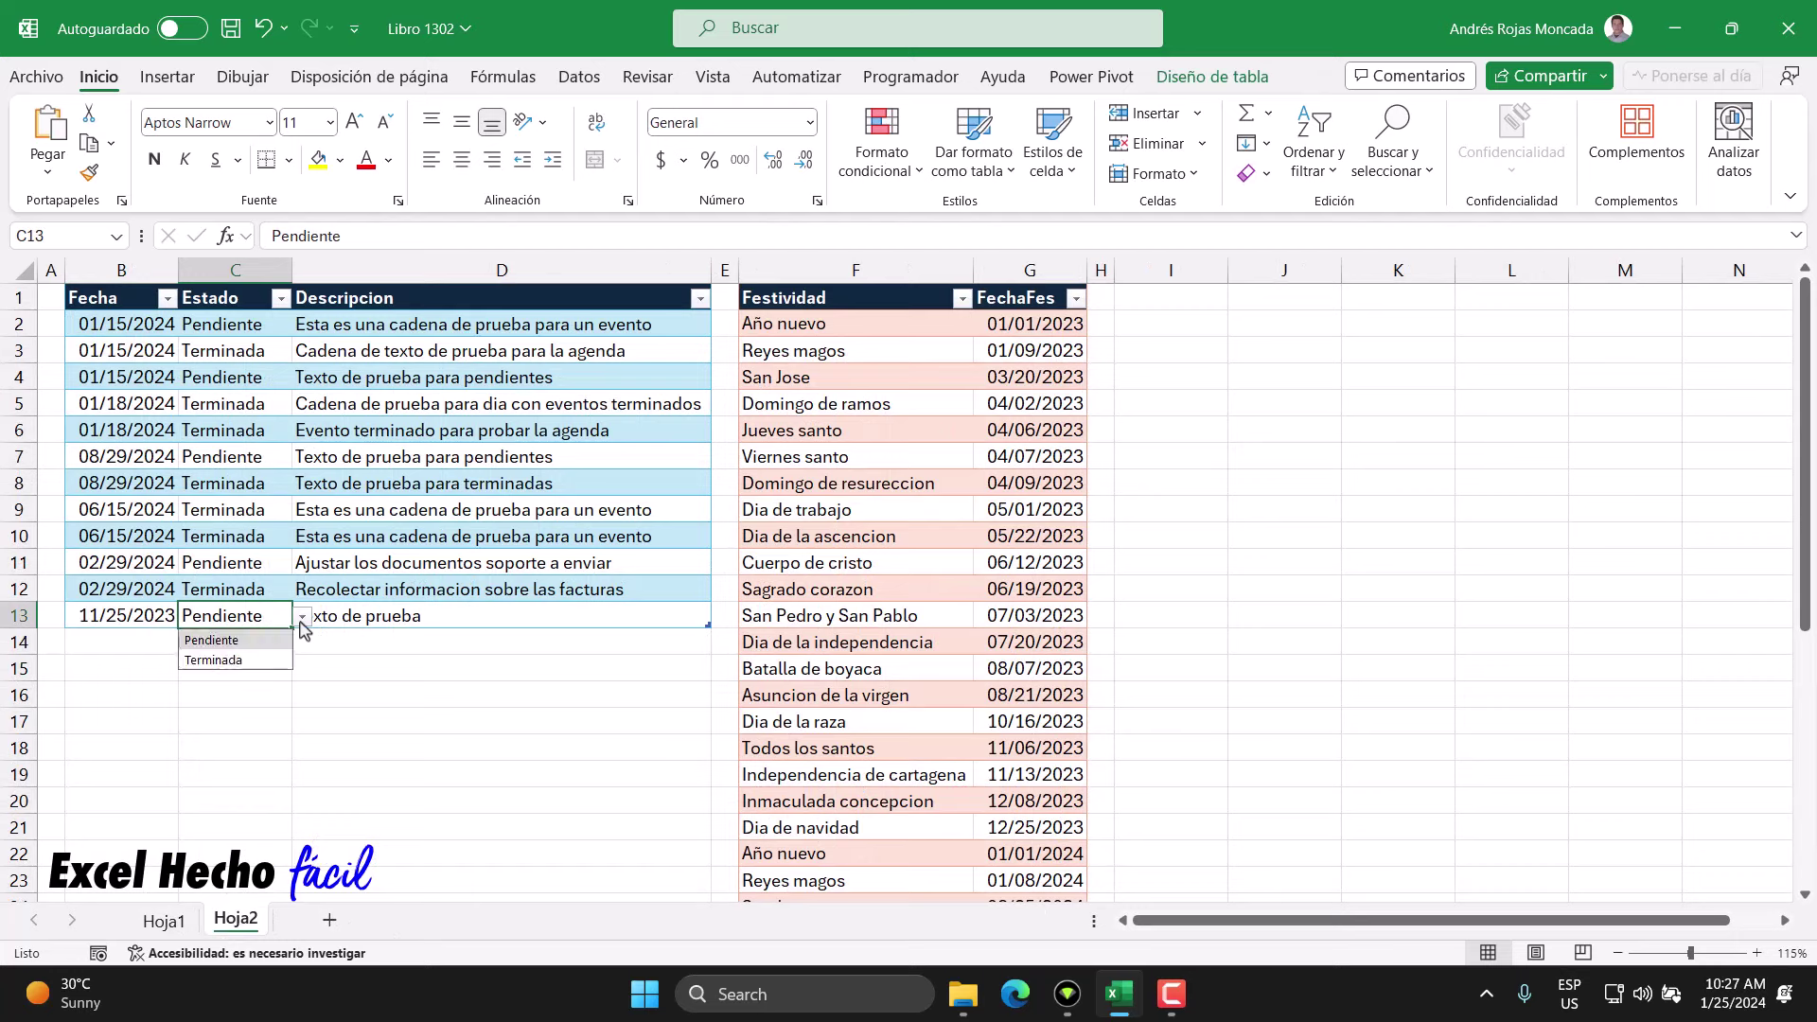
click(240, 660)
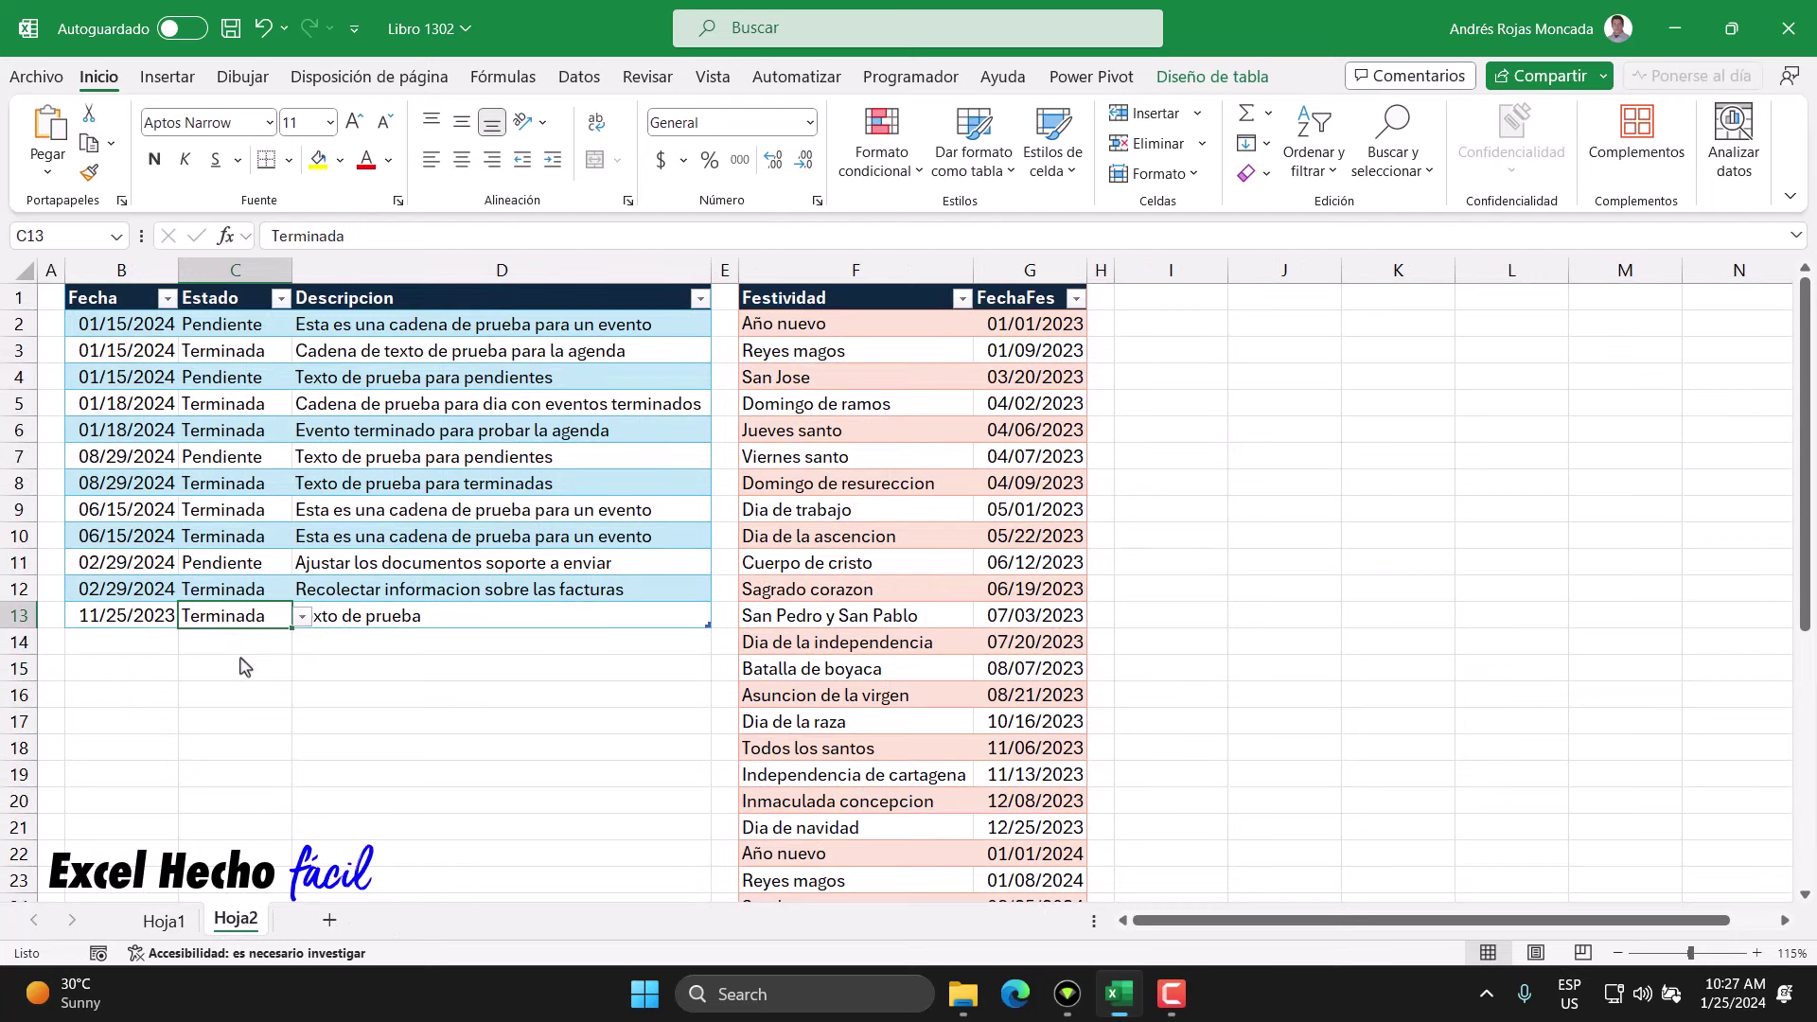
click(142, 666)
- On Hoja1, set the year in A3 back to 2024
click(165, 920)
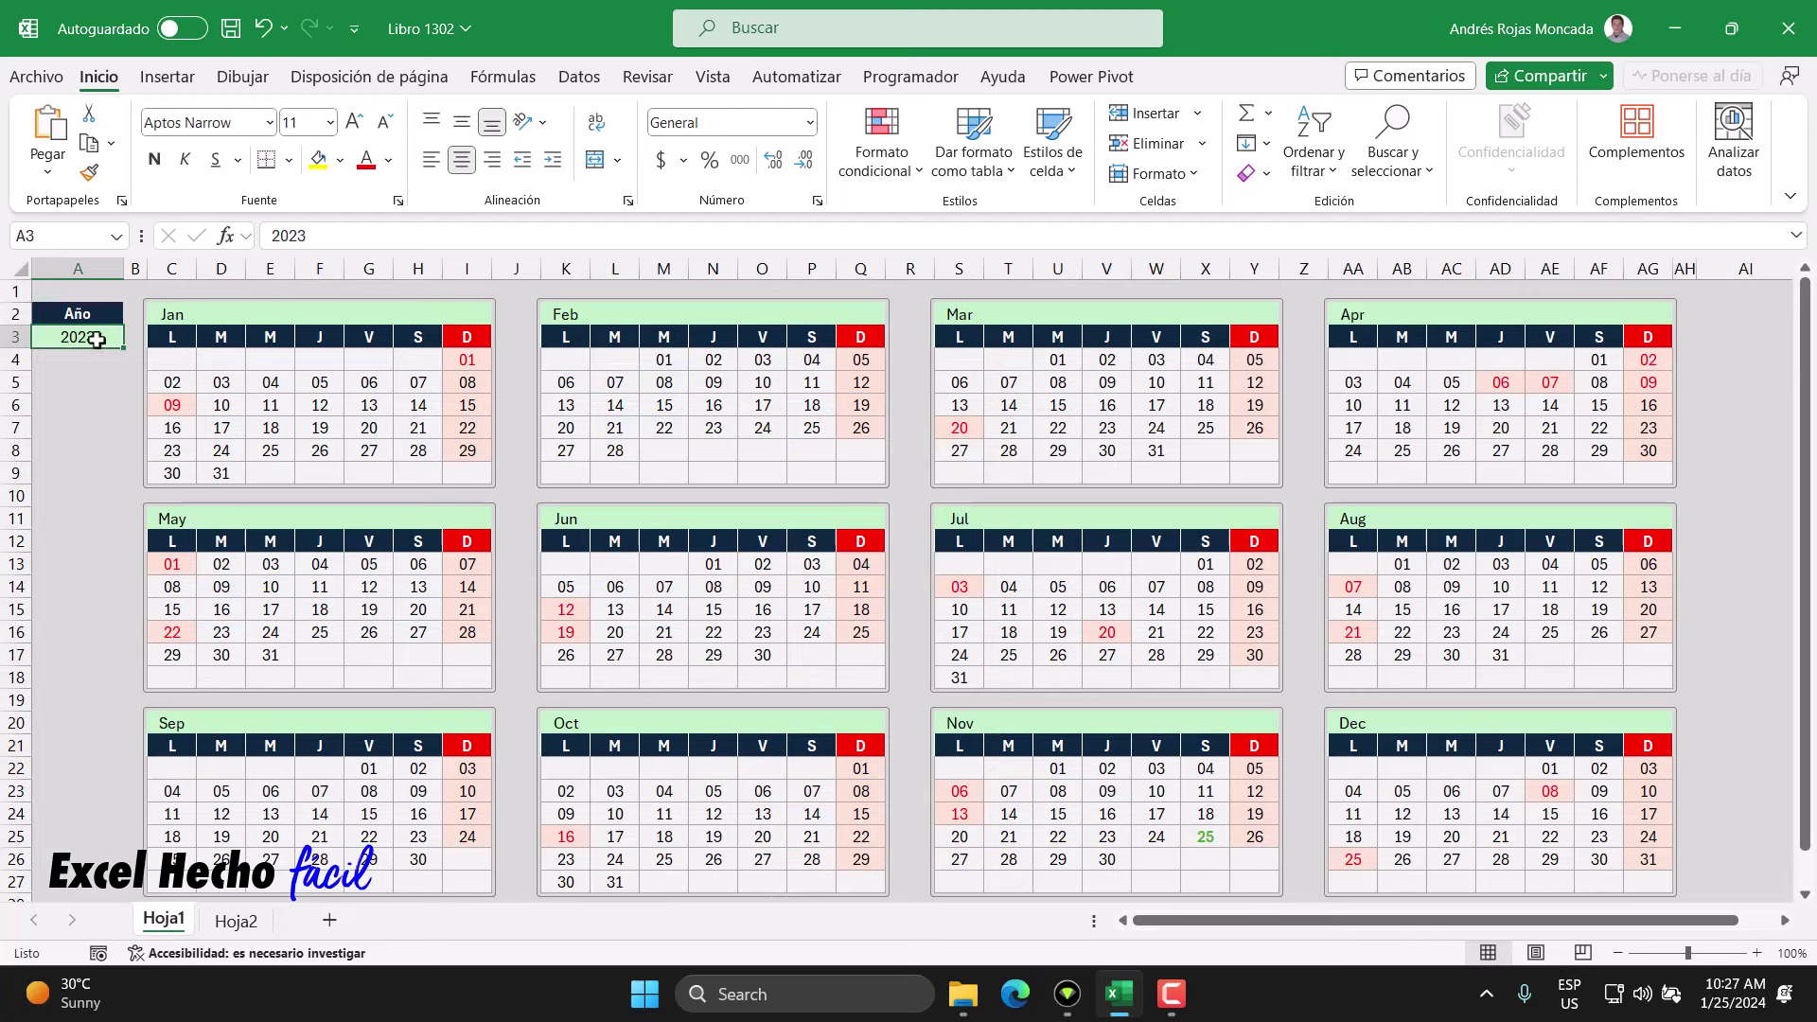
text(2)
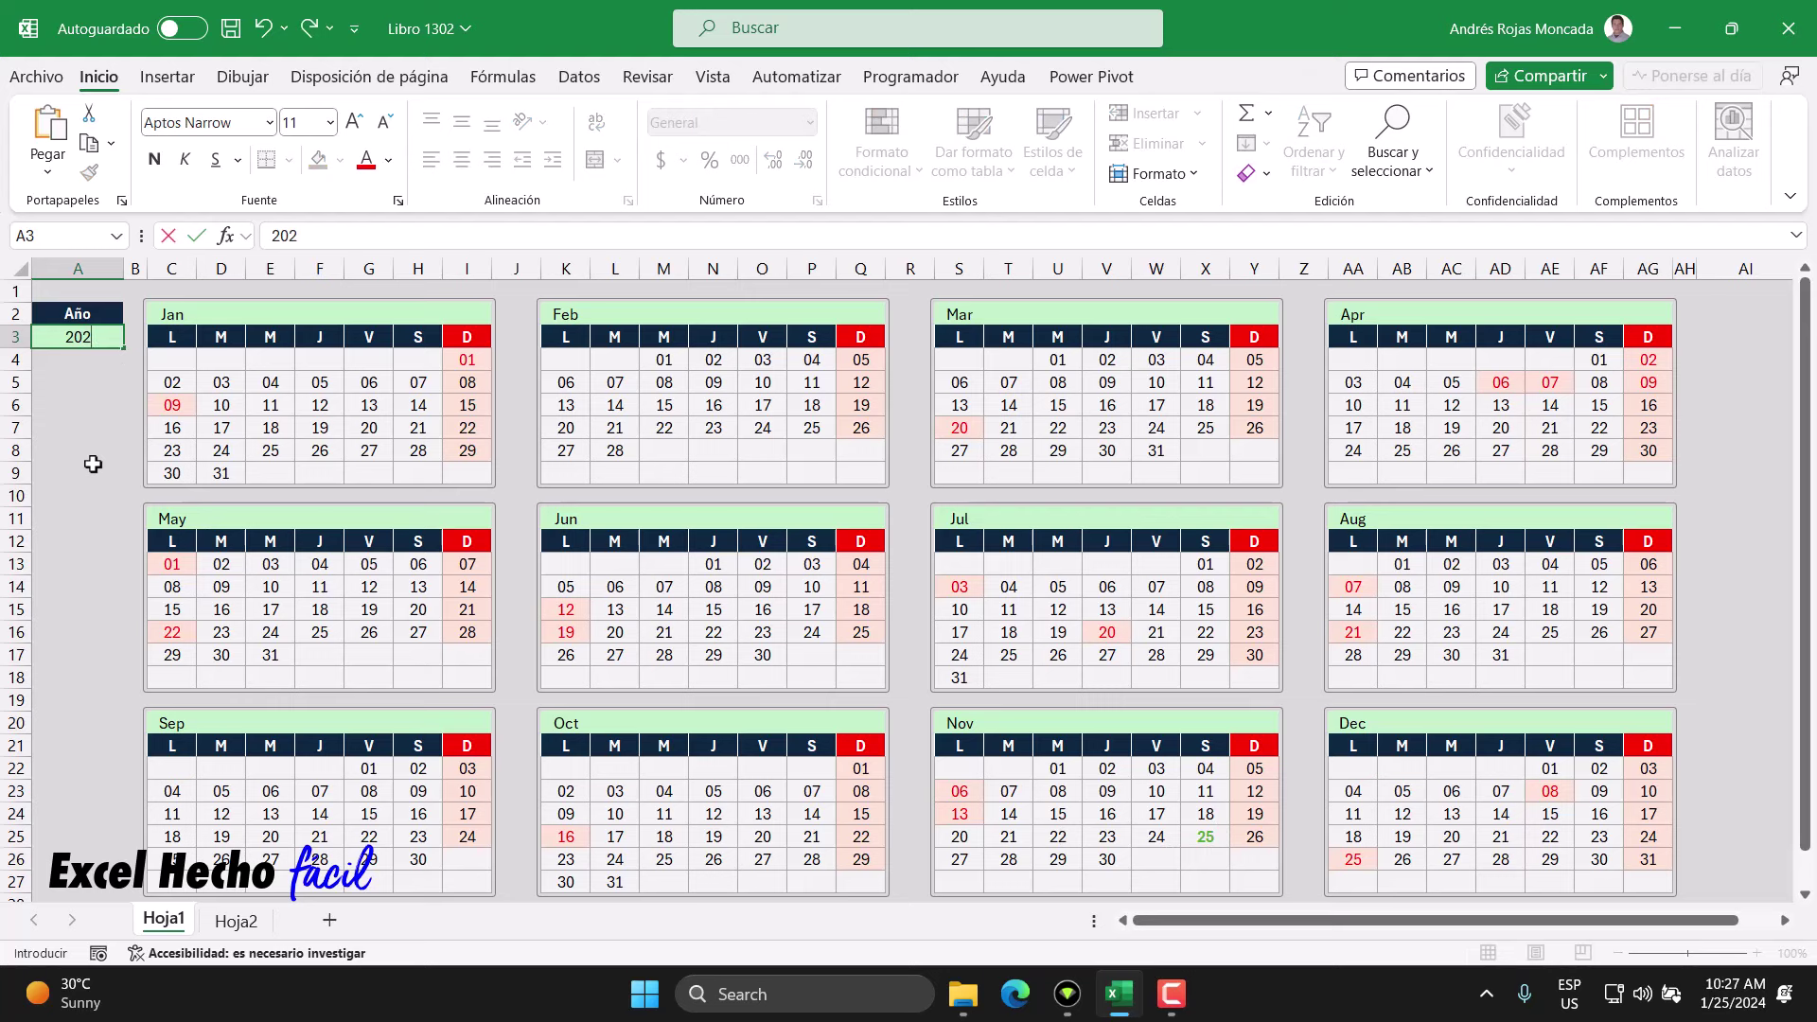
text(4)
key(ctrl+Return)
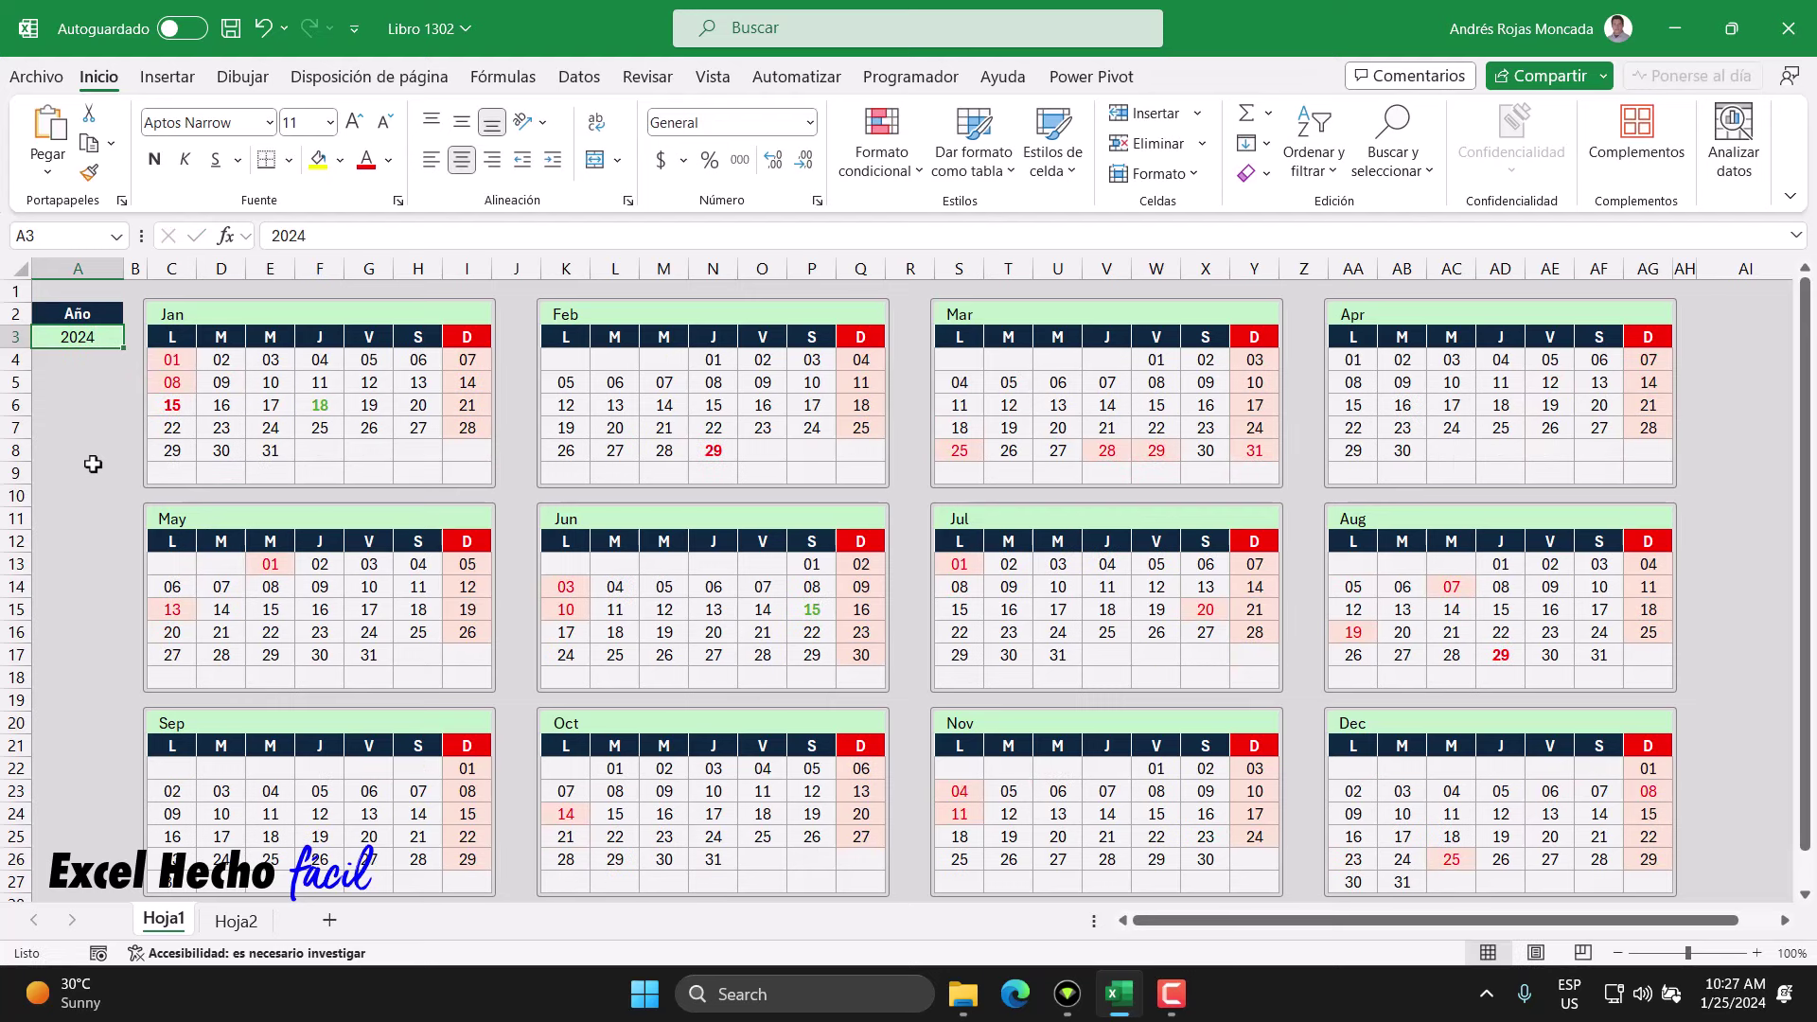
click(87, 465)
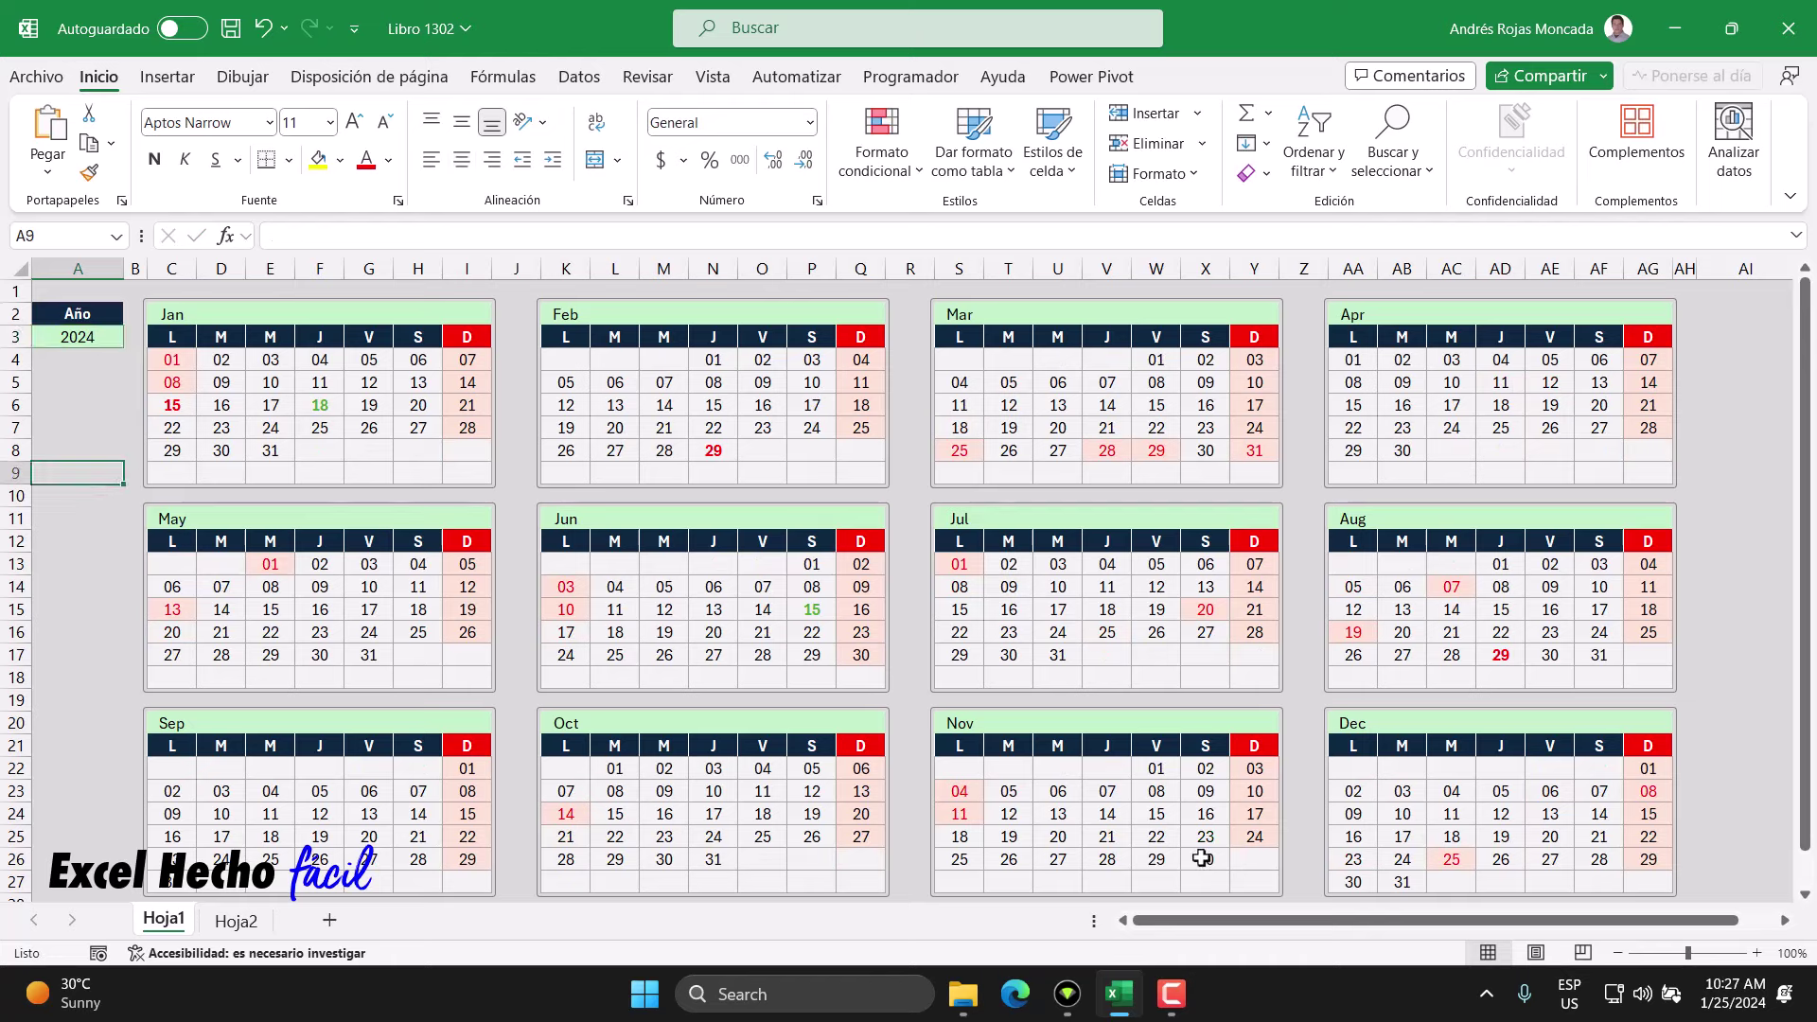
- Scroll through the FechaFes holidays table on Hoja2, then go back to the Hoja1 calendar
click(237, 920)
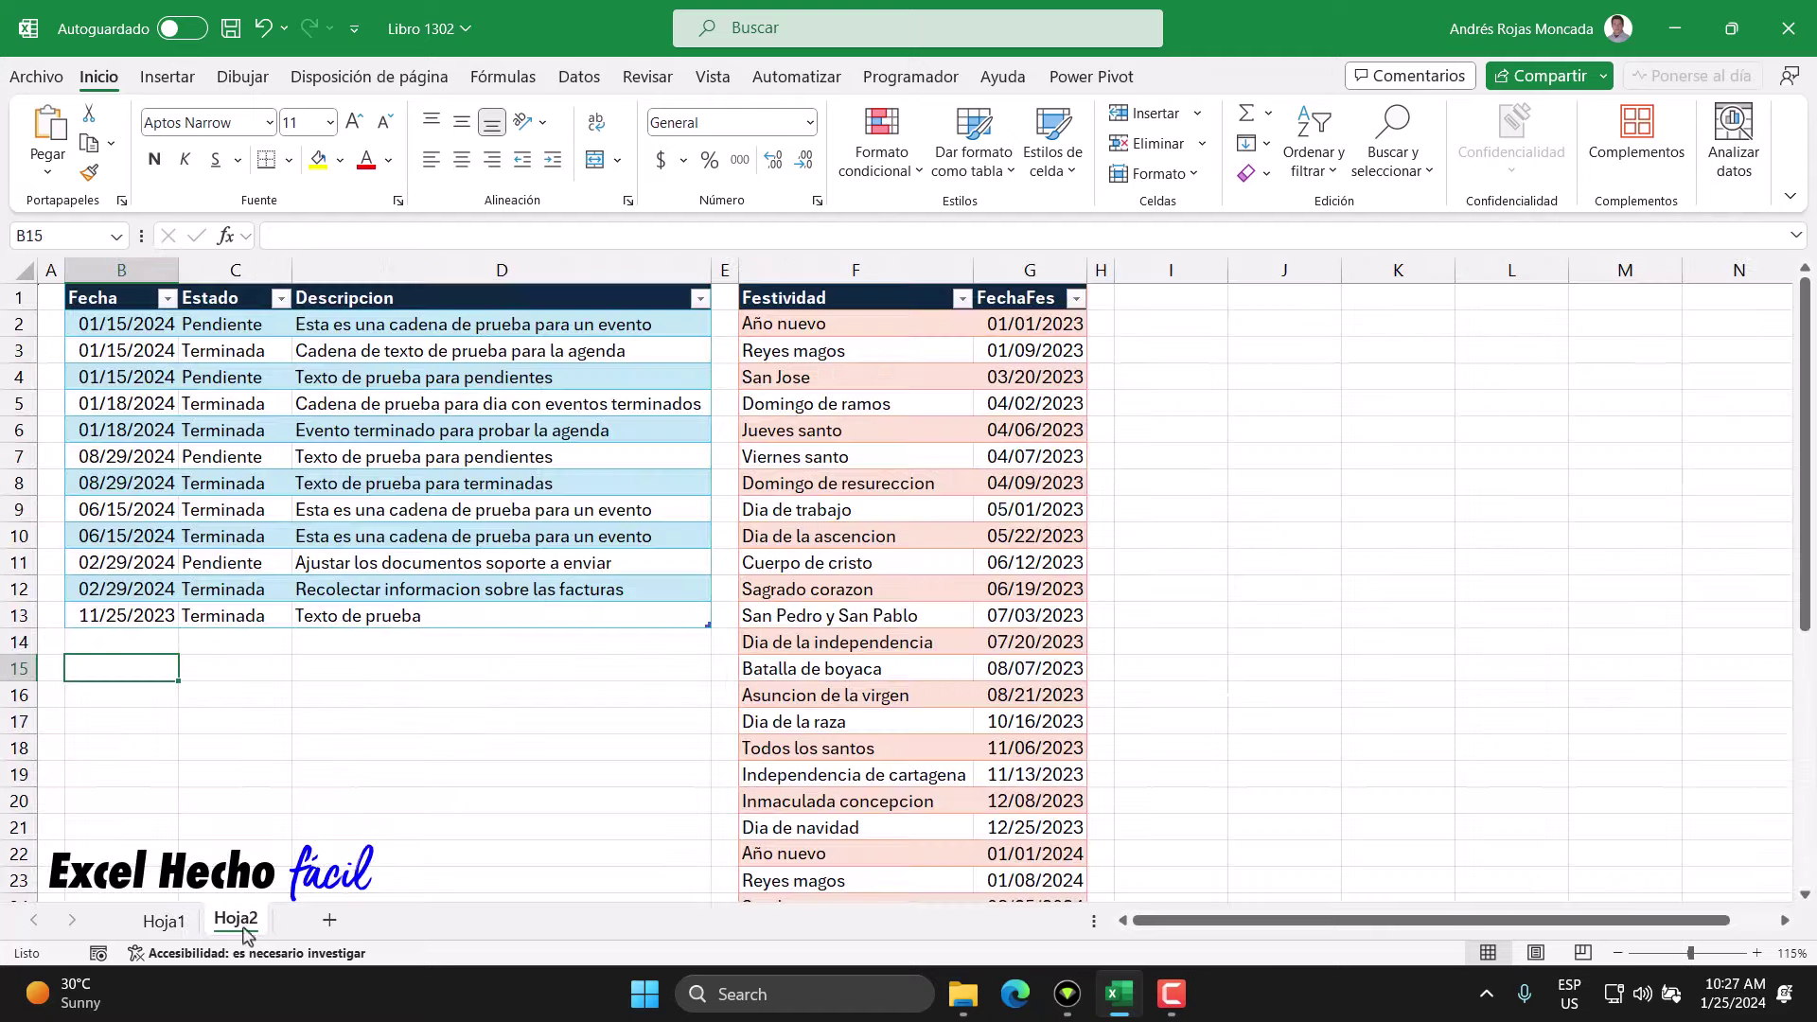
click(163, 919)
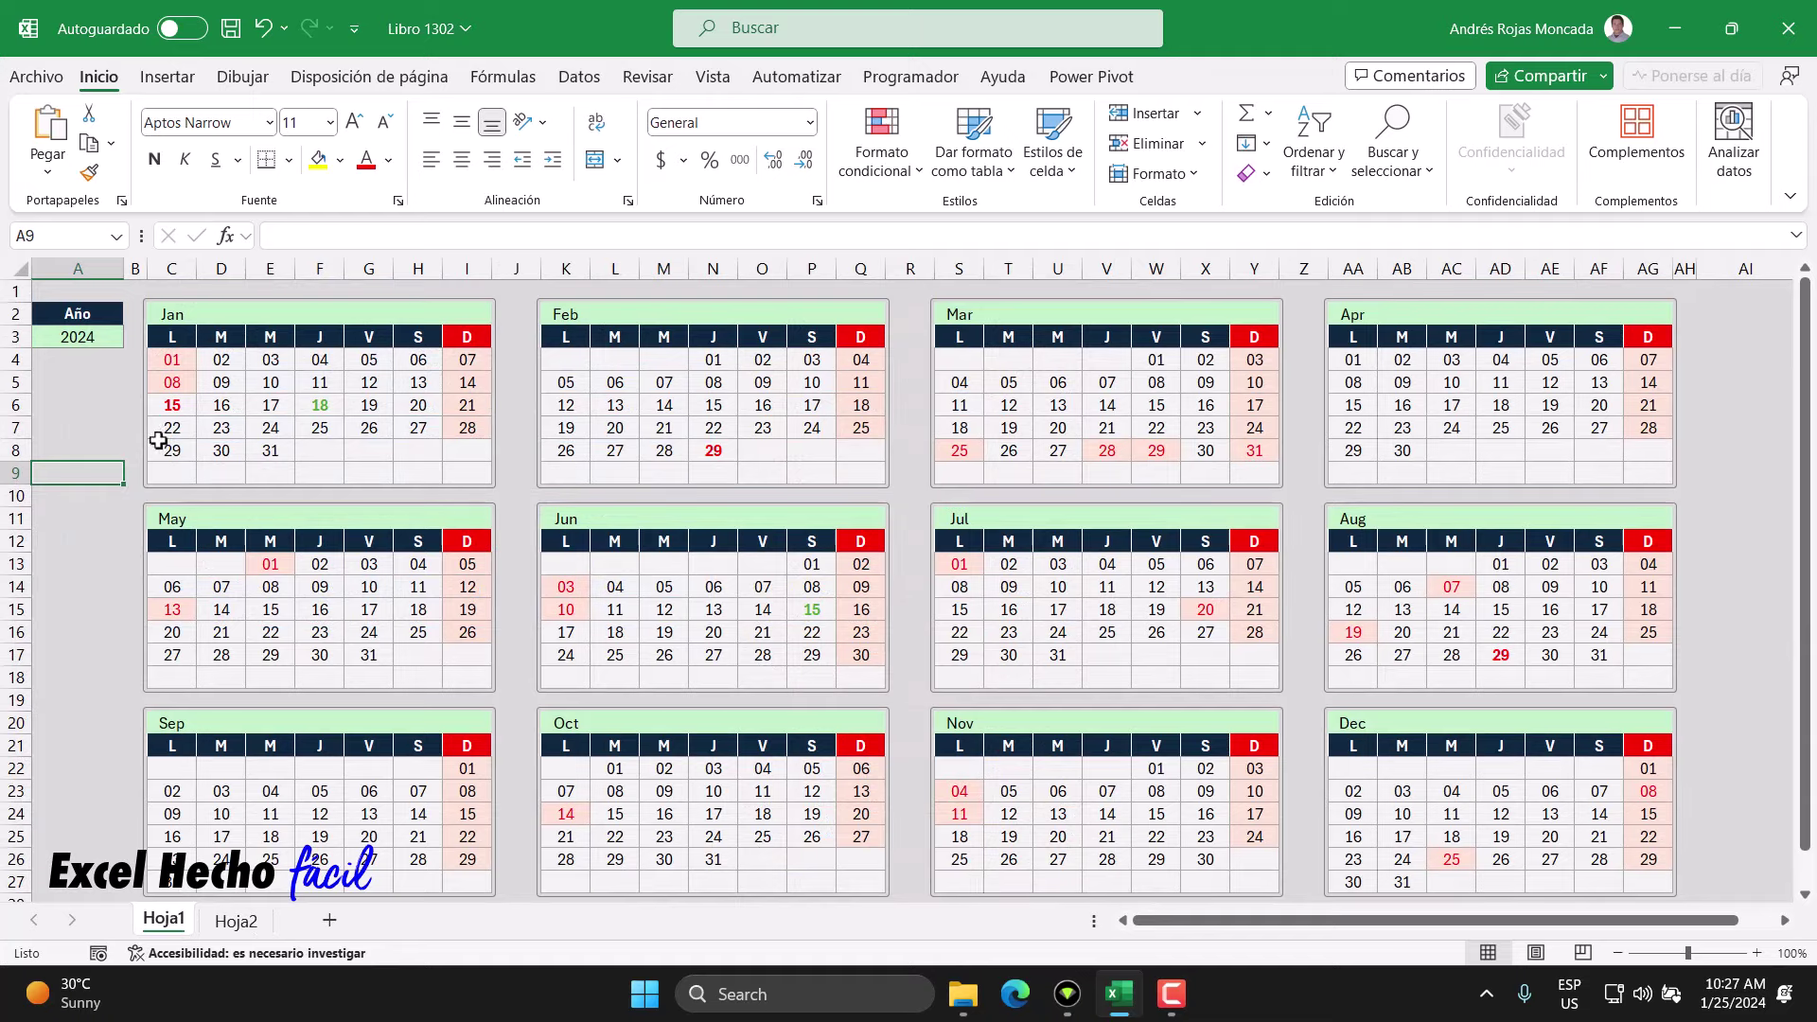
click(234, 920)
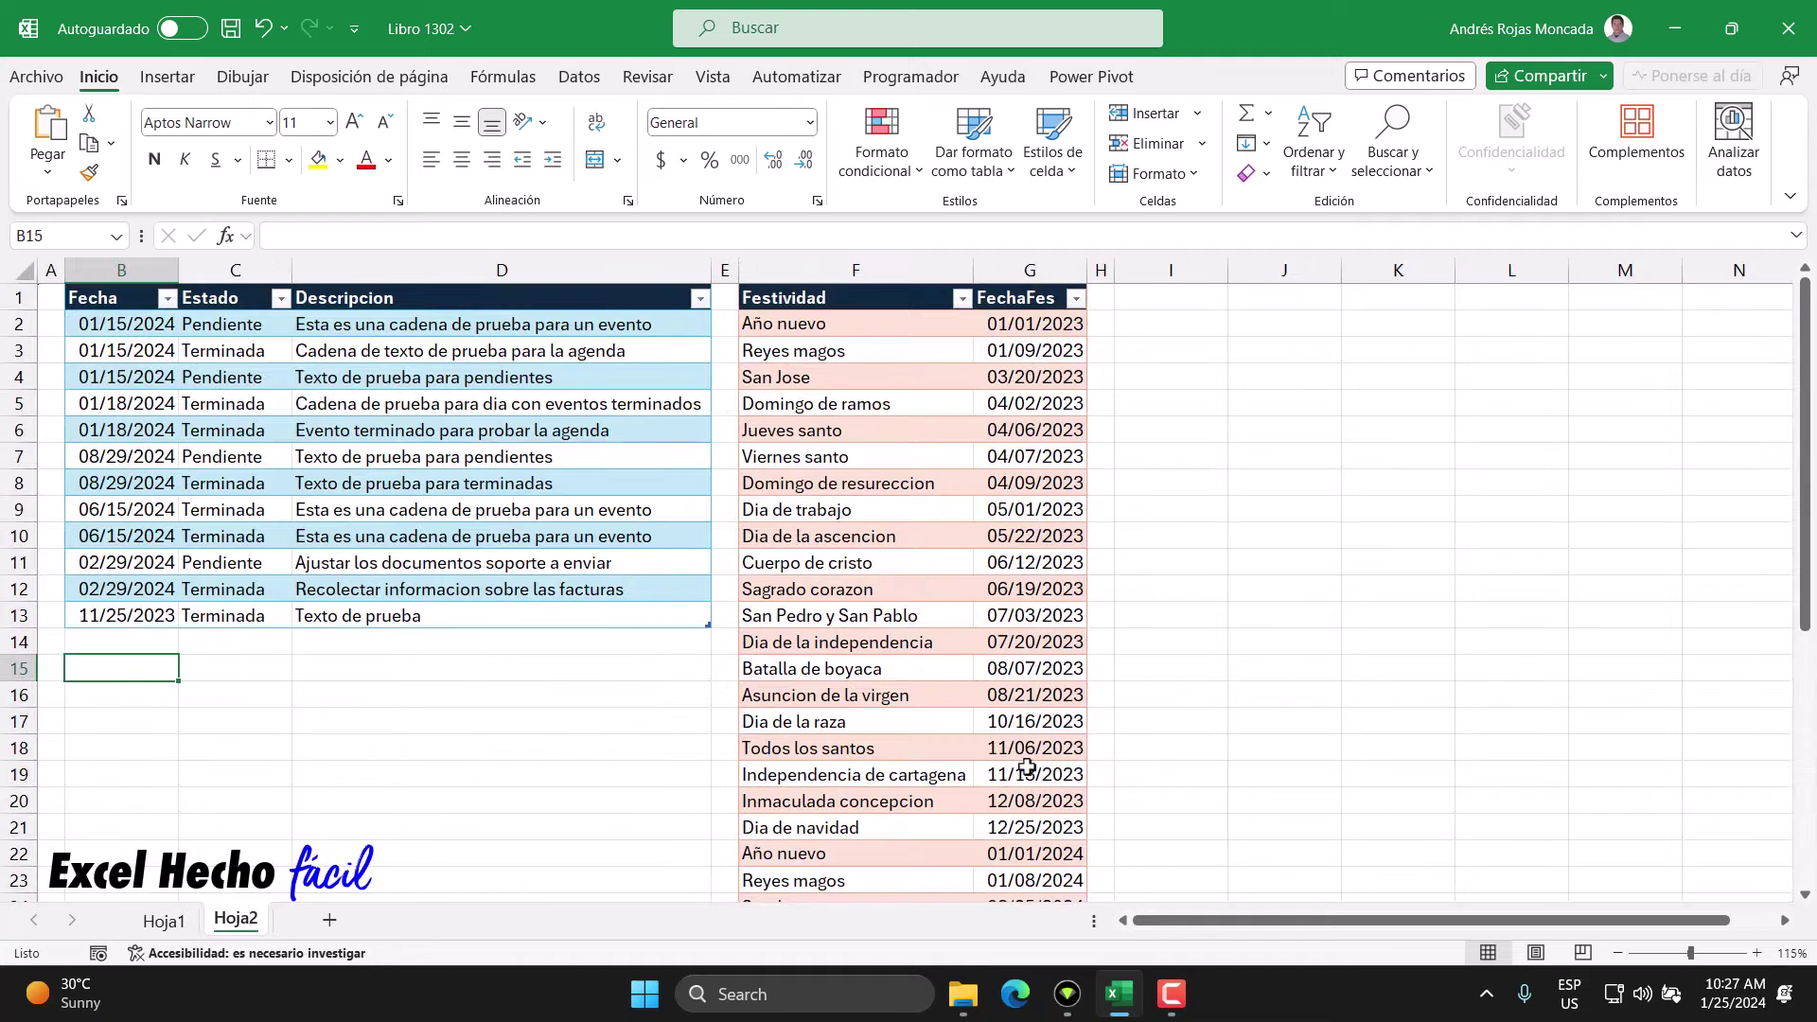
scroll(1069, 865, down, 4)
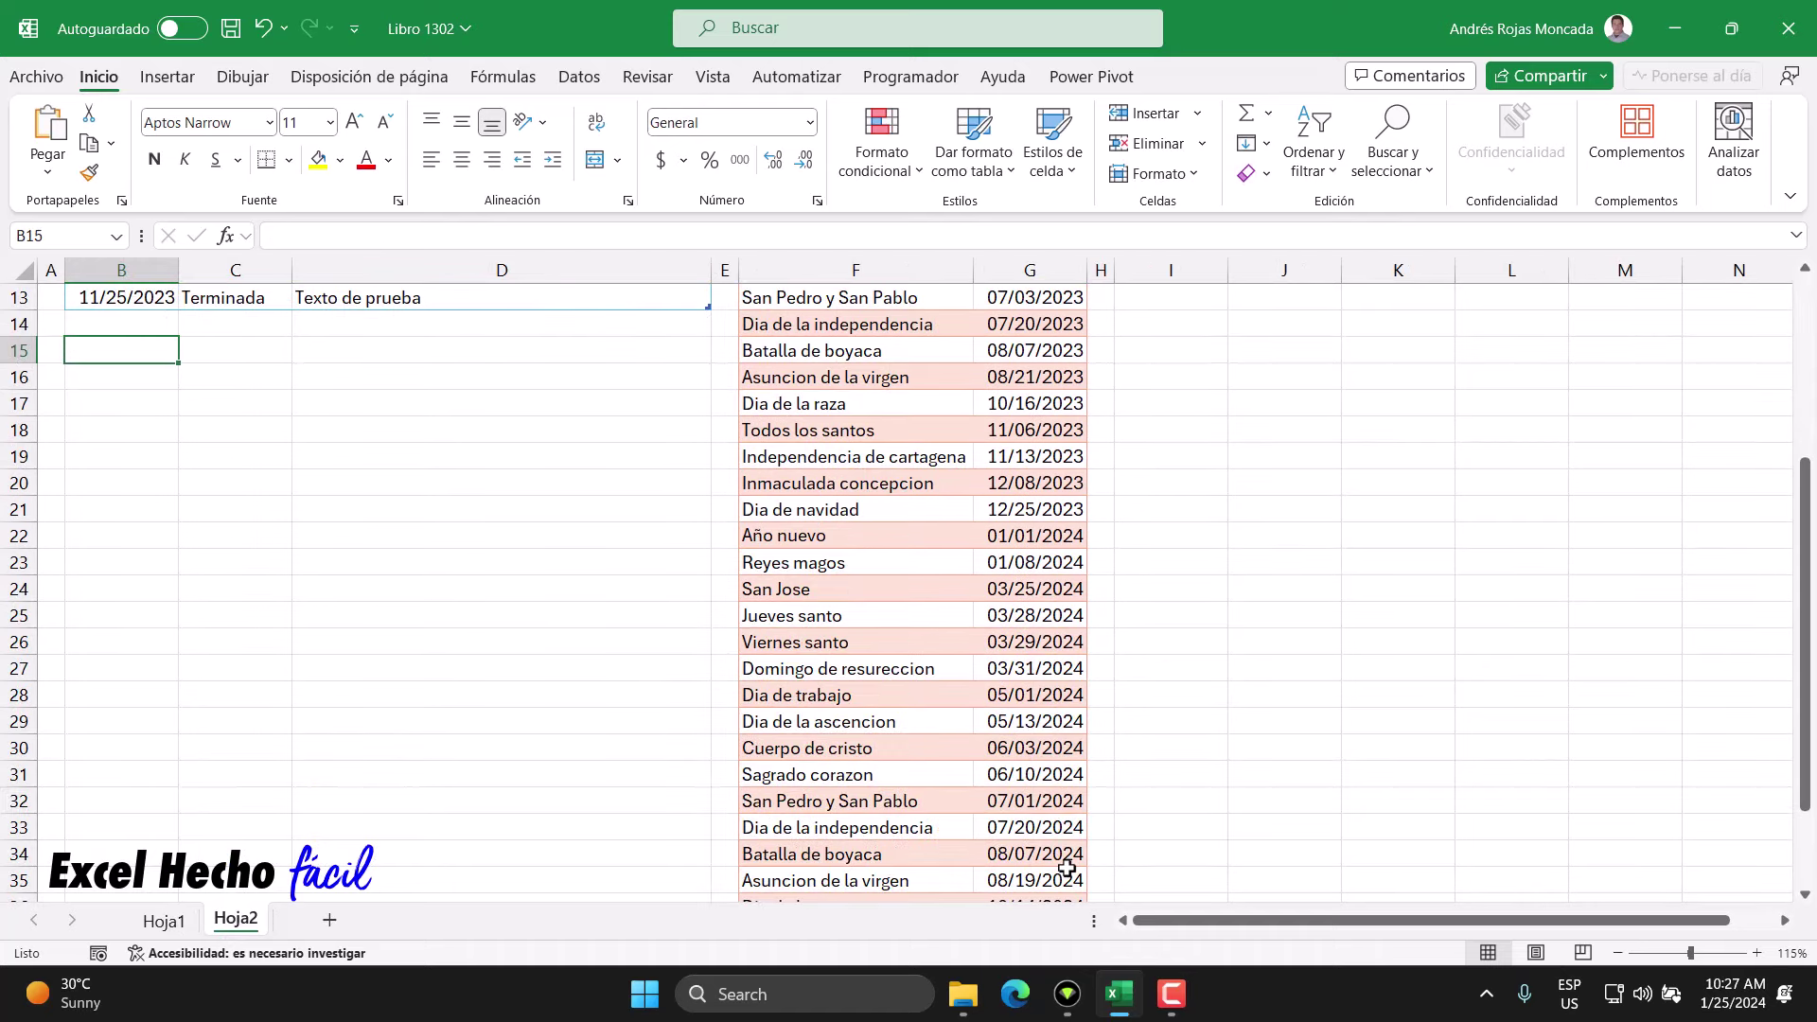
scroll(1069, 864, down, 2)
scroll(1061, 748, up, 5)
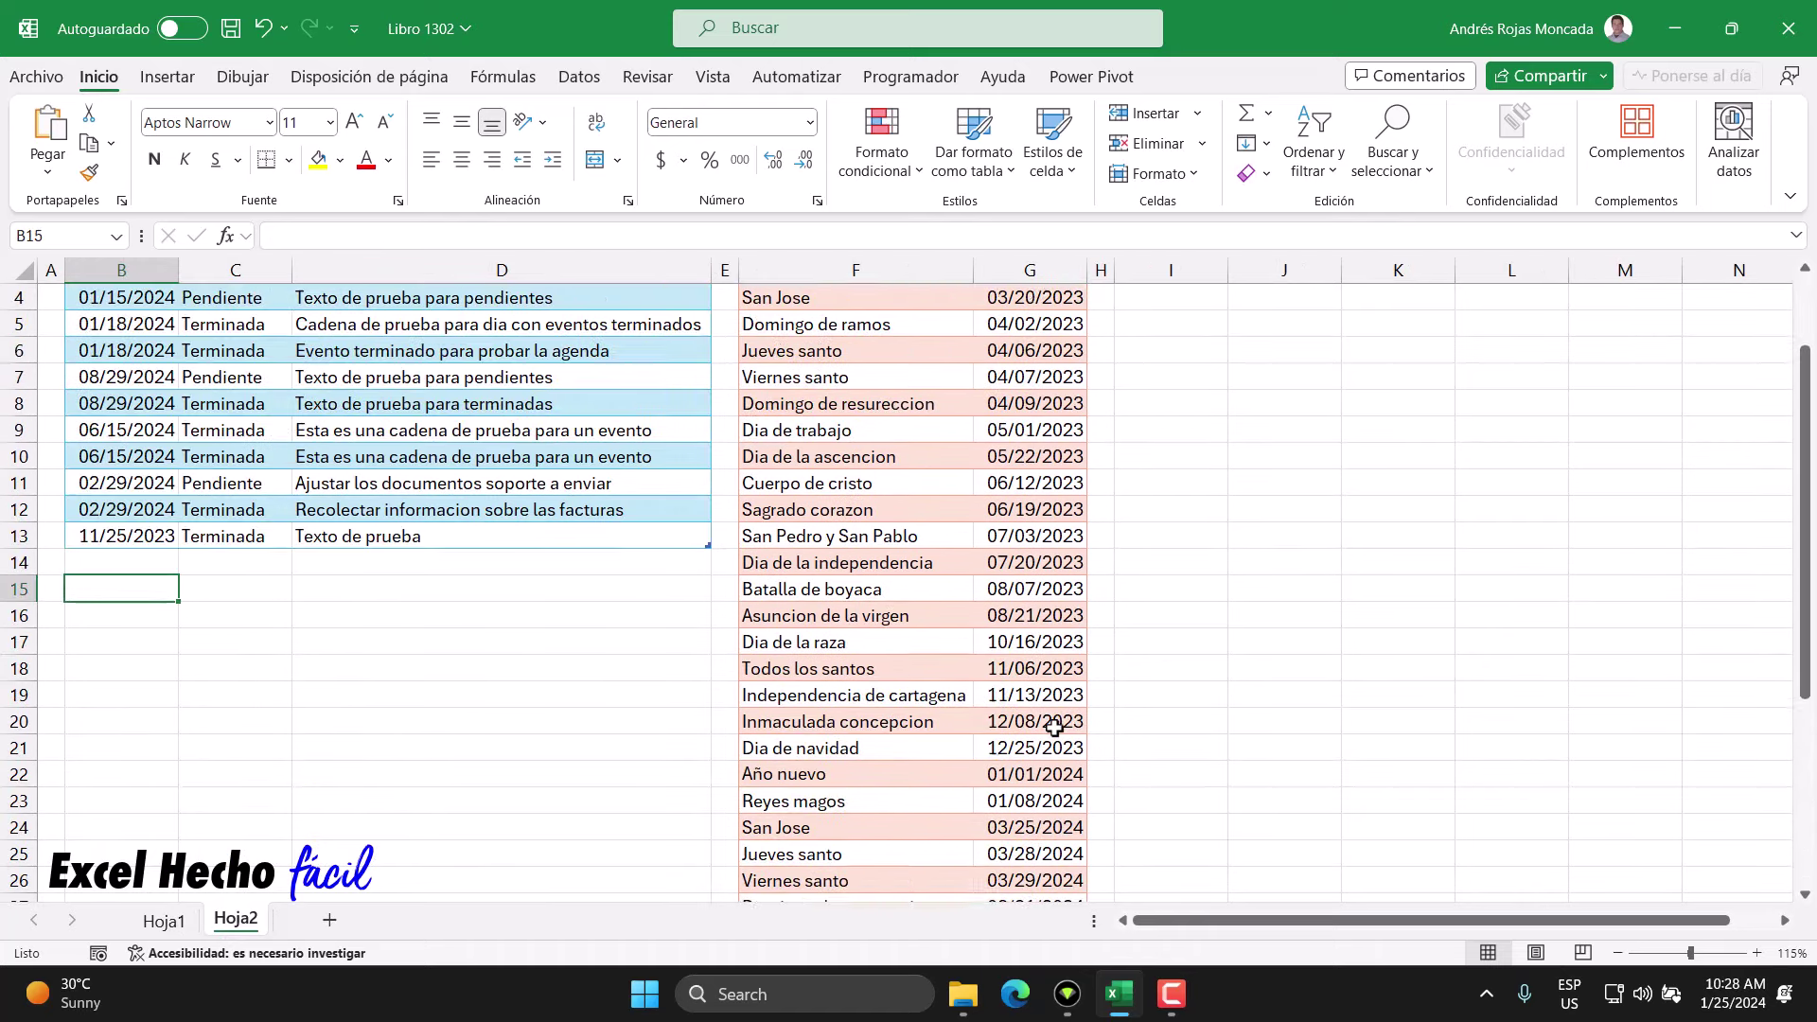
scroll(1062, 747, up, 1)
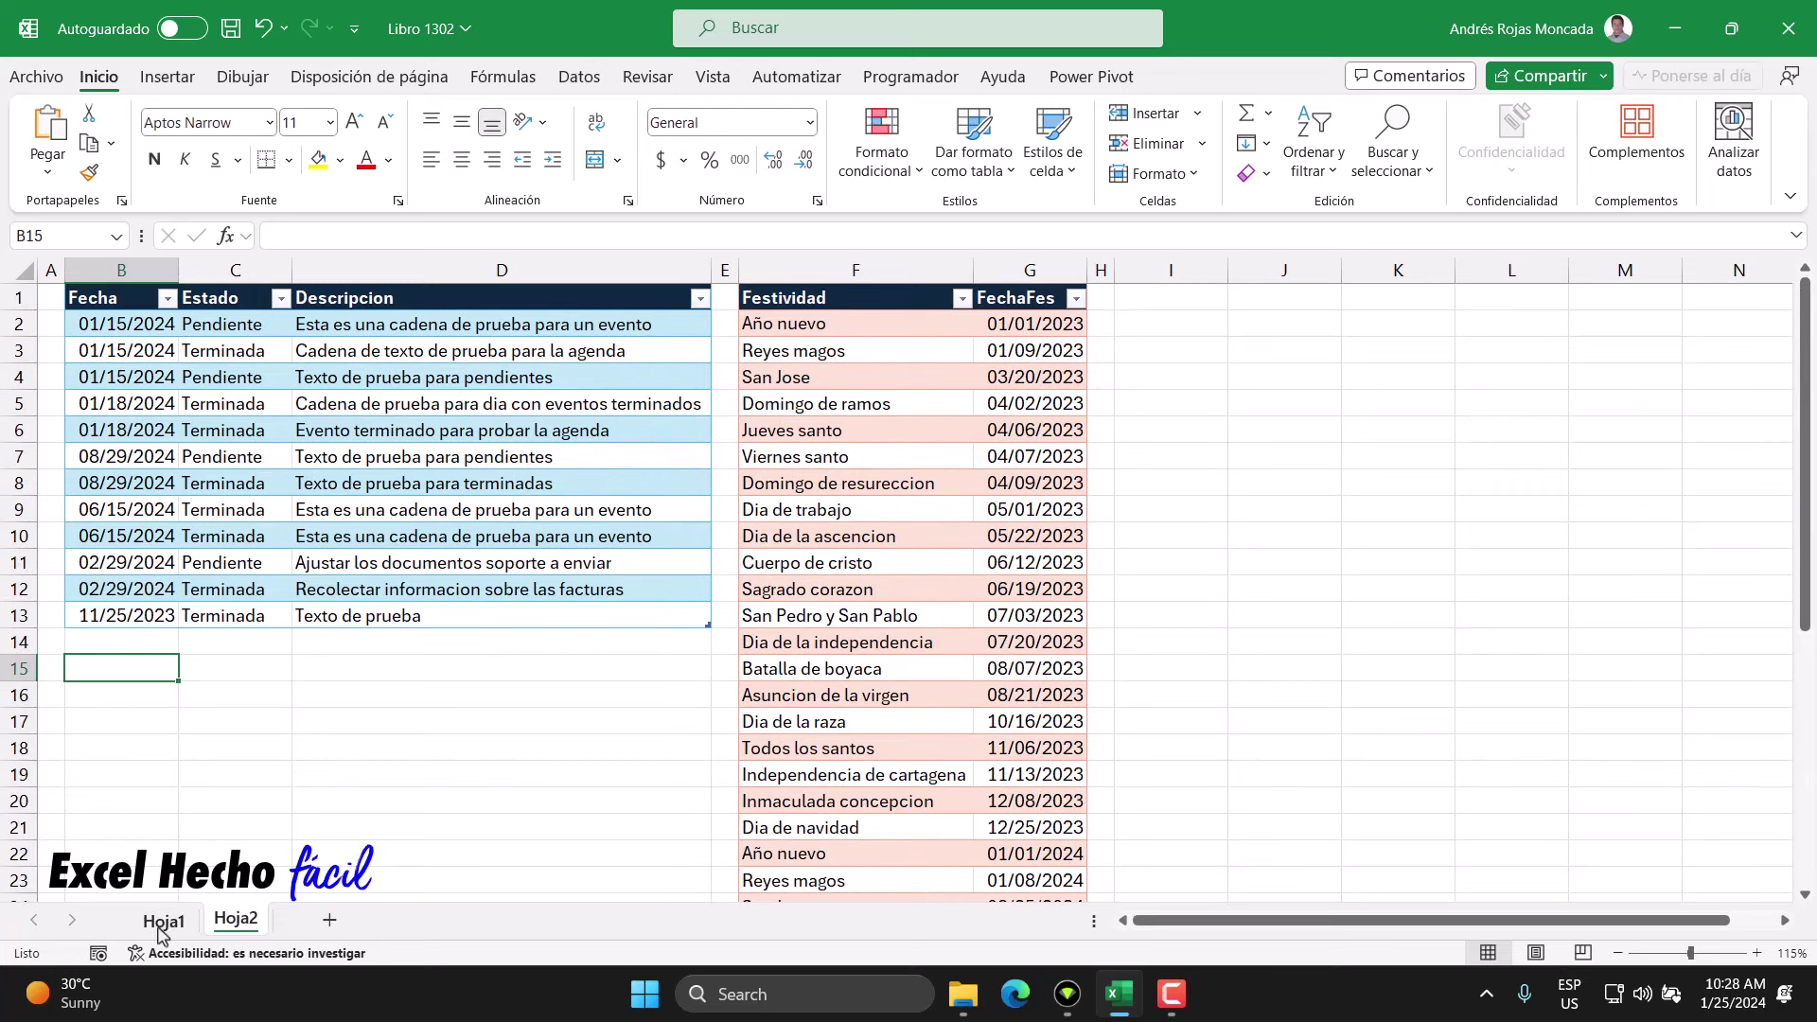
key(ctrl+Home)
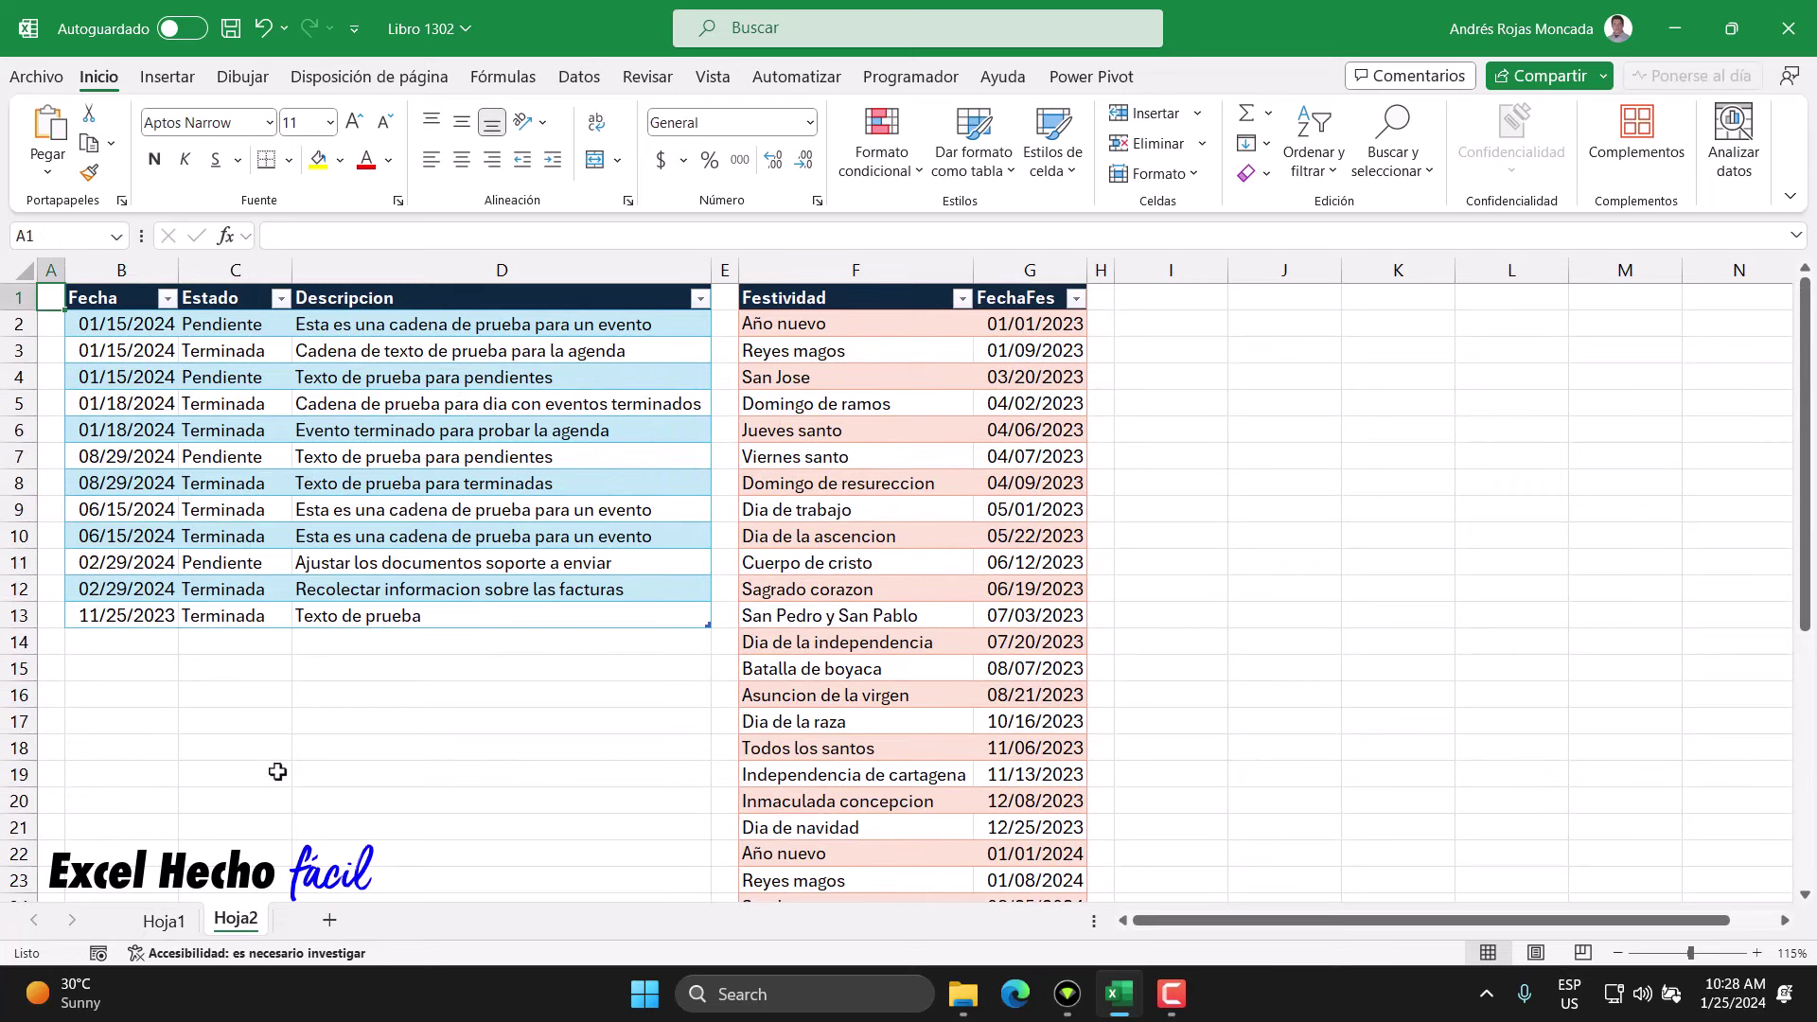
click(164, 919)
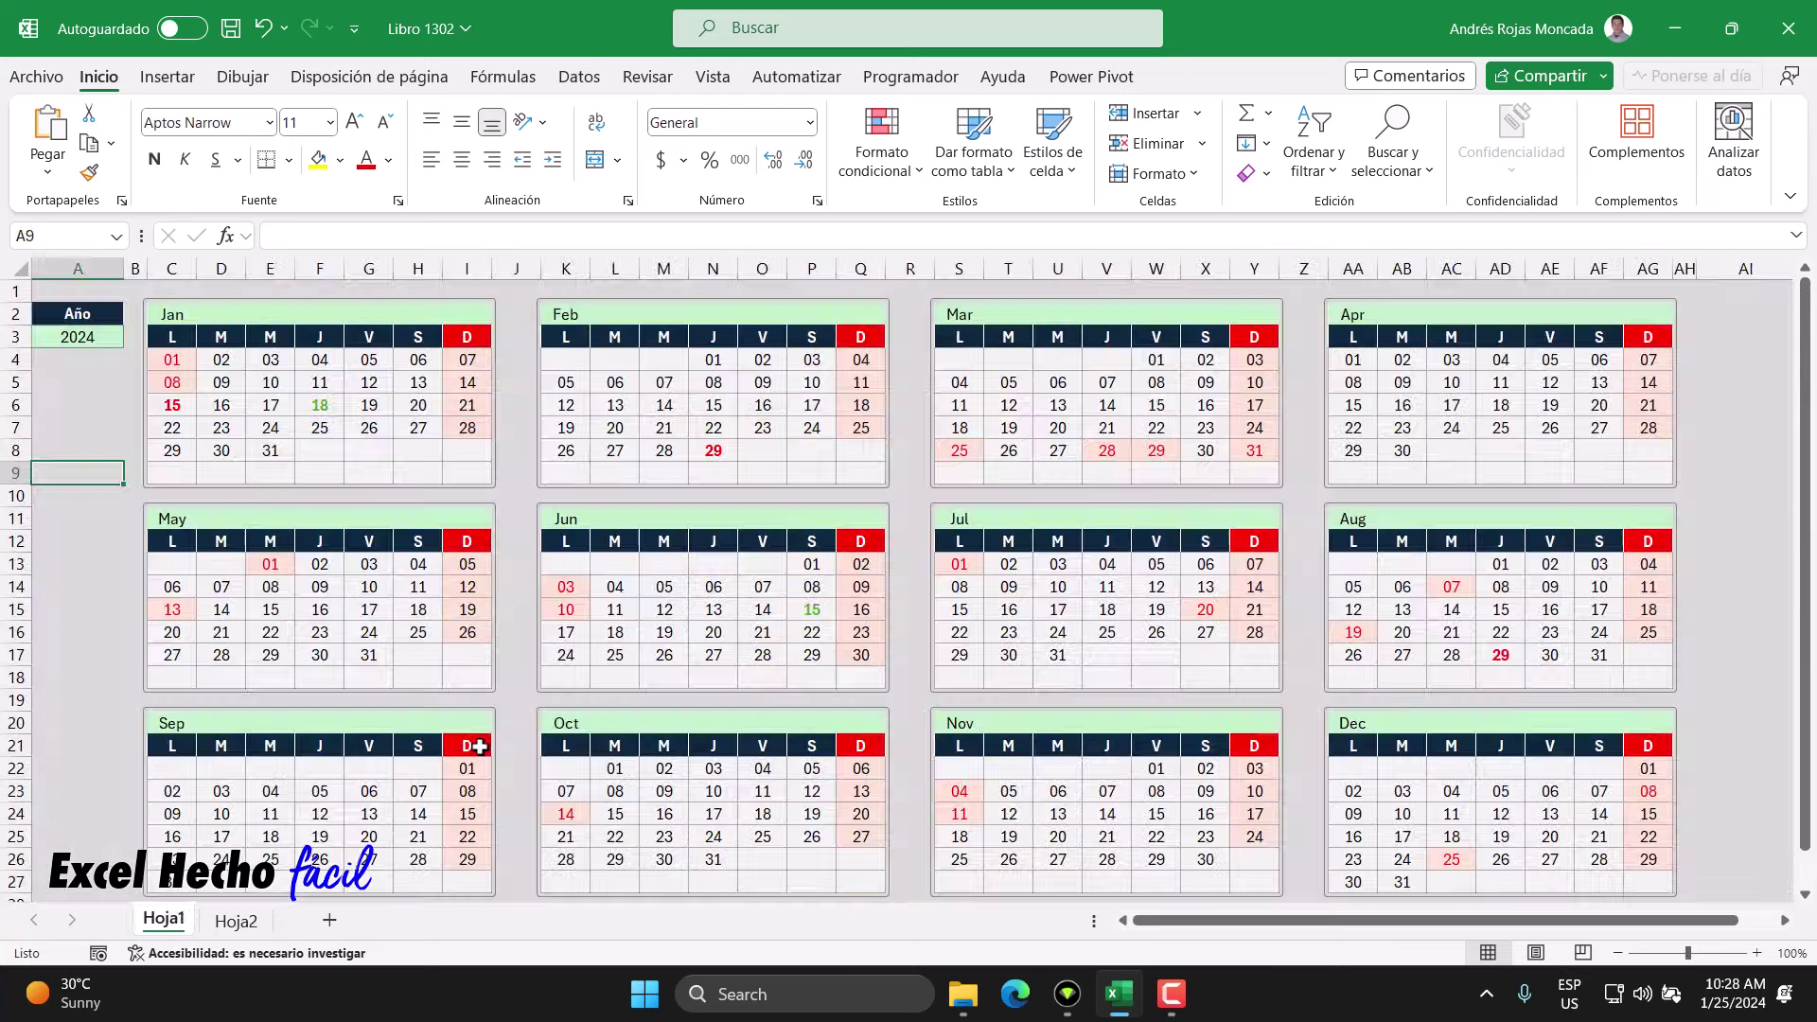